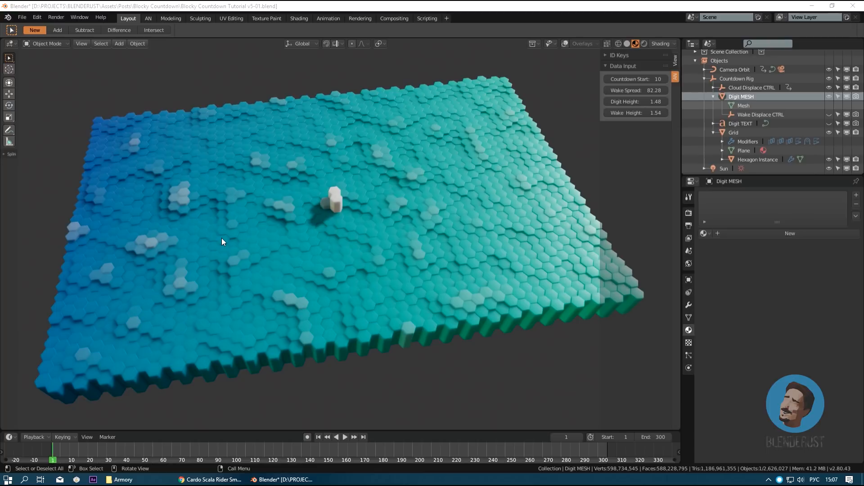
- Play the countdown animation and inspect the hexagon grid, its digits and the surrounding wake rings
key("space")
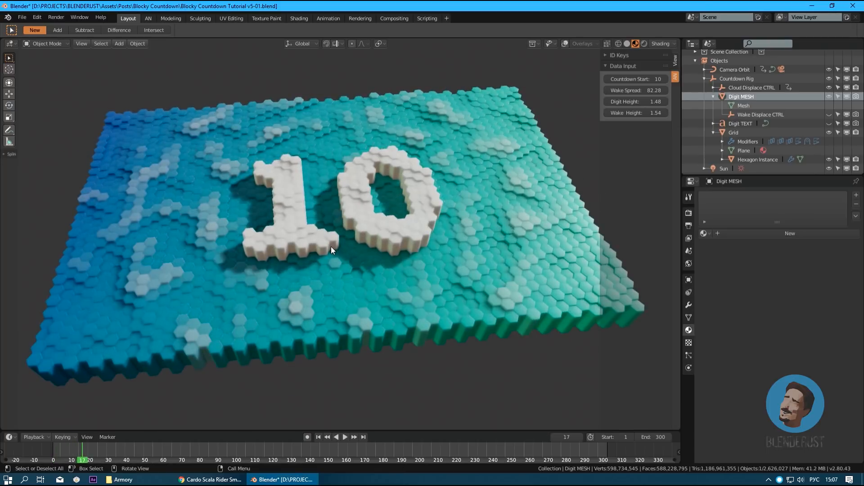
middle_click_drag(248, 252, 320, 239)
key("space")
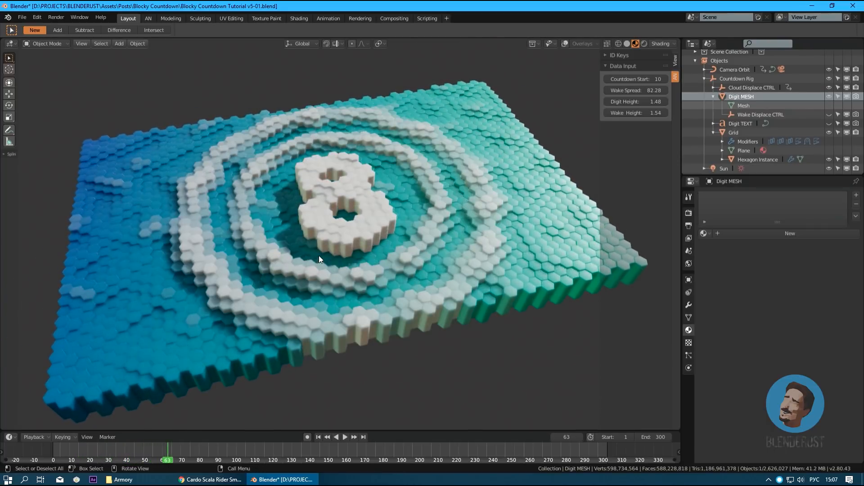
middle_click_drag(319, 255, 531, 135)
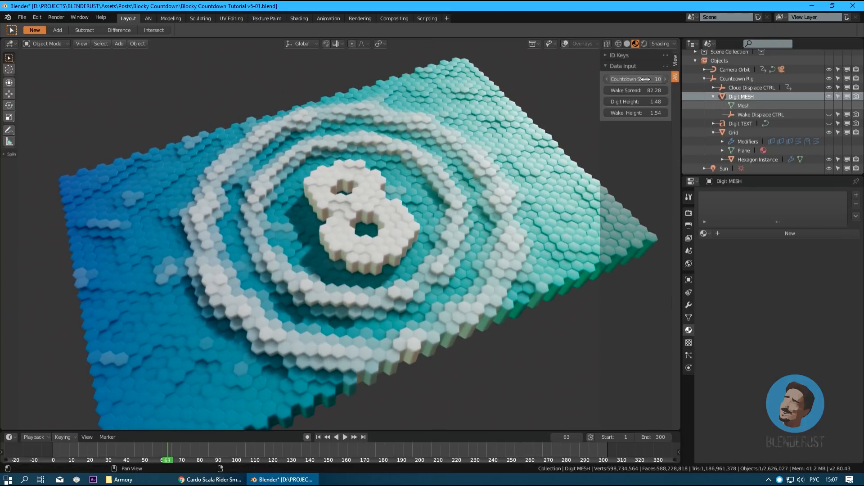
- Set the Countdown Start to 13 and the Wake Spread to 112.82
left_click(665, 80)
left_click(665, 80)
left_click(664, 79)
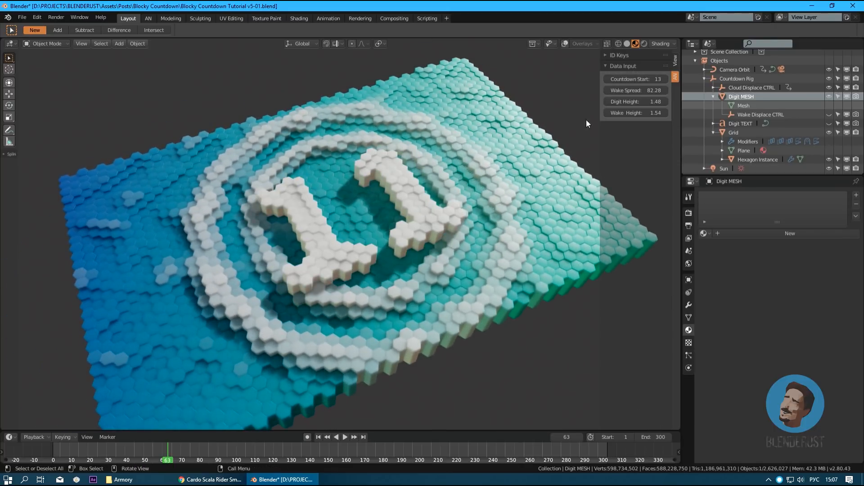
left_click_drag(634, 90, 642, 90)
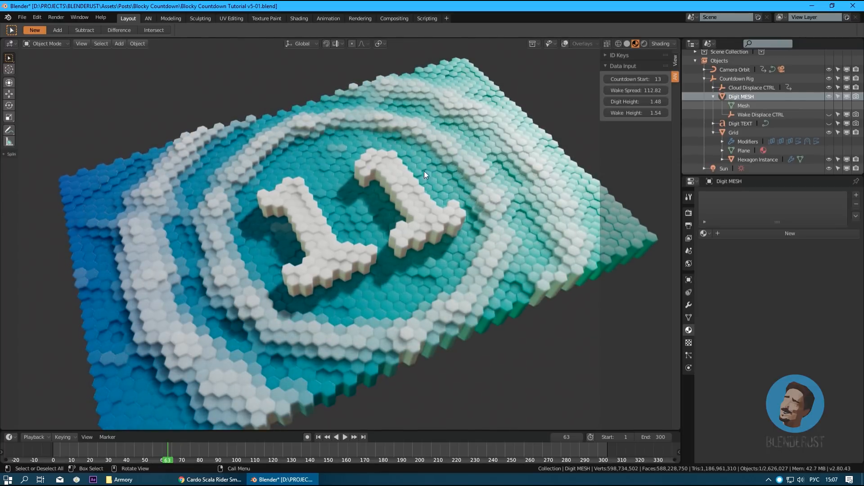
- Set the Digit Height to 1.78 and the Wake Height to 2.20
middle_click_drag(568, 163, 592, 120)
left_click_drag(632, 102, 648, 101)
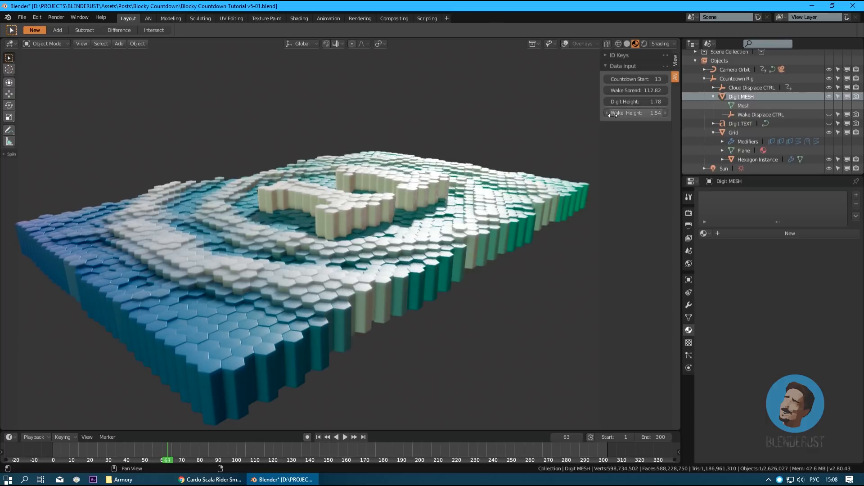
middle_click_drag(571, 126, 558, 140)
left_click_drag(625, 113, 652, 113)
middle_click_drag(585, 123, 559, 145)
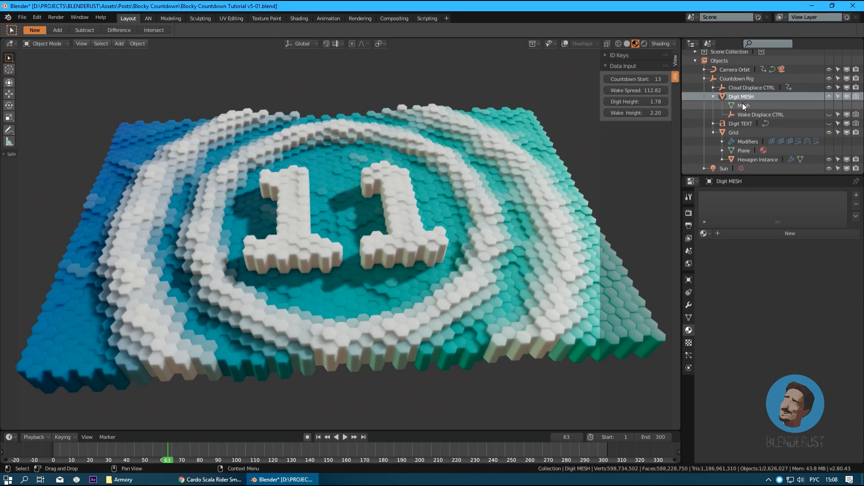
- Try moving the digit mesh across the grid with Z locked, and try scaling it
middle_click_drag(393, 168, 410, 186)
key("g")
key("shift+z")
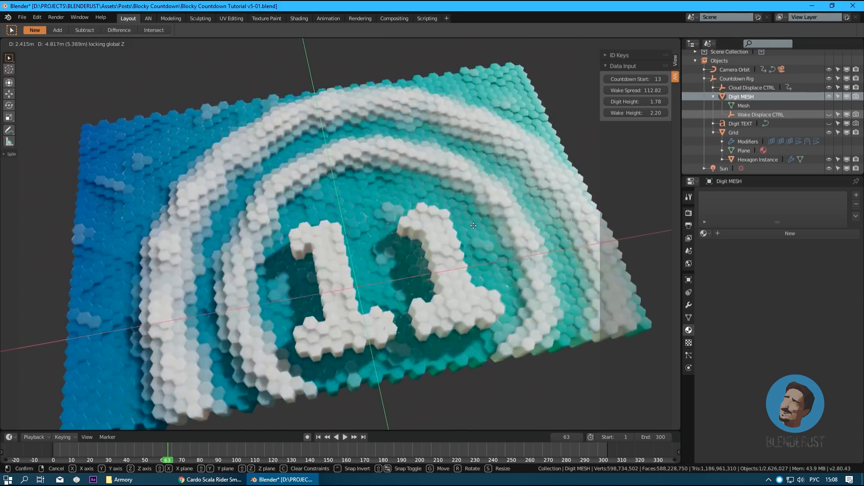
left_click(408, 203)
key("s")
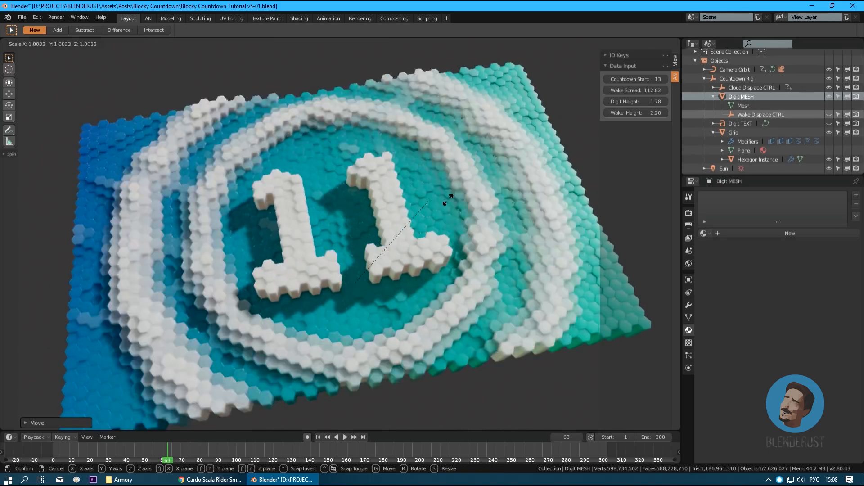
key("Escape")
middle_click_drag(463, 206, 164, 336)
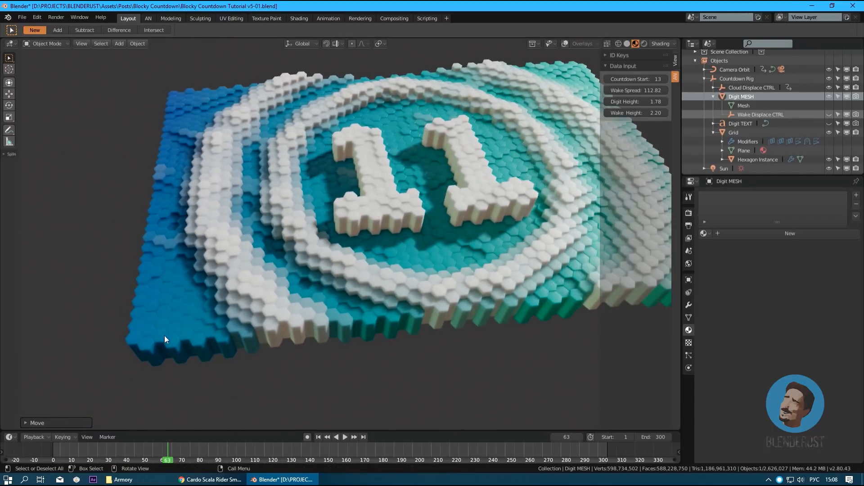
middle_click_drag(240, 243, 275, 176)
- In the AN workspace, try feeding the Text Input node's "Blender" text into the Text Object Output node
left_click(148, 19)
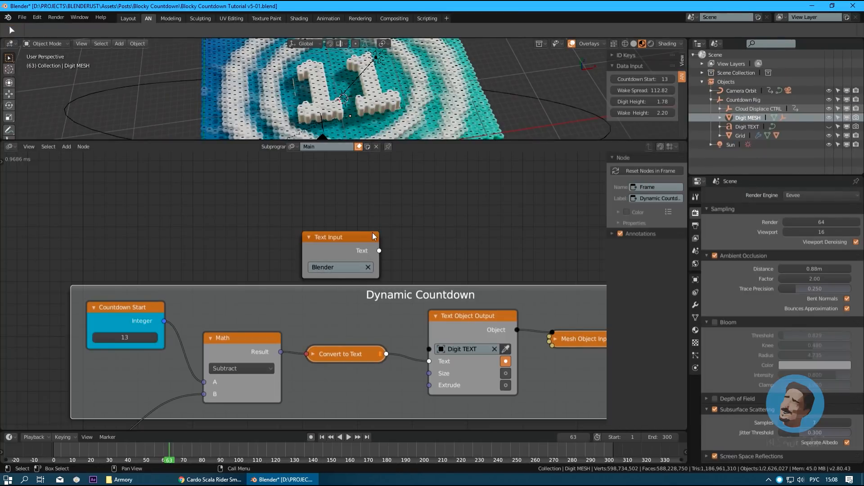
left_click_drag(380, 251, 429, 361)
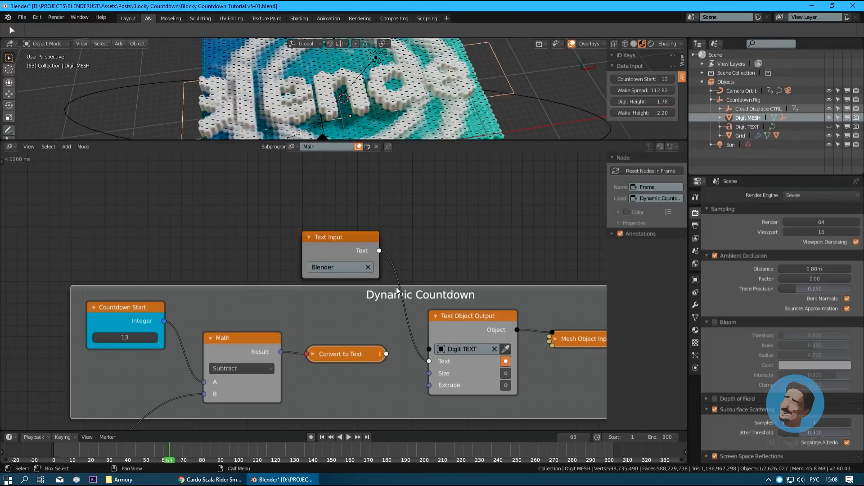
mouse_move(351, 90)
middle_mouse_down()
mouse_move(303, 100)
mouse_move(365, 95)
middle_mouse_up()
key("ctrl+z")
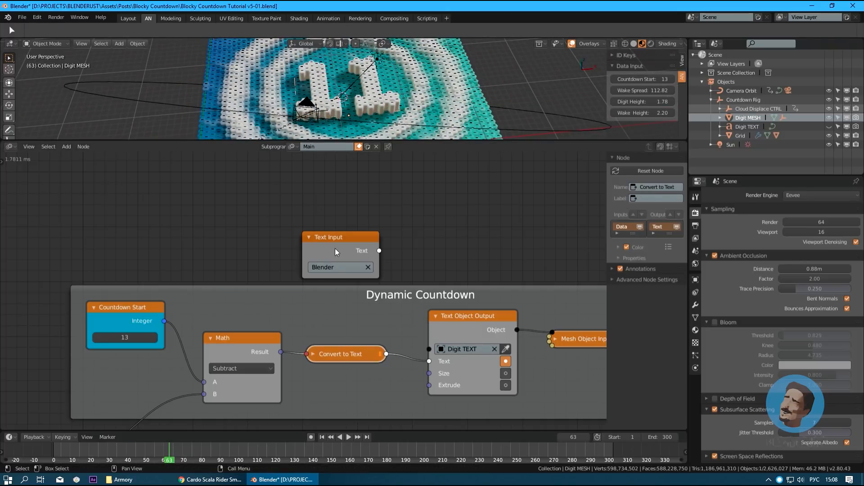
- Delete the Text Input node above the Dynamic Countdown frame and review the whole node tree
left_click(335, 249)
key("x")
scroll(331, 249, "down", 2)
middle_click_drag(297, 288, 304, 224)
scroll(304, 225, "down", 1)
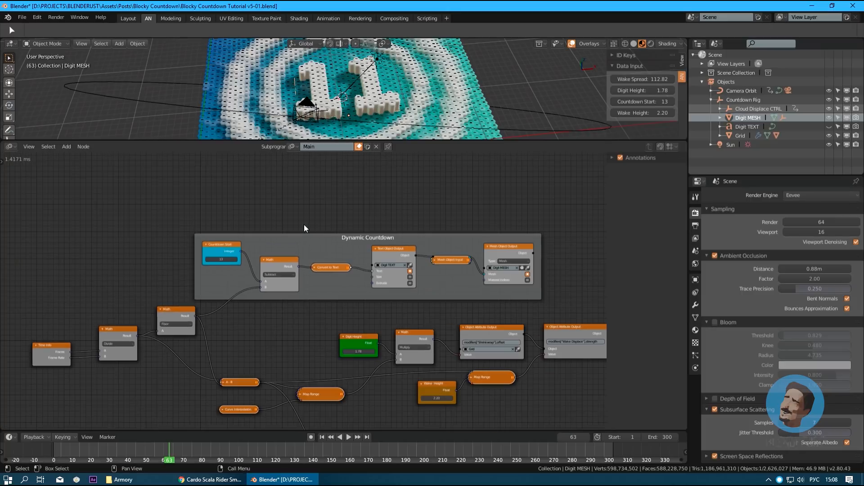
middle_click_drag(313, 375, 305, 293)
scroll(304, 291, "down", 3)
middle_click_drag(305, 238, 300, 249)
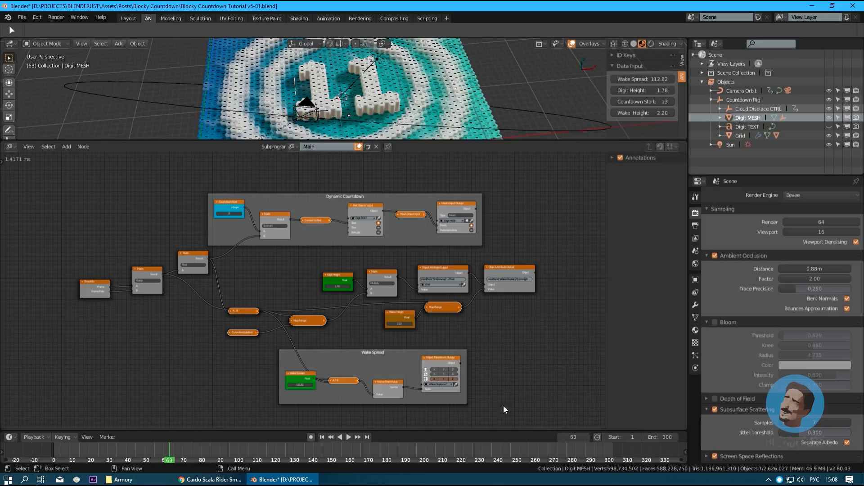
- Isolate the Digit TEXT object, play its countdown animation, and return to the full scene
middle_click_drag(315, 126, 333, 101)
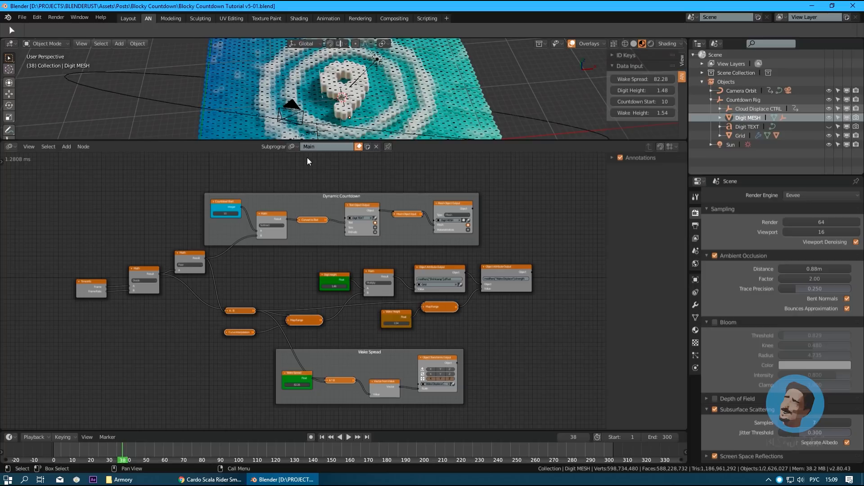
middle_click_drag(333, 82, 412, 79)
left_click(745, 127)
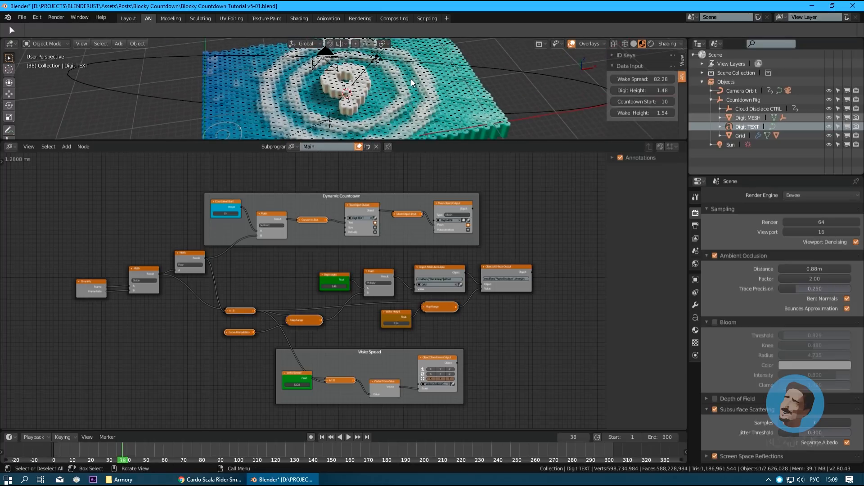
key("KP_Divide")
key("space")
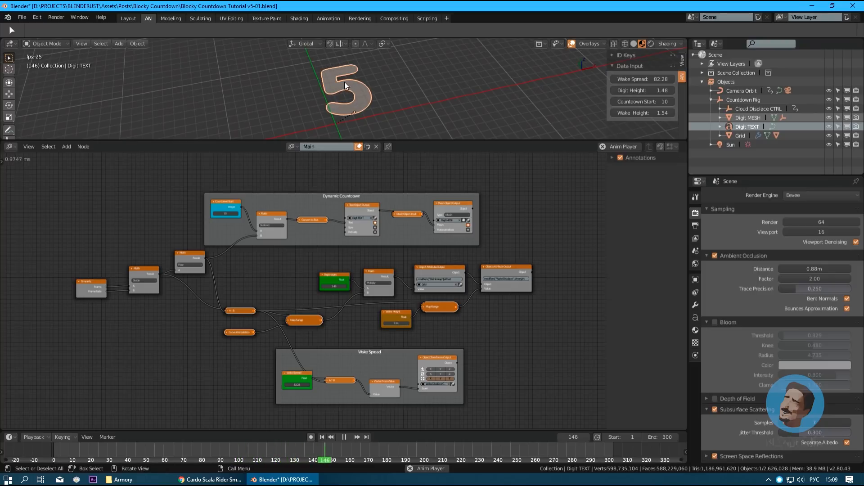
key("space")
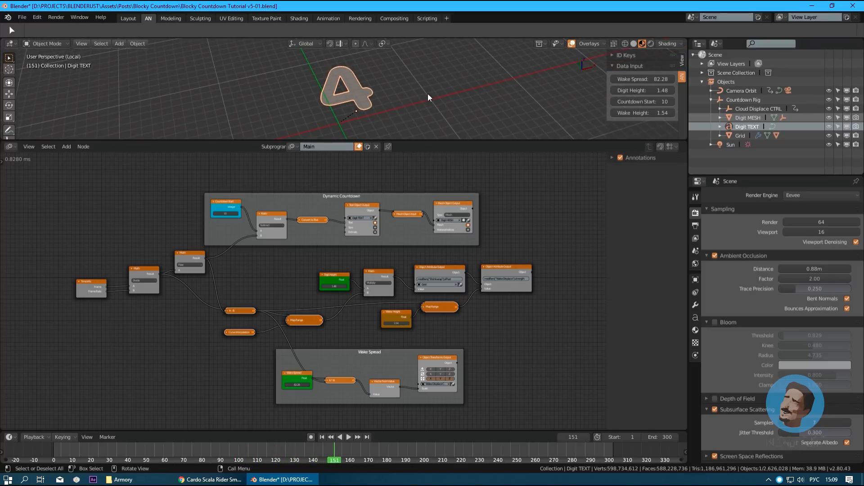
middle_click_drag(477, 83, 462, 95)
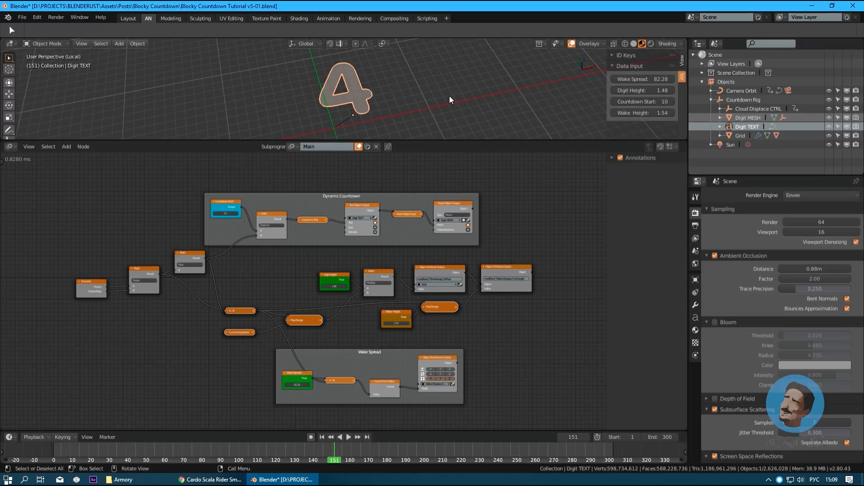
key("KP_Divide")
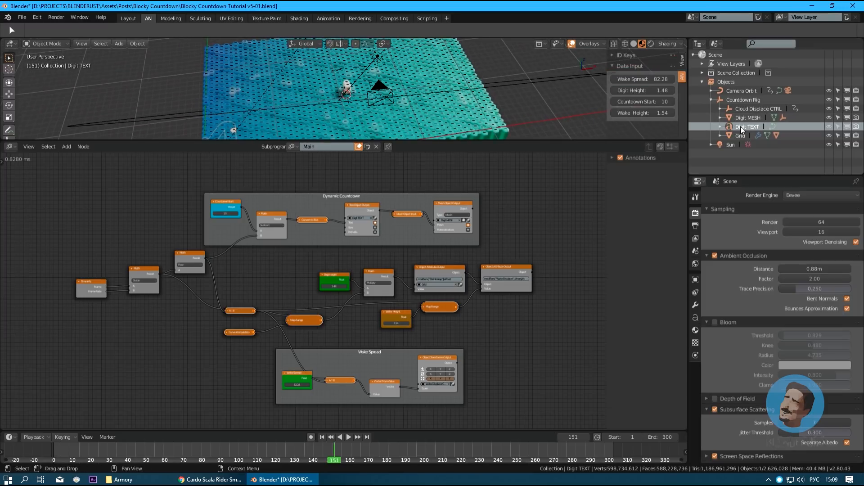
- Isolate the Grid object and examine its modifier stack and animated hexagon surface
left_click(720, 136)
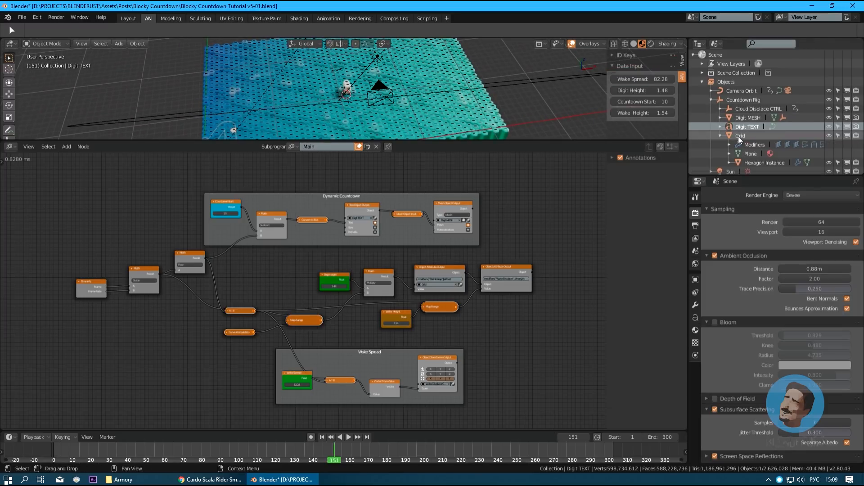
left_click(739, 136)
key("KP_Divide")
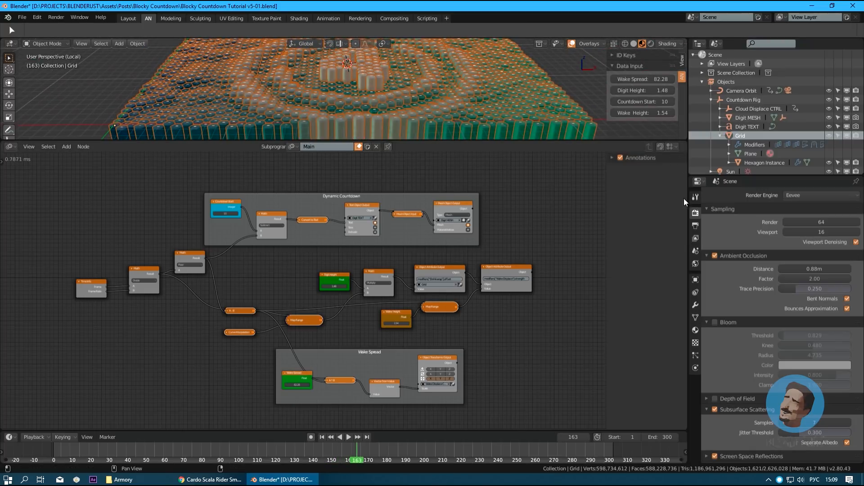
left_click(696, 304)
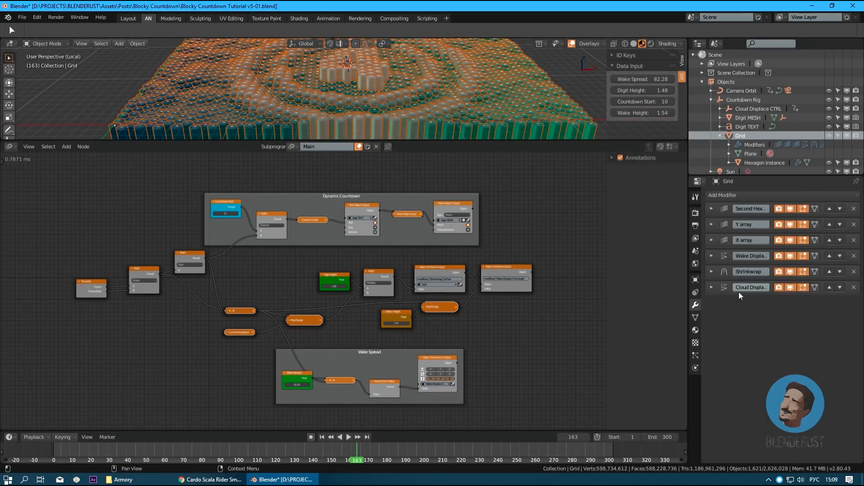
middle_click_drag(407, 100, 489, 60)
key("space")
key("space")
scroll(309, 116, "up", 2)
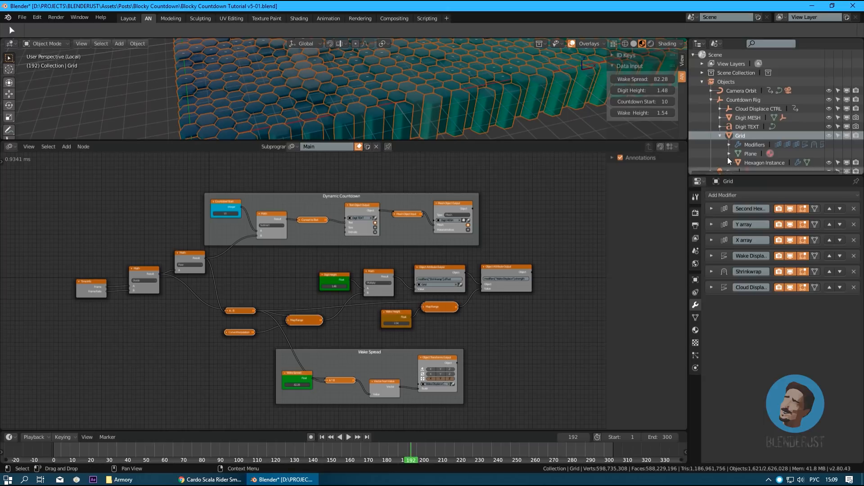
- Examine the Hexagon Instance's modifiers and its Block material nodes in the Shader Editor
left_click(749, 162)
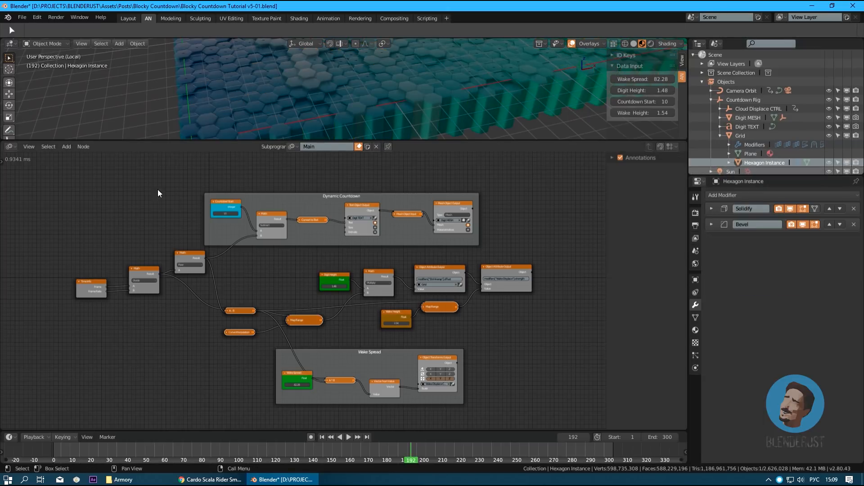
left_click(9, 146)
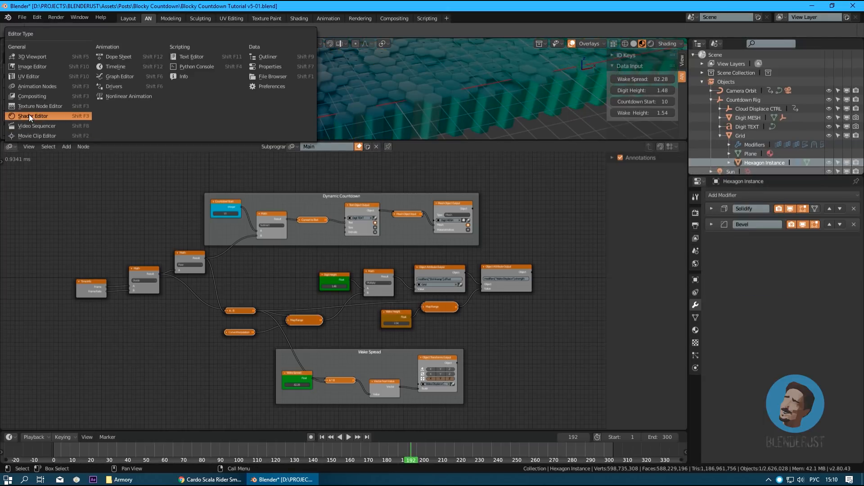
left_click(18, 119)
middle_click_drag(200, 258, 323, 290)
scroll(324, 289, "down", 1)
middle_click_drag(391, 239, 347, 253)
mouse_move(343, 85)
middle_mouse_down()
mouse_move(293, 91)
mouse_move(352, 84)
mouse_move(264, 112)
mouse_move(330, 94)
mouse_move(357, 107)
mouse_move(332, 103)
mouse_move(352, 90)
middle_mouse_up()
scroll(293, 92, "down", 3)
middle_click_drag(226, 231, 230, 226)
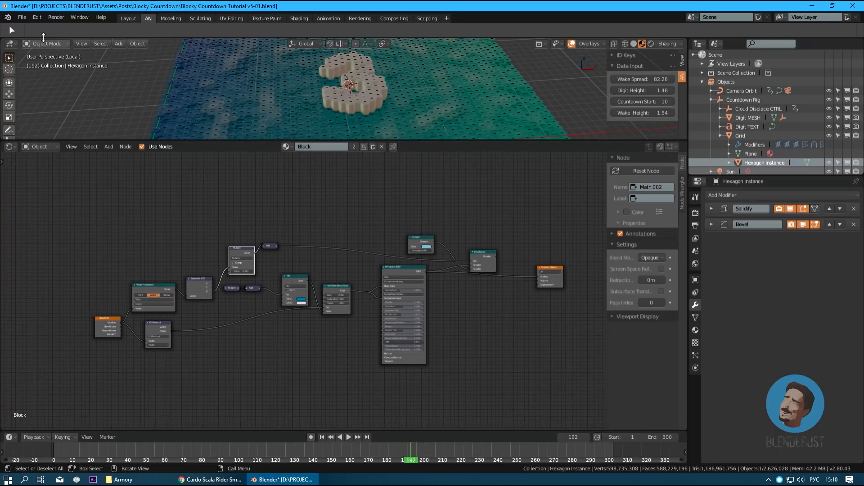
- Start a new file and delete all the default objects from the scene
left_click(21, 17)
mouse_move(22, 26)
left_click(123, 25)
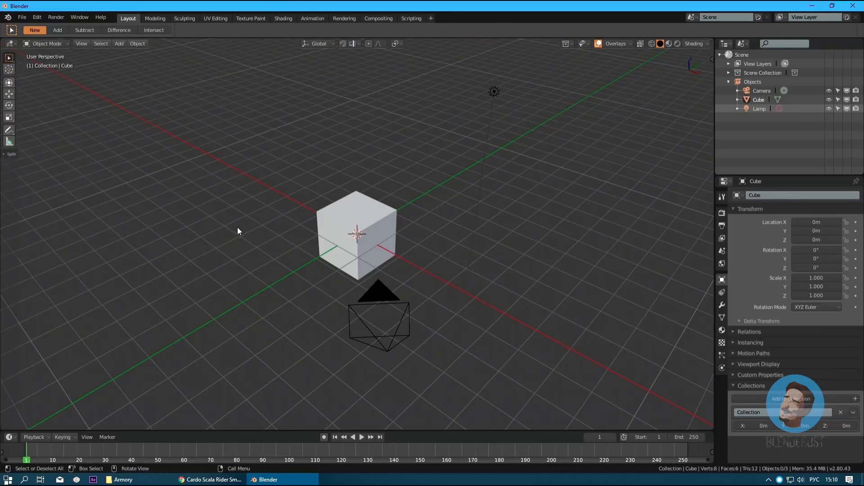
key("a")
key("x")
left_click(304, 285)
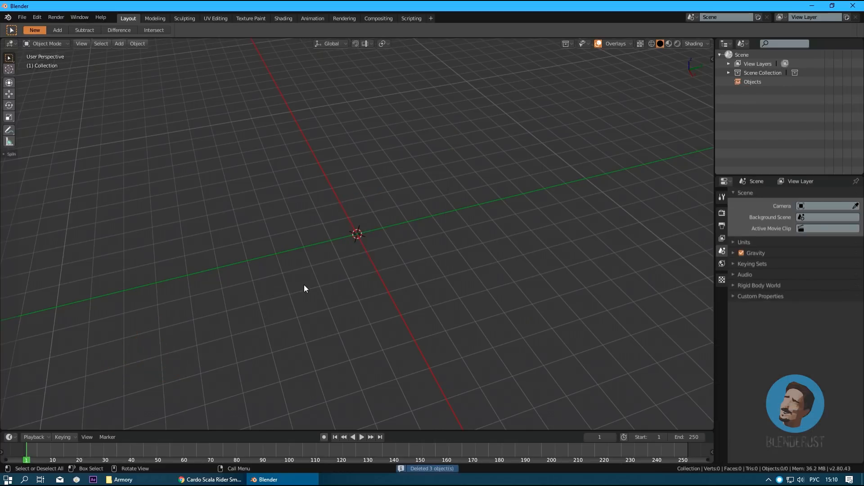
- Split the 3D viewport horizontally and turn the lower area into an Animation Nodes editor
left_click_drag(2, 428, 6, 134)
left_click(8, 132)
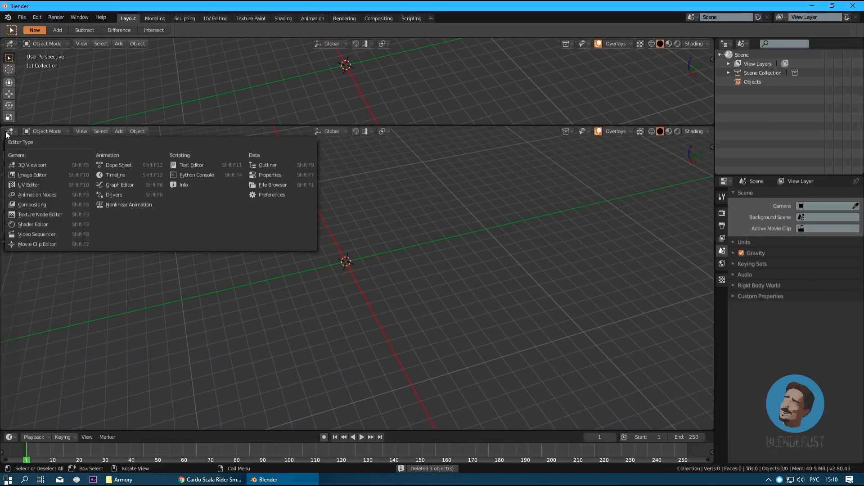
left_click(33, 193)
mouse_move(205, 221)
middle_mouse_down()
mouse_move(213, 232)
mouse_move(219, 214)
middle_mouse_up()
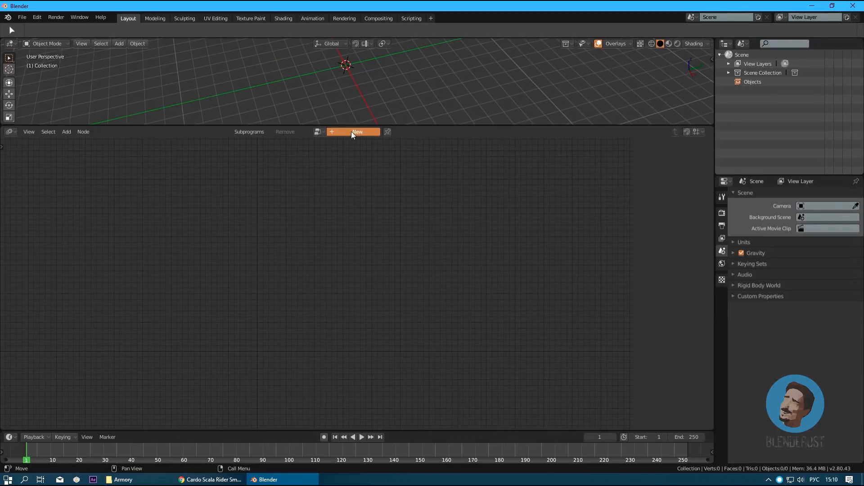
- Create a new Animation Nodes tree and name it Main
left_click(353, 132)
left_click(341, 131)
key("BackSpace")
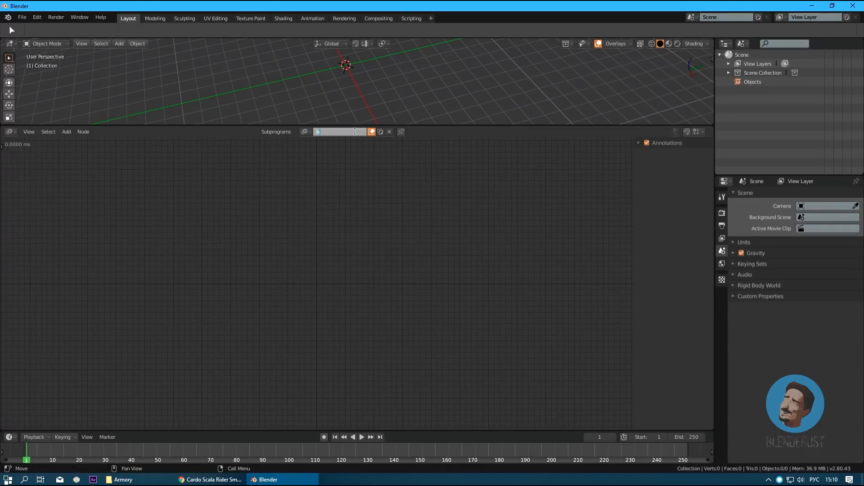
key("alt+shift")
type("Main")
key("Return")
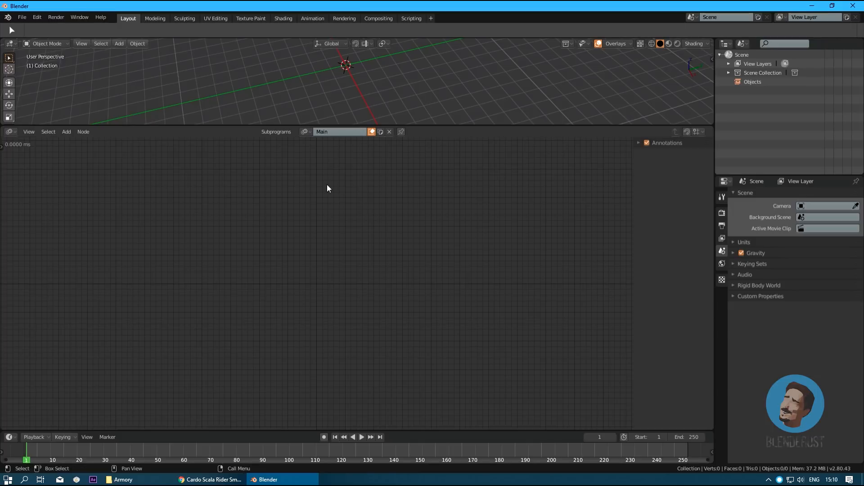
middle_click_drag(251, 277, 285, 282)
middle_click_drag(250, 253, 282, 245)
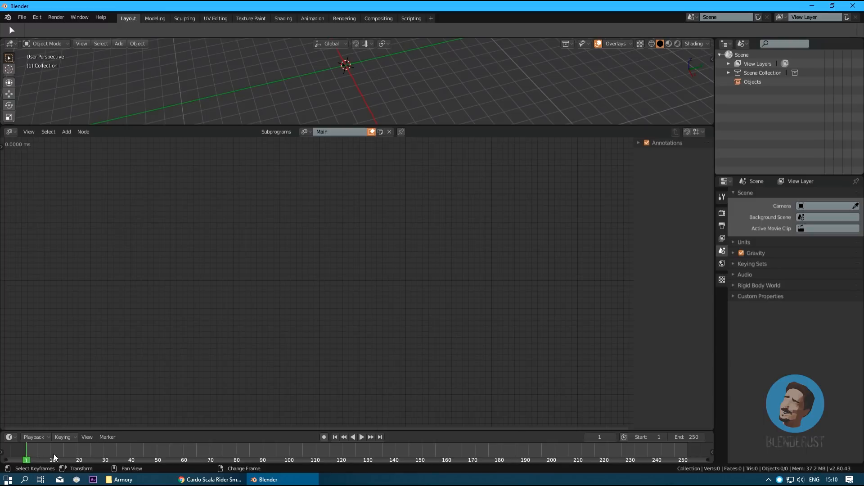
- Add a Time Info node to the Main tree and expose its Frame Rate output
key("shift+a")
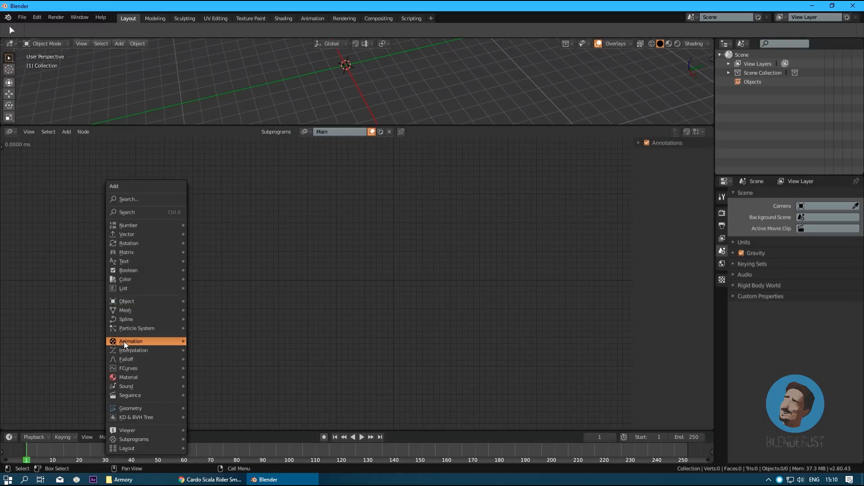
mouse_move(123, 341)
left_click(219, 339)
left_click(169, 277)
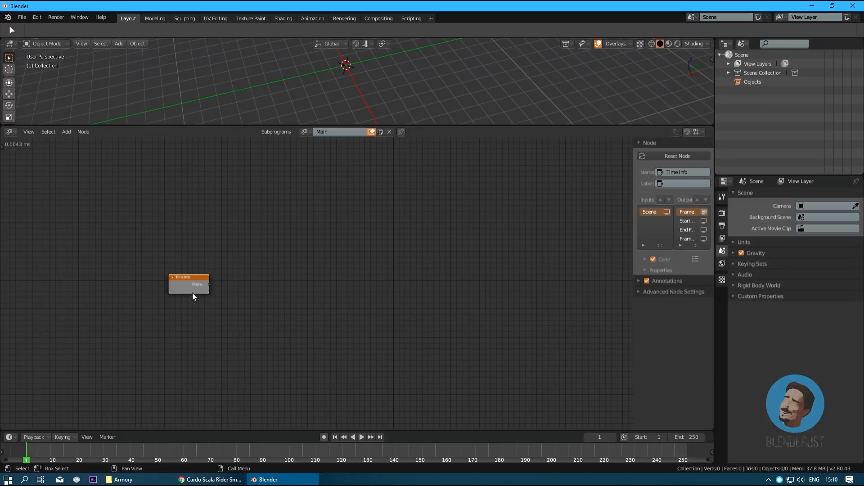
scroll(193, 293, "up", 2)
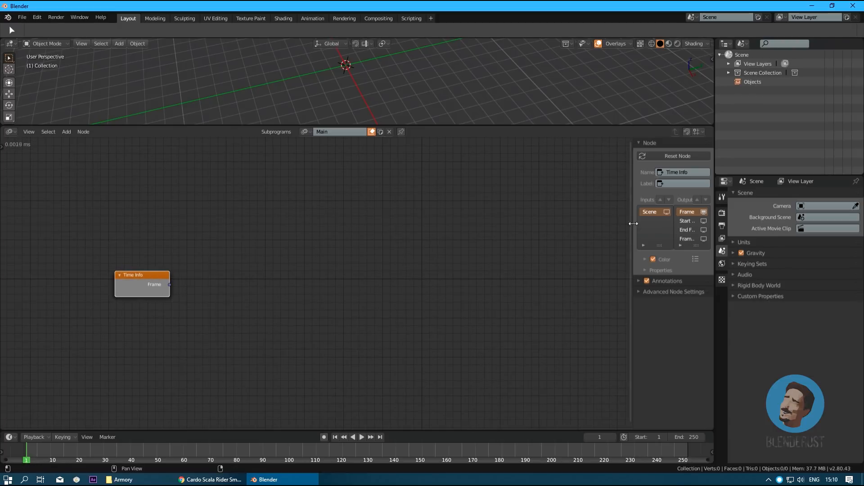
left_click_drag(633, 221, 579, 221)
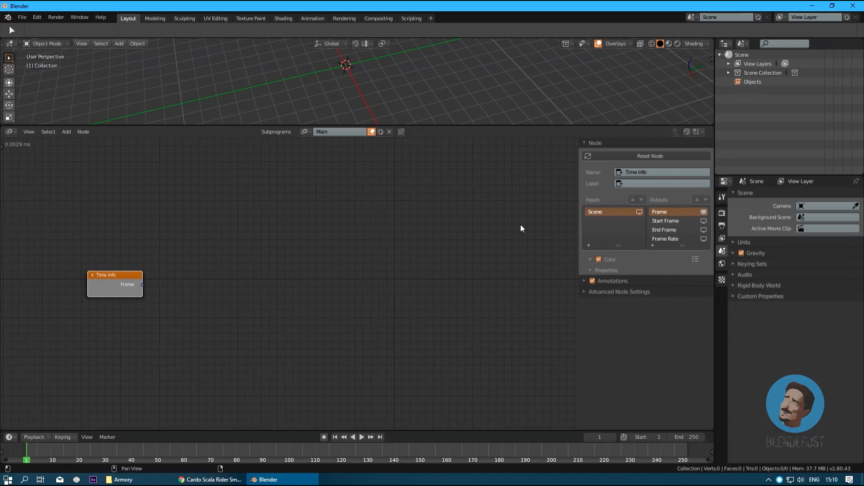
left_click(703, 239)
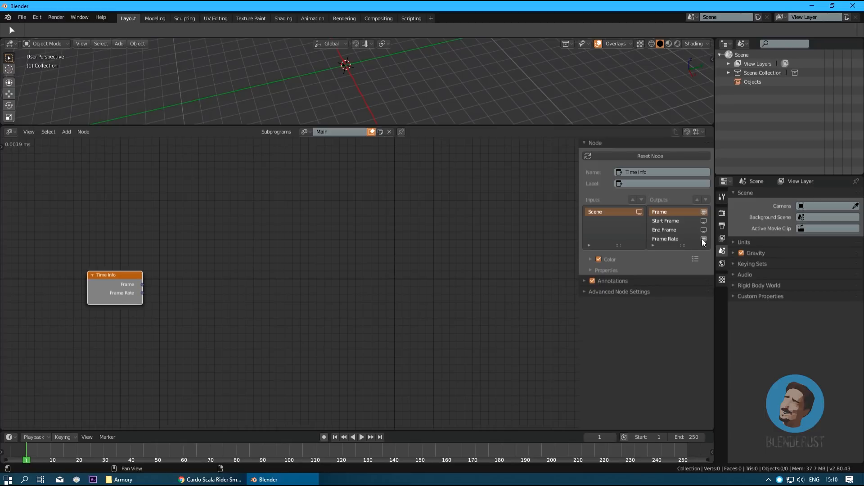
- Add a Math node and connect Time Info's Frame to input A and Frame Rate to input B
key("Home")
key("shift+a")
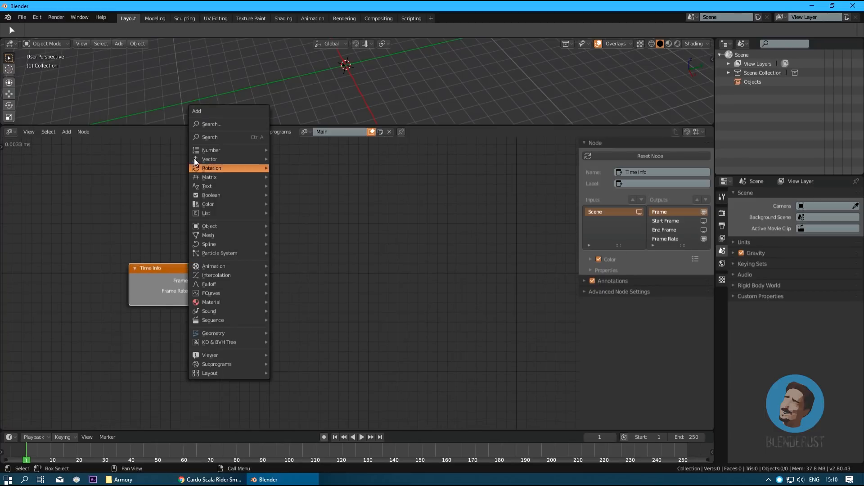
mouse_move(241, 154)
left_click(290, 265)
left_click(238, 268)
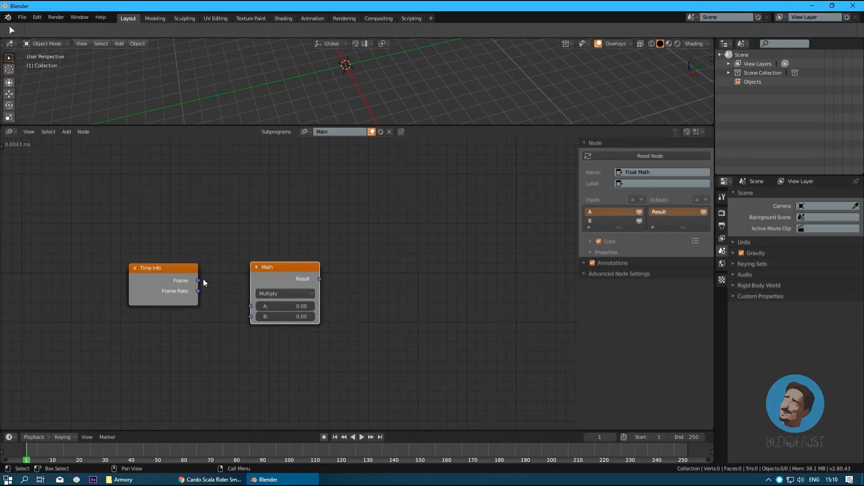
left_click_drag(198, 281, 270, 257)
left_click_drag(198, 291, 250, 292)
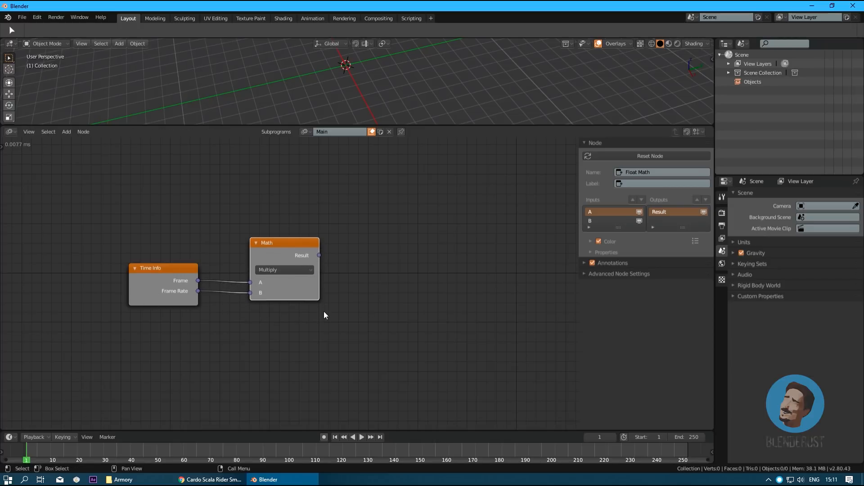
- Set the scene's output frame rate to 25 fps
left_click(722, 225)
left_click(811, 305)
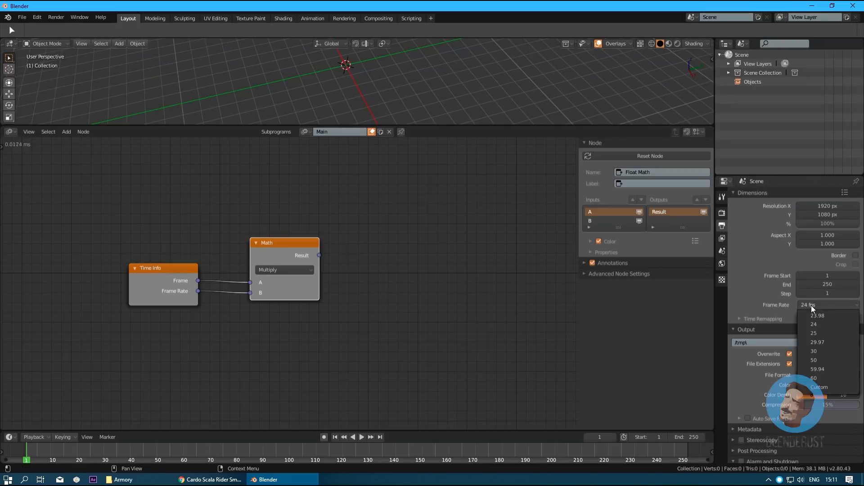
left_click(820, 327)
- Change the Math node's operation to Divide
middle_click_drag(260, 251, 277, 256)
left_click_drag(277, 256, 281, 257)
left_click(295, 270)
left_click(285, 227)
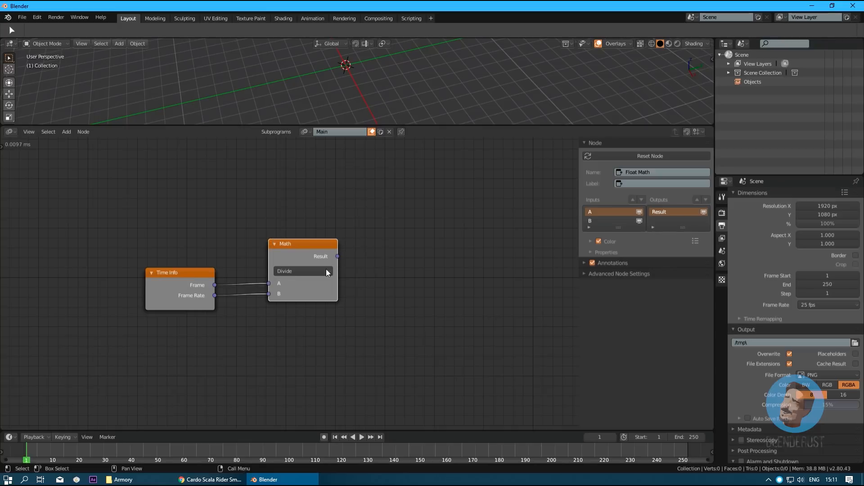
- Add a Viewer node and connect the Divide node's Result to it
middle_click_drag(391, 292, 289, 293)
key("shift+a")
mouse_move(267, 444)
left_click(326, 417)
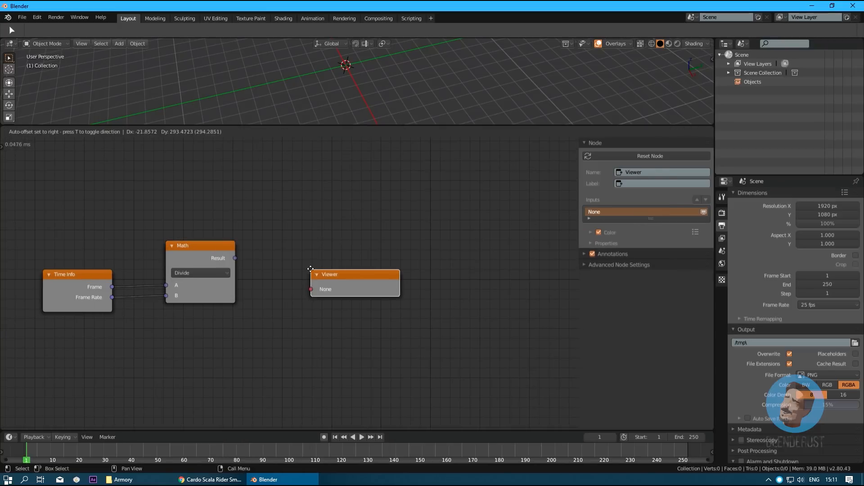
left_click(352, 280)
left_click_drag(235, 257, 305, 288)
middle_click_drag(310, 297, 320, 293)
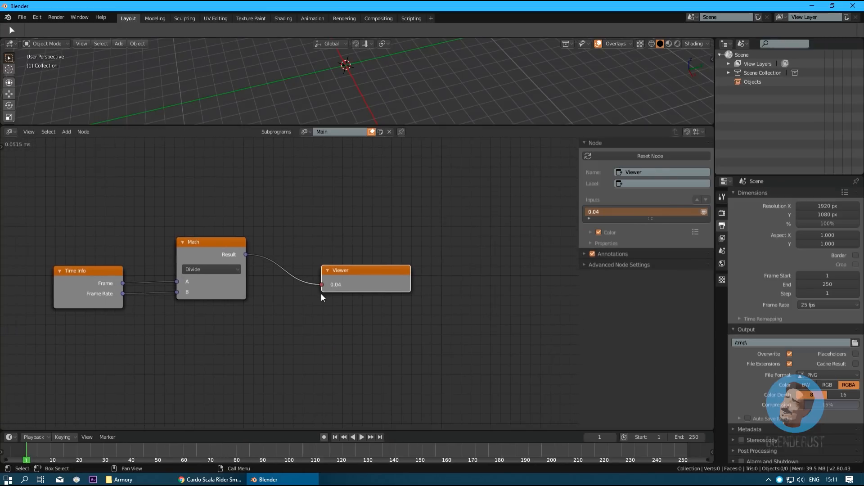
- Play the animation briefly and move to frame 25 to check the elapsed seconds in the Viewer
key("space")
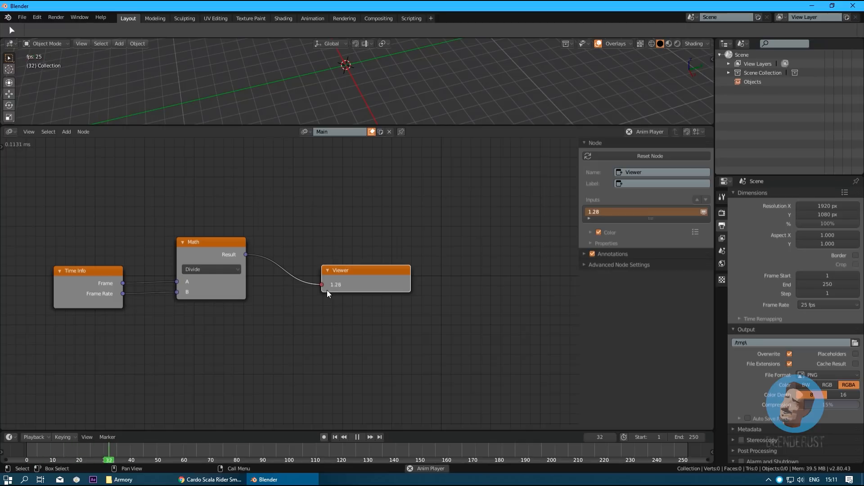
key("space")
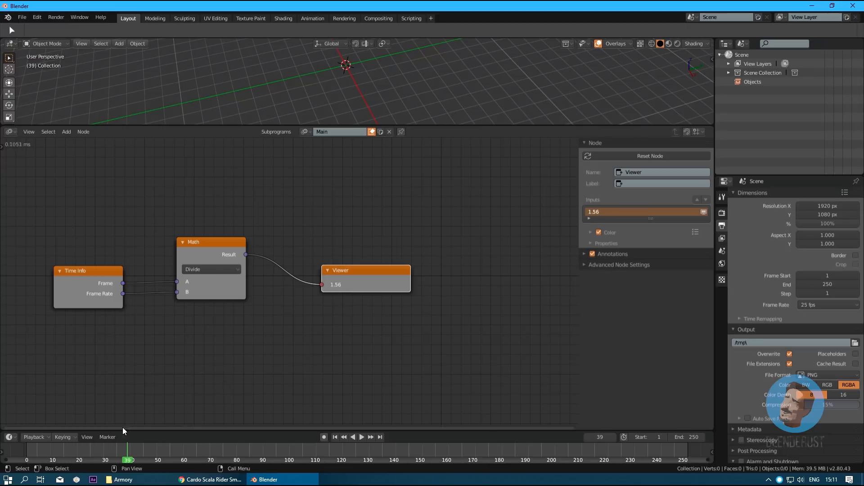
left_click_drag(89, 454, 91, 457)
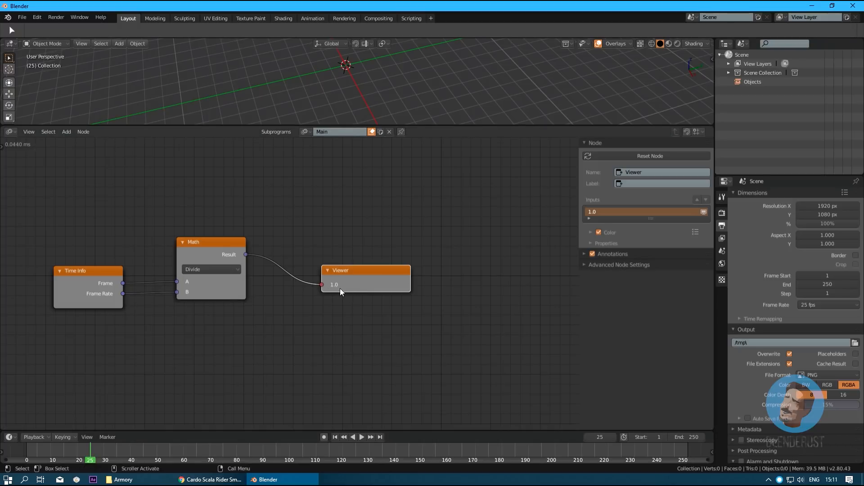
left_click_drag(342, 282, 338, 296)
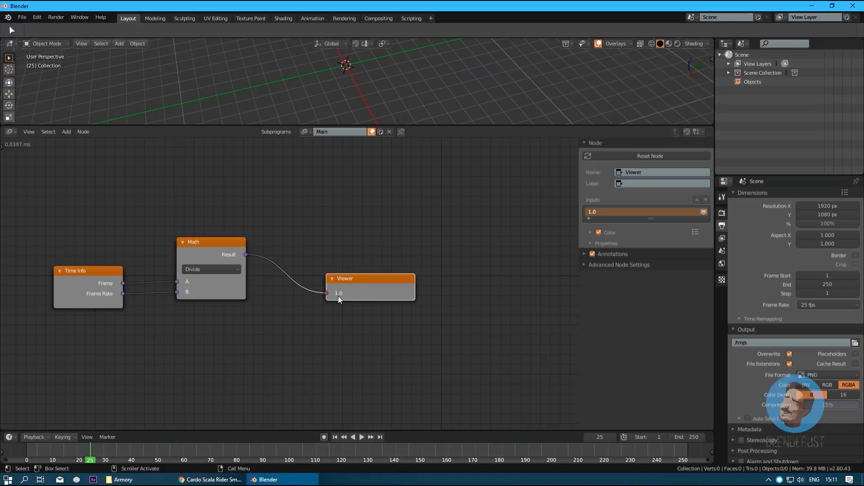
- Add a second Math node set to Floor and wire it between the Divide node's Result and the Viewer
middle_click_drag(339, 296, 345, 303)
key("shift+a")
mouse_move(265, 61)
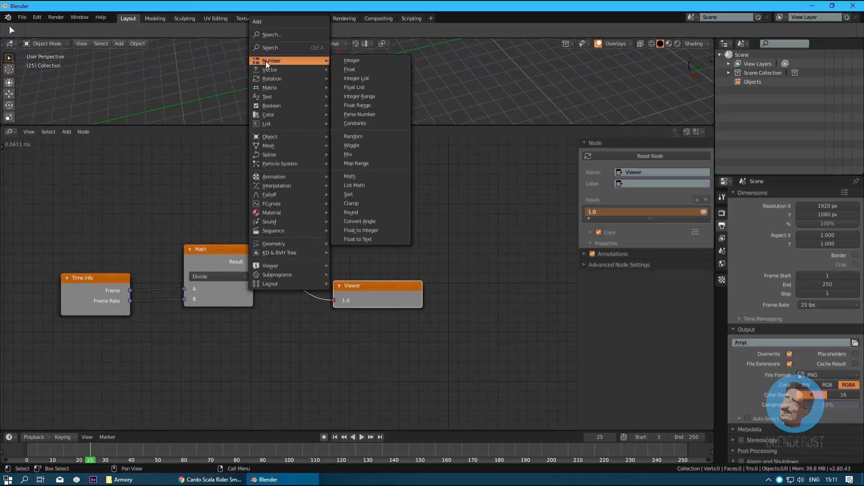
left_click(344, 169)
left_click(330, 228)
left_click(331, 225)
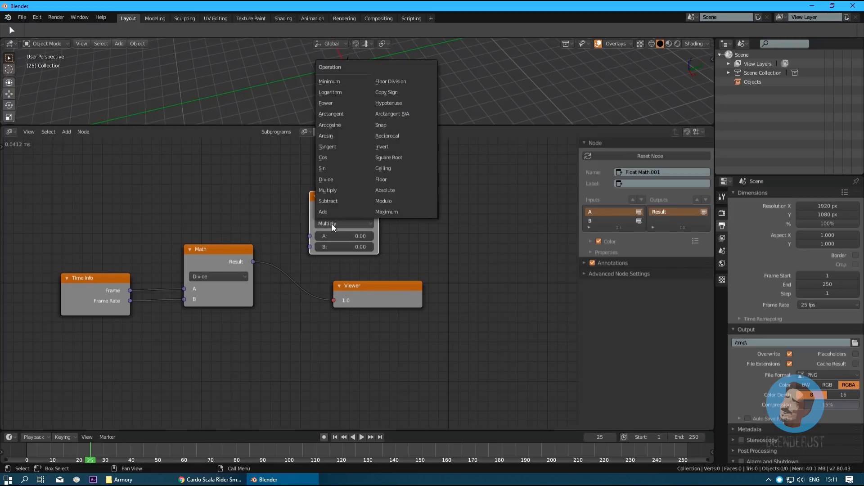
left_click(391, 179)
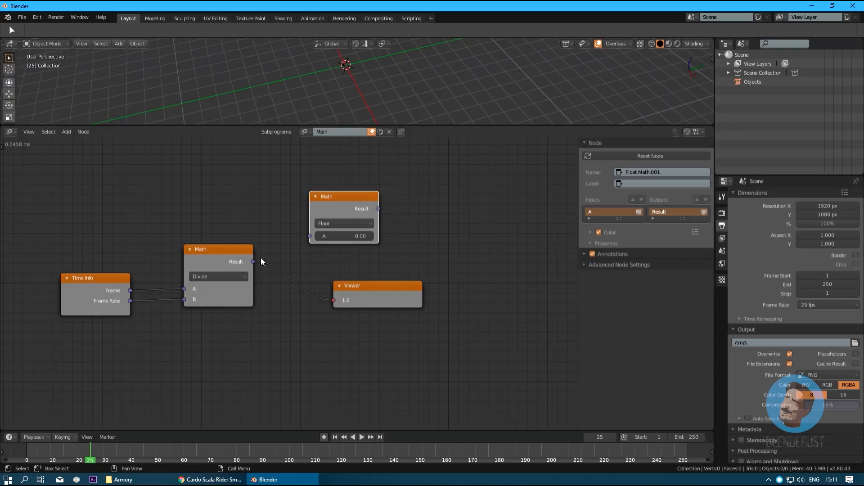
left_click_drag(253, 262, 308, 239)
left_click(327, 216)
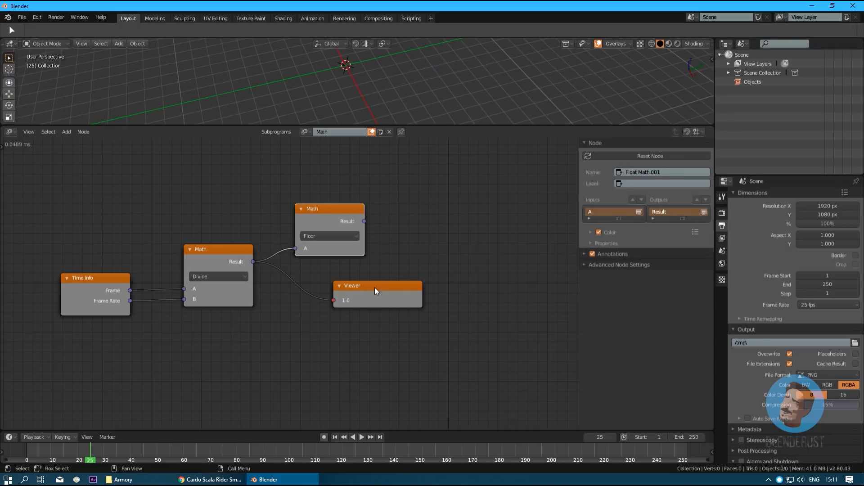
left_click_drag(374, 287, 457, 279)
left_click_drag(363, 221, 415, 228)
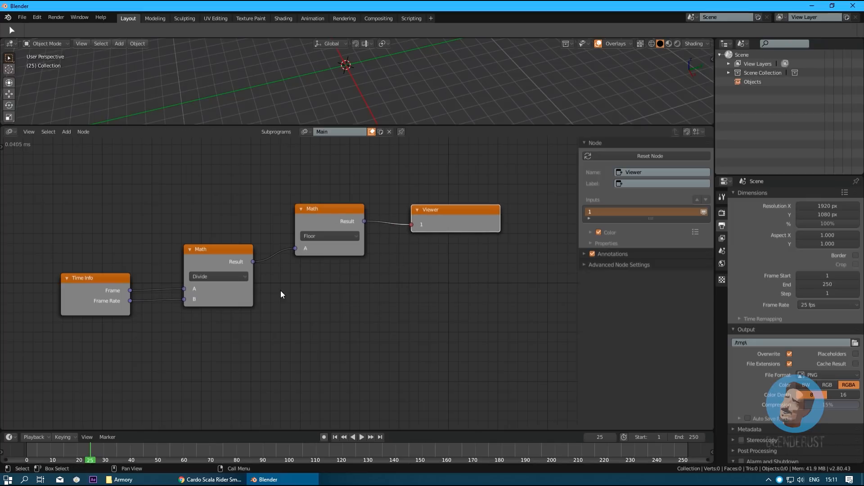
- Play the animation to check the whole-second count in the Viewer
key("space")
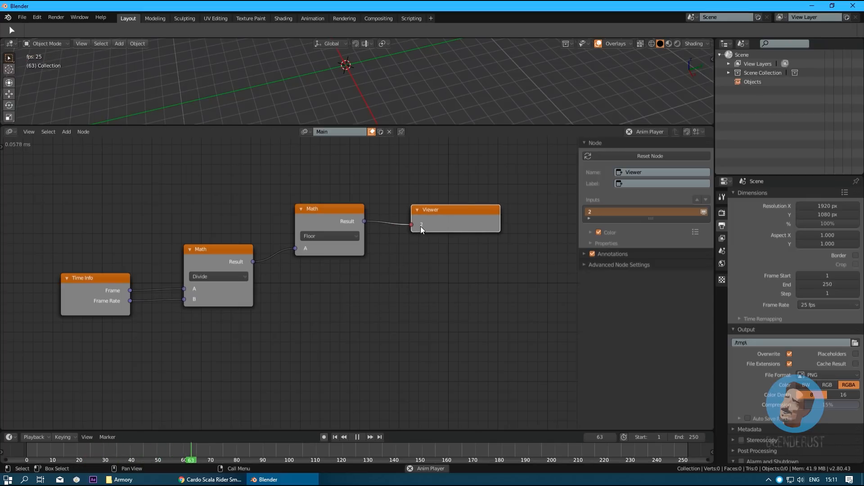
key("space")
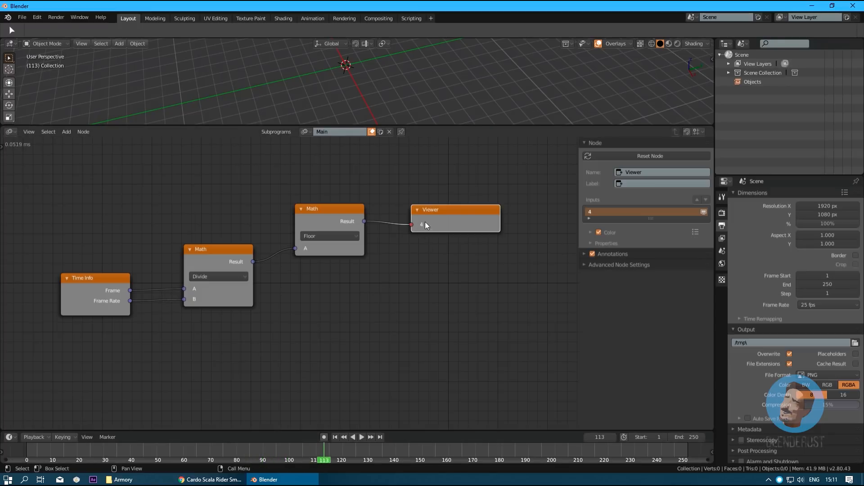
key("space")
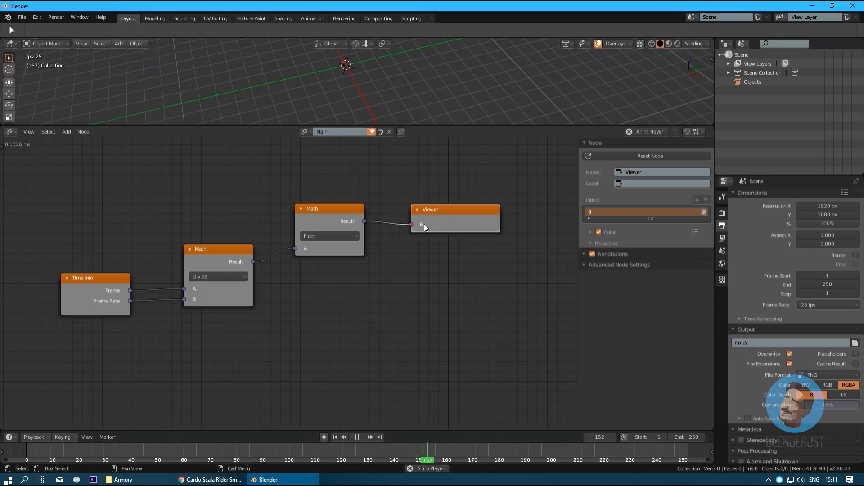
key("space")
- Make room around the Floor and Viewer nodes and add an Integer Input node with the value 10
middle_click_drag(325, 266, 346, 287)
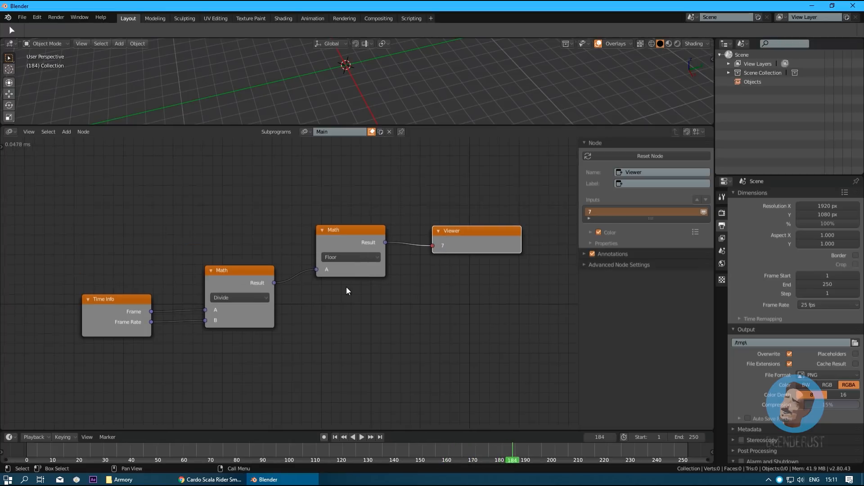
left_click_drag(346, 231, 336, 253)
left_click_drag(454, 232, 470, 259)
key("shift+a")
mouse_move(424, 239)
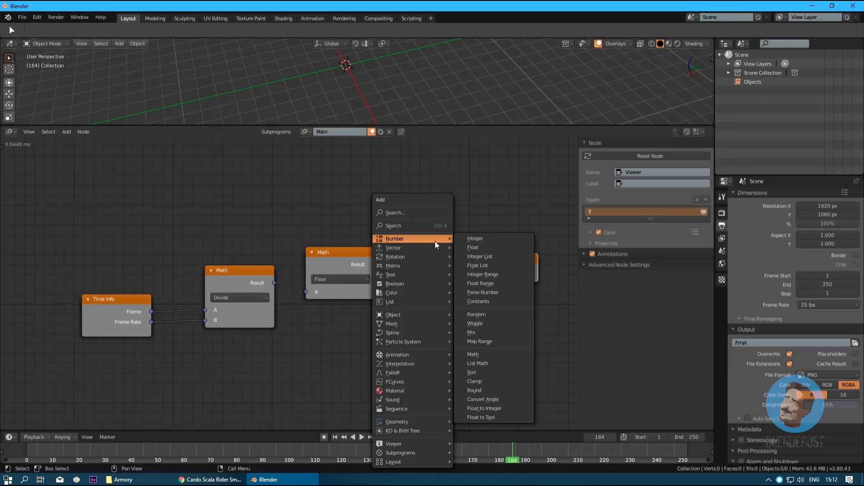
left_click(475, 239)
left_click(443, 210)
left_click(460, 220)
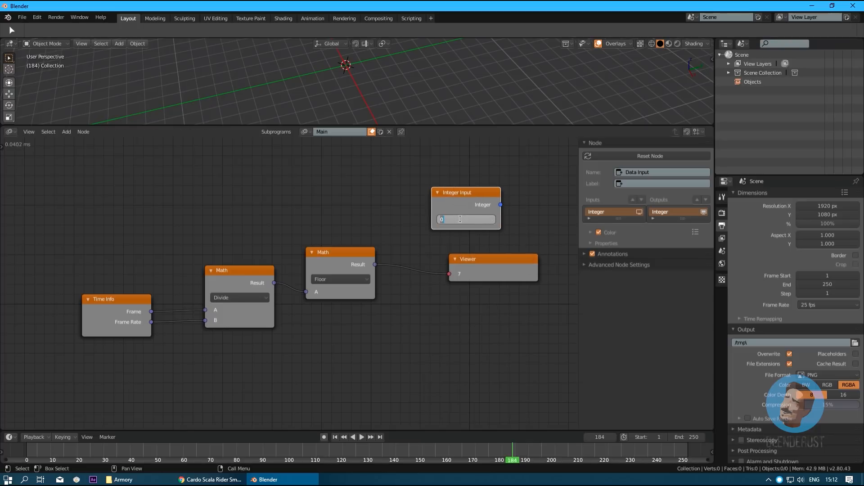
type("10")
key("Return")
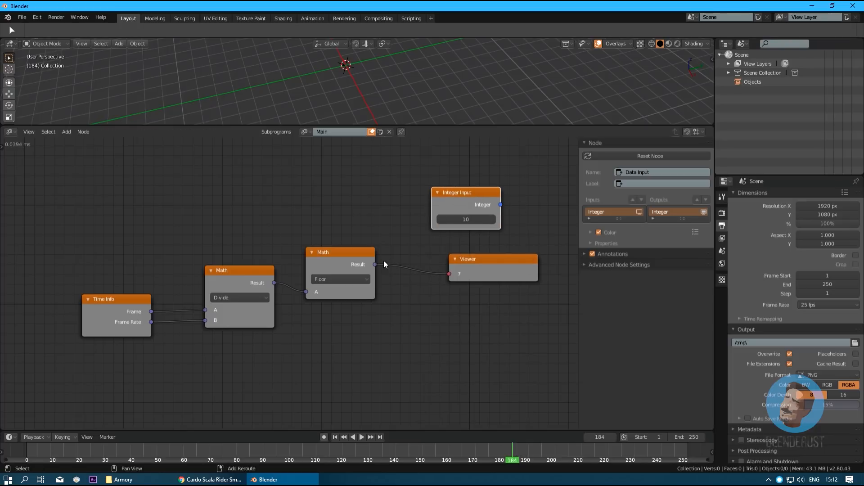
left_click(350, 252)
key("shift+d")
left_click(459, 295)
key("x")
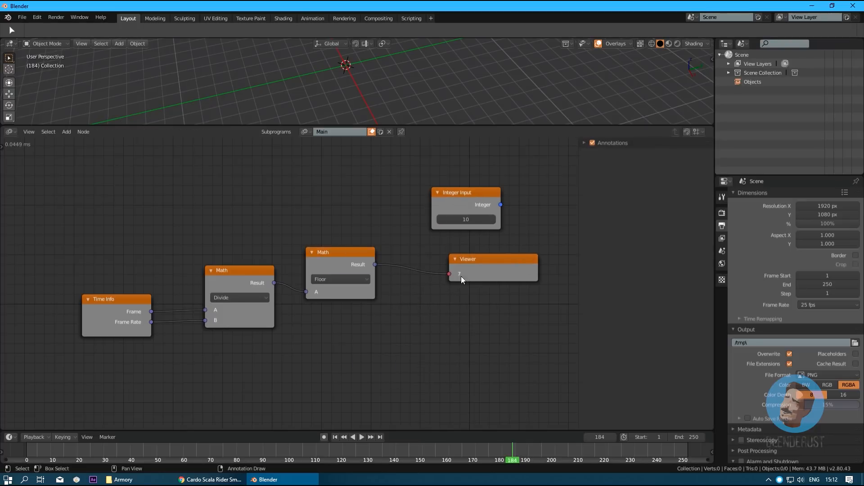
- Delete the Viewer node and put a new Math node set to Subtract in its place
left_click(461, 275)
key("x")
key("shift+a")
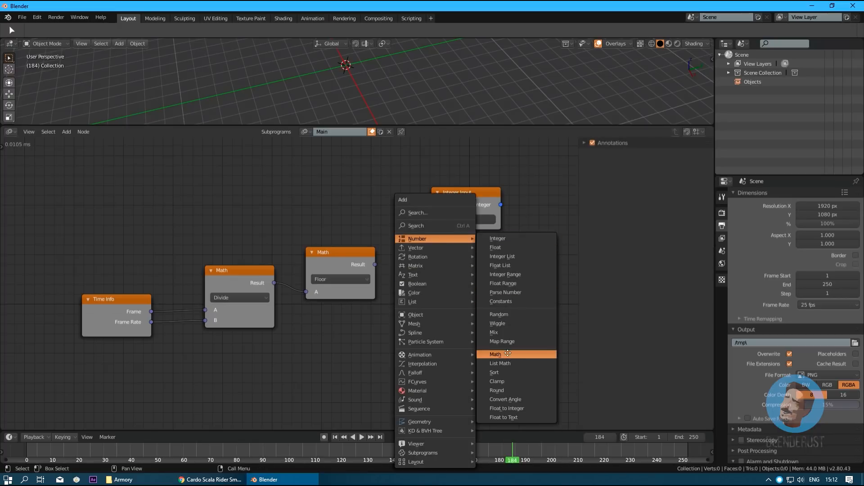
left_click(496, 354)
left_click(424, 252)
left_click(443, 280)
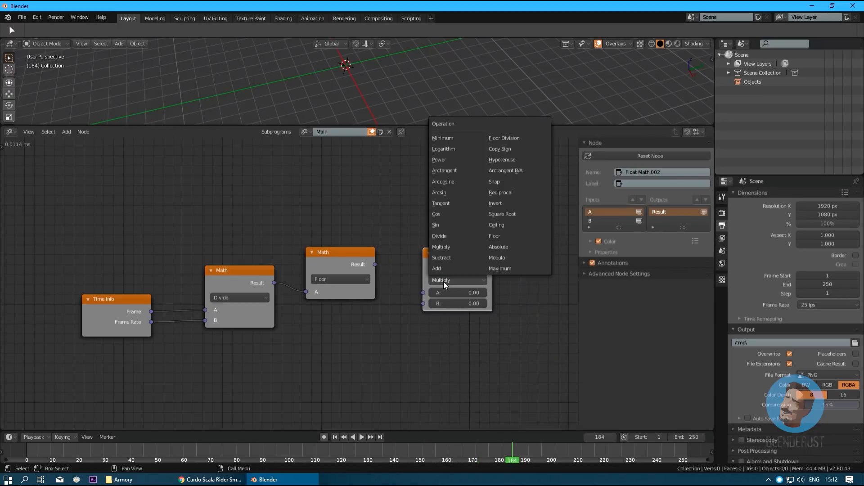
left_click(451, 257)
left_click_drag(460, 257, 480, 255)
left_click(479, 255)
- Connect the Integer Input to the Subtract node's input A and the Floor node's Result to input B
left_click_drag(471, 192, 377, 188)
left_click_drag(375, 265, 446, 299)
left_click_drag(371, 192, 350, 204)
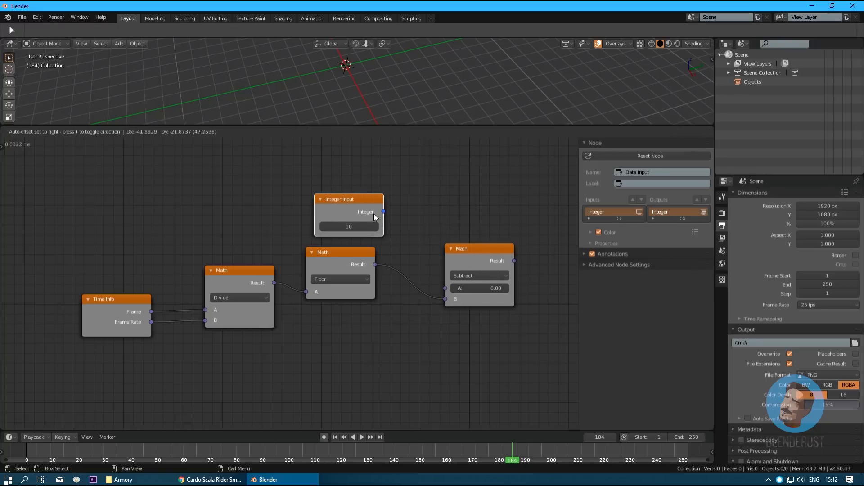
left_click(451, 249)
left_click_drag(470, 249, 465, 231)
left_click_drag(384, 212, 431, 210)
left_click(444, 230)
- Add a new Viewer node and connect the Subtract node's Result to it
middle_click_drag(540, 235, 419, 255)
key("shift+a")
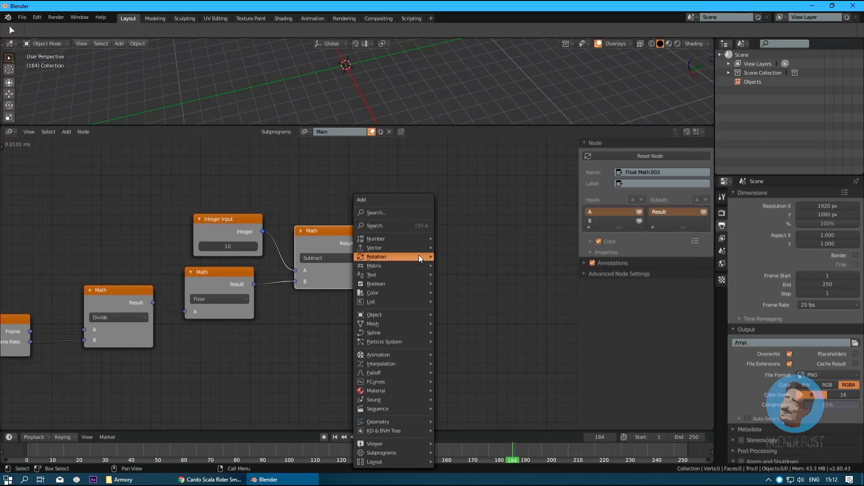
mouse_move(406, 446)
left_click(479, 426)
left_click(499, 333)
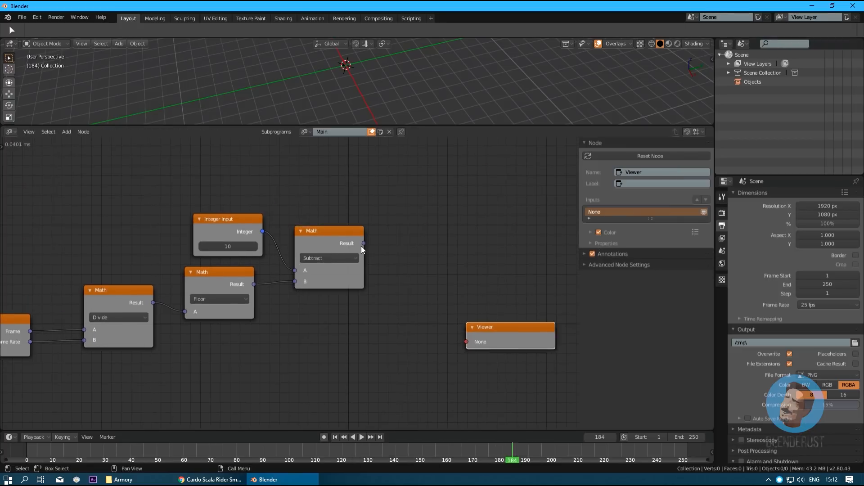
left_click_drag(363, 243, 467, 341)
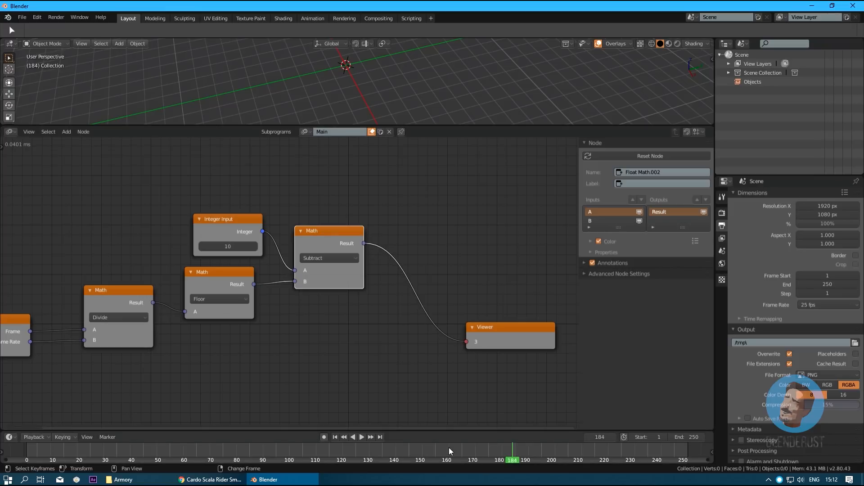
- Move the timeline to frame 100 and add a Convert node beside the Subtract node
right_click_drag(447, 449, 290, 452)
middle_click_drag(446, 204, 427, 281)
key("shift+a")
mouse_move(427, 280)
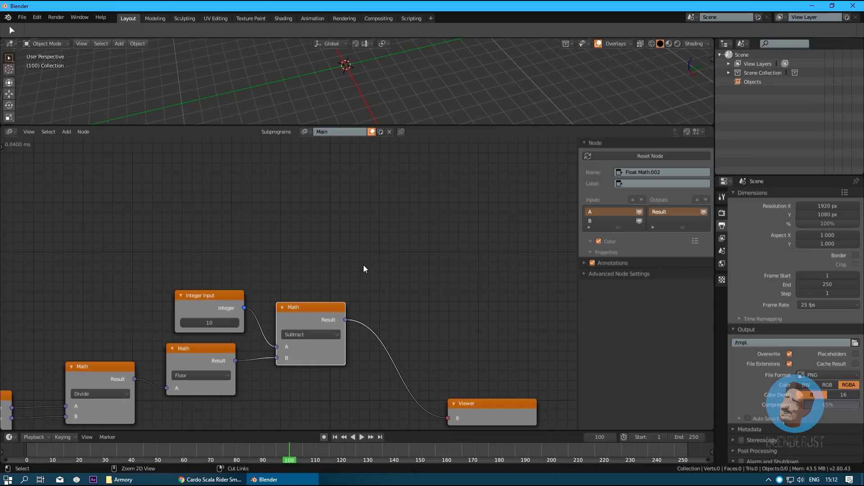
key("ctrl+a")
type("conv")
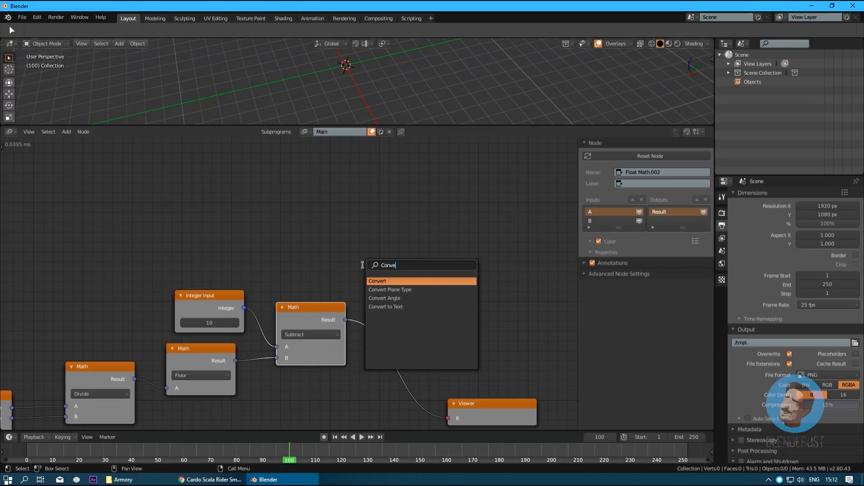
key("Return")
left_click(364, 265)
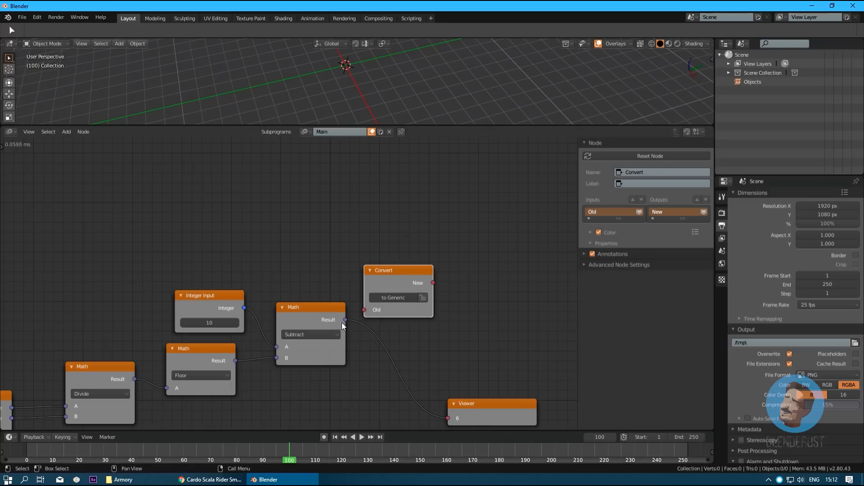
- Connect the Subtract node's Result to the Convert node's Old input and set the conversion type to Text
left_click_drag(344, 321, 364, 310)
left_click_drag(394, 280, 420, 280)
left_click(425, 296)
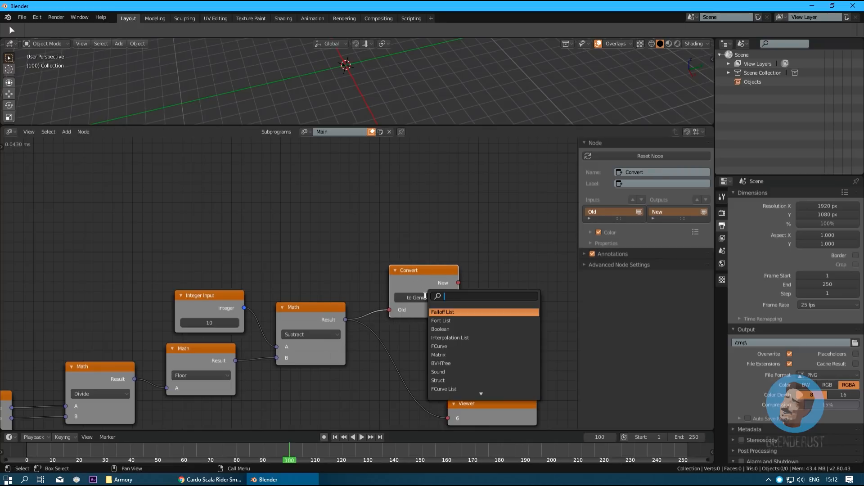
type("Tex")
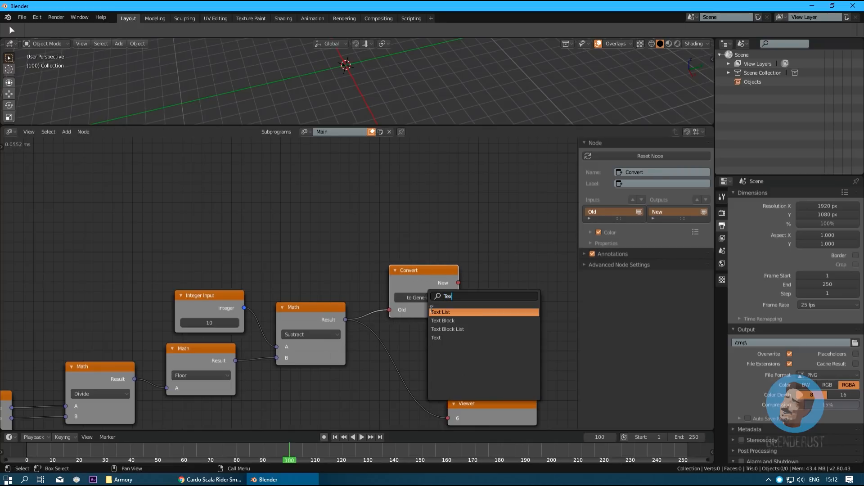
left_click(442, 338)
- Add a Text object to the 3D scene
middle_click_drag(494, 264, 396, 285)
key("shift+a")
mouse_move(396, 284)
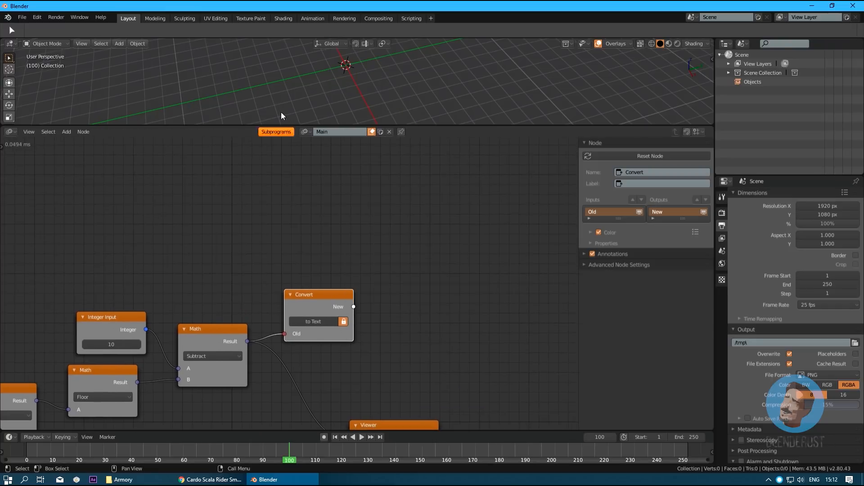
middle_click_drag(281, 112, 355, 80)
key("shift+a")
mouse_move(356, 82)
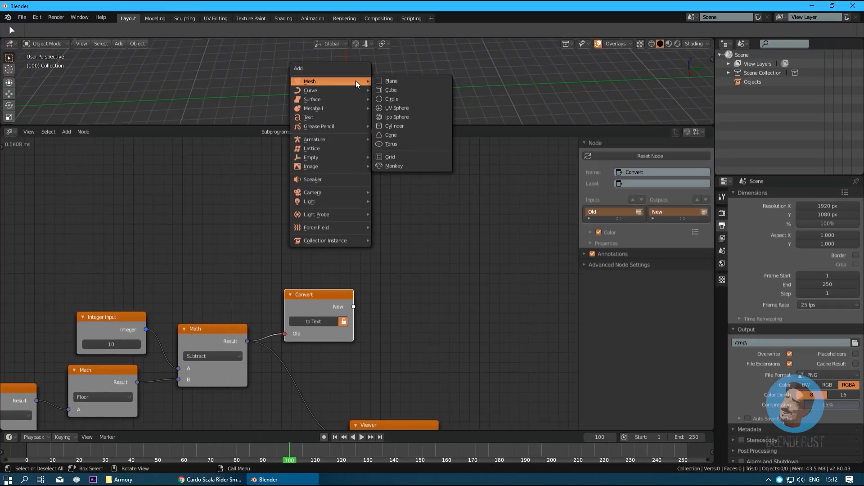
left_click(331, 117)
middle_click_drag(331, 118, 430, 101)
scroll(412, 97, "up", 5)
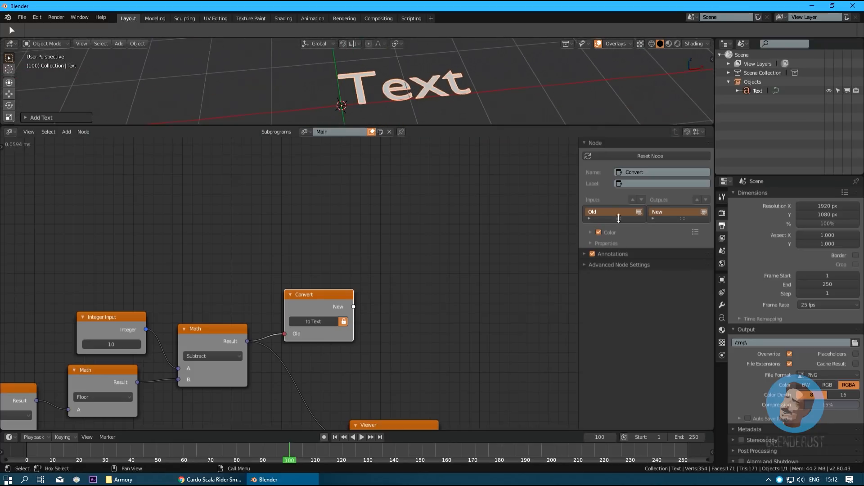
- Load a_futuraround-bold_[allfont.ru].ttf from C:\Windows\Fonts as the text object's Regular font, using thumbnail previews to choose it
left_click(722, 318)
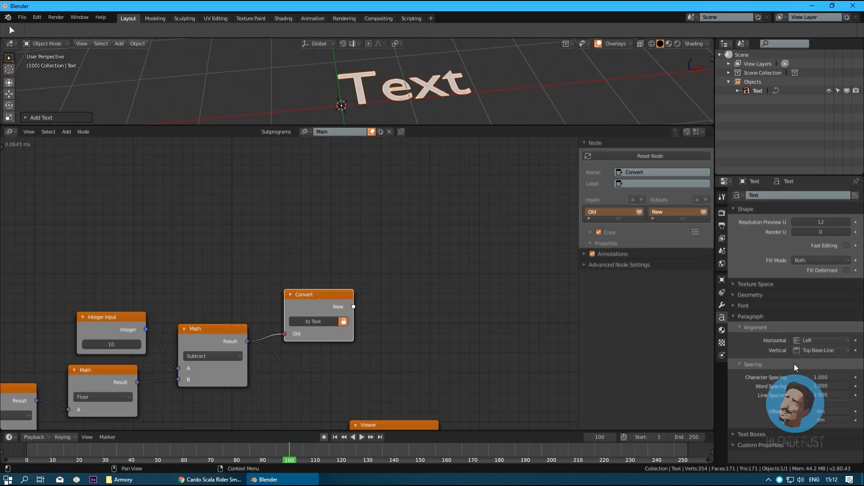
left_click(736, 305)
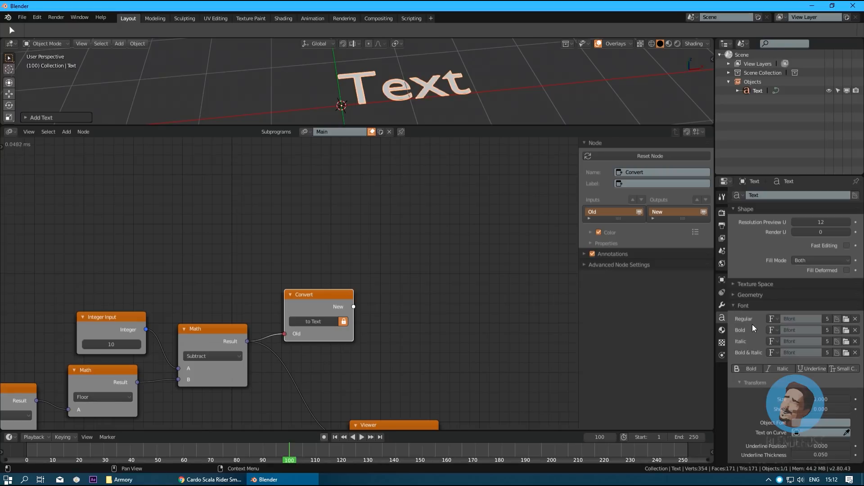
left_click(848, 321)
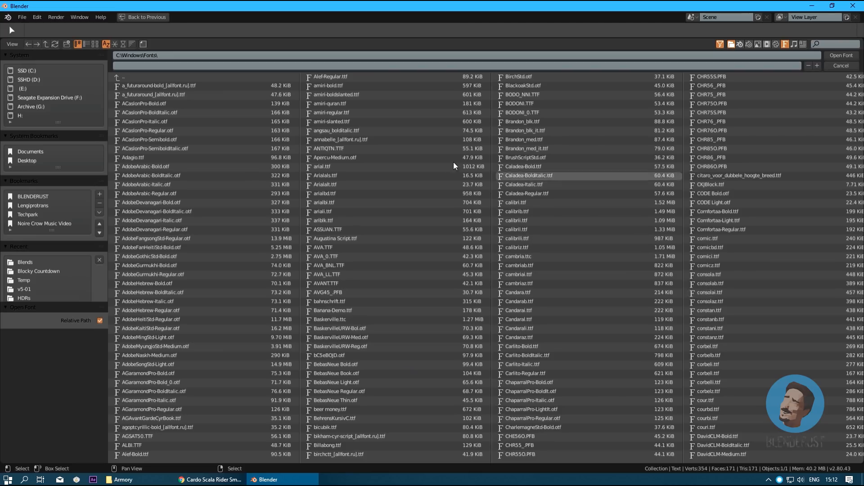
left_click(95, 44)
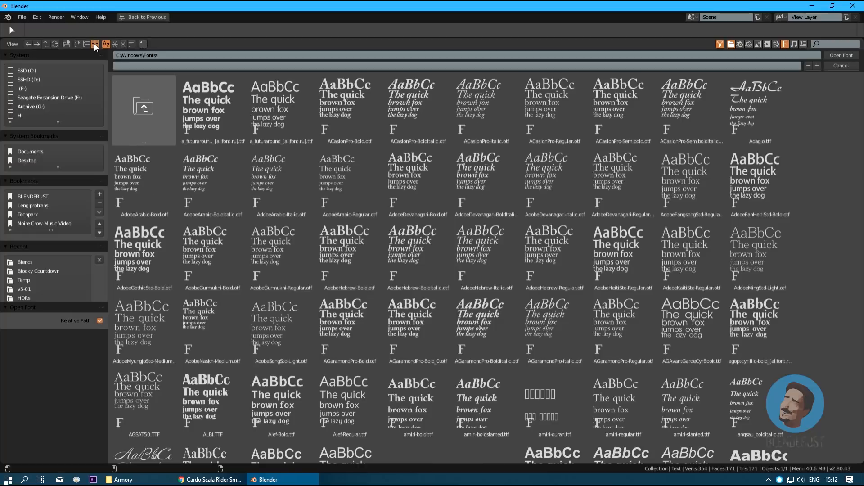
left_click(216, 103)
double_click(216, 104)
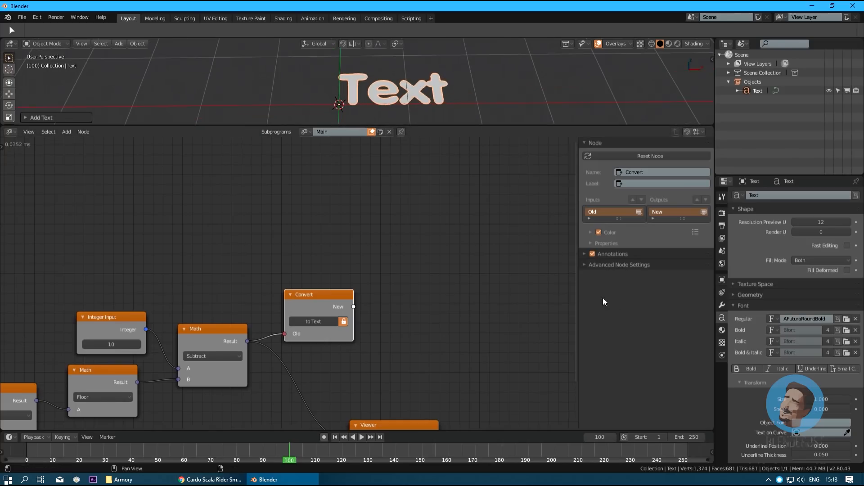
- Center the text's horizontal alignment and enlarge its size to about 4.78
scroll(773, 371, "down", 4)
left_click(808, 431)
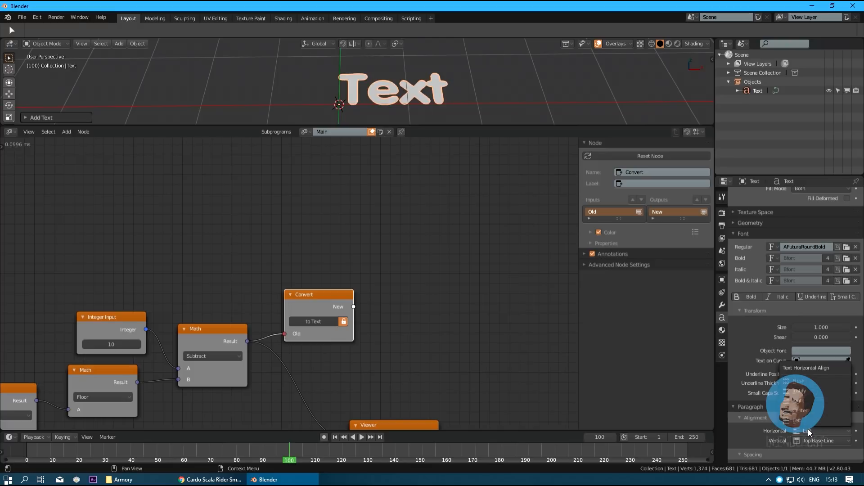
left_click(800, 410)
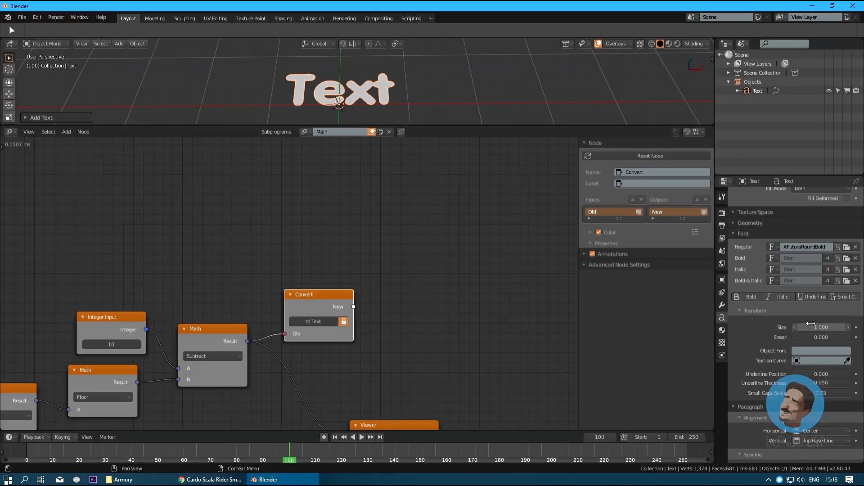
left_click_drag(809, 327, 860, 327)
scroll(473, 111, "down", 4)
middle_click_drag(472, 111, 430, 104)
left_click_drag(815, 328, 849, 328)
middle_click_drag(400, 85, 466, 99)
- Rename the text object as Countdown FONT
left_click(760, 90)
double_click(761, 91)
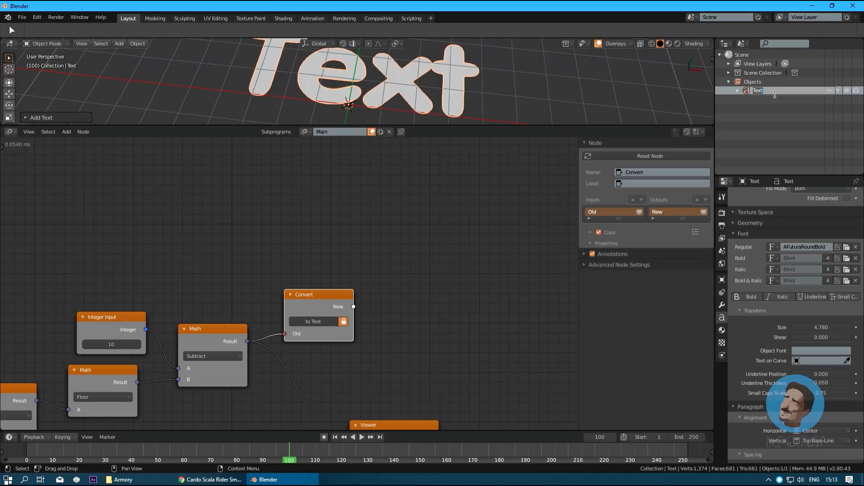
type("Countdown FONT")
key("Return")
- Add a Text Object Output node, assign Countdown FONT as its object and widen the node
middle_click_drag(415, 275, 392, 276)
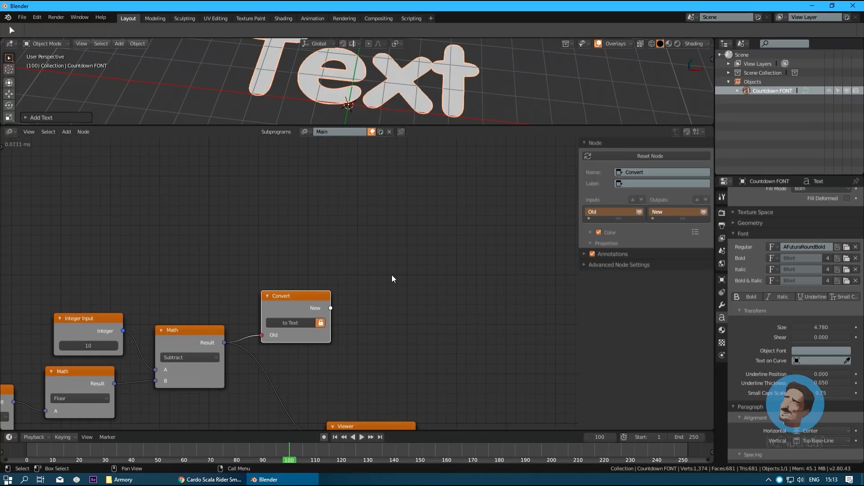
key("shift+a")
mouse_move(396, 271)
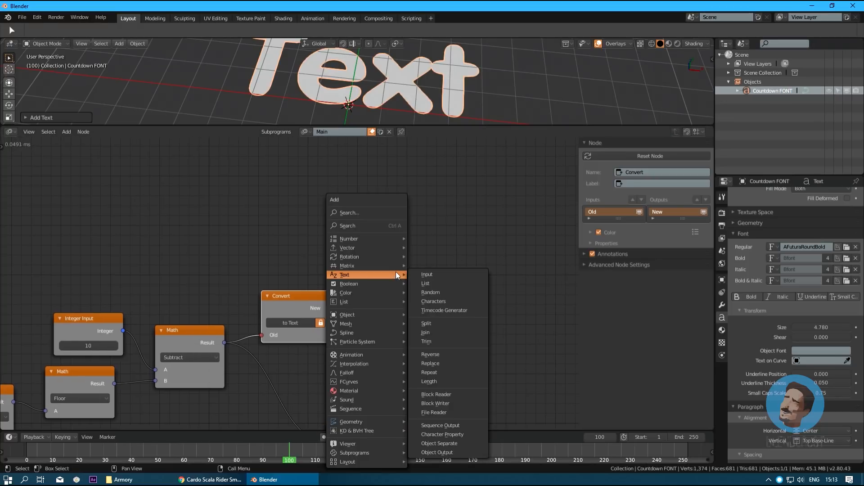
left_click(446, 453)
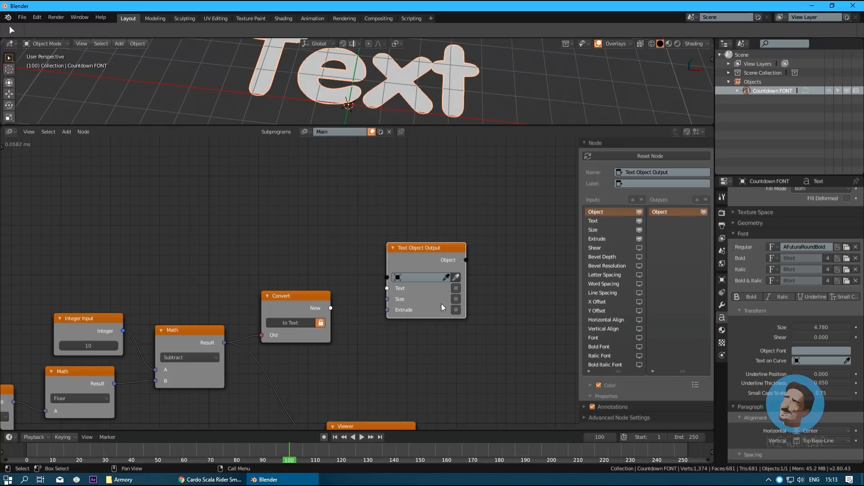
left_click(457, 279)
left_click_drag(465, 270, 512, 271)
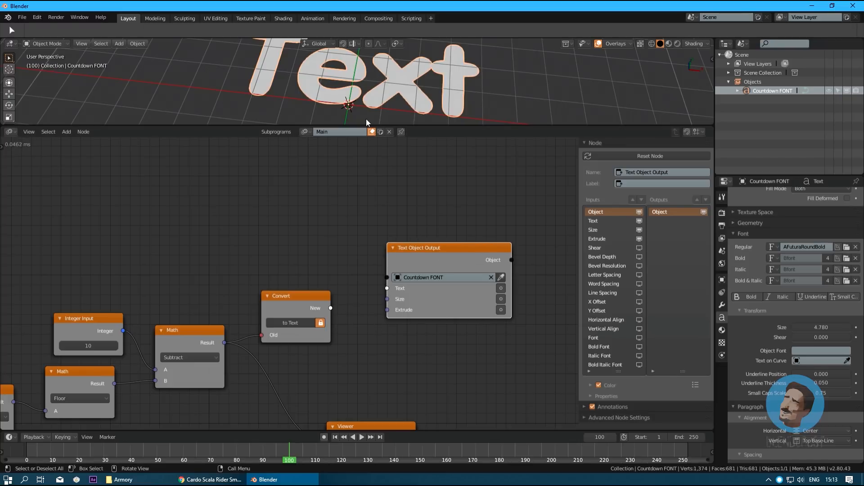
- Connect the Convert node's New output to the Text Object Output's Text input, enable that input and align the node
left_click_drag(331, 308, 387, 289)
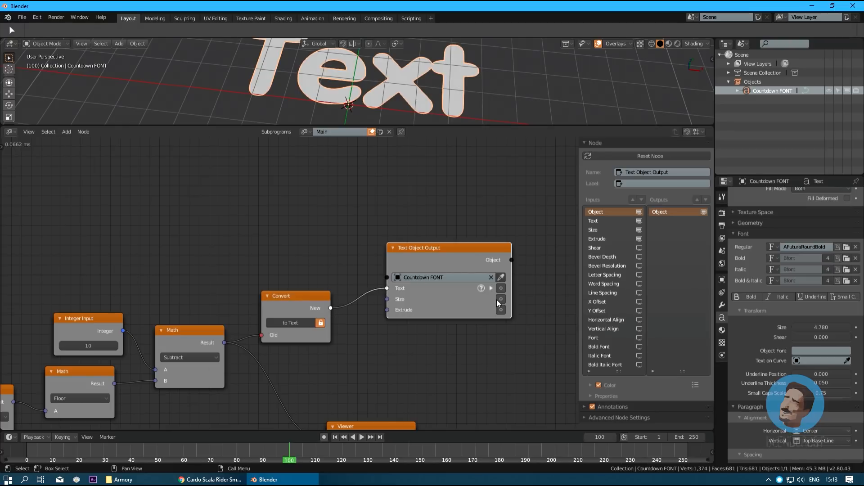
left_click(501, 288)
key("g")
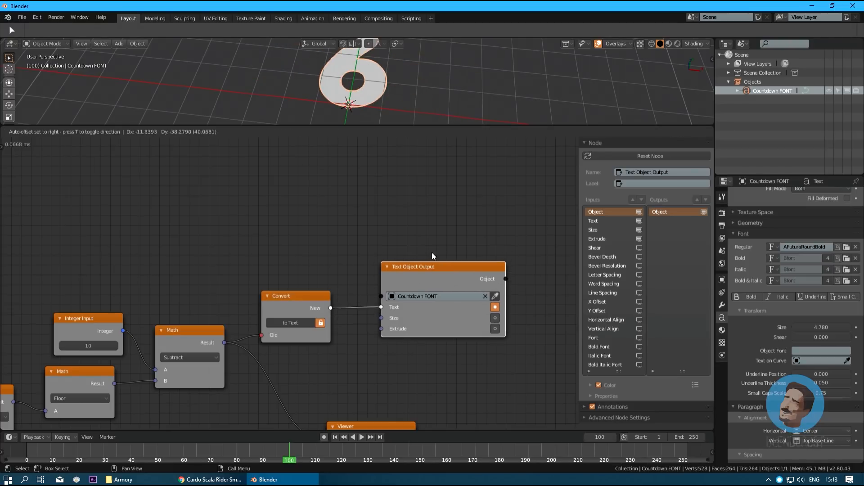
left_click(430, 248)
- Play the animation to check the countdown digits in the viewport and return to frame 1
middle_click_drag(336, 96, 365, 100)
scroll(363, 95, "down", 2)
key("space")
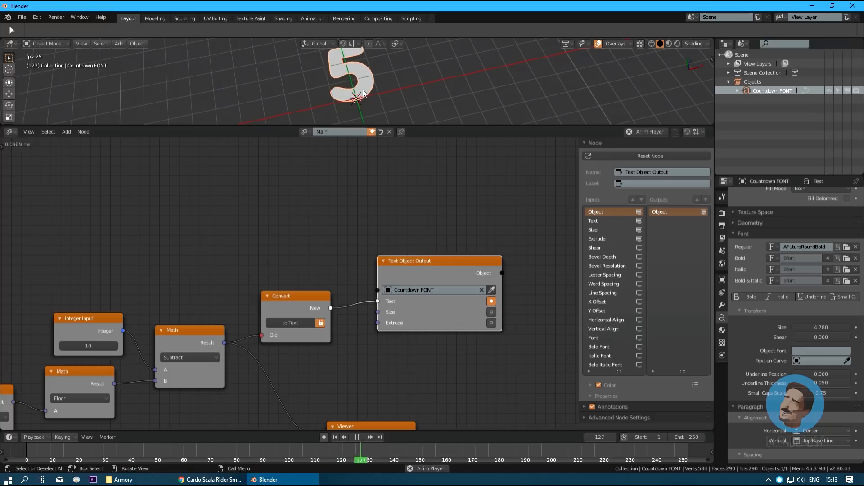
mouse_move(352, 75)
middle_mouse_down()
mouse_move(316, 61)
mouse_move(366, 72)
middle_mouse_up()
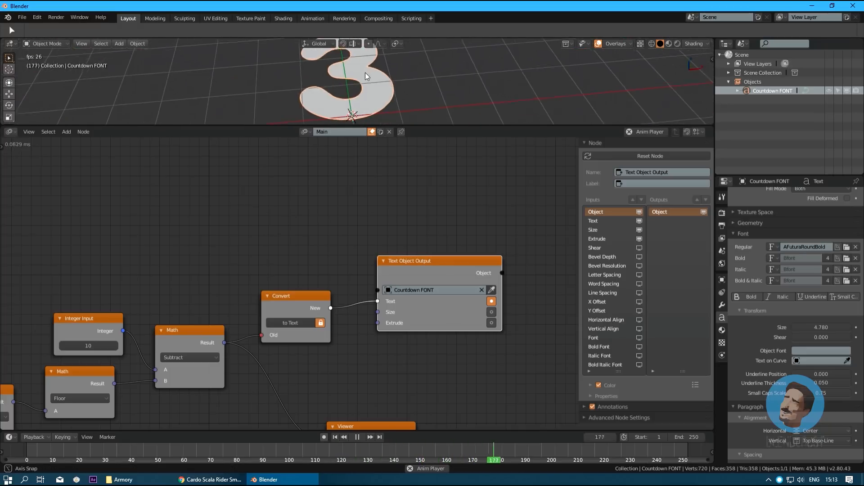
key("space")
key("shift+Left")
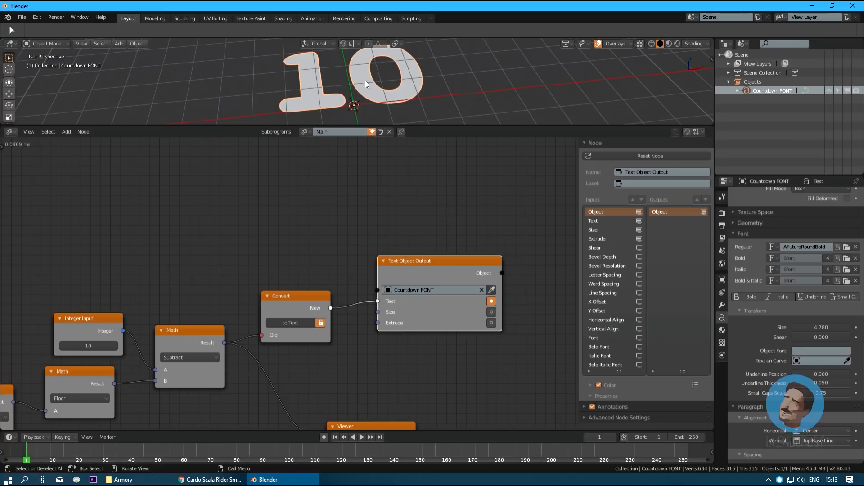
- Add a Mesh Object Input node, feed it the Text Object Output's Object and turn off Use World Space
middle_click_drag(493, 274, 251, 274)
key("shift+a")
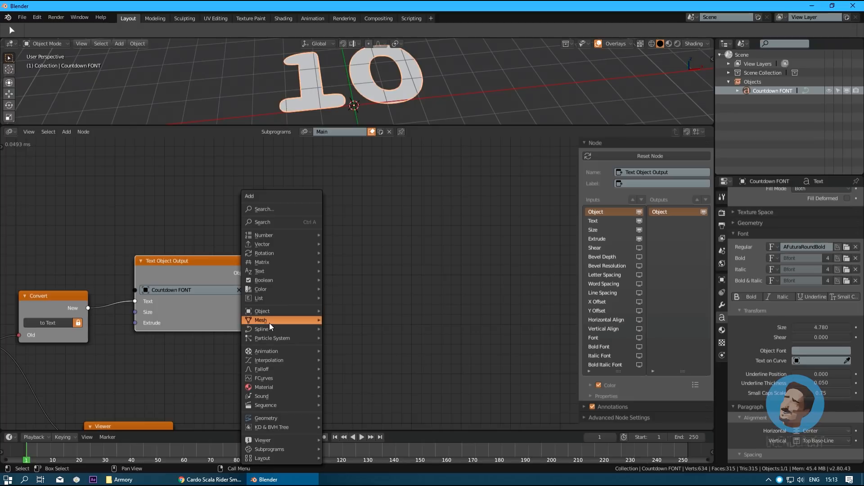
mouse_move(270, 322)
left_click(350, 175)
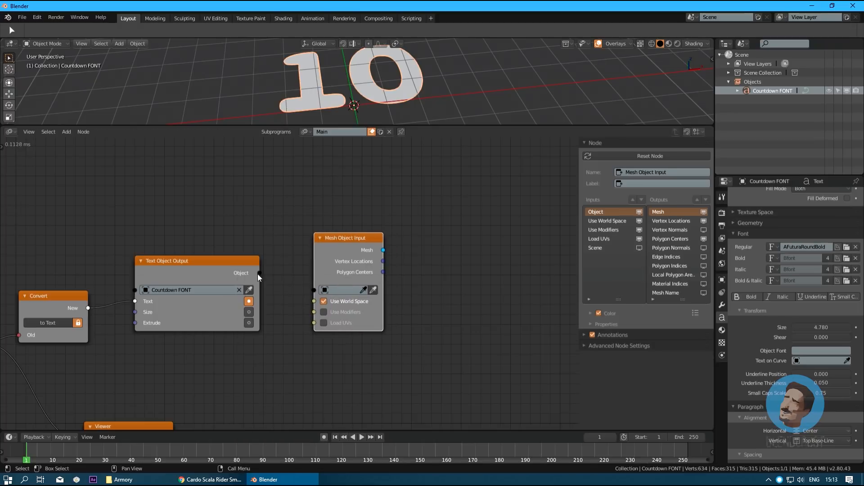
left_click(249, 290)
left_click_drag(260, 273, 314, 290)
left_click(323, 302)
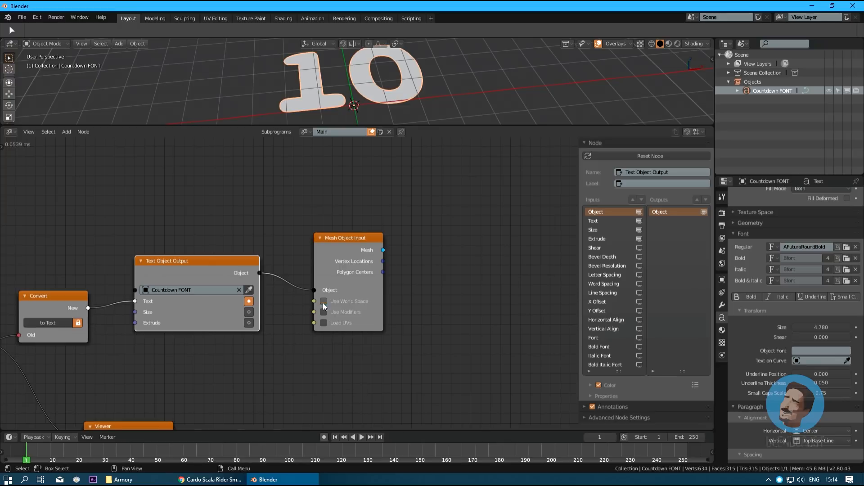
left_click_drag(341, 260, 330, 253)
- Add a Mesh Object Output node and create a new target mesh object for it
middle_click_drag(467, 267, 359, 285)
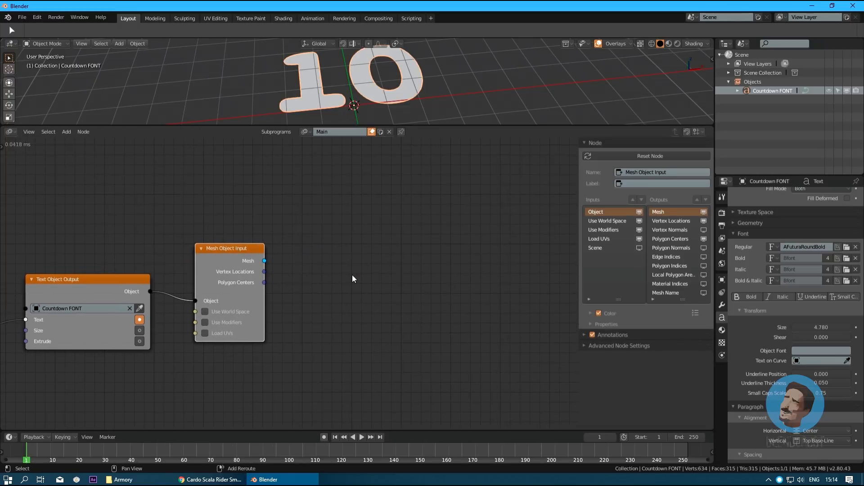
key("shift+a")
mouse_move(352, 275)
left_click(398, 425)
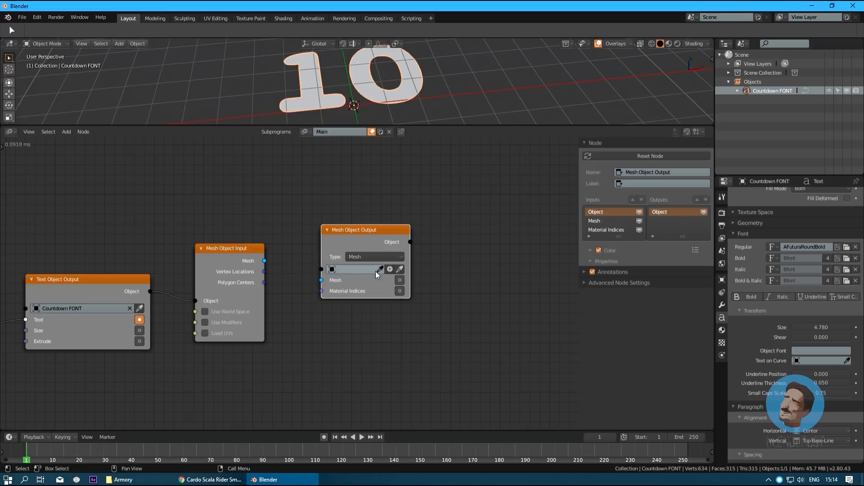
left_click(390, 269)
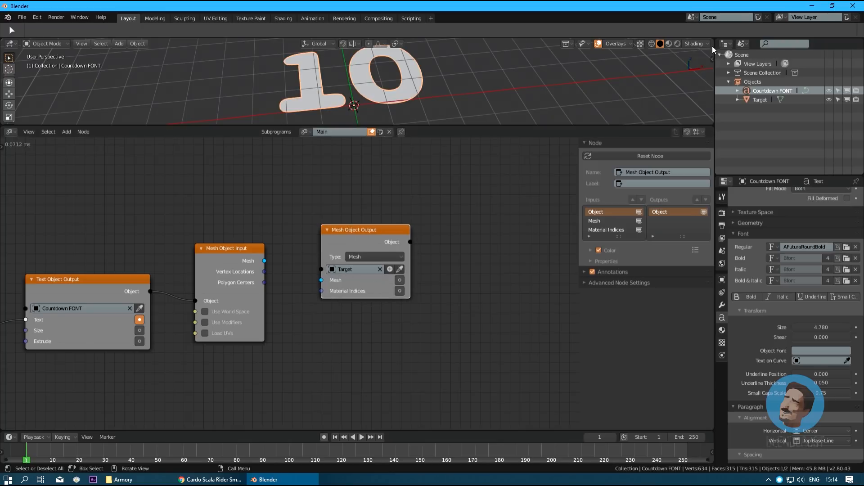
- Rename the new target mesh object as Coundown MESH
double_click(756, 99)
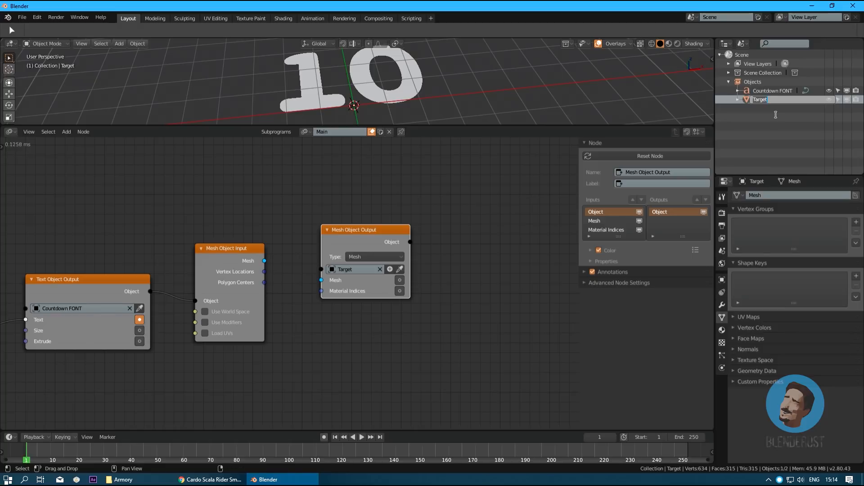
type("Coundown MESH")
key("Return")
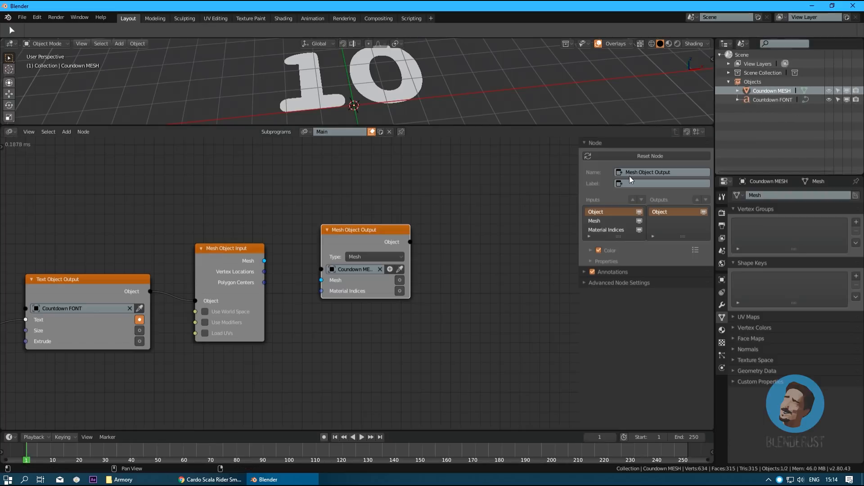
- Connect the Mesh Object Input's Mesh to the Mesh Object Output's enabled Mesh input and hide Countdown FONT in the viewport
left_click(266, 262)
left_click_drag(265, 261, 321, 280)
mouse_move(298, 106)
middle_mouse_down()
mouse_move(315, 98)
mouse_move(306, 105)
middle_mouse_up()
left_click(829, 99)
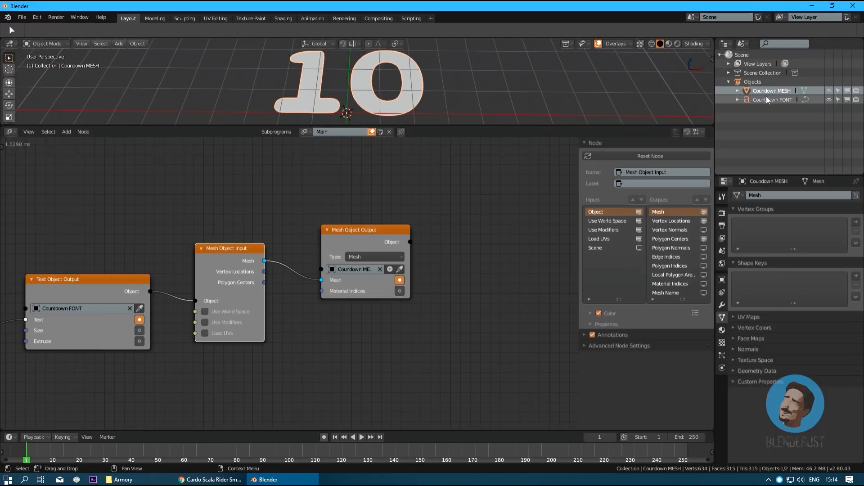
- Play the animation briefly and enter Edit Mode on Coundown MESH to examine the generated number's topology
key("space")
middle_click_drag(391, 86, 410, 83)
key("space")
scroll(376, 80, "up", 3)
key("Tab")
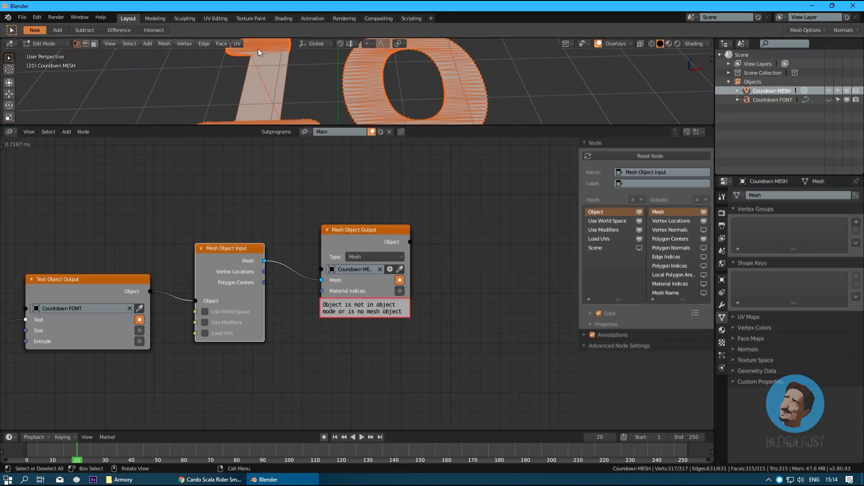
- Leave Edit Mode and set Coundown MESH's viewport display to Bounds
scroll(388, 85, "down", 3)
key("Tab")
middle_click_drag(396, 82, 398, 92)
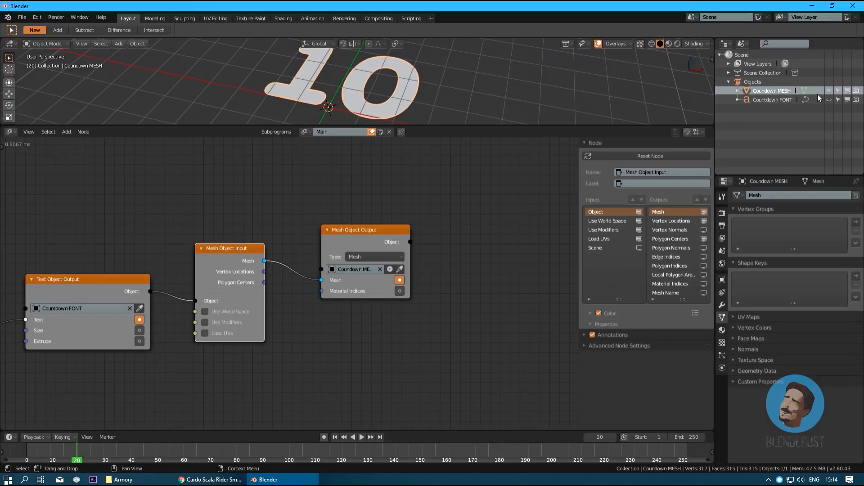
middle_click_drag(662, 81, 639, 99)
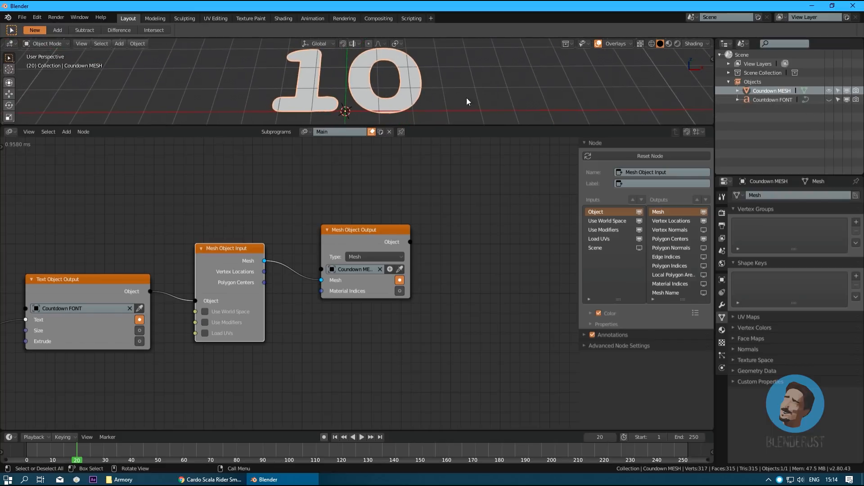
left_click(722, 280)
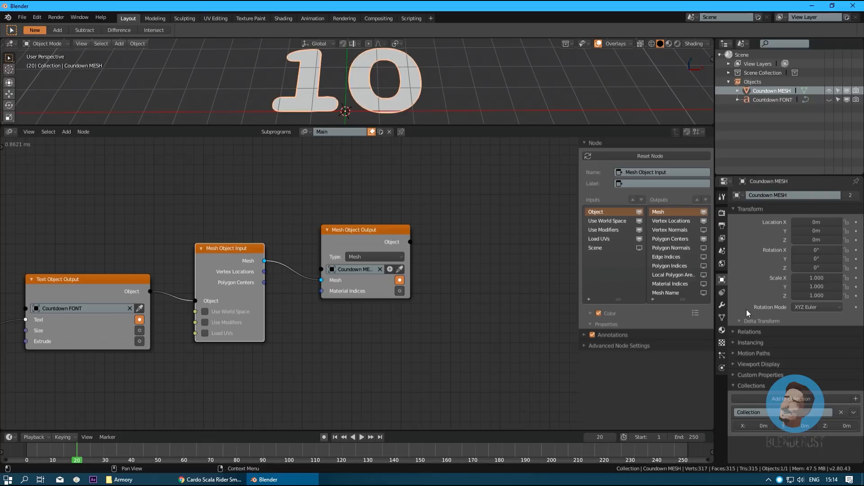
left_click(736, 364)
scroll(768, 391, "down", 3)
left_click(812, 367)
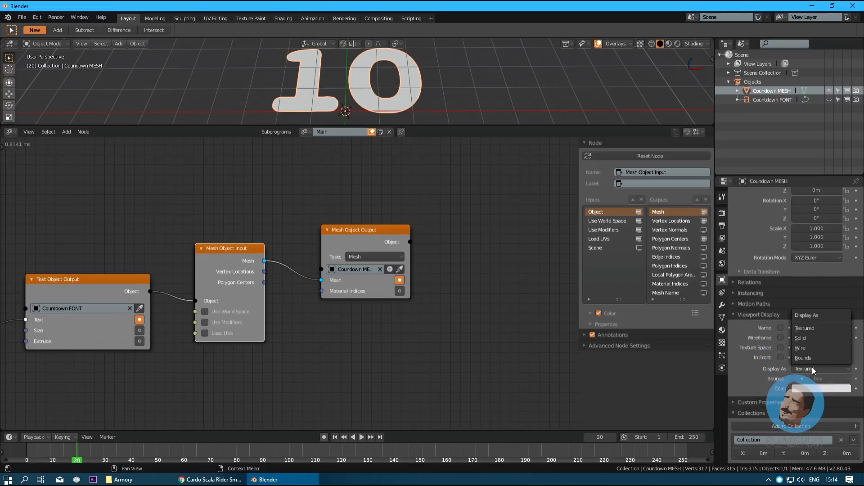
left_click(804, 360)
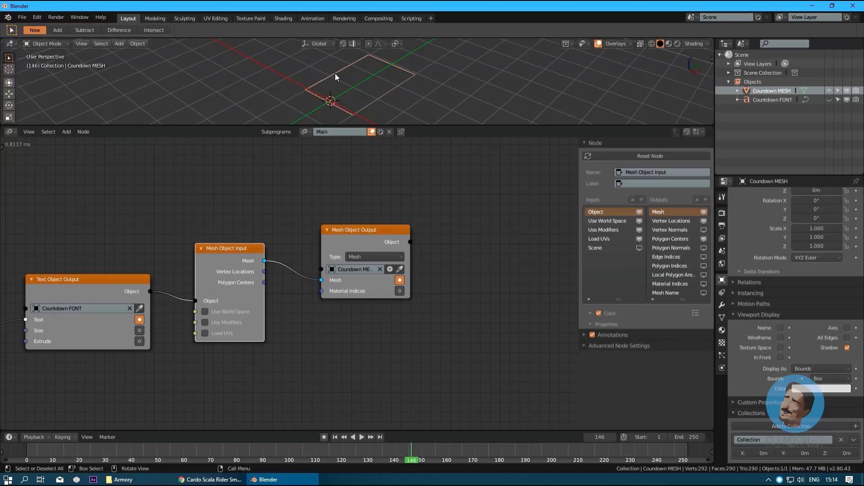
middle_click_drag(338, 76, 356, 84)
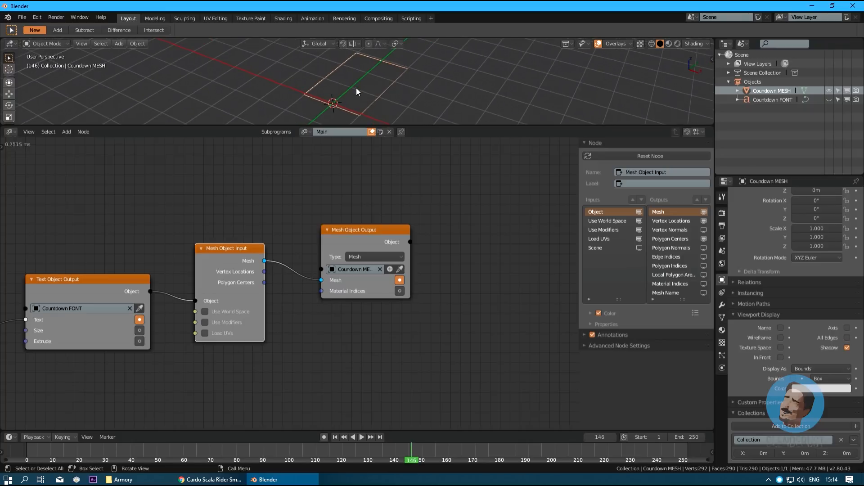
- Move the Mesh Object Output node closer to the Mesh Object Input node and deselect it
left_click_drag(342, 242, 323, 231)
middle_click_drag(358, 93, 382, 101)
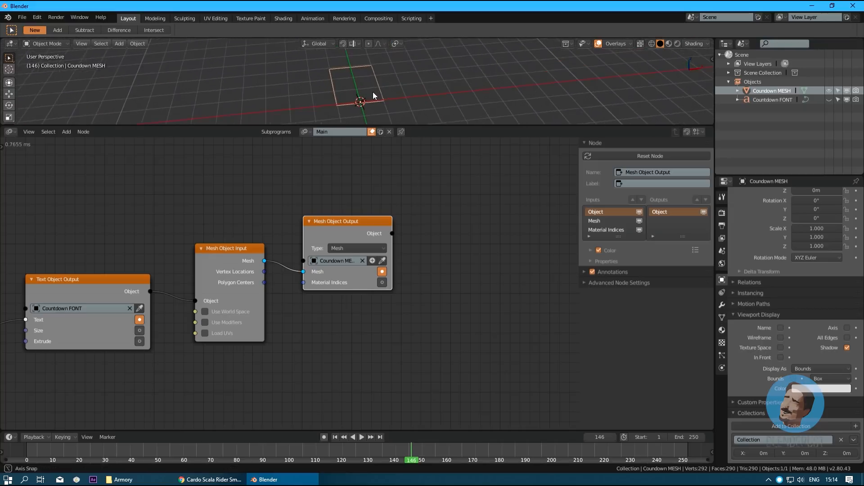
middle_click_drag(262, 246, 285, 267)
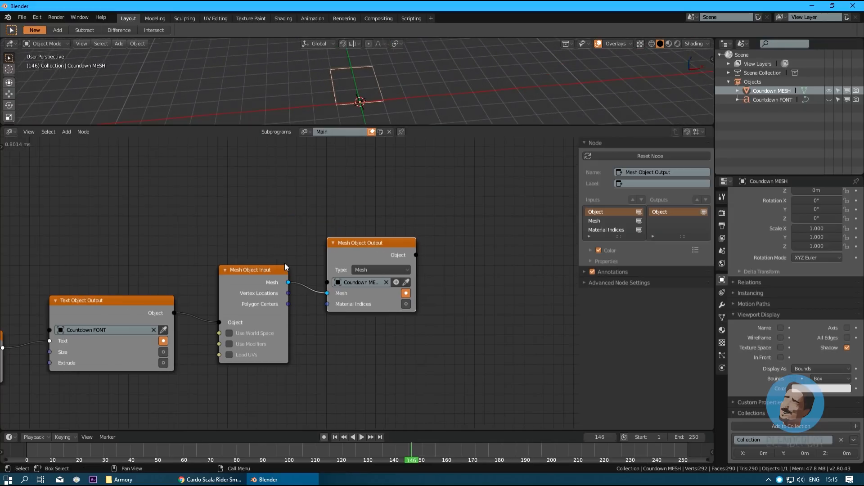
scroll(285, 267, "down", 4)
middle_click_drag(233, 338, 317, 296)
left_click(357, 309)
key("x")
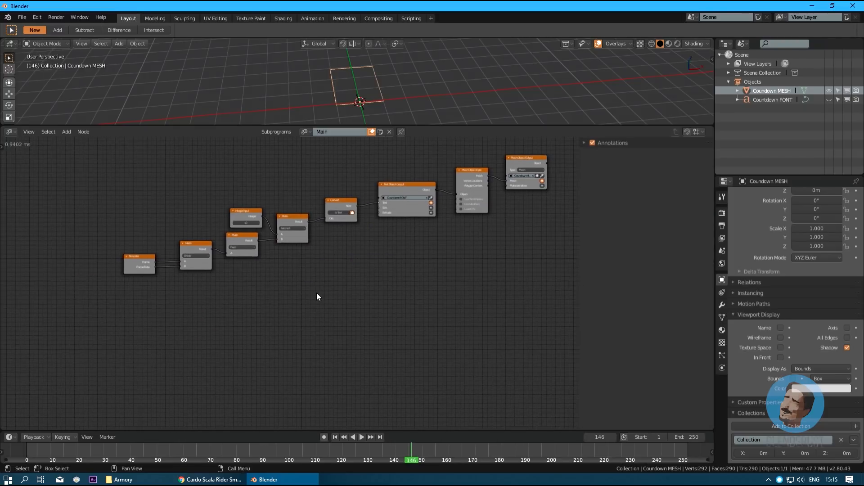
- Add a circle mesh at the origin with 6 vertices to form a hexagon
mouse_move(352, 104)
middle_mouse_down()
mouse_move(361, 90)
mouse_move(358, 99)
mouse_move(352, 92)
mouse_move(381, 90)
mouse_move(361, 102)
middle_mouse_up()
key("shift+a")
mouse_move(360, 102)
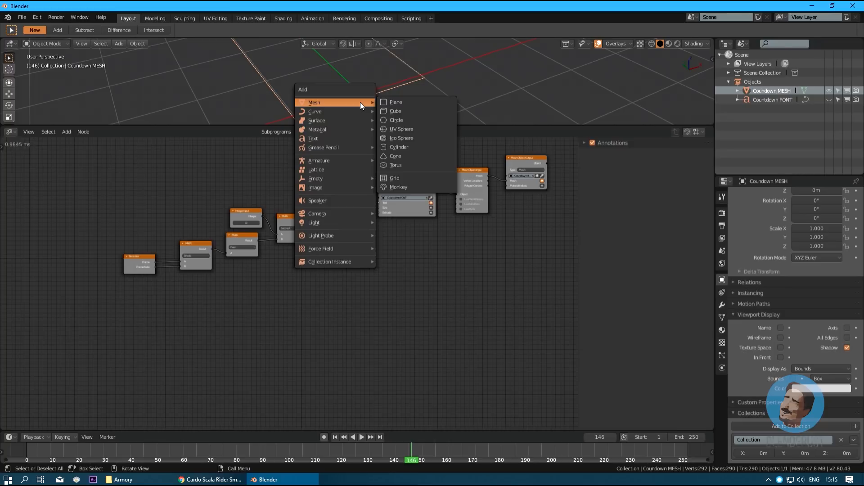
left_click(398, 120)
middle_click_drag(402, 99, 388, 90)
left_click(36, 116)
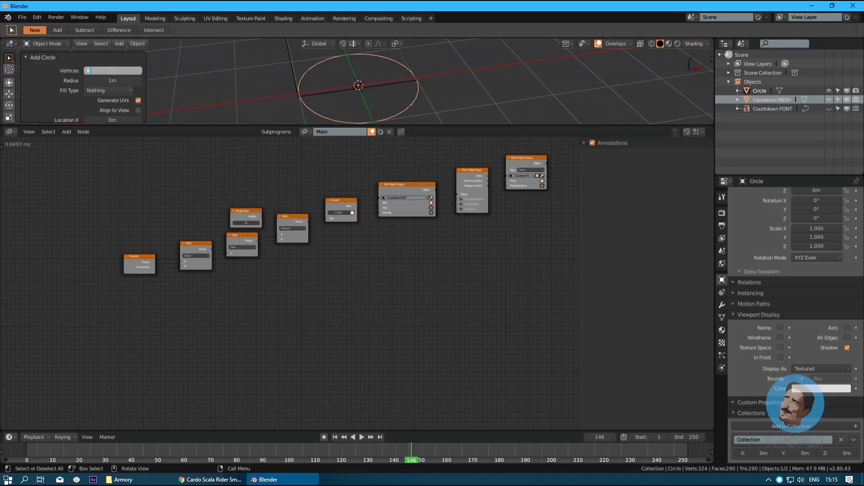
left_click_drag(113, 71, 96, 71)
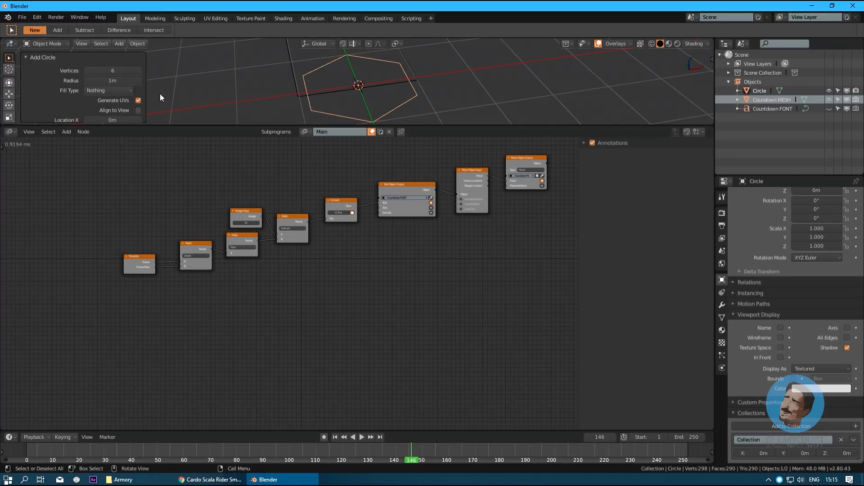
- Fill the hexagon with an Ngon, set its radius to 0.5 m, and enlarge the 3D viewport
left_click(109, 90)
left_click(94, 84)
left_click(96, 90)
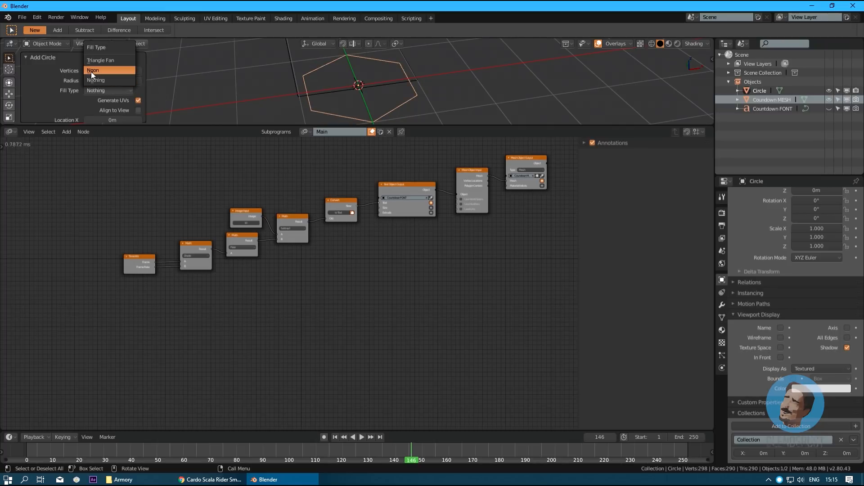
left_click(91, 72)
left_click_drag(75, 124, 77, 208)
left_click(106, 116)
type("0.5")
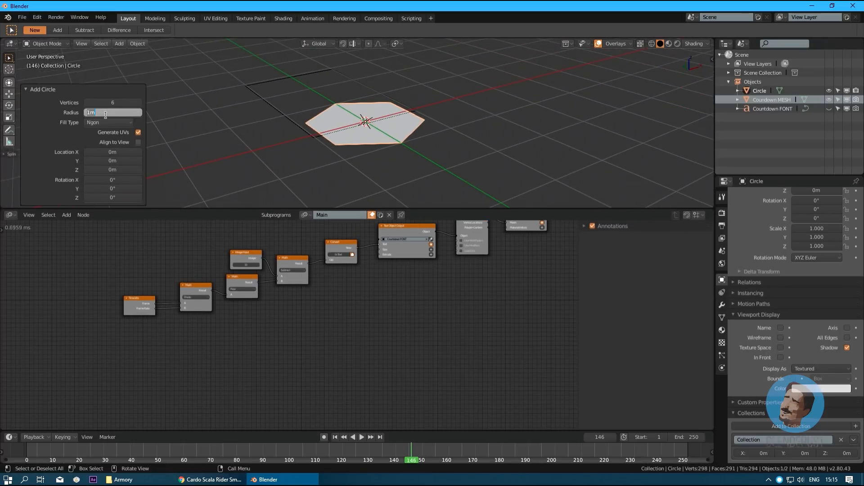
key("Return")
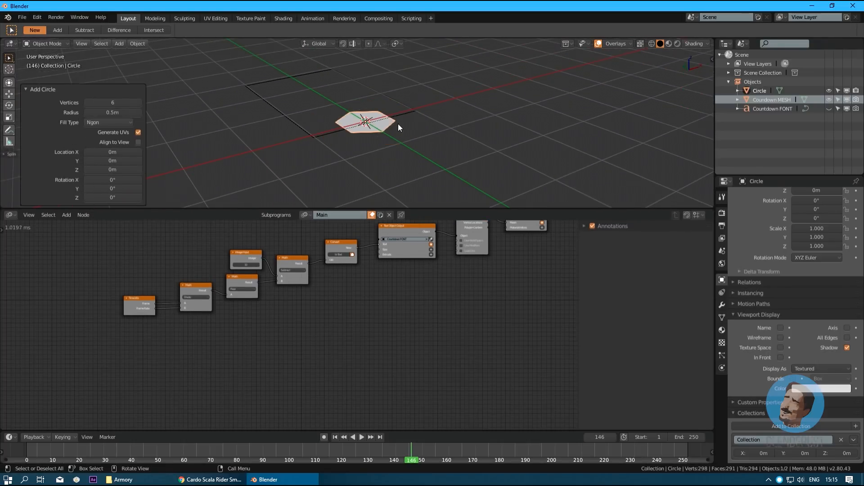
scroll(378, 133, "up", 4)
- Add a Solidify modifier to the hexagon with a thickness of 3.2 m
left_click(722, 305)
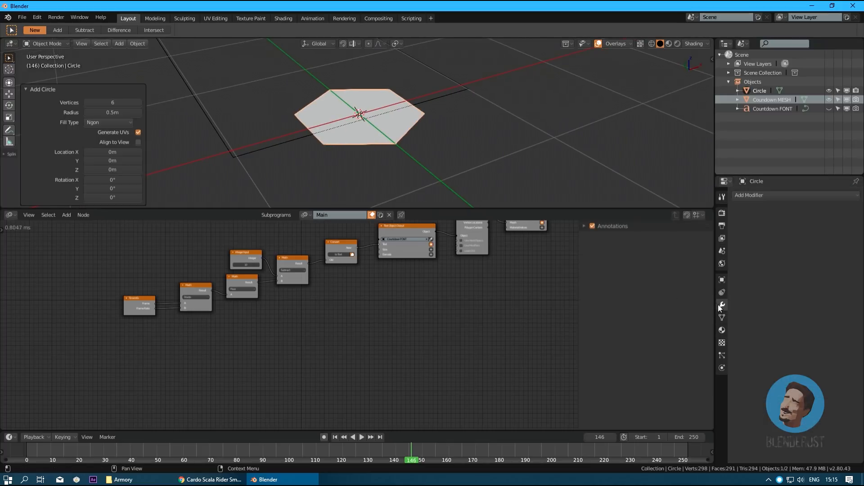
left_click(762, 199)
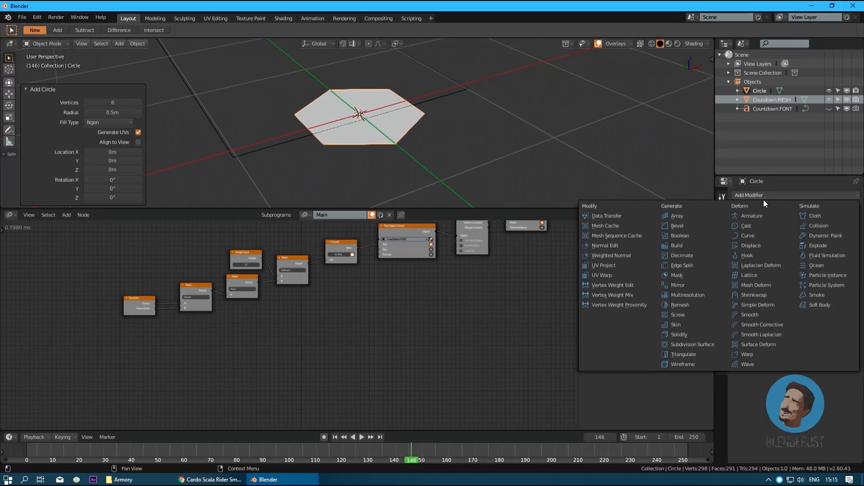
left_click(691, 333)
scroll(463, 156, "down", 3)
left_click_drag(754, 233, 791, 235)
scroll(479, 142, "down", 3)
scroll(430, 131, "up", 5)
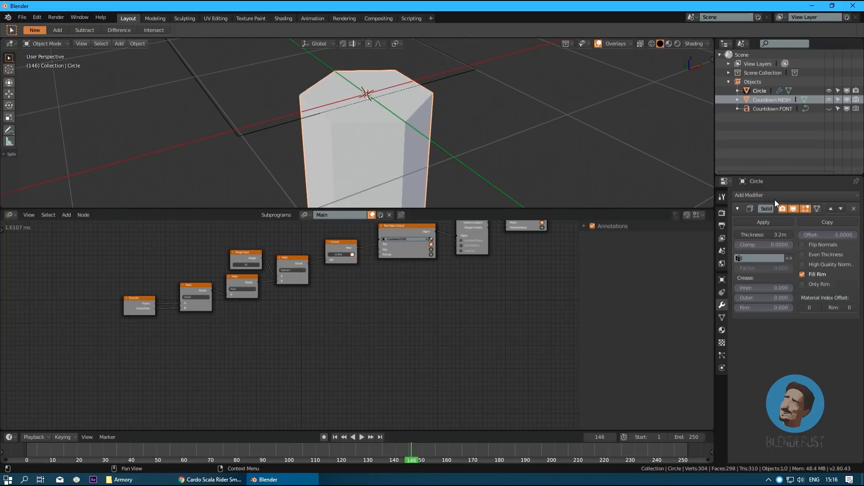
- Add a Bevel modifier to the hexagonal block with a width of 0.012 m
left_click(751, 197)
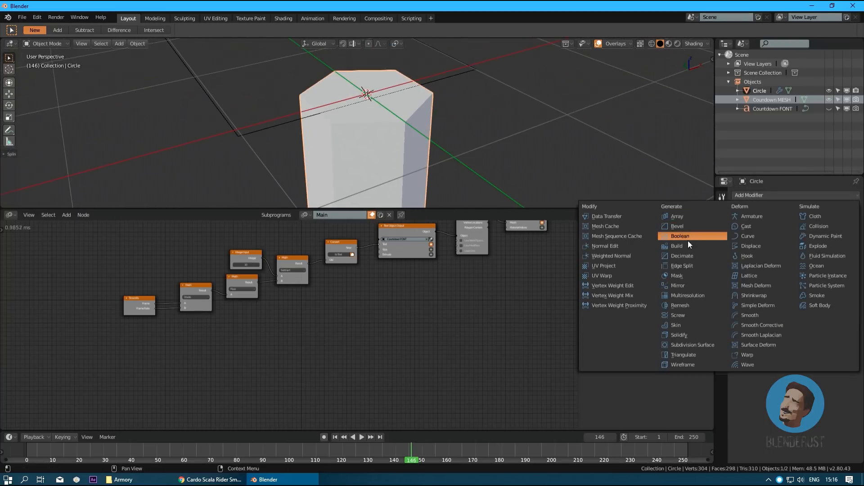
left_click(678, 226)
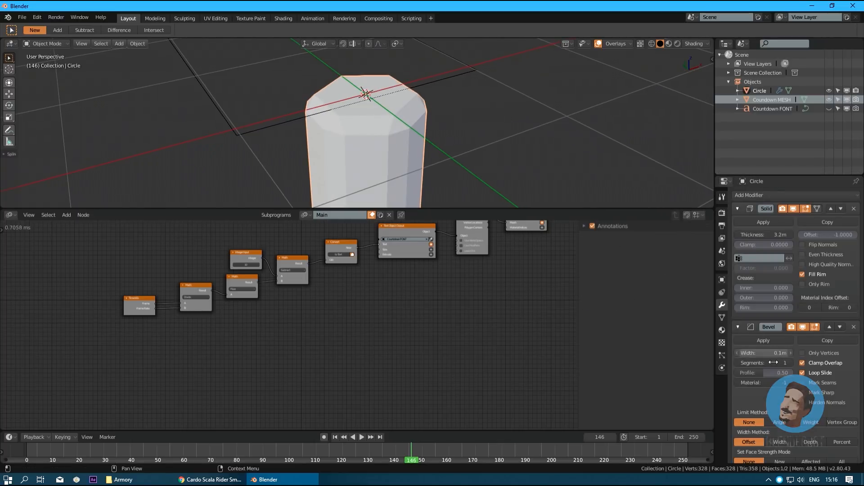
left_click_drag(775, 353, 764, 351)
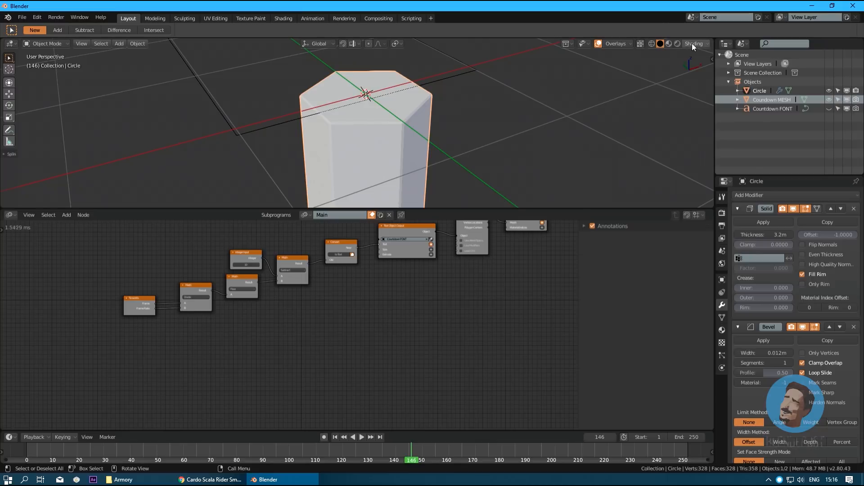
- Change the viewport's solid-mode lighting to a glossier style that brings out the block's bevelled edges
left_click(693, 43)
left_click(707, 72)
left_click(688, 91)
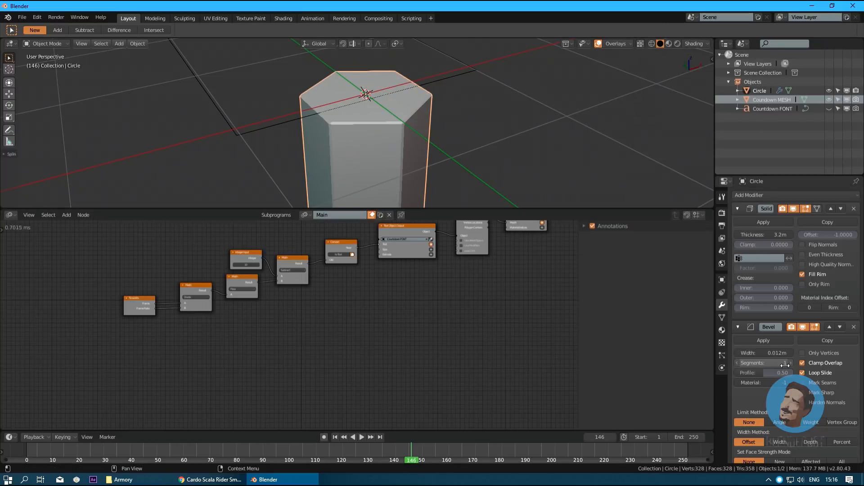
- Set the Bevel modifier to 4 segments, a profile of 0.6 and a width of 0.033 m
left_click_drag(785, 365, 790, 366)
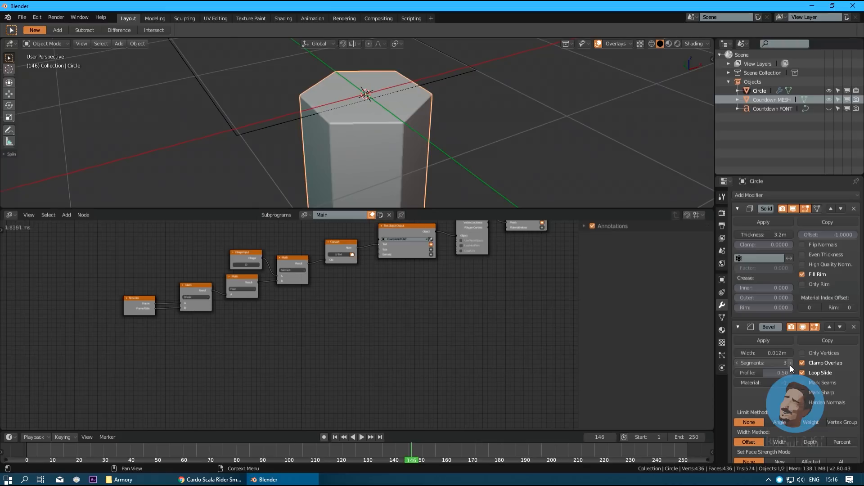
left_click(768, 374)
type("0.6")
key("Return")
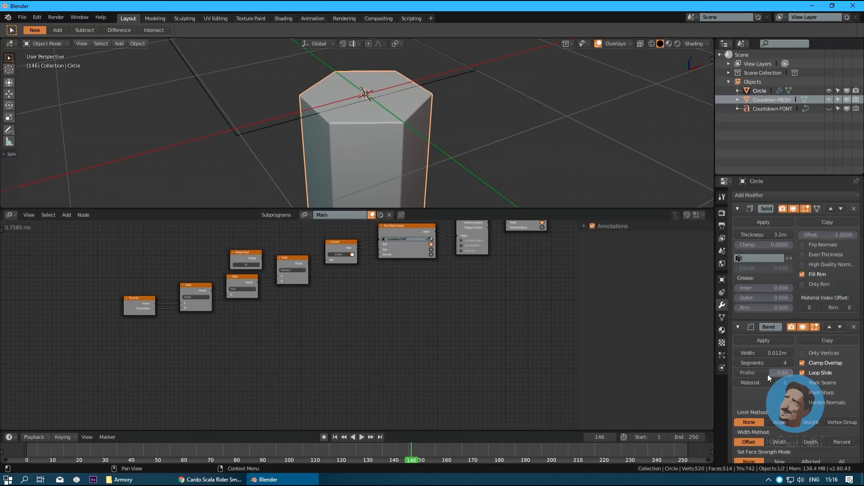
left_click_drag(765, 353, 783, 353)
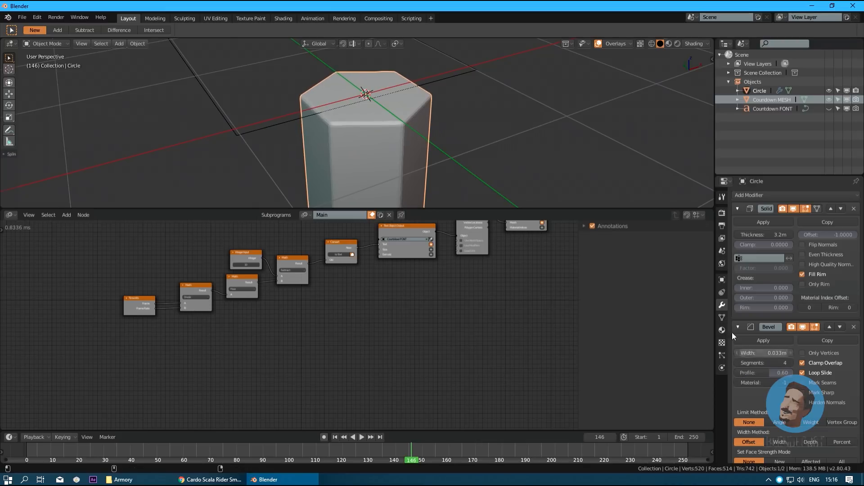
- Apply Shade Smooth to the bevelled hexagonal block
middle_click_drag(378, 135, 388, 137)
right_click(388, 136)
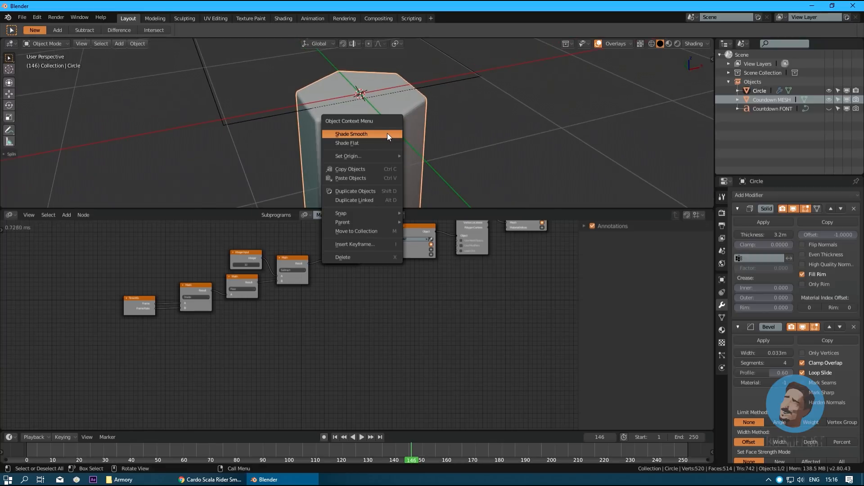
left_click(331, 134)
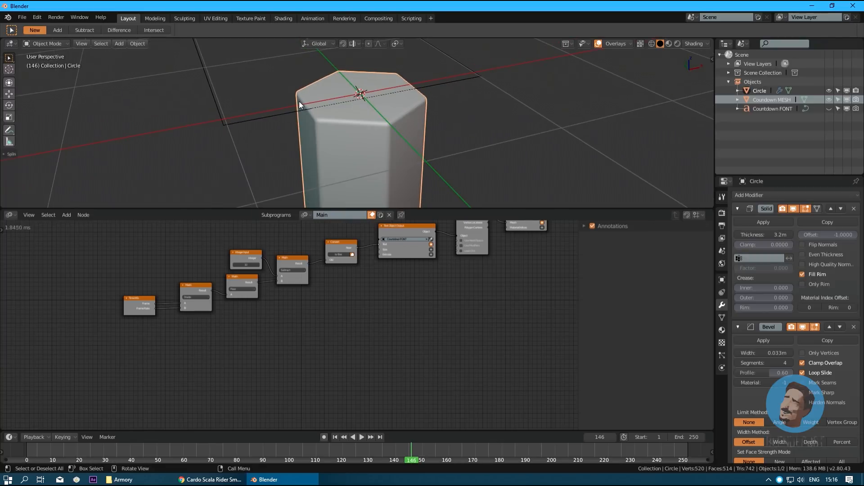
right_click(325, 121)
scroll(378, 101, "down", 3)
middle_click_drag(377, 101, 423, 86)
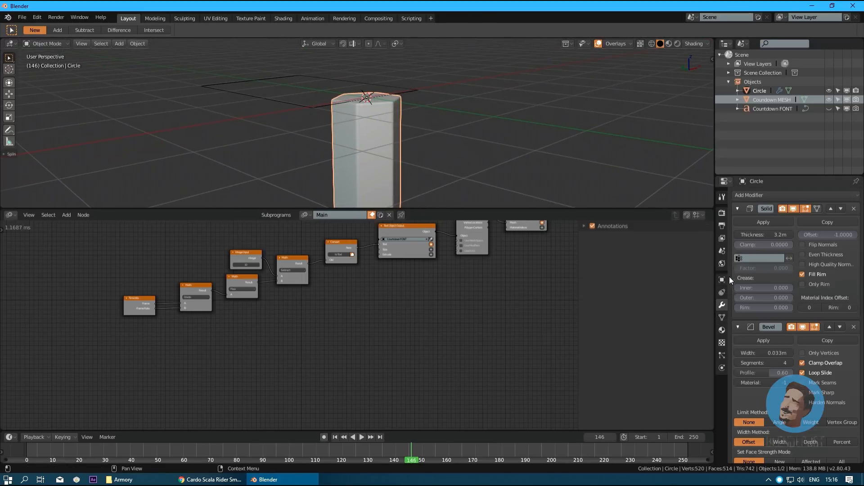
- Create a new material for the hexagonal block, name it Block, and collapse its Surface settings
left_click(722, 330)
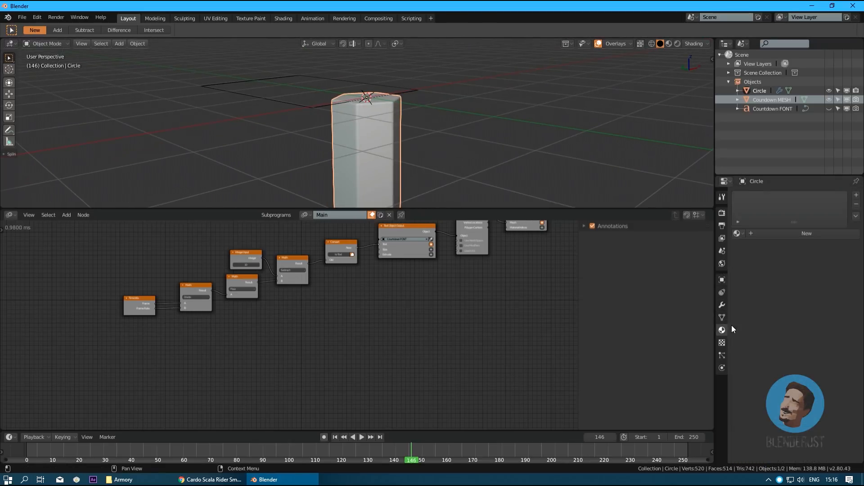
left_click(793, 234)
left_click(774, 234)
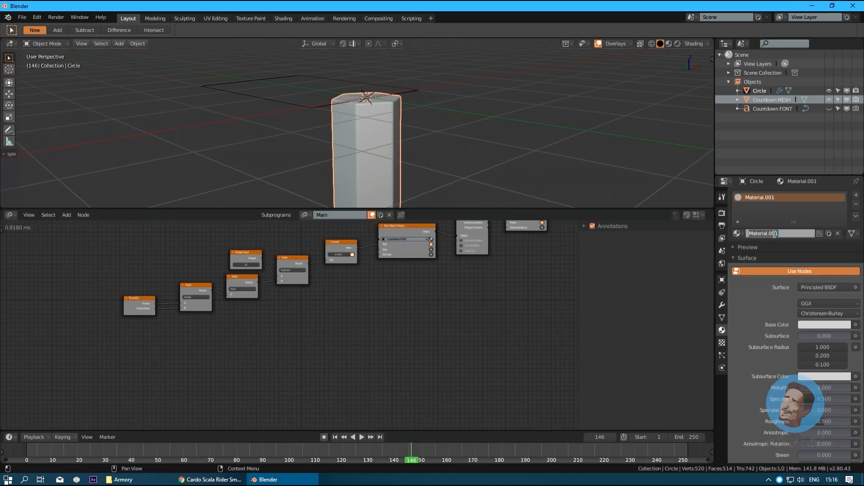
type("Block")
key("BackSpace")
key("BackSpace")
key("Return")
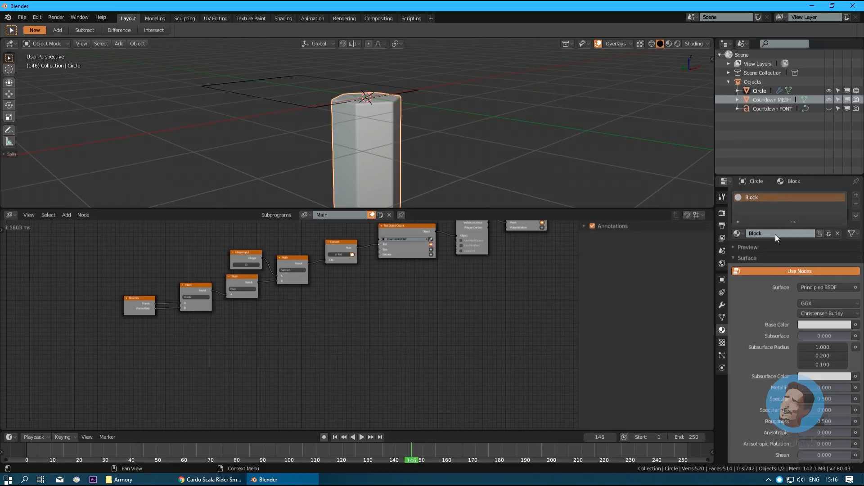
left_click(738, 259)
- Move the hexagon's face slightly along the Z axis in Edit Mode and return to Object Mode
middle_click_drag(563, 166, 436, 148)
scroll(436, 147, "up", 3)
key("ctrl+Tab")
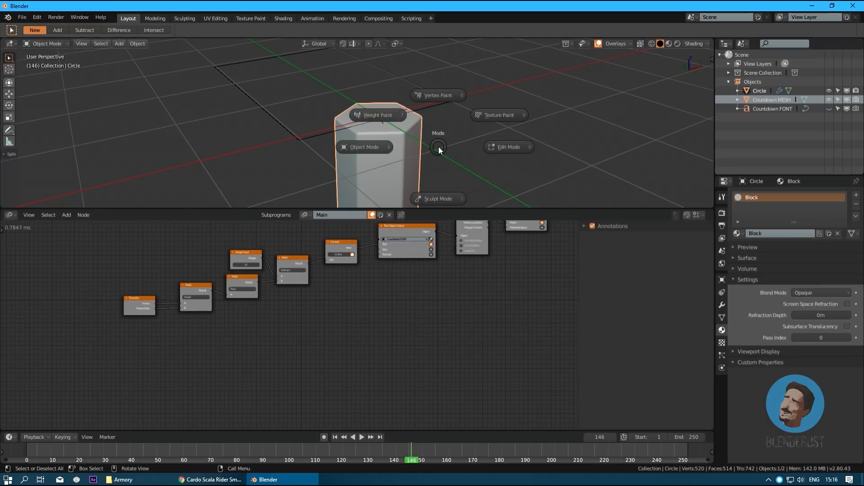
key("Escape")
key("Tab")
key("g")
key("z")
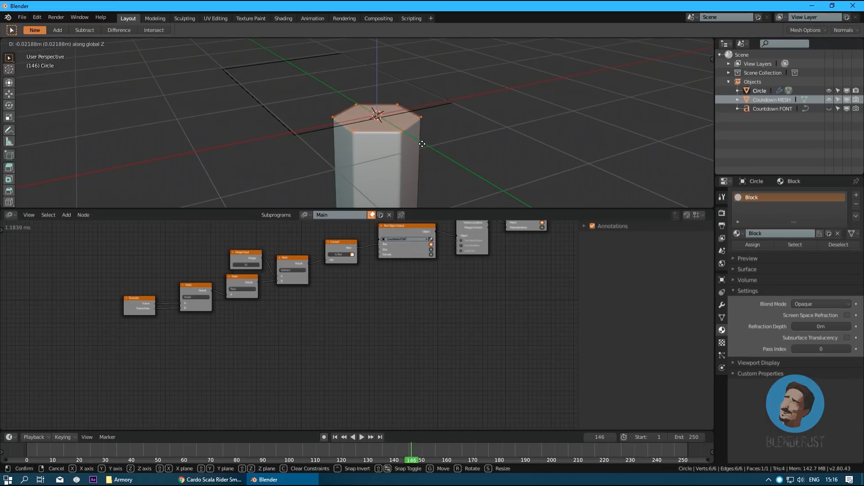
left_click(425, 139)
key("Tab")
middle_click_drag(426, 139, 455, 155)
scroll(423, 140, "down", 6)
scroll(447, 156, "up", 4)
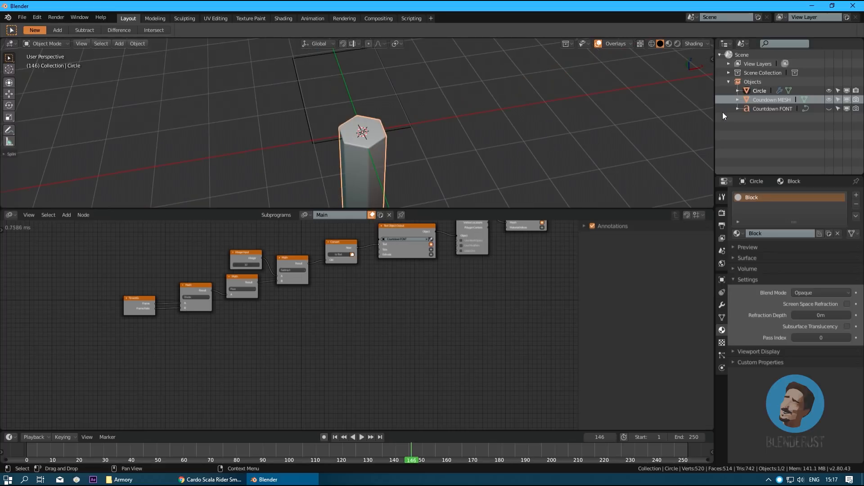
- Rename the hexagonal block object as Hexagon and hide it in the viewport
double_click(760, 91)
type("He")
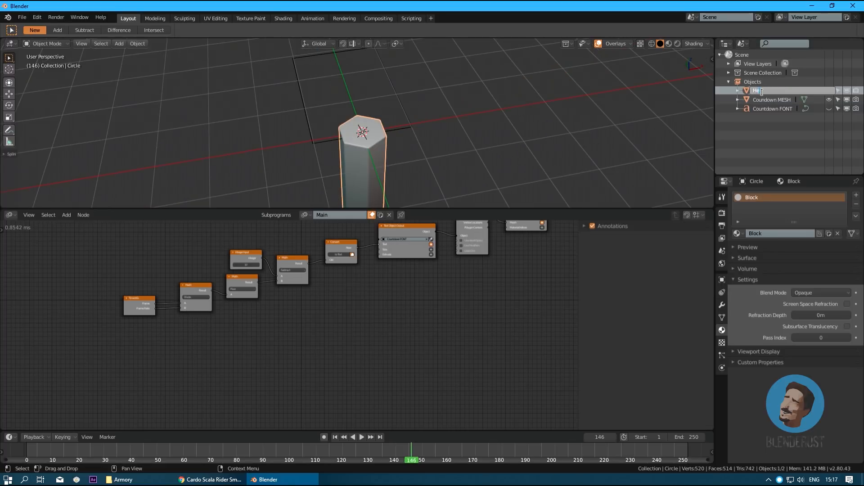
type("xagon")
key("Return")
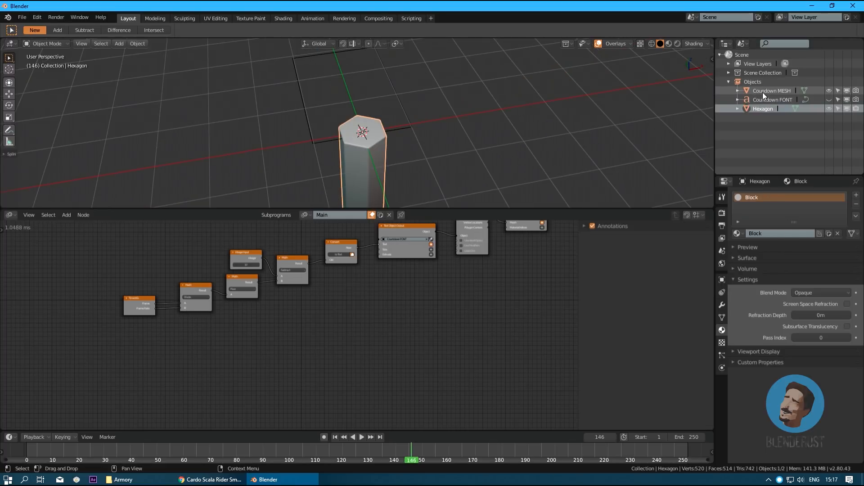
middle_click_drag(455, 158, 471, 123)
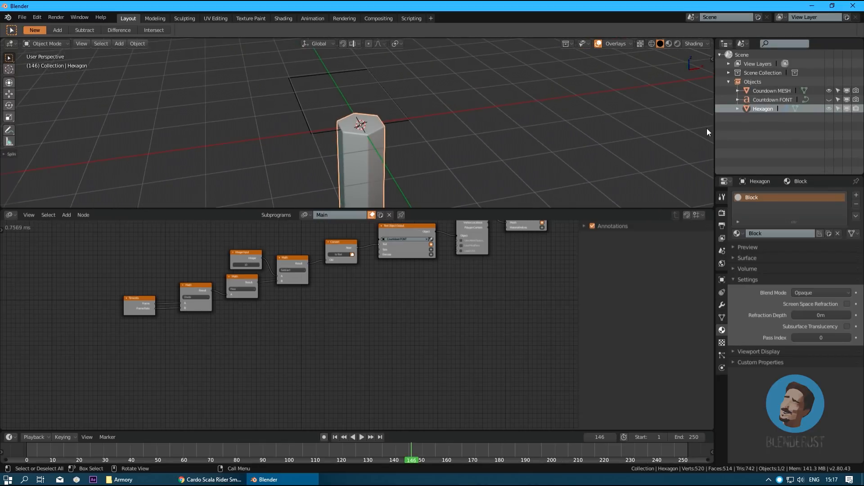
left_click(828, 108)
- Add a mesh plane at the world origin and open it in Edit Mode
middle_click_drag(334, 93, 392, 115)
key("Delete")
key("shift+a")
mouse_move(386, 114)
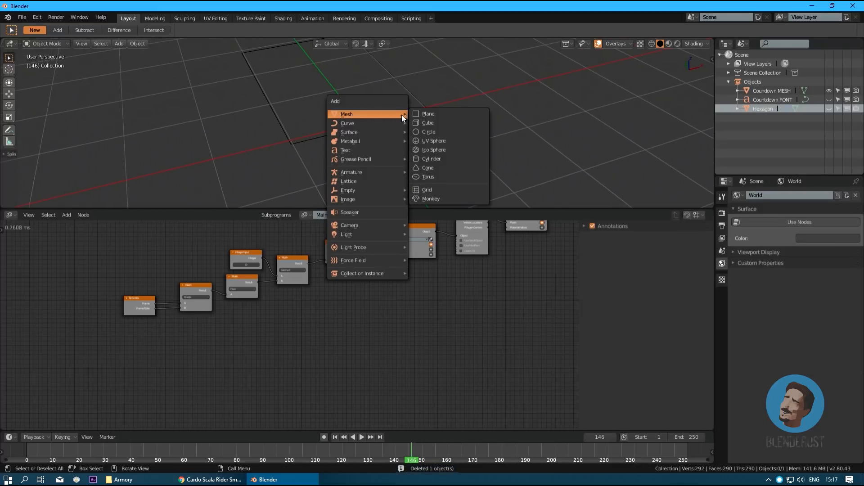
left_click(419, 114)
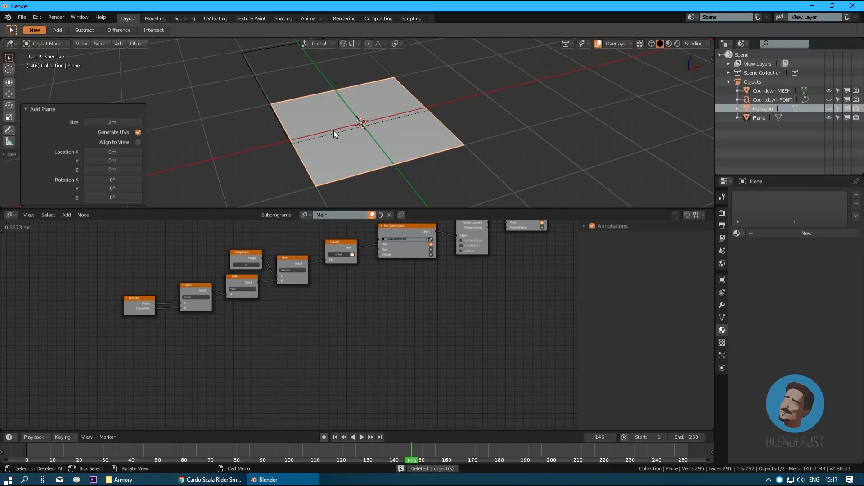
key("Tab")
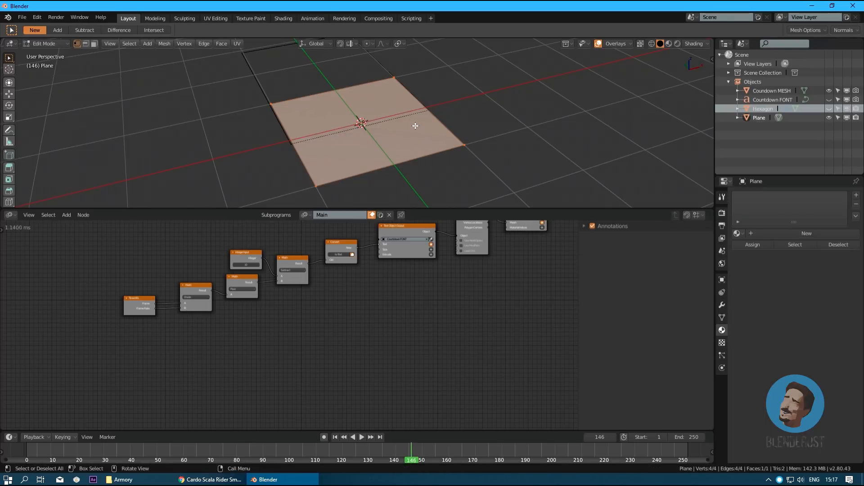
- Merge all of the plane's vertices at the center and return to Object Mode
key("m")
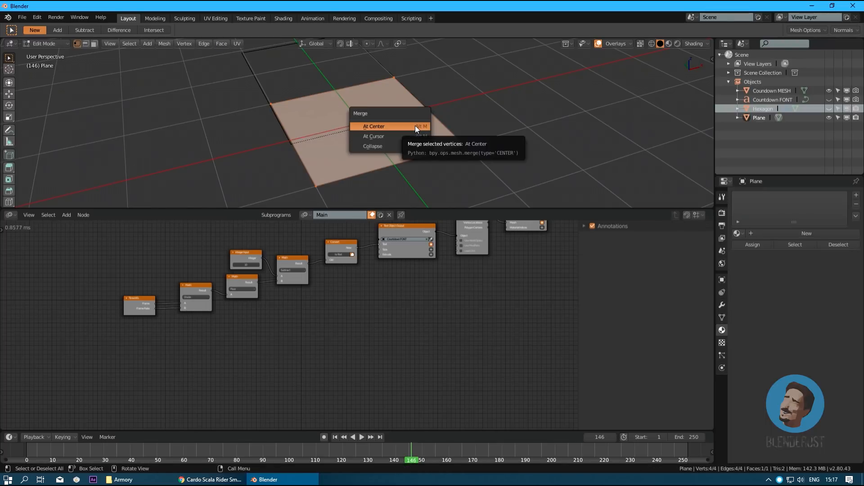
key("Escape")
right_click(356, 105)
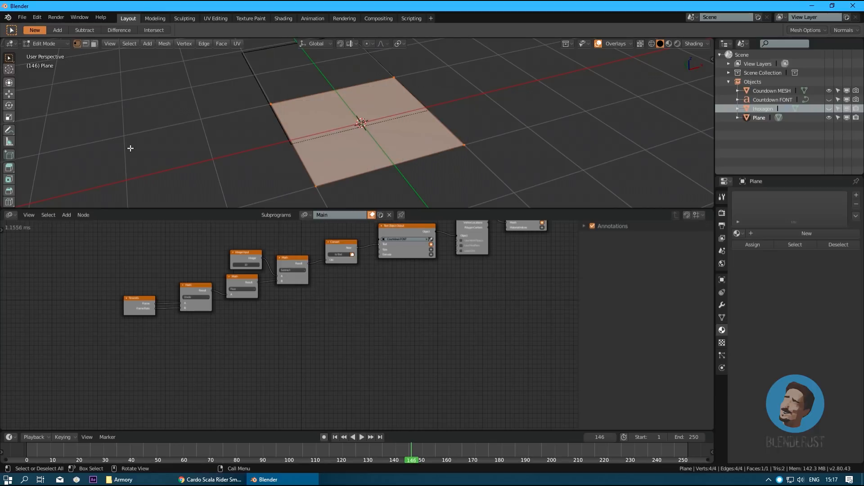
right_click(406, 117)
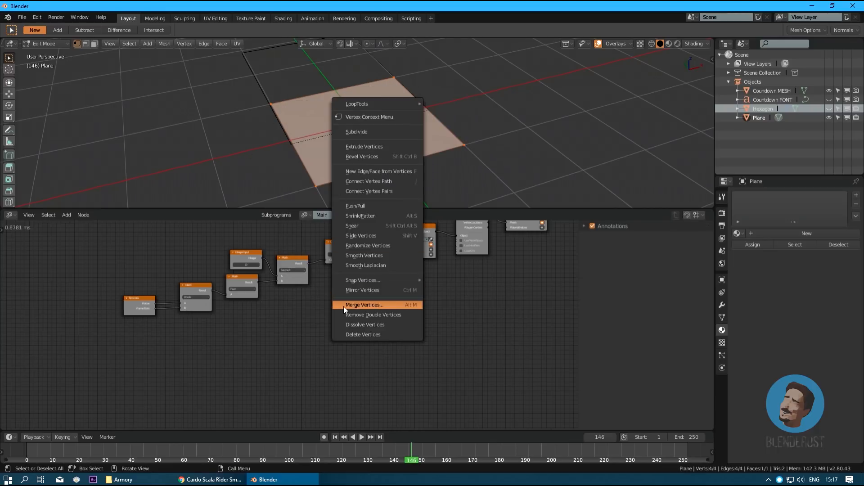
left_click(401, 305)
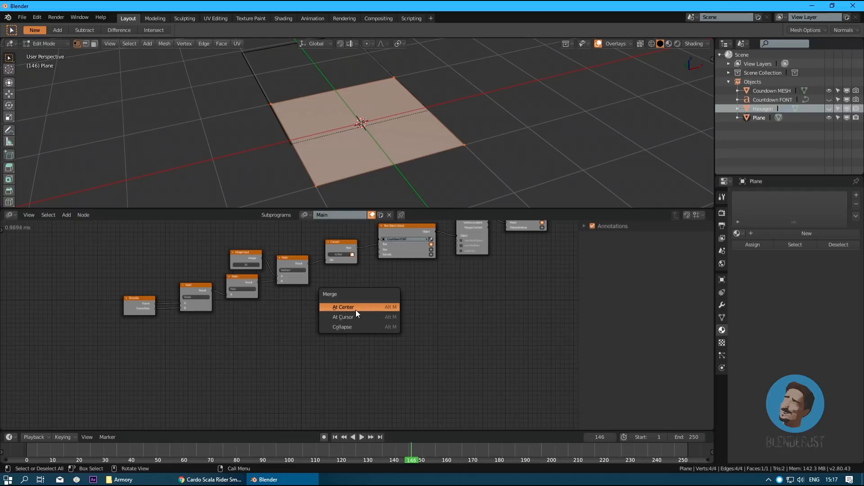
left_click(335, 307)
middle_click_drag(344, 146, 595, 143)
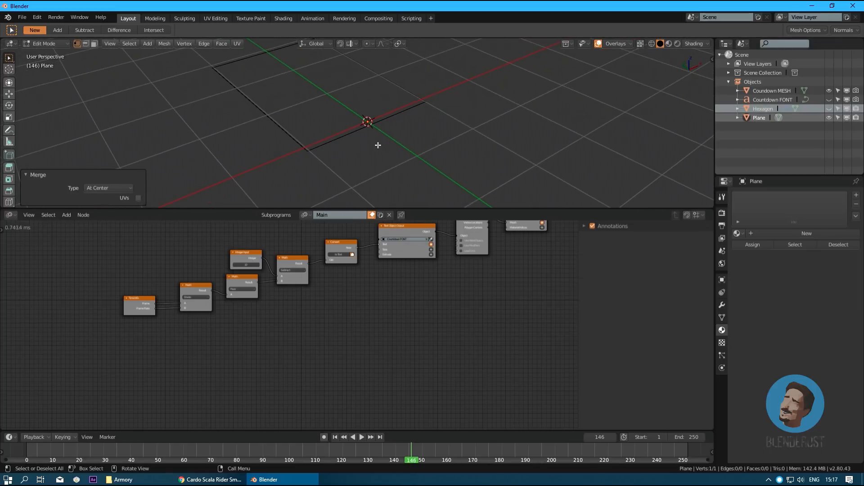
middle_click_drag(379, 145, 382, 147)
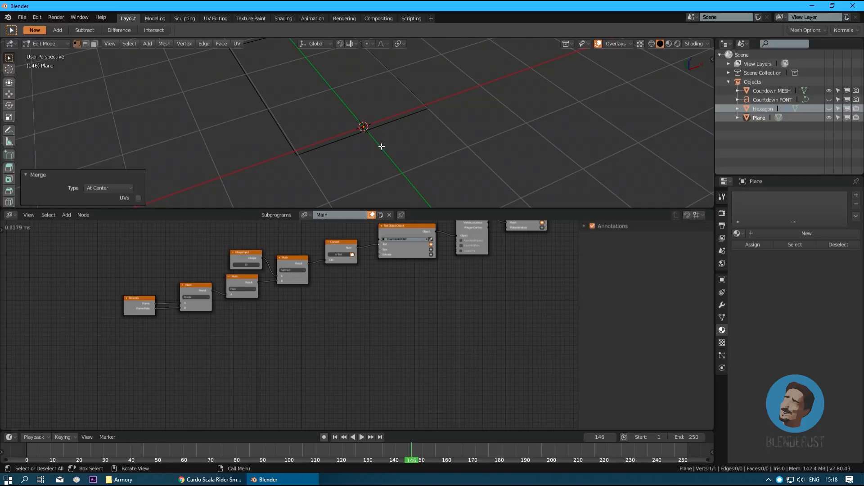
middle_click_drag(381, 147, 387, 147)
key("Tab")
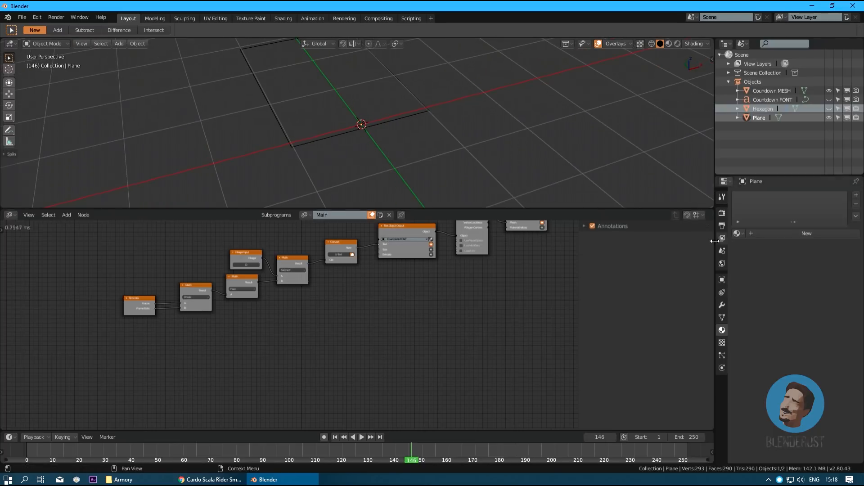
- Add an Array modifier to the single-vertex plane and parent the Hexagon object to the plane
left_click(722, 281)
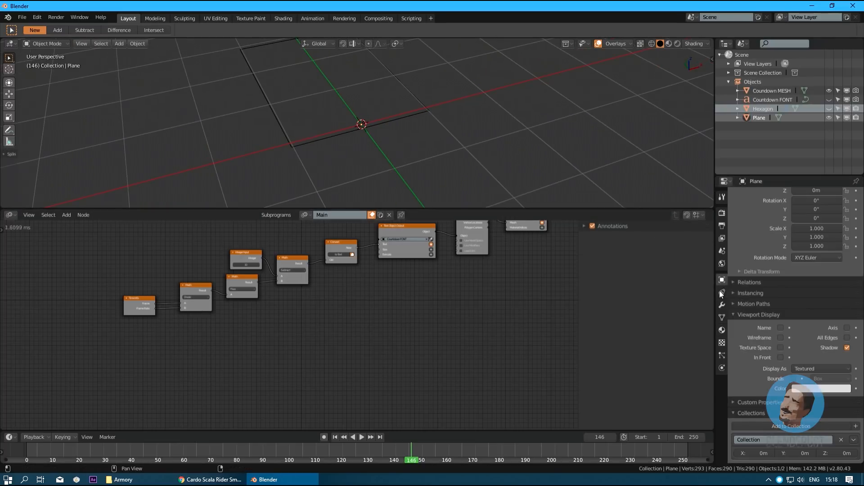
left_click(721, 306)
left_click(765, 196)
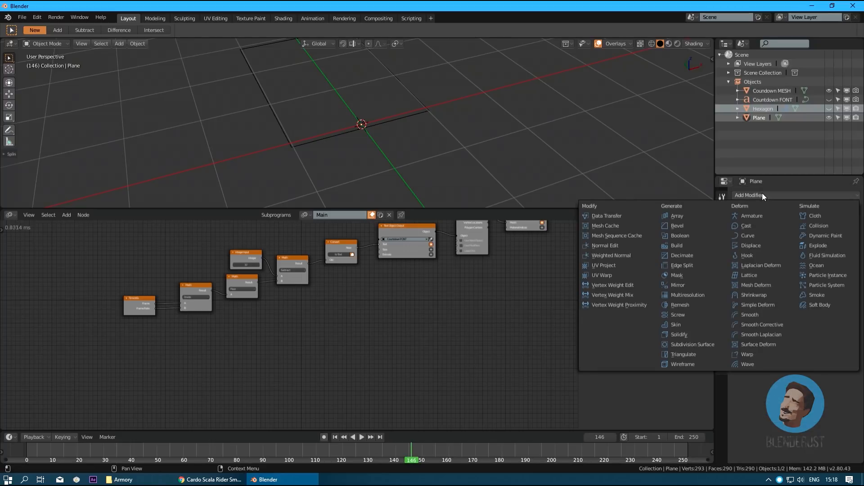
left_click(669, 217)
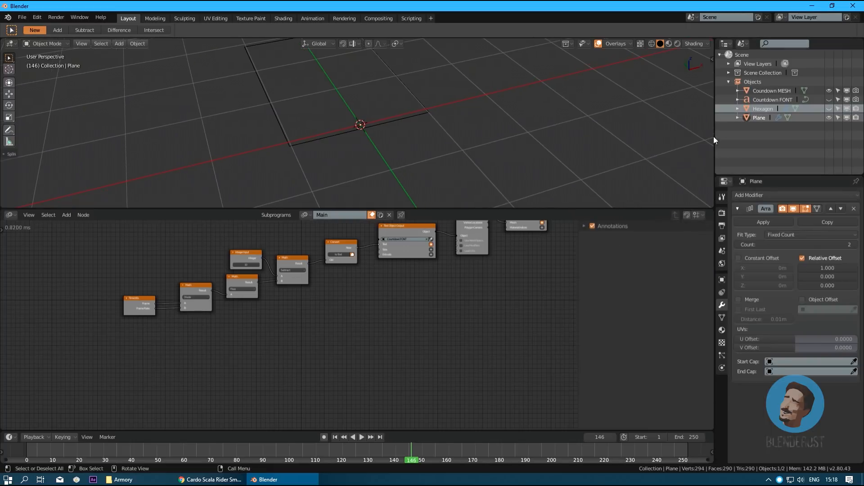
mouse_move(746, 106)
left_mouse_down()
mouse_move(755, 110)
mouse_move(747, 116)
left_mouse_up()
left_click(737, 109)
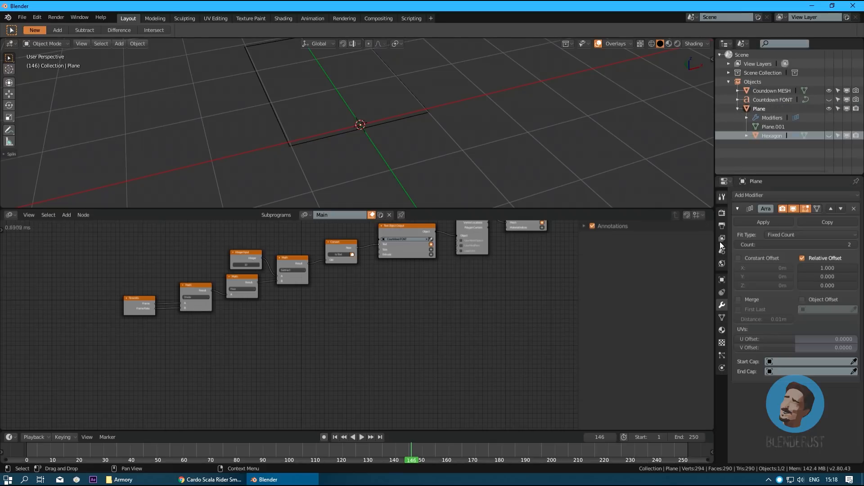
- Set the plane's instancing to Verts and disable Render Instancer
left_click(722, 280)
left_click(744, 314)
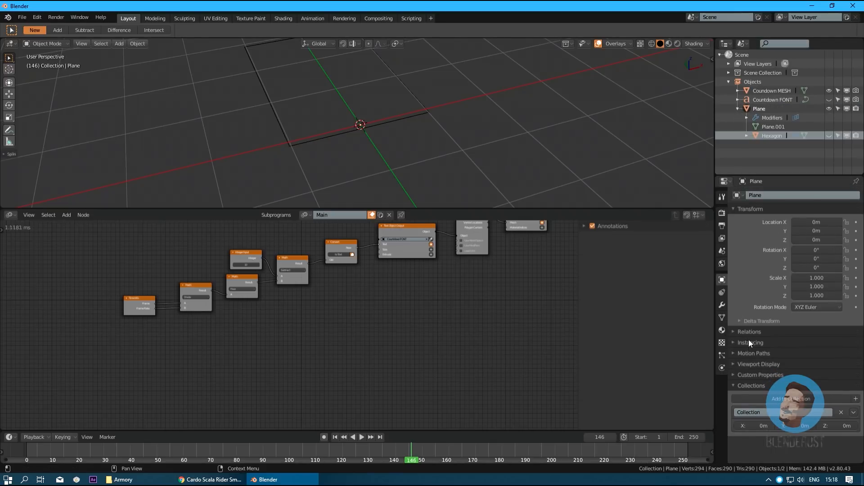
left_click(745, 343)
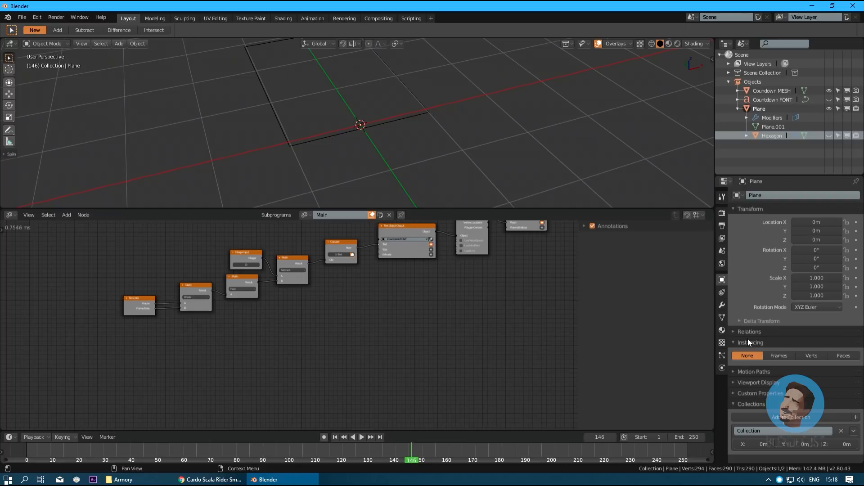
left_click(809, 356)
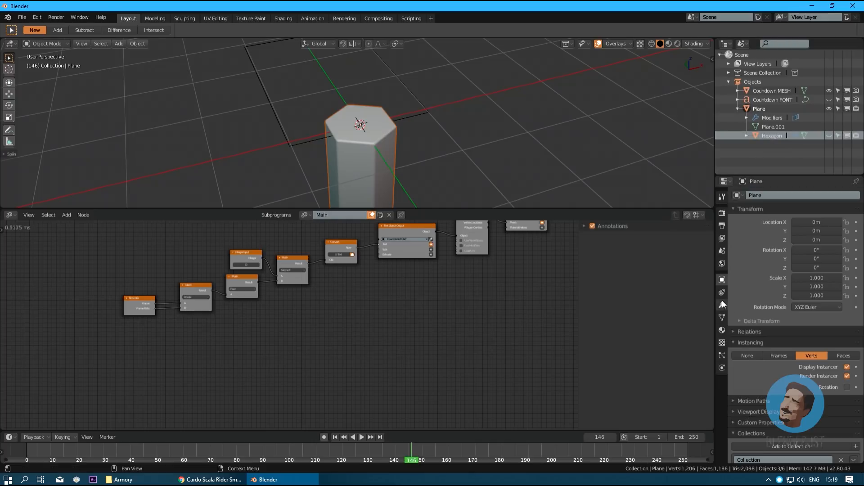
left_click(847, 376)
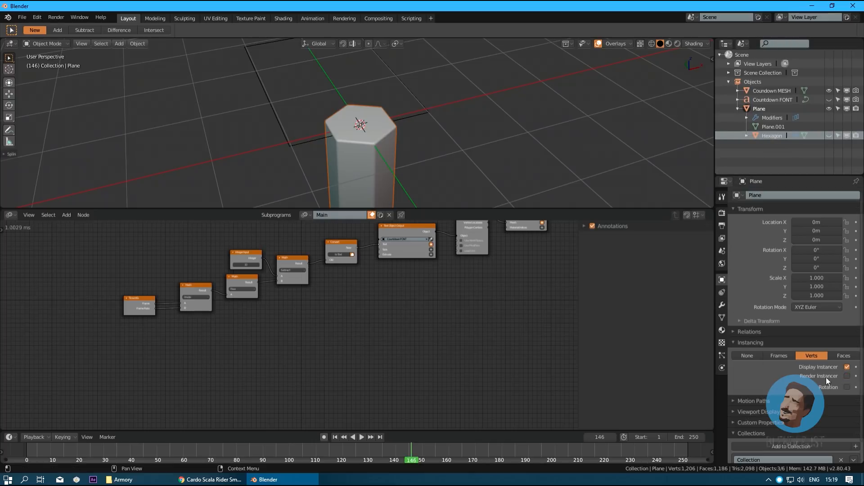
middle_click_drag(485, 157, 504, 173)
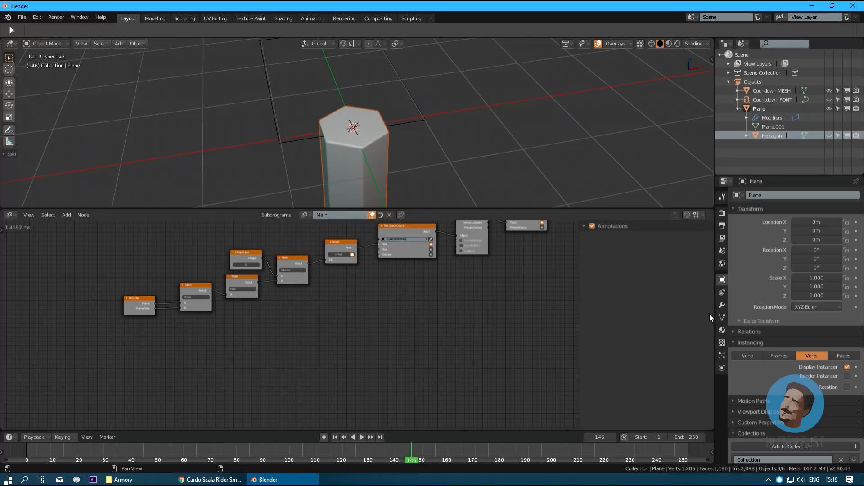
- Replace the Array's relative offset with a constant offset of 0.445 m on X and -0.755 m on Y
left_click(722, 305)
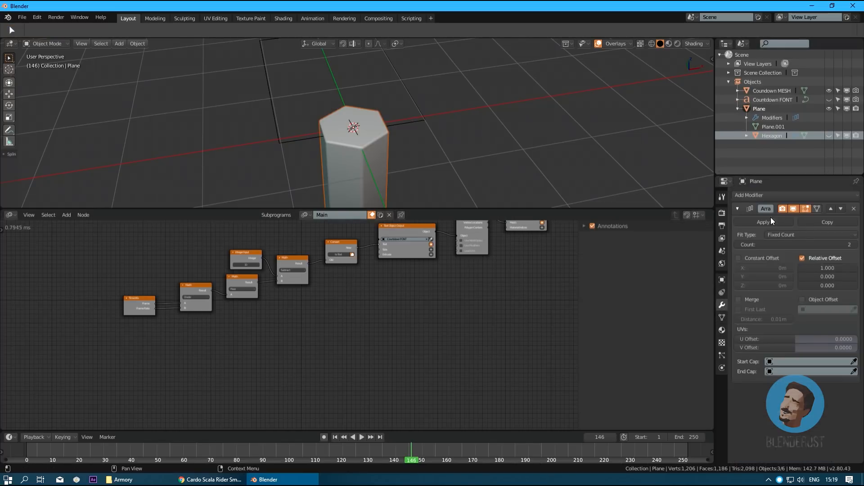
left_click(803, 258)
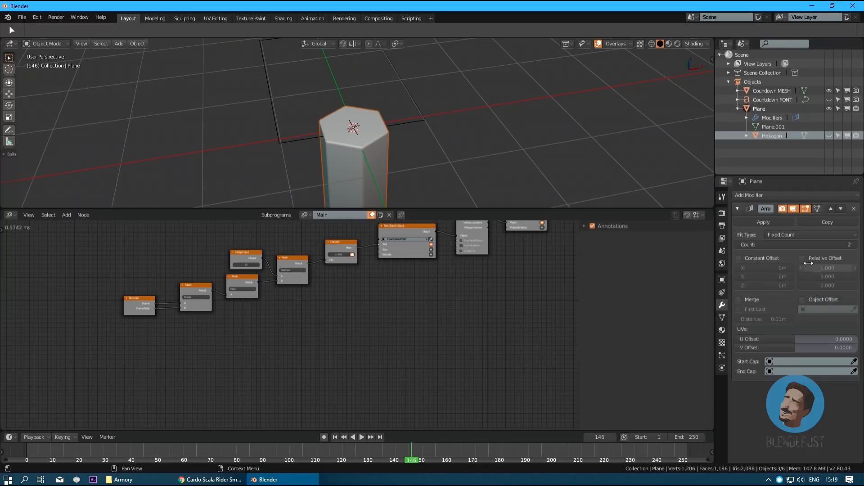
left_click(739, 258)
middle_click_drag(535, 140, 506, 128)
key("KP_7")
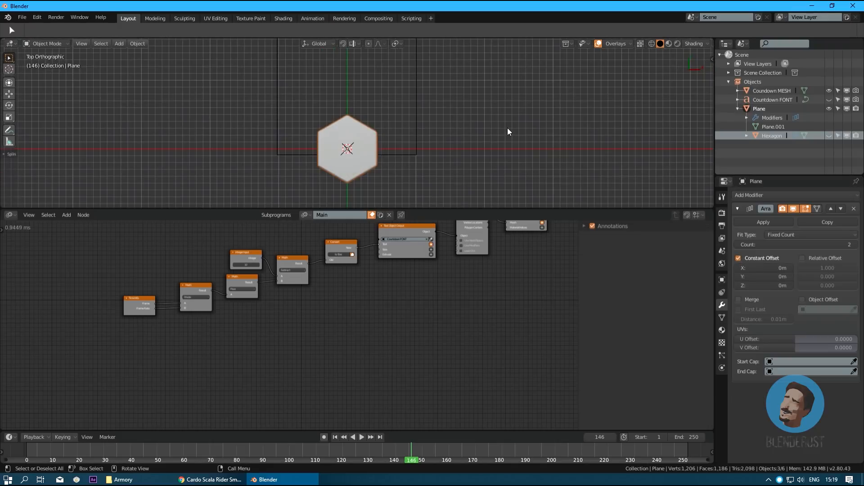
scroll(507, 129, "up", 3)
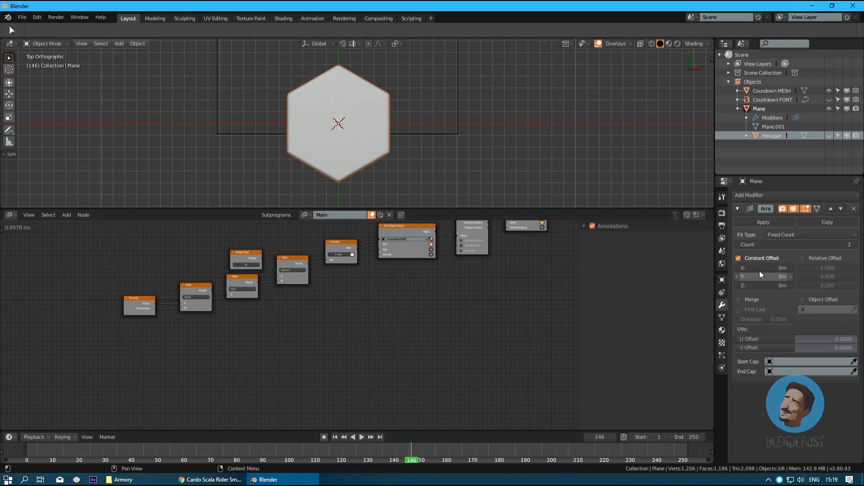
left_click_drag(765, 268, 747, 277)
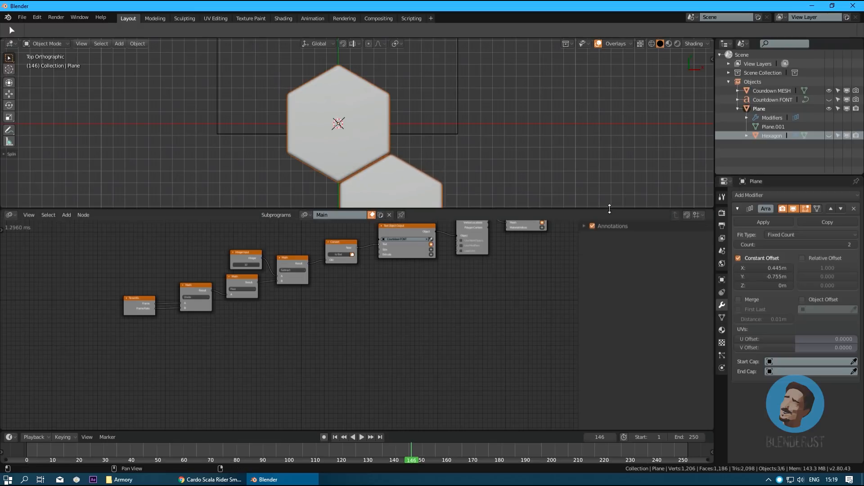
- Fine-tune the Array's constant offset to 0.431 m on X and -0.754 m on Y so the two hexagons sit close together
scroll(500, 134, "up", 2)
scroll(500, 134, "up", 1)
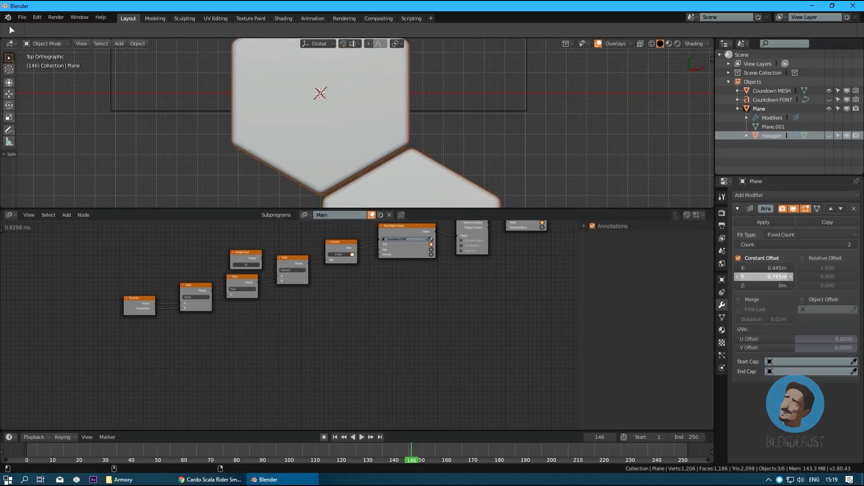
left_click_drag(760, 275, 762, 275)
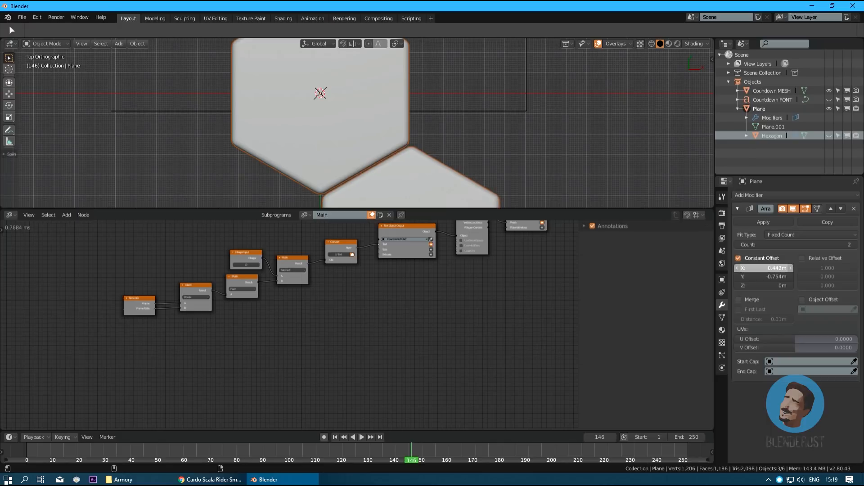
scroll(407, 132, "down", 3)
middle_click_drag(407, 132, 441, 102)
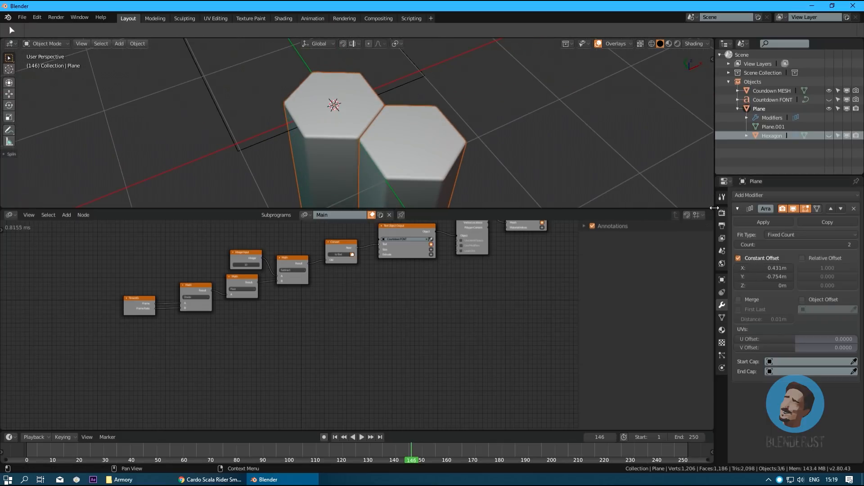
- Widen the modifier properties area and rename the Array modifier as Hexagon Cluster
left_click_drag(716, 212, 664, 212)
double_click(716, 208)
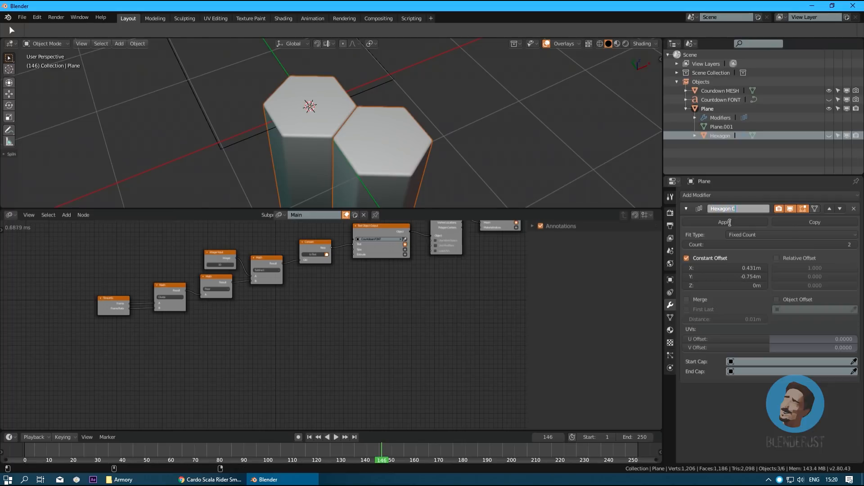
left_click(731, 223)
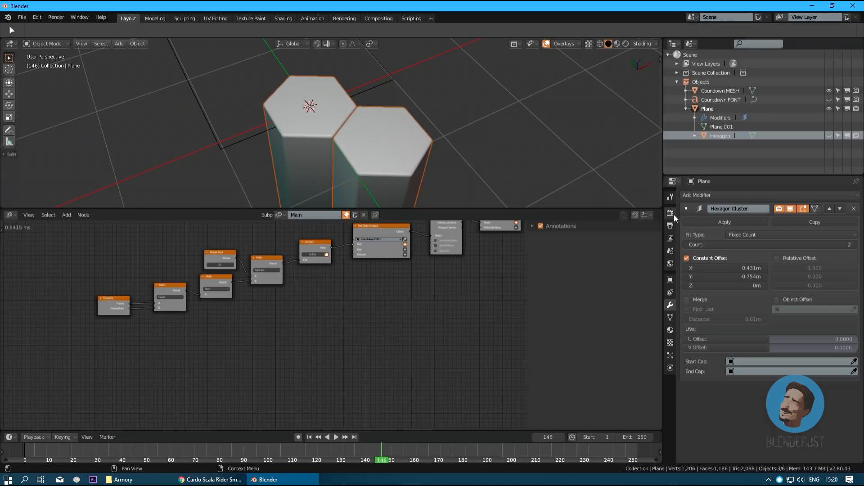
- Add a second Array modifier below the collapsed Hexagon Cluster and switch it from relative to constant offset
left_click(690, 197)
left_click(685, 217)
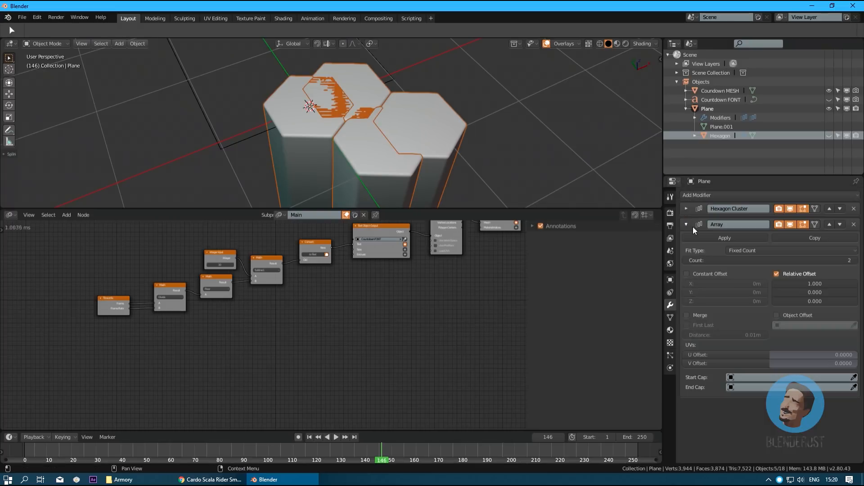
left_click(778, 273)
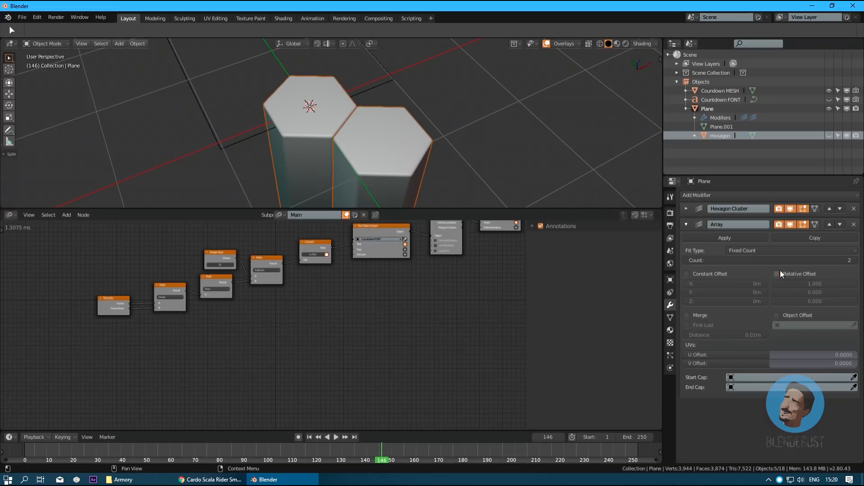
left_click(688, 273)
middle_click_drag(410, 138, 567, 227)
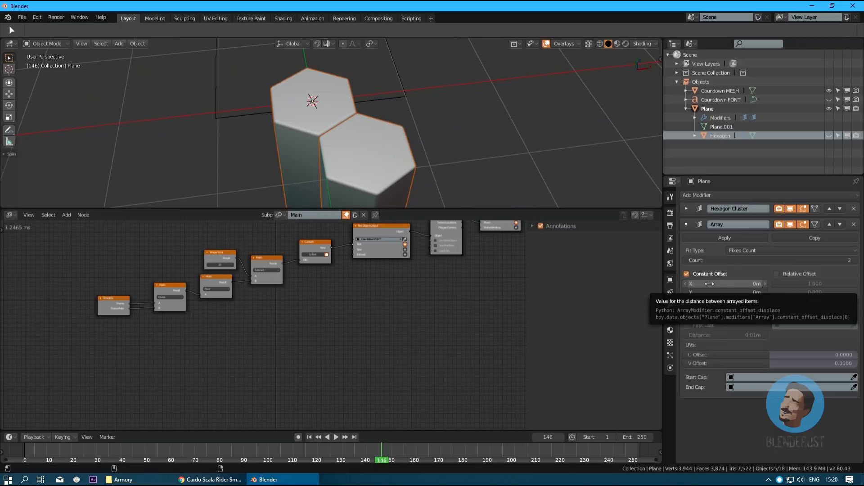
- Set the second Array's constant offset to 0.867 m on X so the hexagon pairs interlock side by side
left_click_drag(709, 283, 743, 284)
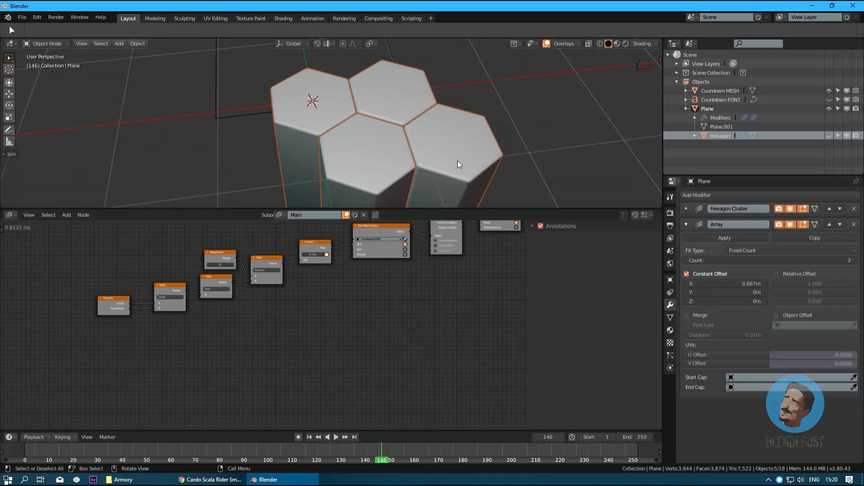
key("KP_7")
scroll(458, 160, "up", 3)
scroll(457, 160, "down", 4)
middle_click_drag(458, 160, 439, 135)
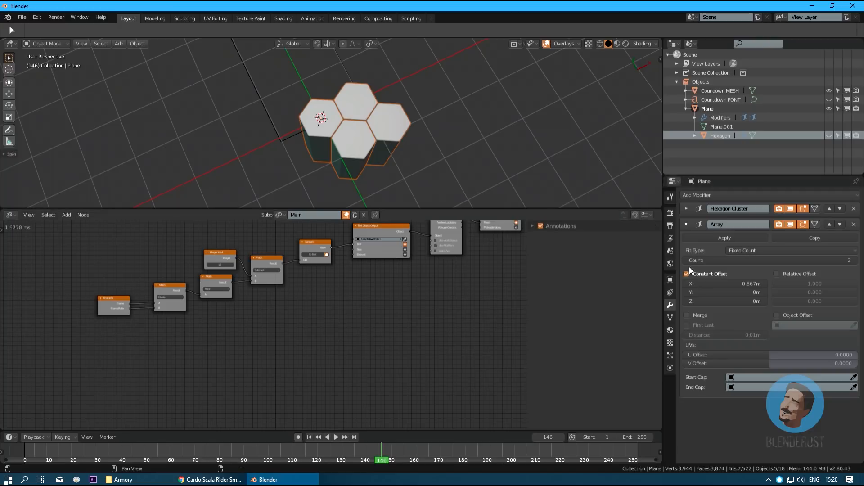
middle_click_drag(366, 139, 345, 126)
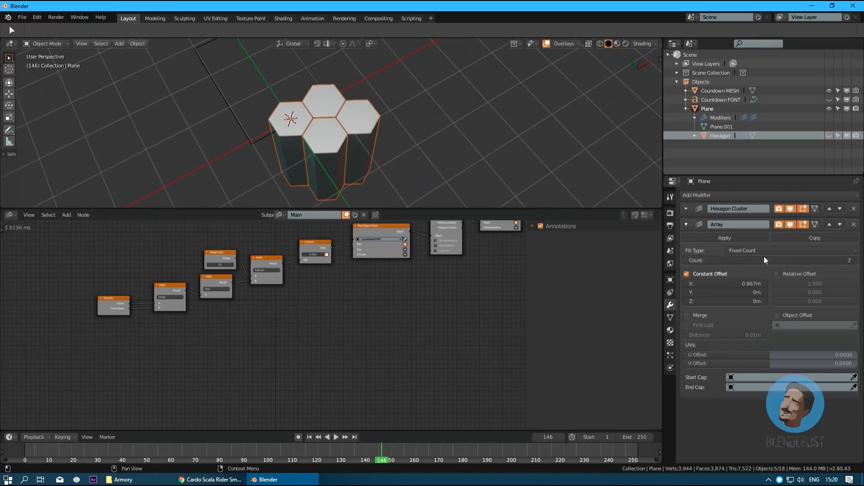
- Raise the second Array's count to 40, rename the modifier as X array and collapse its settings
left_click_drag(765, 260, 824, 261)
scroll(430, 127, "down", 2)
scroll(431, 128, "up", 2)
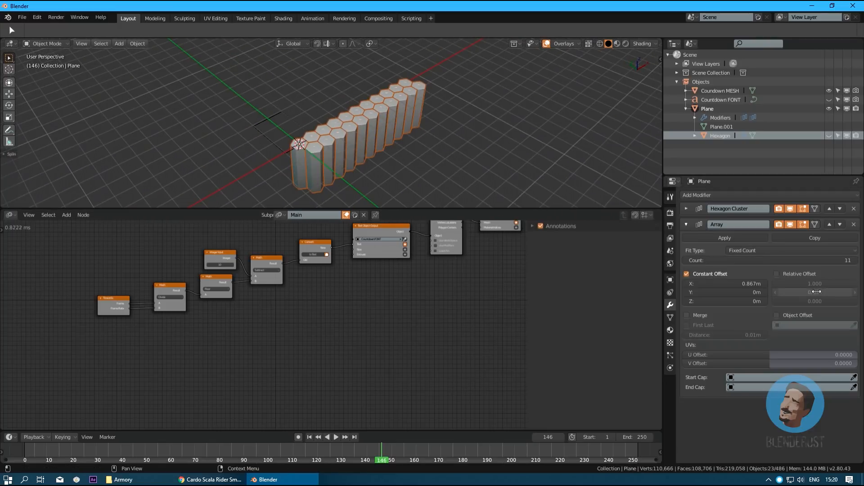
left_click_drag(770, 261, 824, 260)
scroll(429, 129, "down", 3)
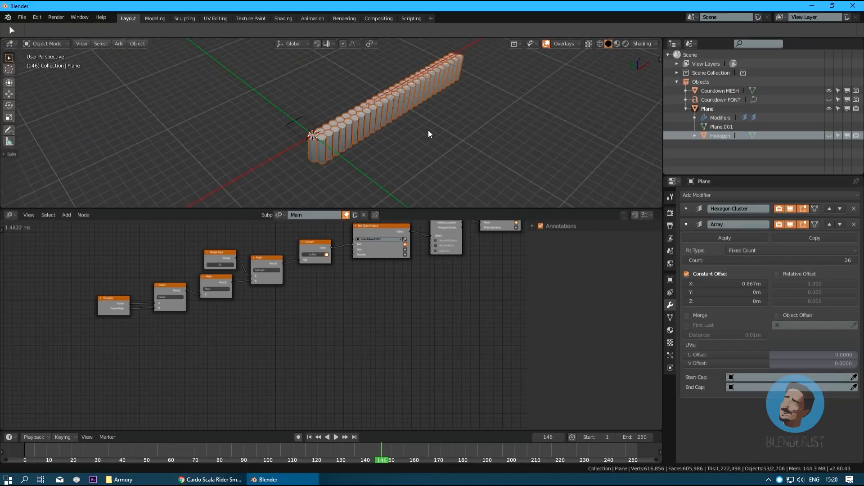
mouse_move(428, 129)
middle_mouse_down()
mouse_move(528, 172)
mouse_move(469, 140)
mouse_move(427, 146)
middle_mouse_up()
scroll(428, 146, "up", 3)
scroll(428, 146, "up", 2)
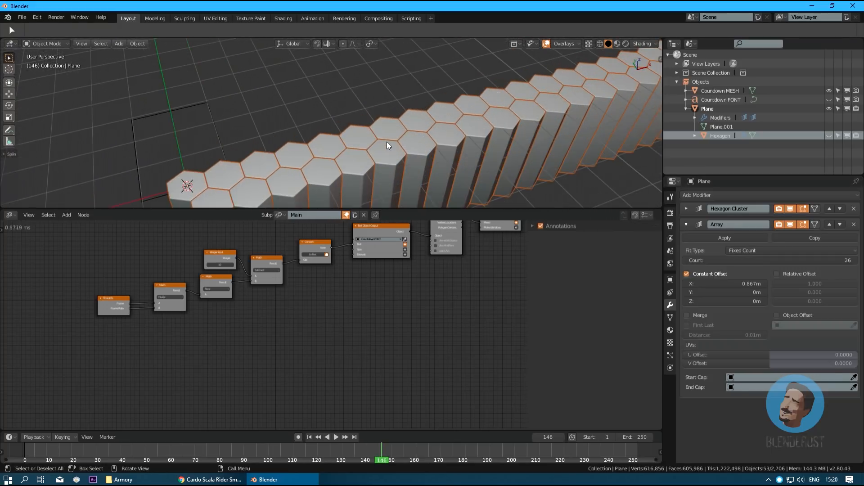
scroll(407, 128, "down", 5)
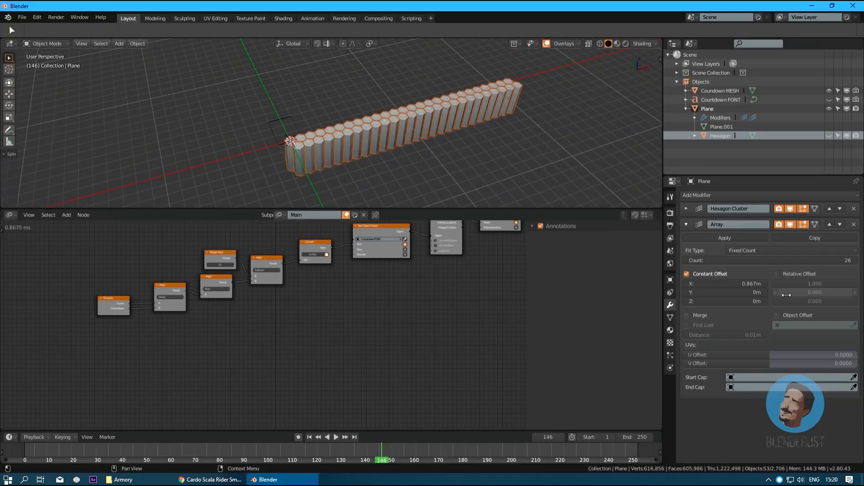
left_click(788, 260)
key("Return")
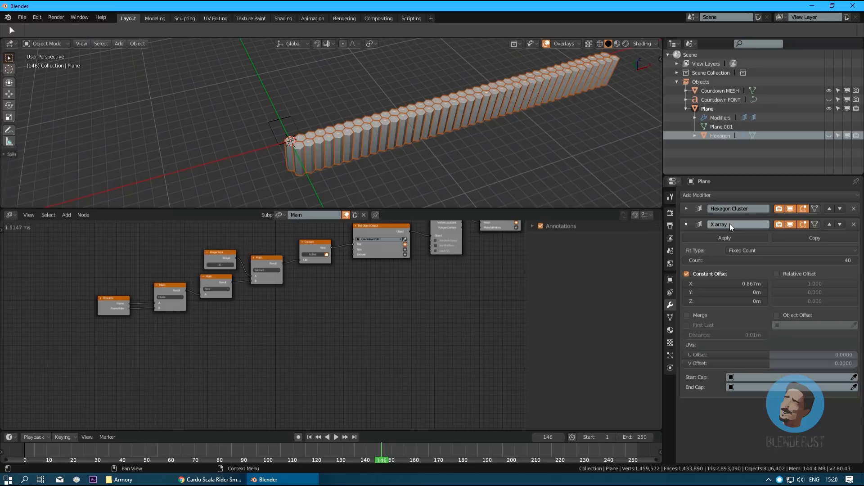
left_click(686, 224)
- Add a third Array modifier below X array and switch it from relative to constant offset
left_click(696, 197)
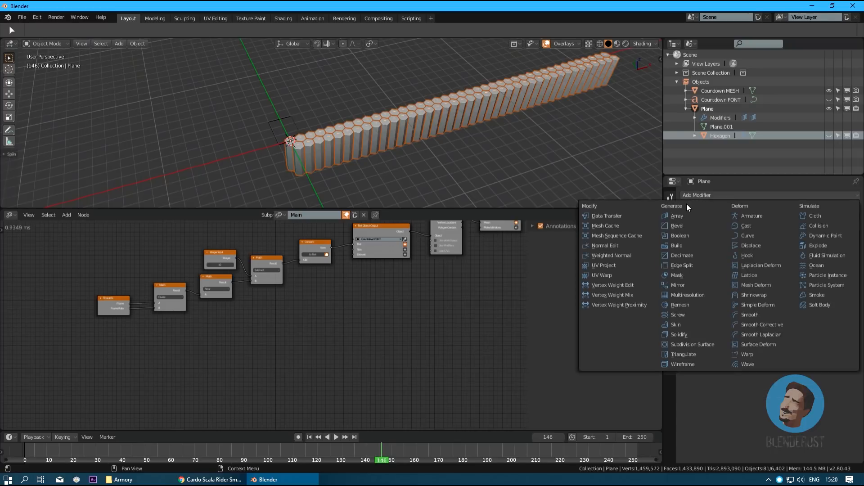
left_click(683, 215)
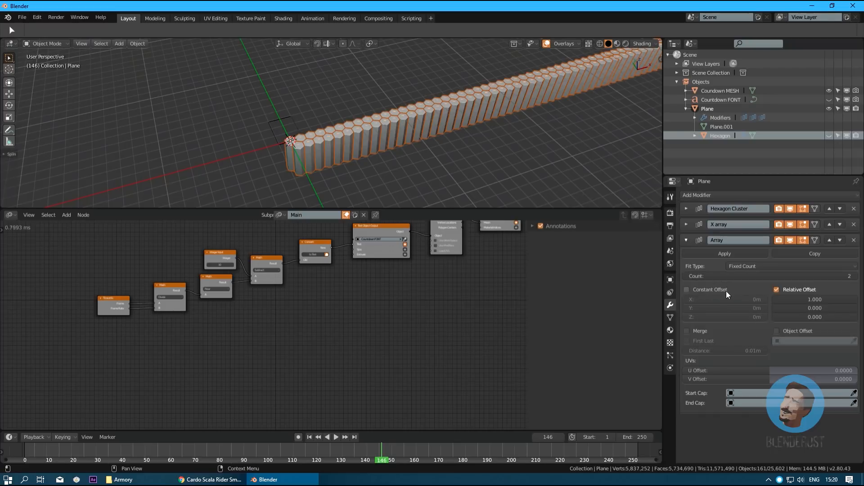
left_click(726, 290)
left_click(775, 290)
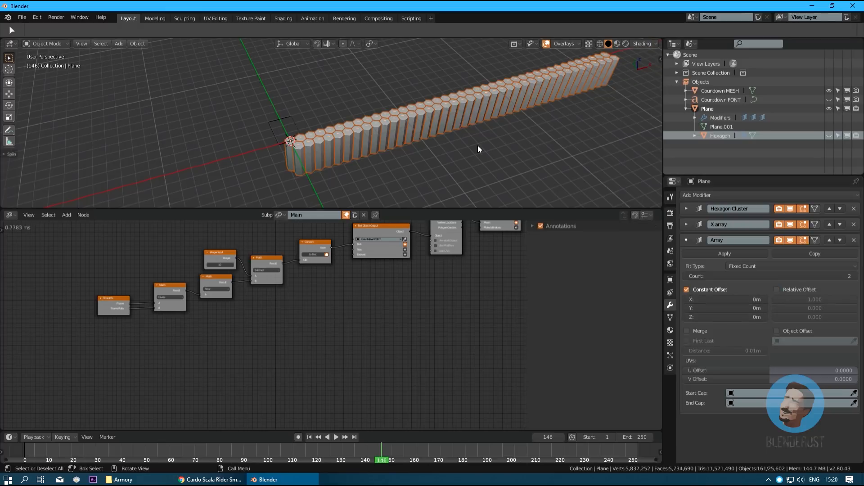
- Set the third Array's constant offset to about 1.505 m on Y so the hexagon rows meet without gaps
key("KP_7")
scroll(326, 144, "up", 6)
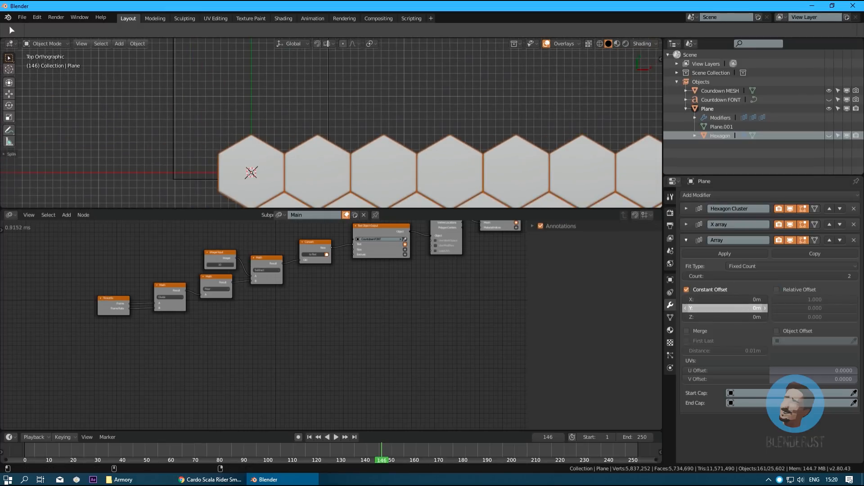
left_click_drag(724, 308, 758, 308)
scroll(444, 183, "up", 6)
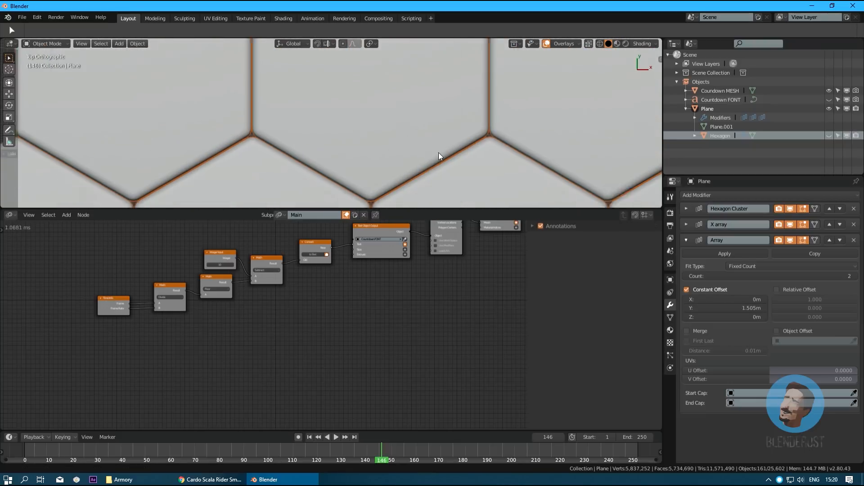
left_click_drag(738, 308, 739, 308)
scroll(368, 155, "down", 4)
mouse_move(368, 155)
middle_mouse_down()
mouse_move(407, 96)
mouse_move(382, 147)
middle_mouse_up()
- Increase the third Array's count until the hexagon rows form a deep grid, and collapse its settings
scroll(407, 96, "down", 3)
scroll(407, 108, "down", 1)
left_click_drag(796, 278, 812, 278)
middle_click_drag(473, 137, 366, 162)
left_click(686, 240)
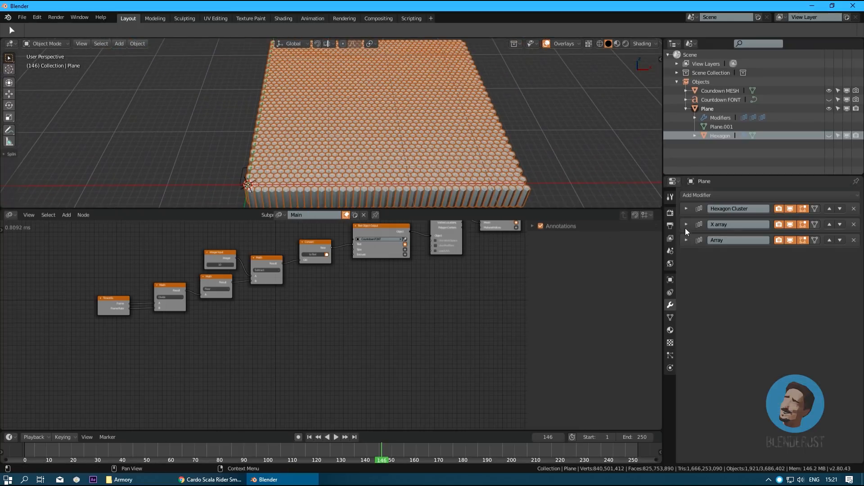
- Raise the X array's count to 64, deselect all objects and collapse the modifier's settings
left_click(686, 224)
left_click_drag(766, 260, 792, 260)
middle_click_drag(523, 137, 420, 115)
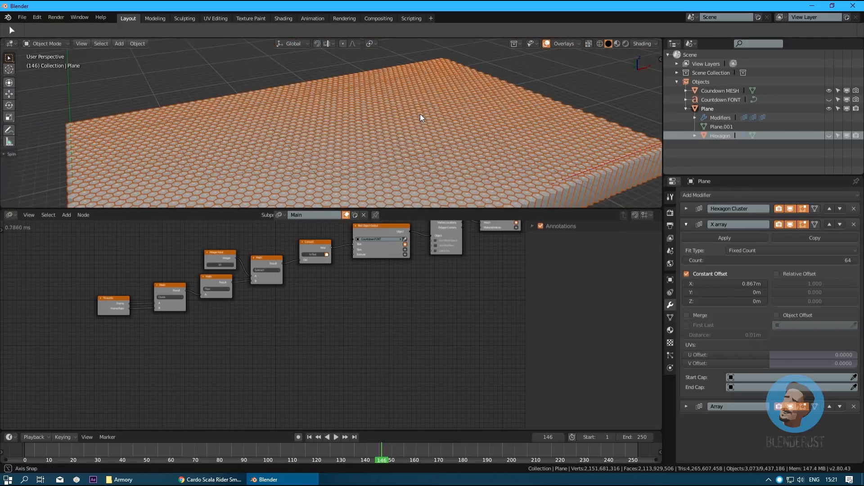
key("alt+a")
middle_click_drag(385, 150, 454, 121)
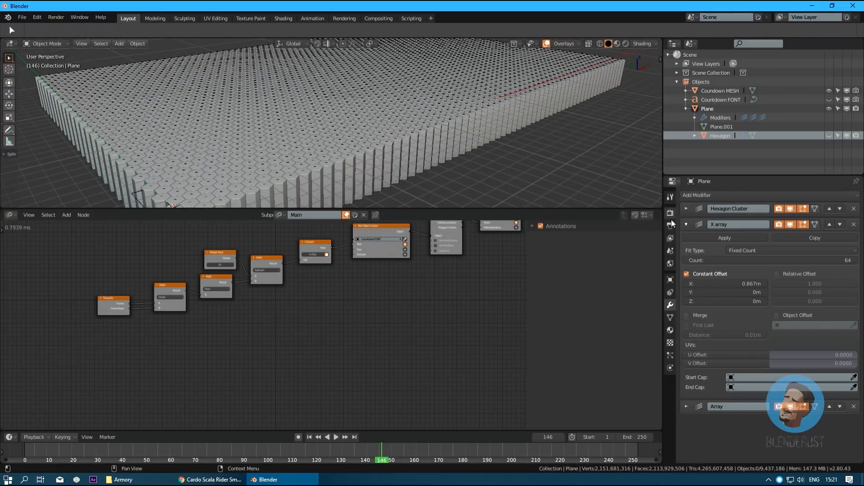
left_click(685, 226)
- Add a Displace modifier to the hexagon grid and set its direction to Z
left_click(699, 197)
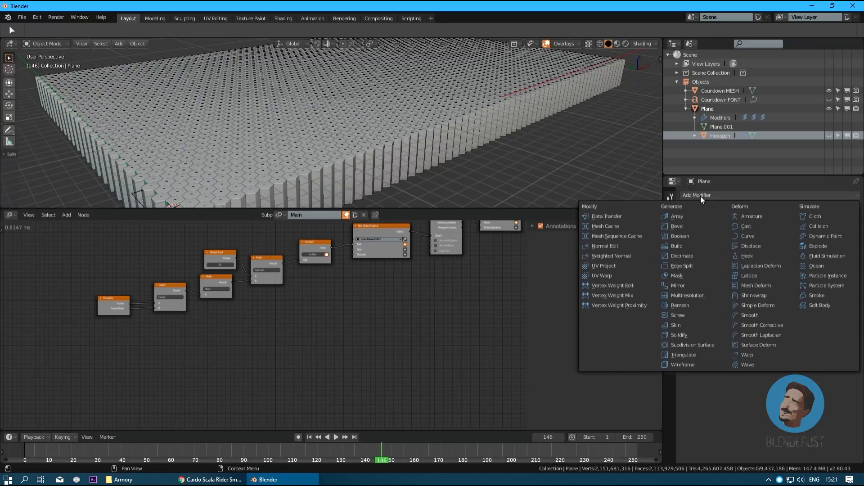
left_click(751, 246)
left_click(697, 311)
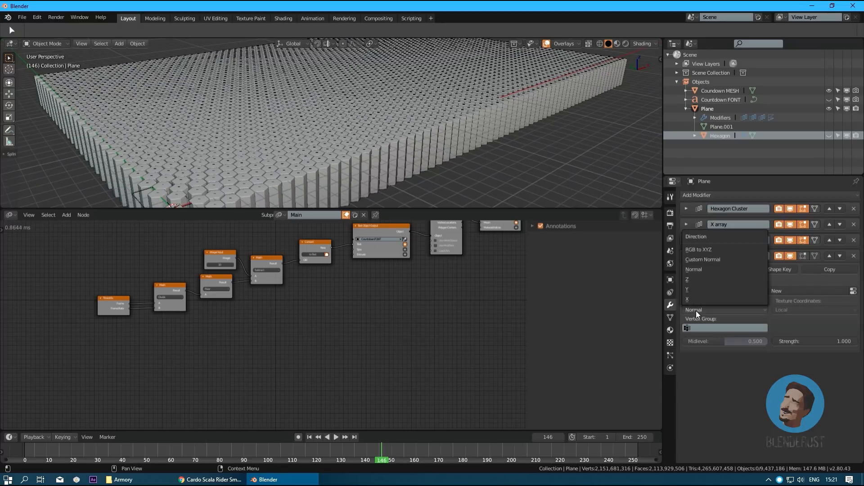
left_click(680, 283)
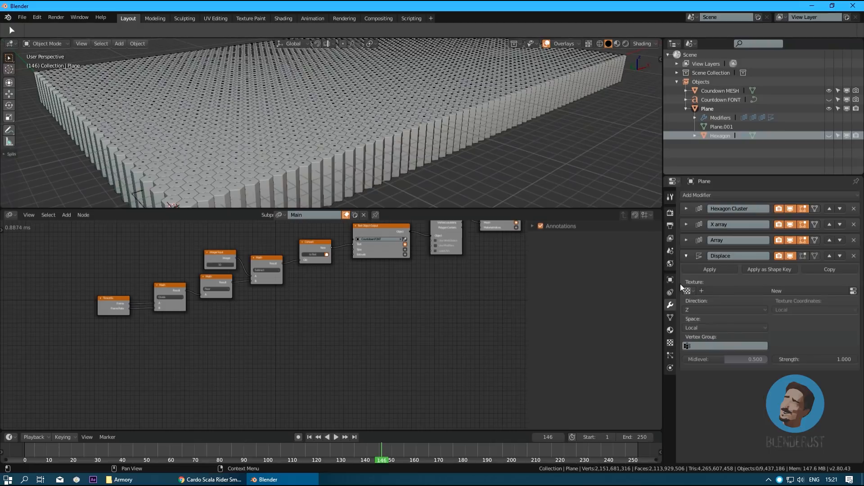
- Create a new texture for the Displace modifier and set its type to Clouds
left_click(773, 292)
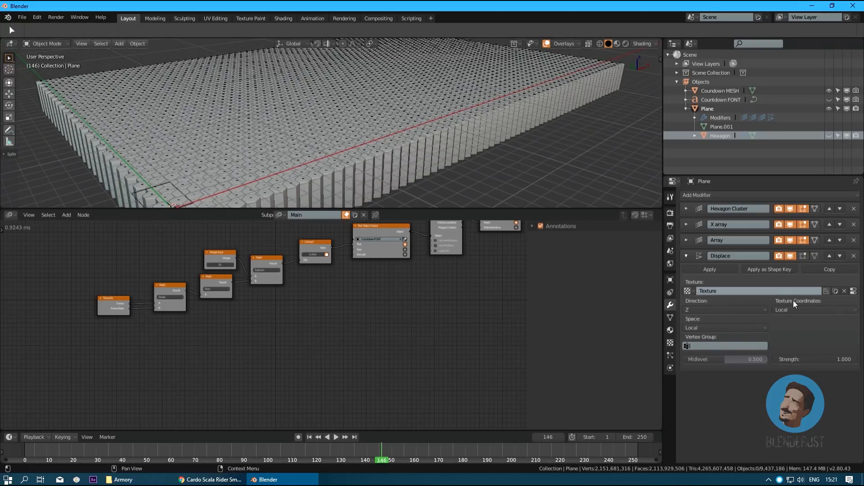
left_click(853, 291)
left_click(746, 221)
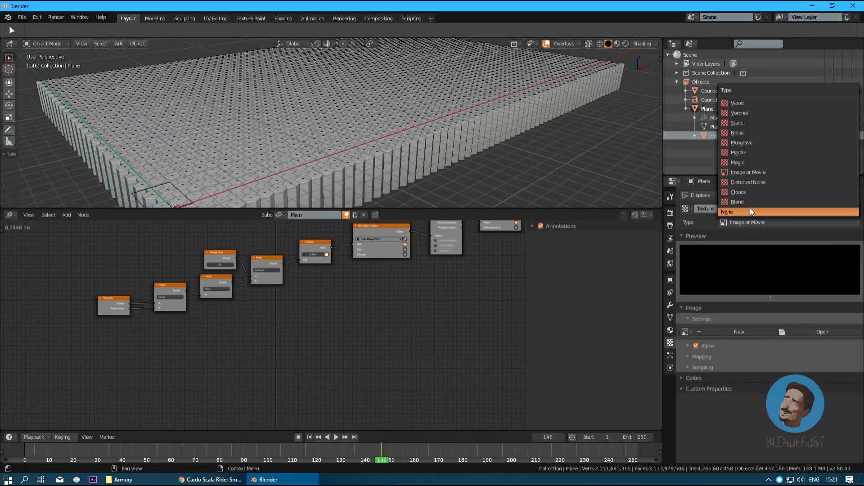
left_click(750, 191)
- Set the Clouds texture's depth to 1 and its size to 6.00
middle_click_drag(489, 125, 602, 216)
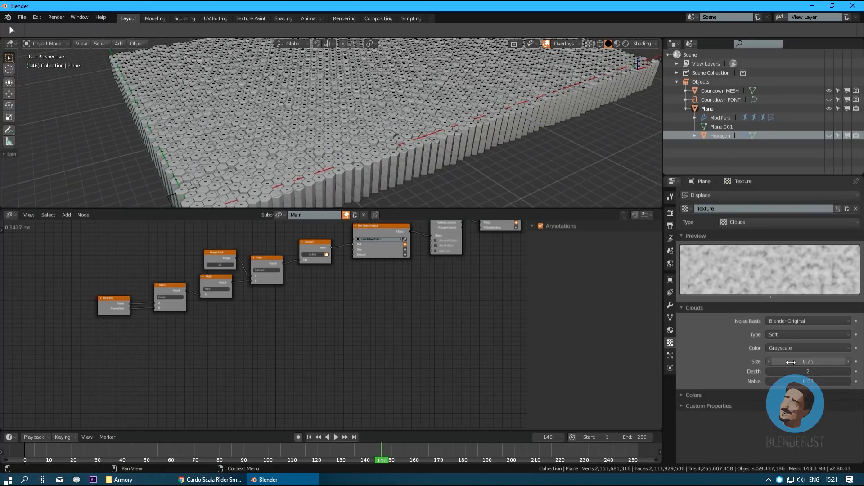
left_click(770, 372)
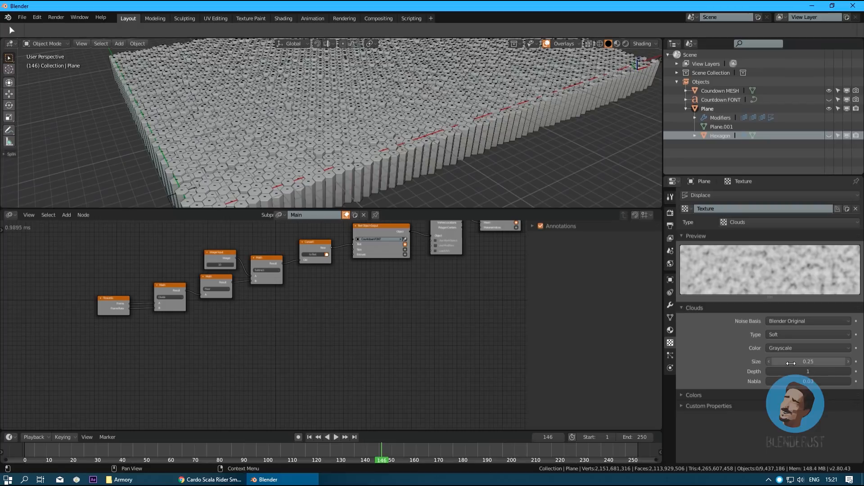
left_click_drag(787, 362, 856, 362)
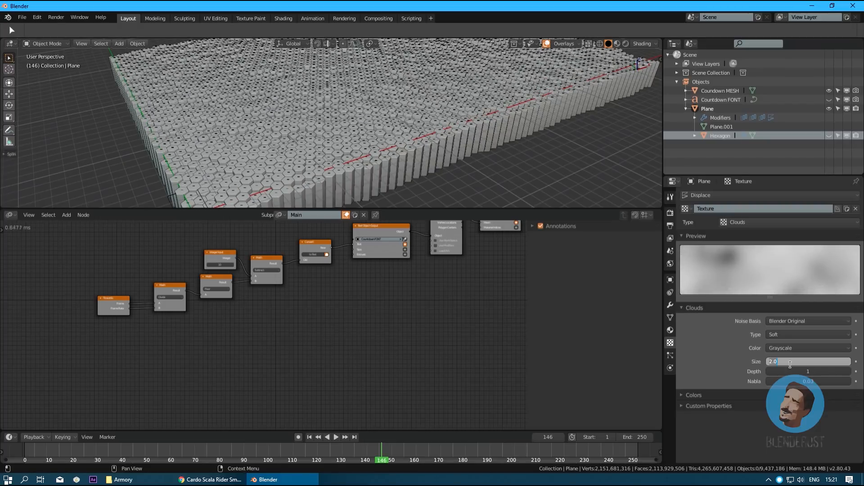
key("Return")
middle_click_drag(387, 135, 364, 97)
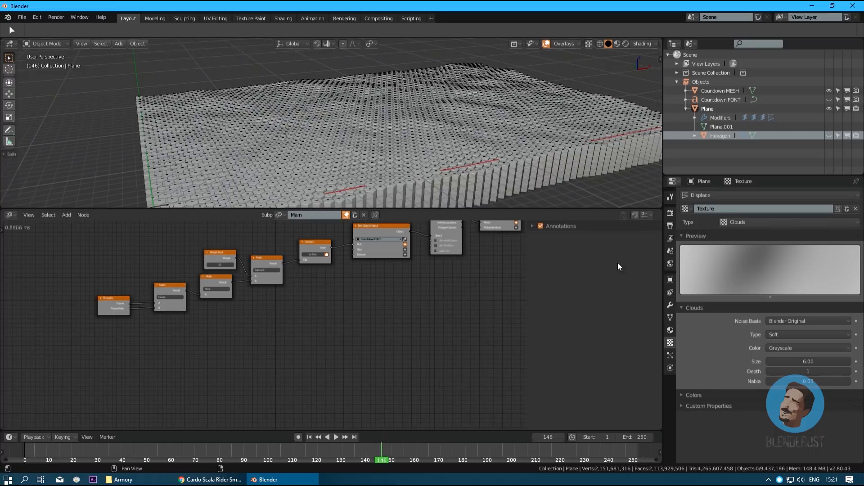
- Raise the Displace strength to 4.400 and inspect the resulting waves across the hexagon grid
left_click(670, 306)
left_click_drag(809, 362, 842, 362)
middle_click_drag(449, 169, 554, 241)
scroll(498, 108, "up", 3)
scroll(355, 159, "down", 4)
scroll(375, 141, "up", 4)
scroll(375, 142, "down", 4)
scroll(371, 128, "down", 2)
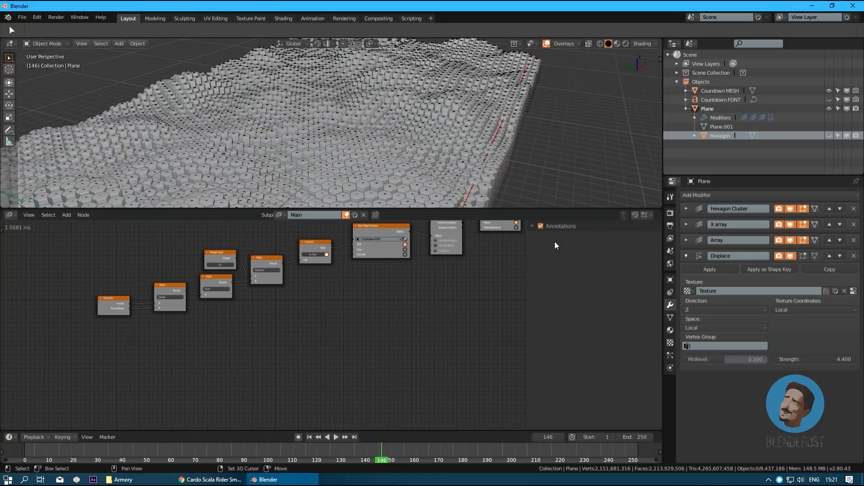
- Try a Displace strength of 0.6 on the hexagon grid, and remove the Displace modifier
left_click(812, 359)
type("0.6")
key("Return")
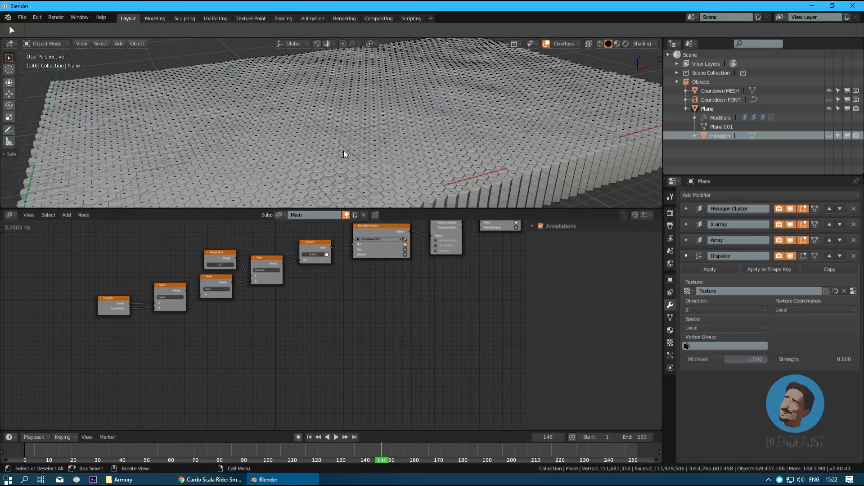
left_click(854, 256)
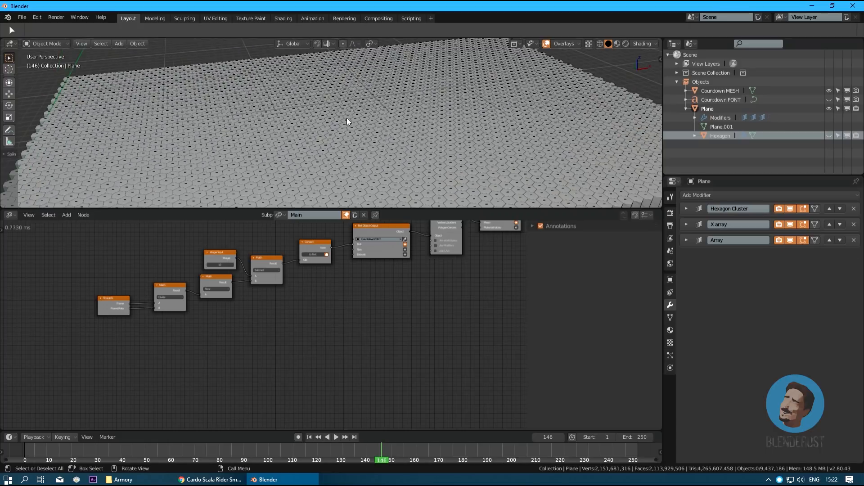
middle_click_drag(346, 118, 412, 137)
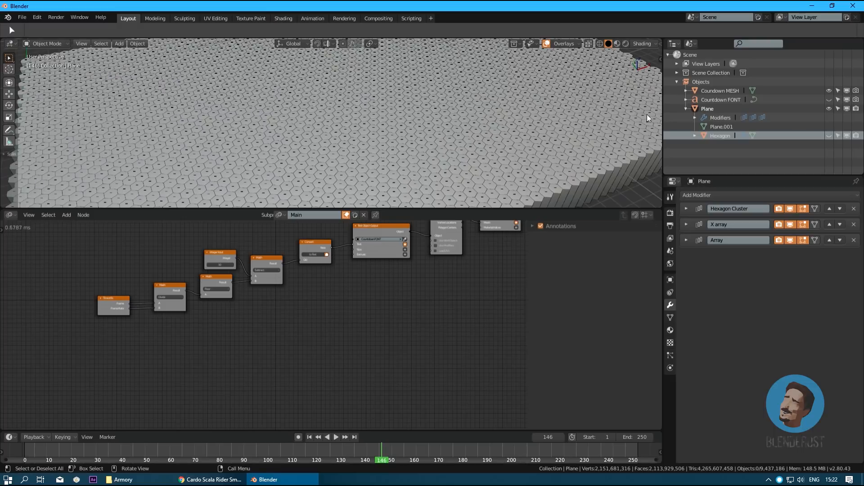
- Add a Shrinkwrap modifier to the hexagon grid with Coundown MESH as its target
left_click(725, 195)
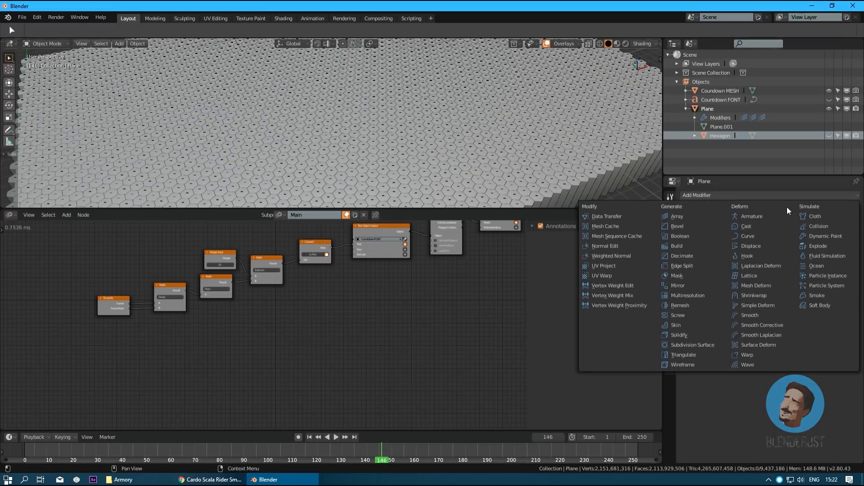
left_click(761, 296)
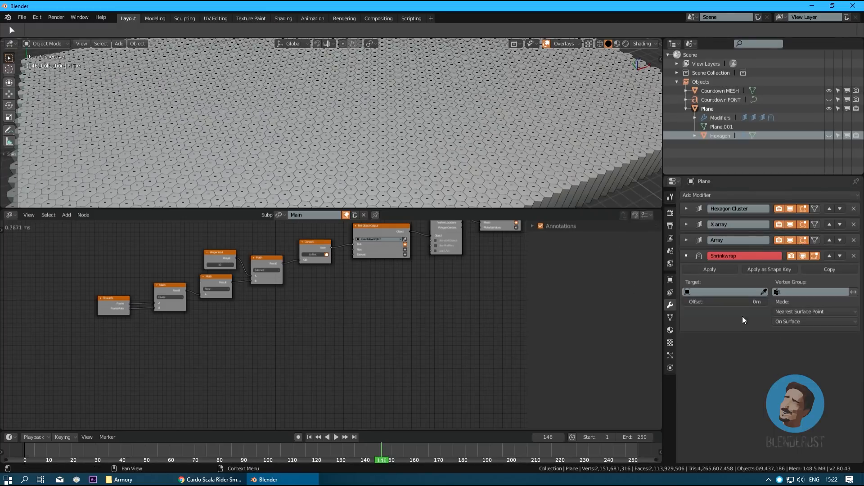
left_click(726, 293)
left_click(715, 305)
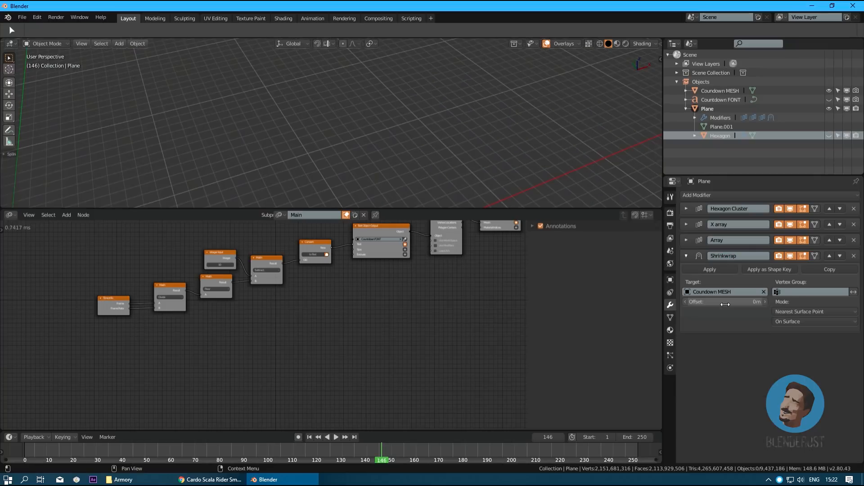
- Set the Shrinkwrap modifier to Project mode with a 1 m offset, projecting along Z in both negative and positive directions
scroll(323, 115, "down", 6)
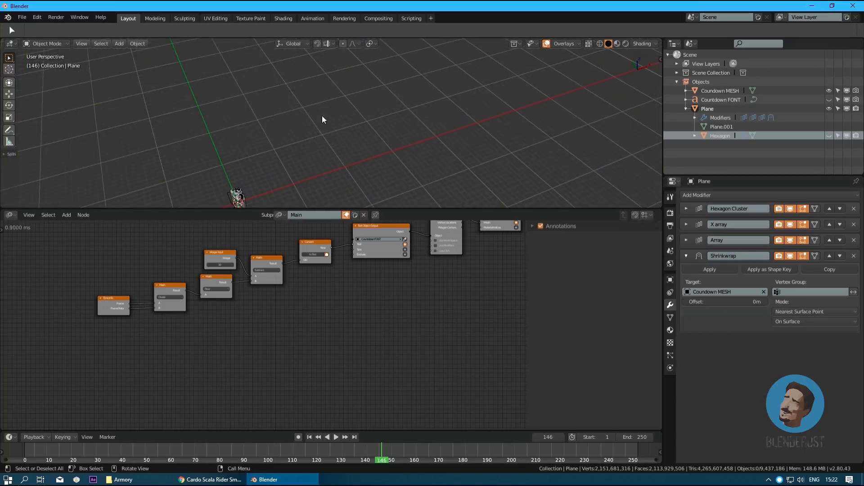
middle_click_drag(322, 115, 498, 106)
scroll(334, 150, "up", 3)
scroll(371, 118, "up", 6)
scroll(380, 92, "down", 5)
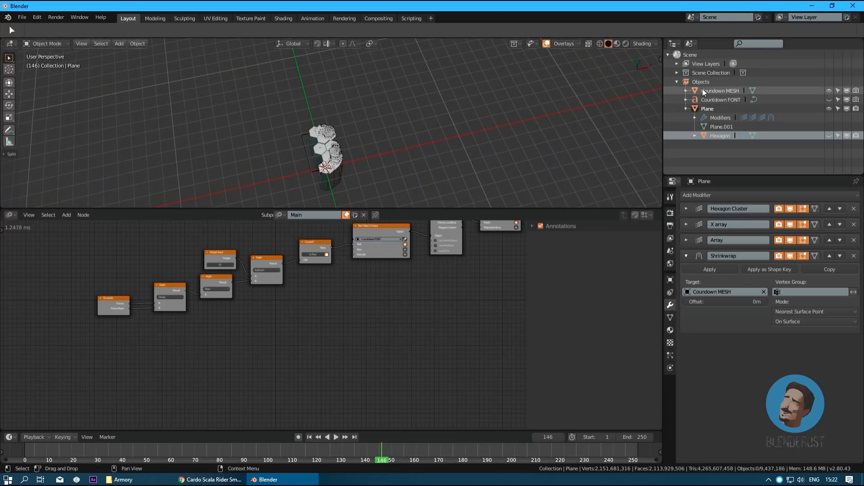
middle_click_drag(460, 157, 405, 147)
left_click(793, 311)
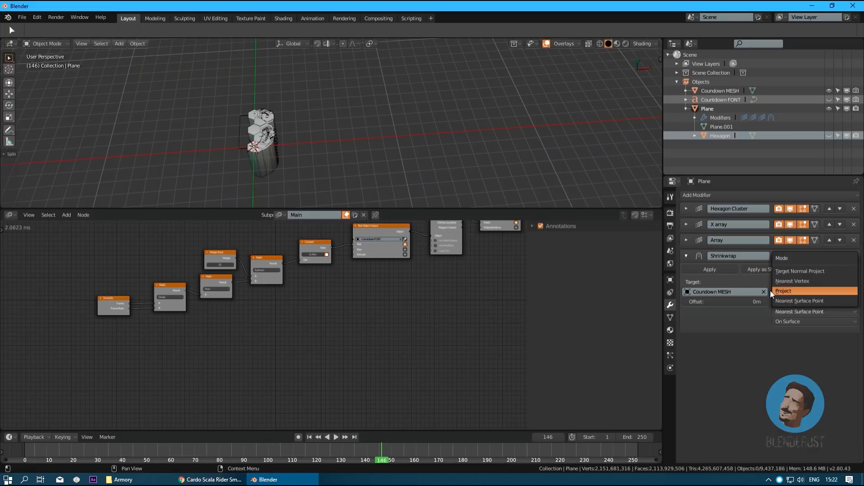
left_click(776, 292)
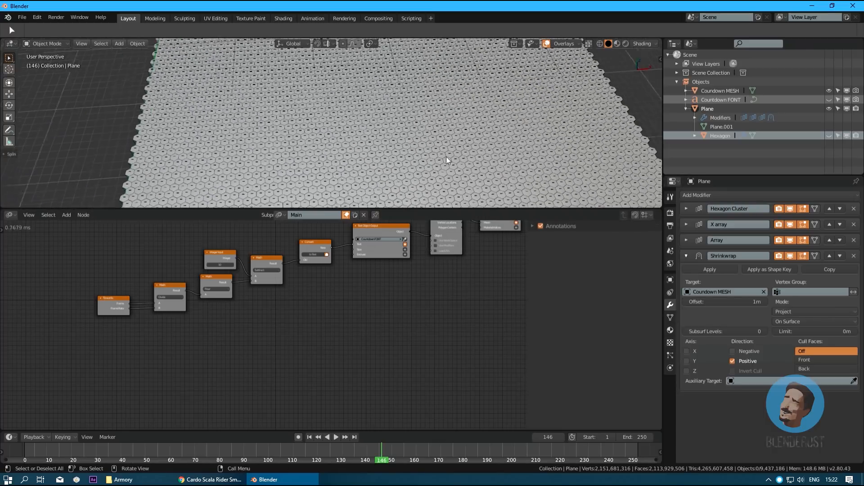
mouse_move(447, 156)
middle_mouse_down()
mouse_move(419, 121)
mouse_move(376, 156)
mouse_move(422, 121)
mouse_move(405, 155)
mouse_move(434, 155)
middle_mouse_up()
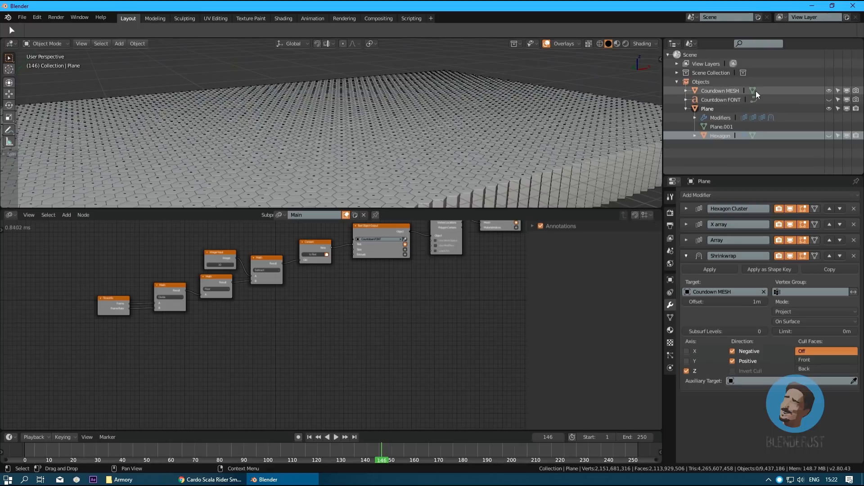
- Move the Coundown MESH horizontally onto the hexagon grid, about 23.1 m in X and 13.1 m in Y
left_click(738, 91)
scroll(422, 111, "down", 3)
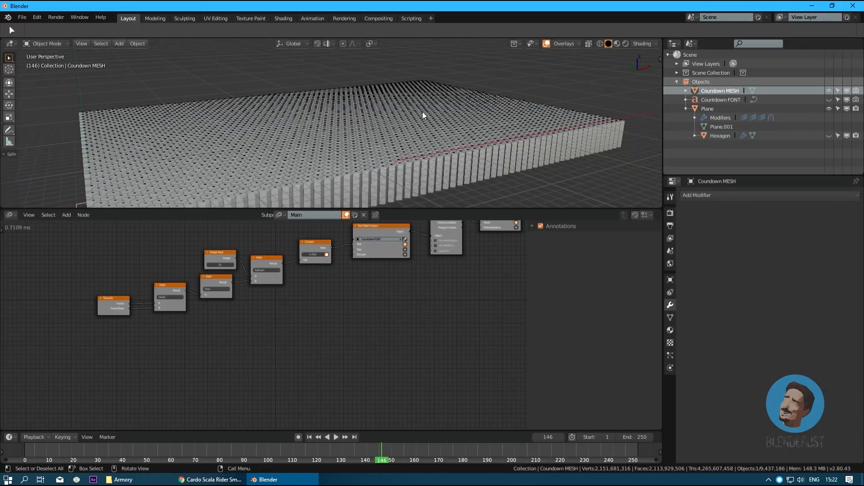
key("g")
key("shift+z")
left_click(524, 81)
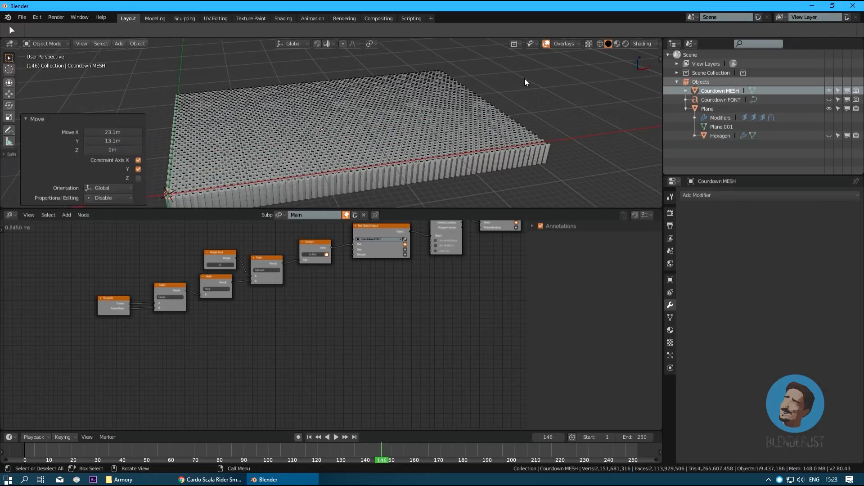
- Scale the number mesh up about 4.9 times and shift it about 4.36 m in X and -3.14 m in Y
scroll(374, 119, "up", 2)
key("s")
left_click(343, 118)
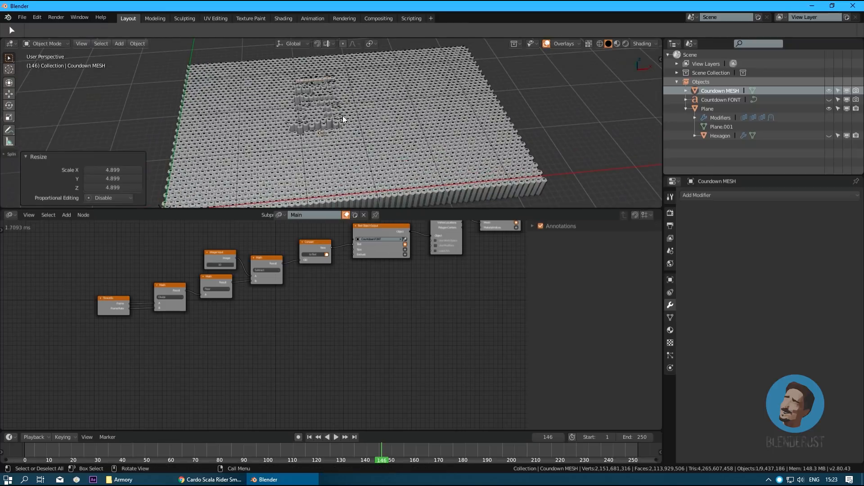
scroll(342, 115, "up", 1)
key("g")
key("shift+z")
left_click(385, 108)
scroll(381, 116, "up", 3)
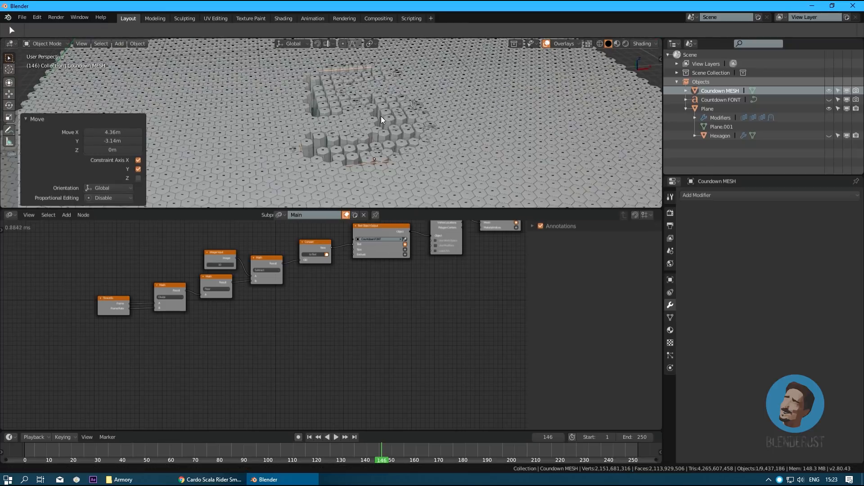
- Lower the number mesh along Z by about 0.007 m
scroll(381, 116, "down", 2)
middle_click_drag(384, 118, 406, 113)
key("g")
key("z")
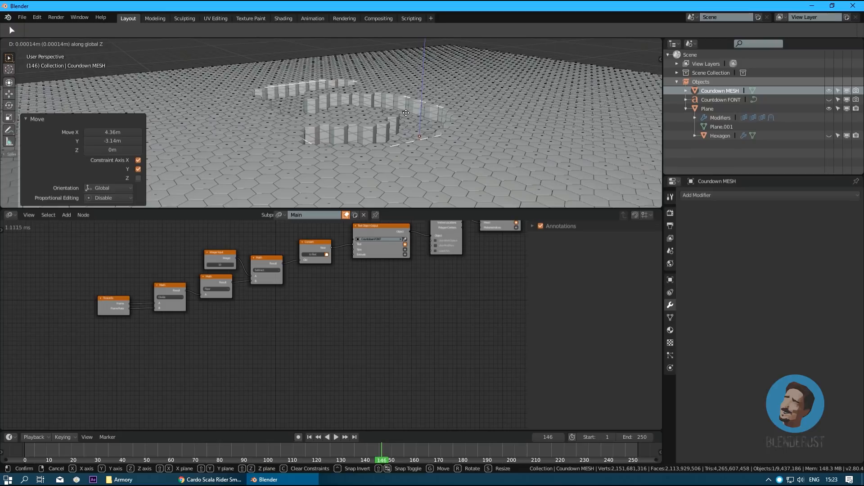
left_click(405, 113)
scroll(401, 121, "down", 2)
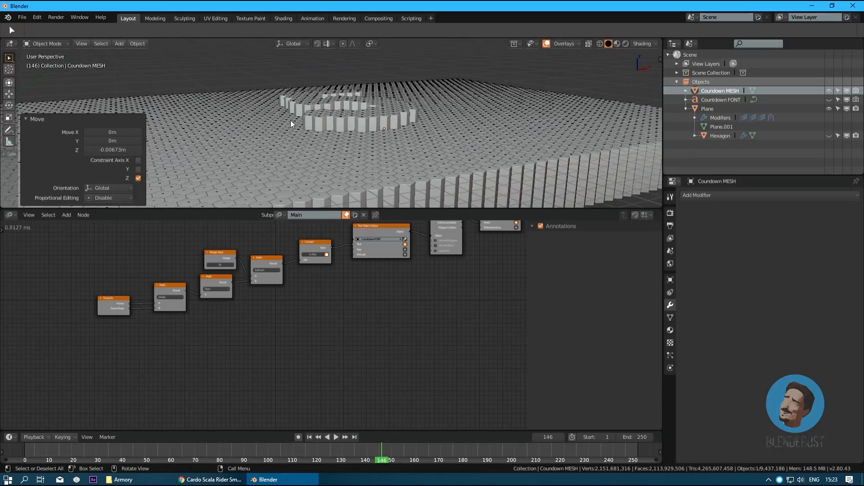
- Check the number mesh's height in a wireframe side view and lower it about 0.0057 m further along Z
mouse_move(342, 139)
middle_mouse_down()
mouse_move(323, 149)
mouse_move(339, 169)
mouse_move(375, 140)
mouse_move(349, 128)
middle_mouse_up()
key("KP_3")
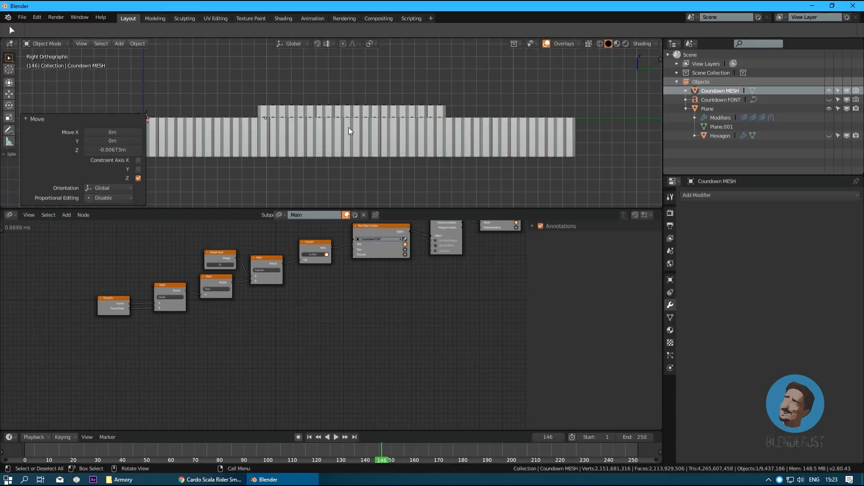
key("shift+z")
scroll(349, 128, "up", 10)
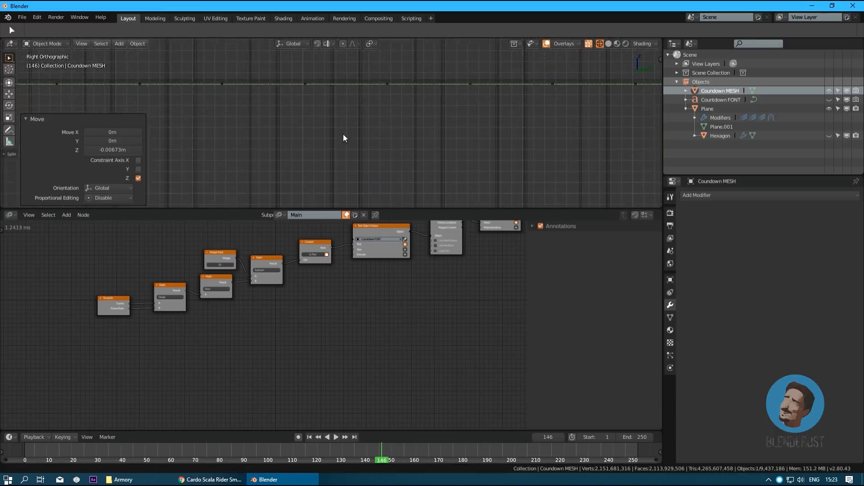
scroll(389, 102, "down", 2)
key("g")
key("z")
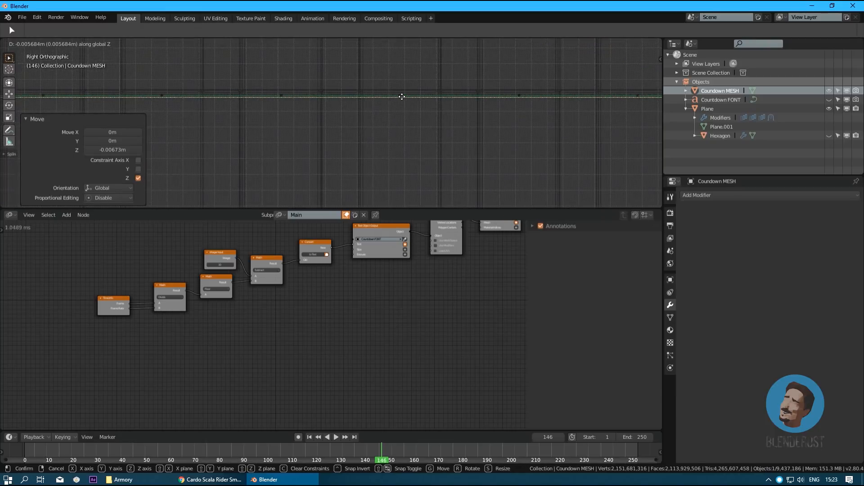
left_click(399, 97)
scroll(419, 106, "down", 1)
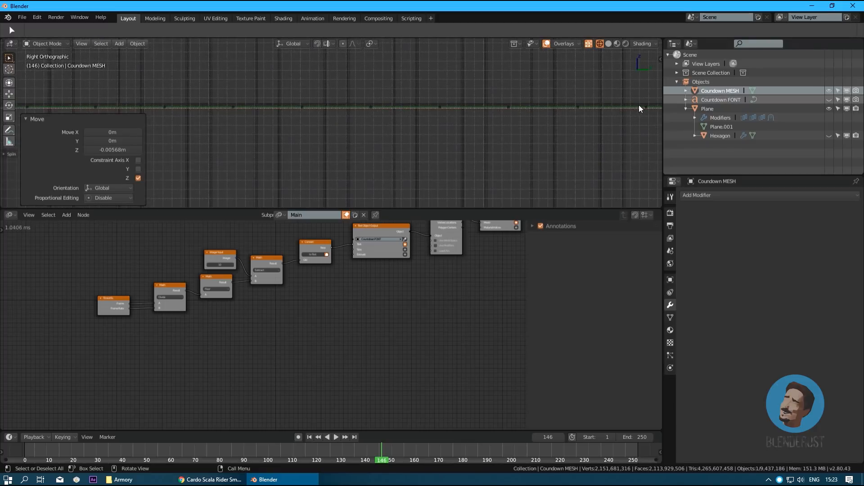
mouse_move(318, 103)
middle_mouse_down()
mouse_move(374, 92)
mouse_move(429, 106)
middle_mouse_up()
key("shift+z")
scroll(417, 101, "down", 6)
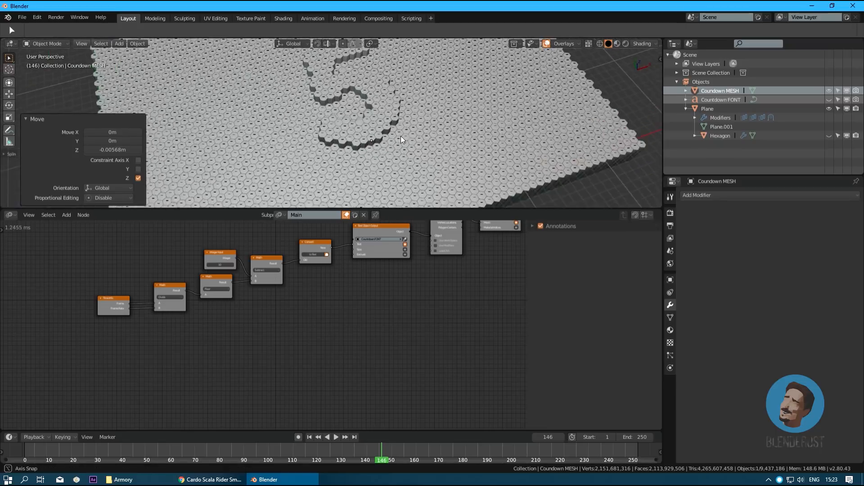
- Nudge the number mesh horizontally by about -0.3 m X, -0.53 m Y, and again by about 0.1 m X, -0.4 m Y
key("g")
key("z")
key("shift+z")
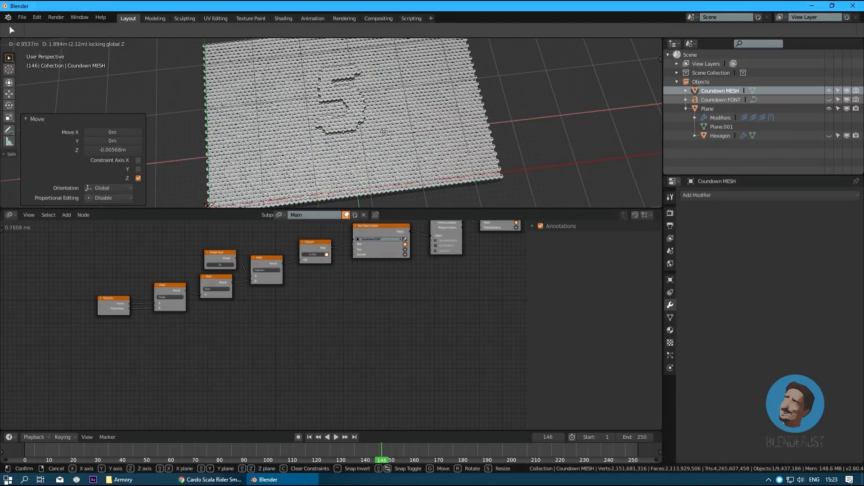
left_click(381, 145)
scroll(381, 145, "up", 4)
middle_click_drag(381, 143, 430, 136)
key("s")
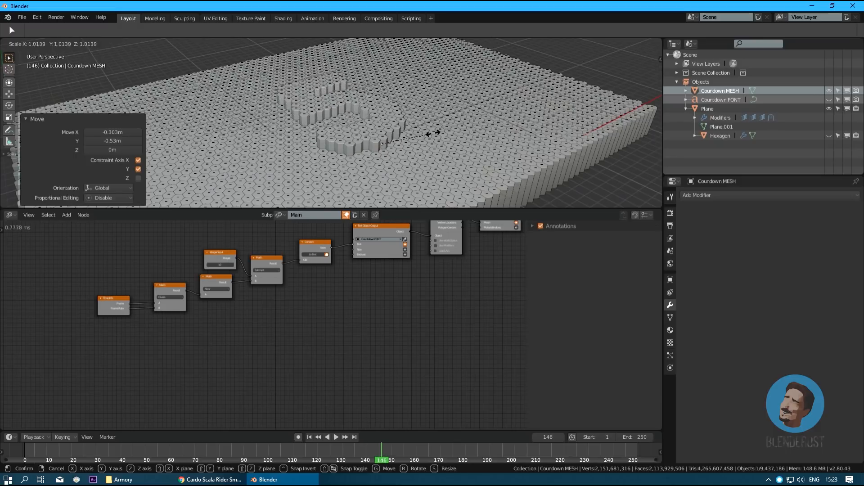
key("Escape")
scroll(378, 159, "up", 5)
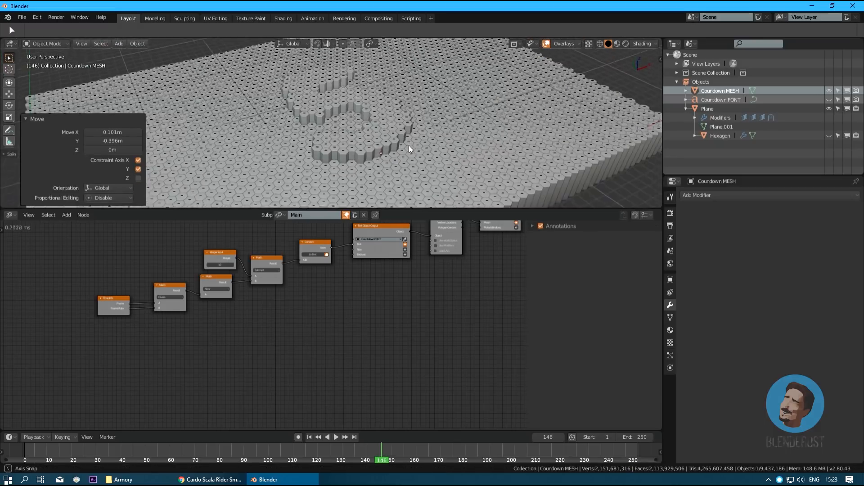
- Play the countdown, stop it at frame 140, and select the hexagon grid to inspect how the blocks form the digit
key("space")
left_click_drag(402, 449, 366, 450)
key("space")
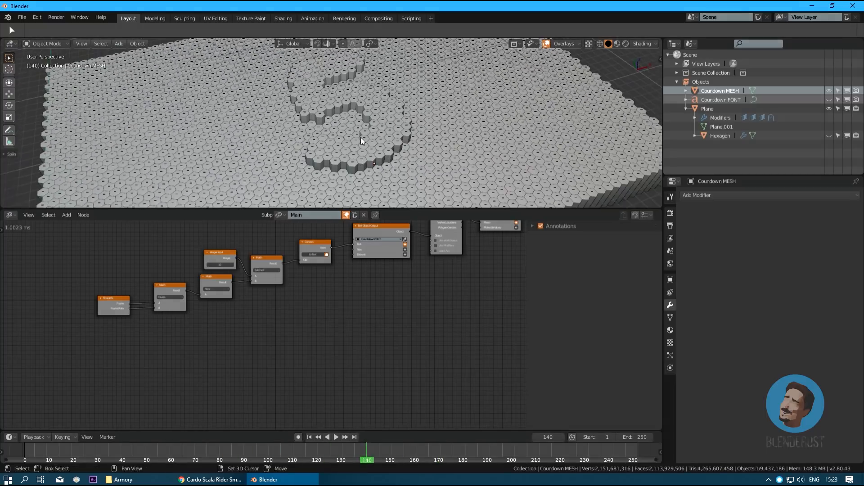
scroll(358, 137, "up", 3)
middle_click_drag(355, 138, 509, 126)
left_click(509, 126)
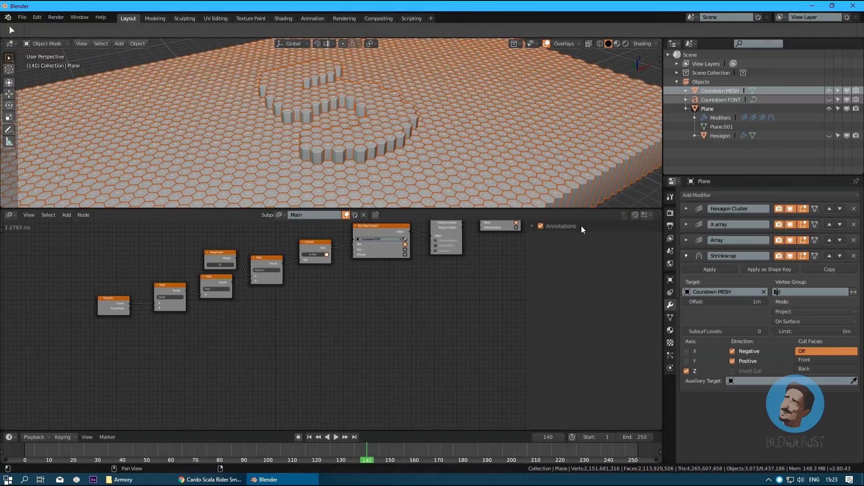
middle_click_drag(374, 135, 365, 168)
scroll(345, 132, "down", 5)
scroll(338, 123, "up", 10)
middle_click_drag(345, 135, 380, 314)
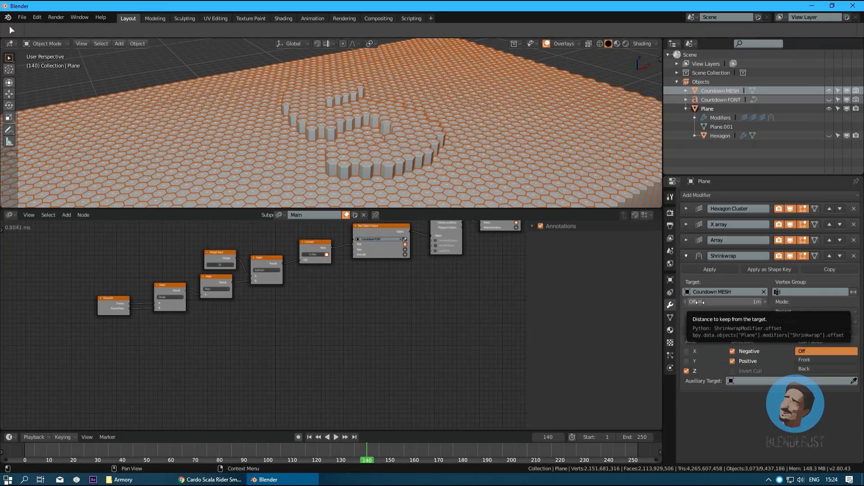
- Add a Math node to the countdown node tree and place it below the Floor and Subtract nodes
scroll(343, 331, "up", 2)
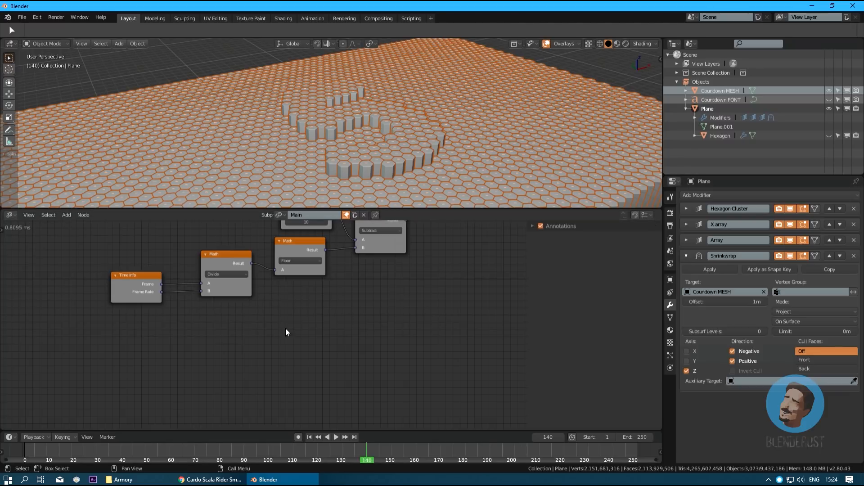
middle_click_drag(286, 329, 273, 341)
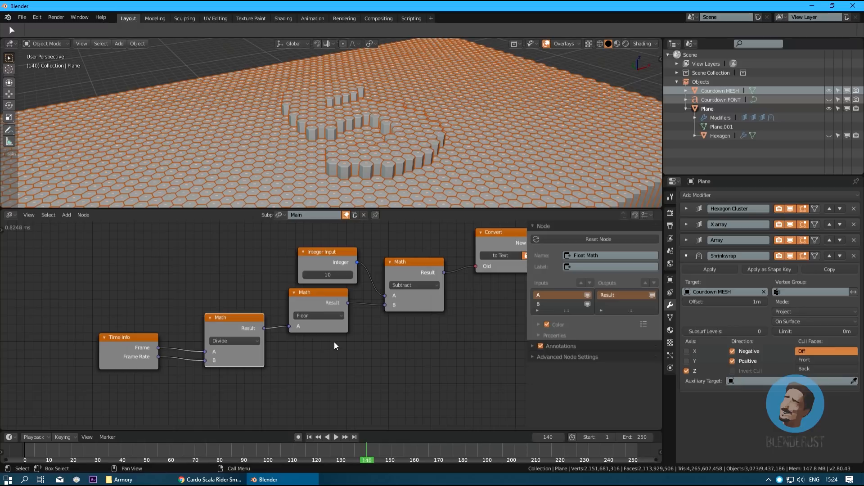
middle_click_drag(307, 300, 280, 260)
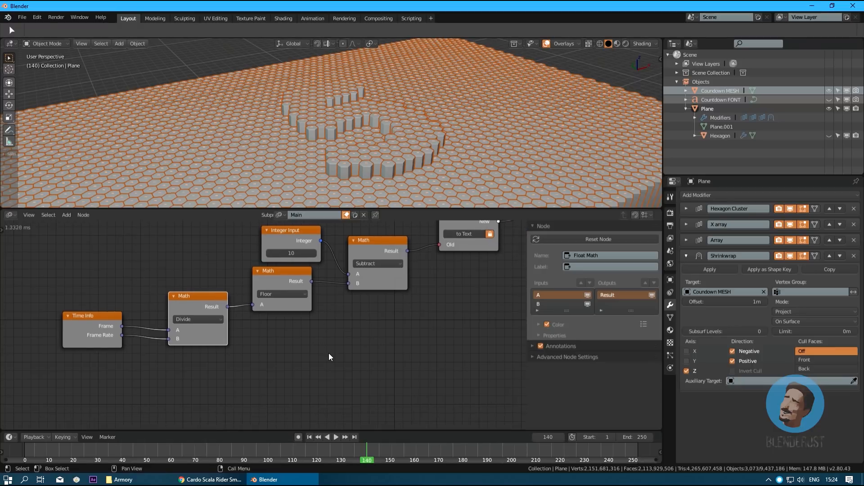
key("shift+a")
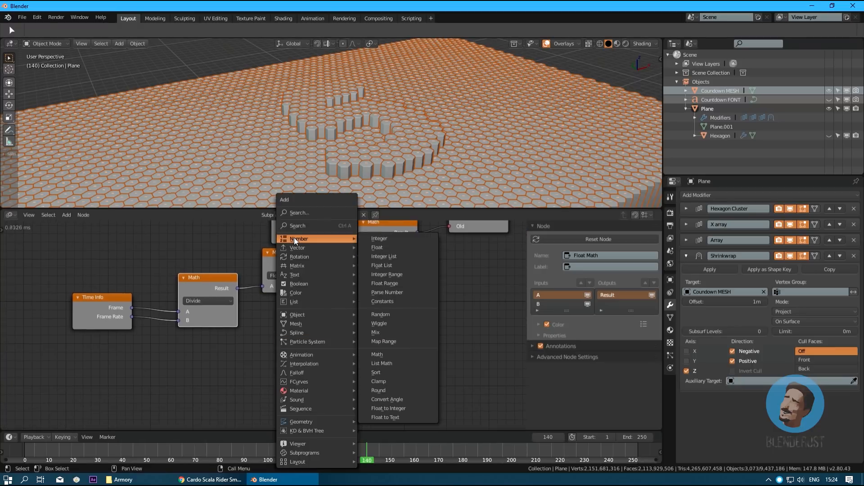
left_click_drag(203, 310, 192, 308)
key("shift+a")
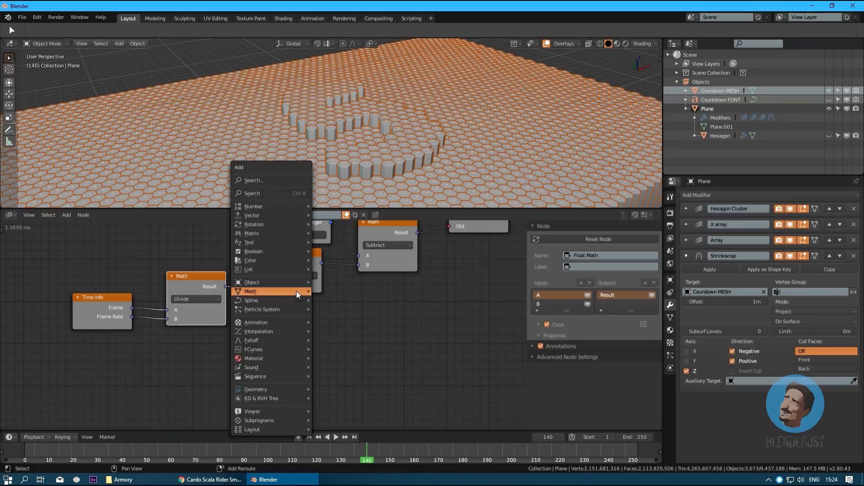
mouse_move(256, 205)
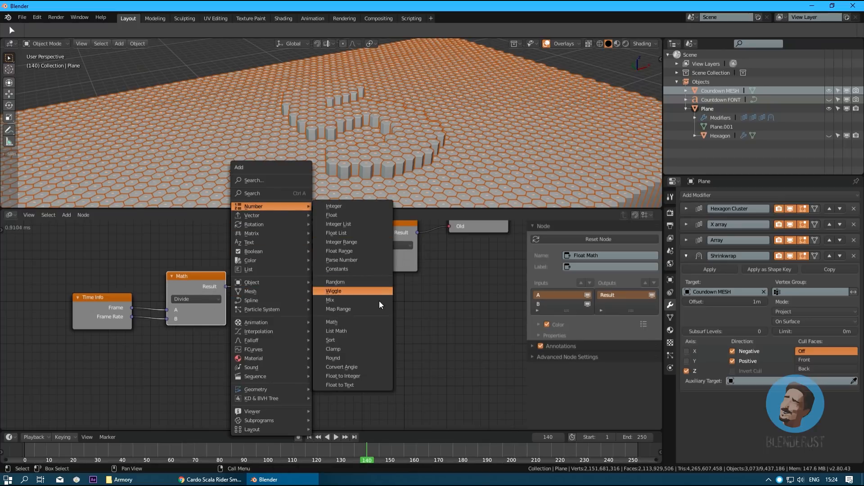
left_click(339, 322)
left_click_drag(306, 266, 294, 268)
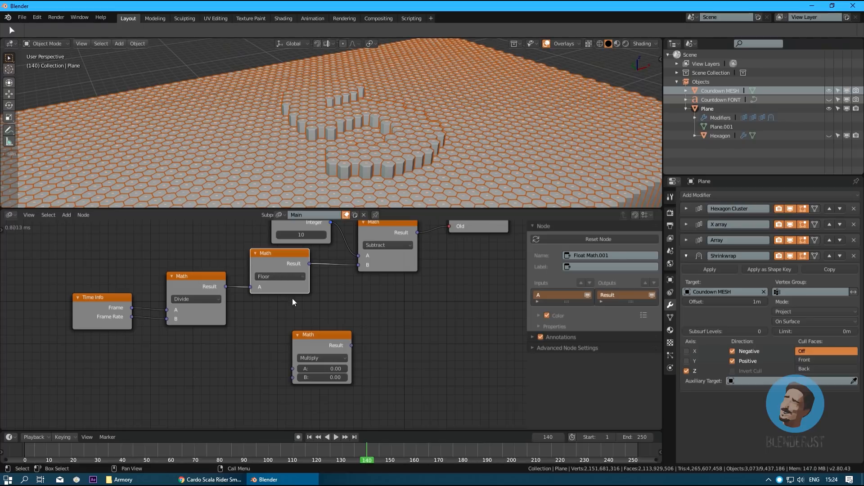
left_click_drag(316, 335, 373, 328)
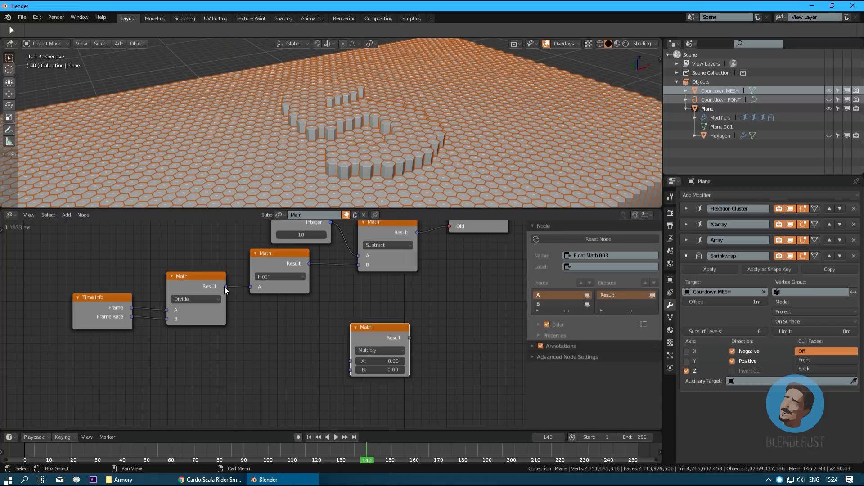
- Make the new Math node subtract the Floor result (B) from the Divide result (A)
left_click_drag(225, 286, 351, 362)
left_click(363, 352)
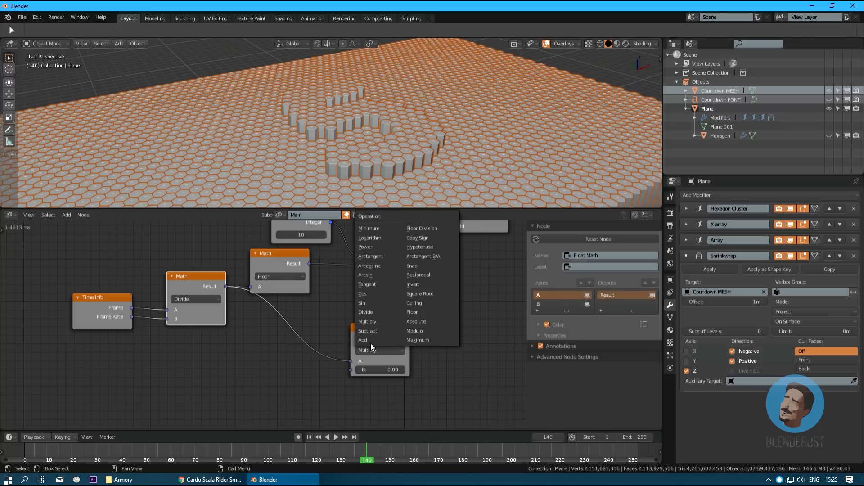
left_click(371, 343)
left_click_drag(311, 265, 350, 370)
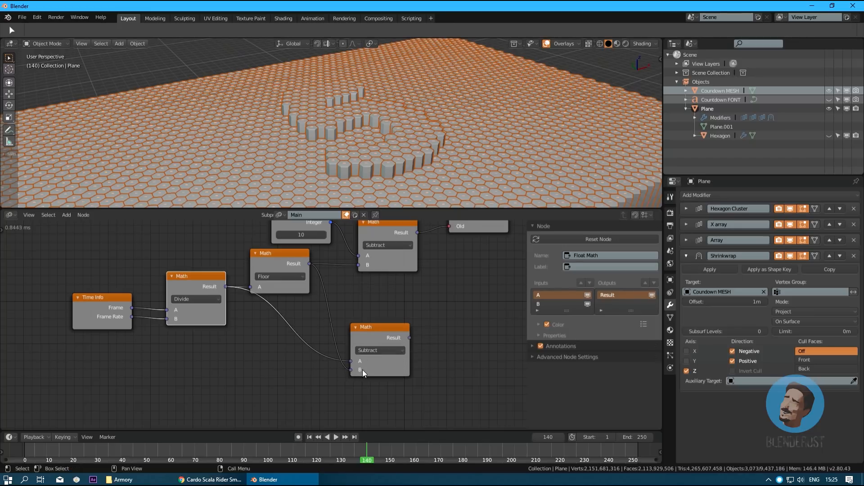
- Add a Viewer node, connect the new Subtract node's result to it, and line the two nodes up
middle_click_drag(438, 353, 349, 337)
key("shift+a")
mouse_move(329, 444)
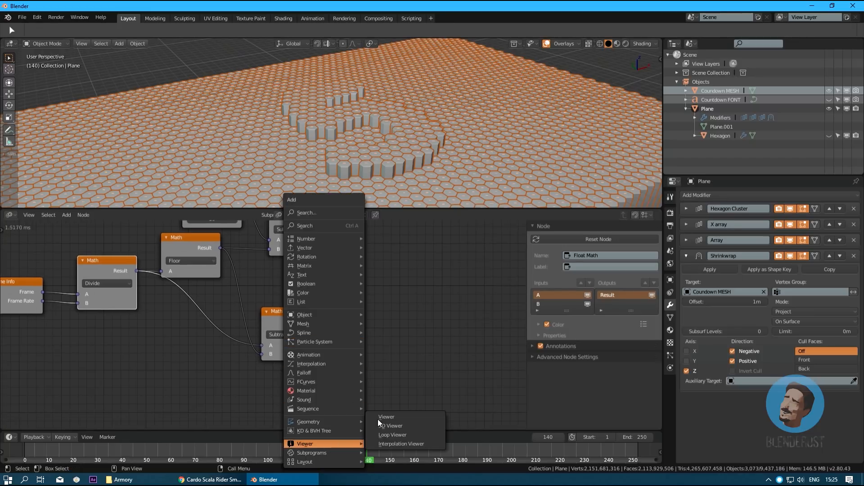
left_click(405, 417)
left_click(396, 347)
left_click_drag(320, 323, 378, 351)
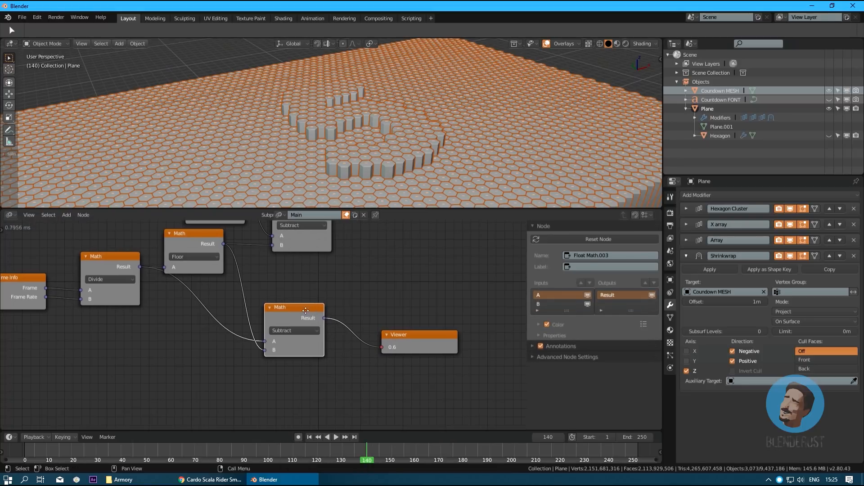
left_click_drag(305, 310, 308, 310)
left_click_drag(419, 341, 410, 309)
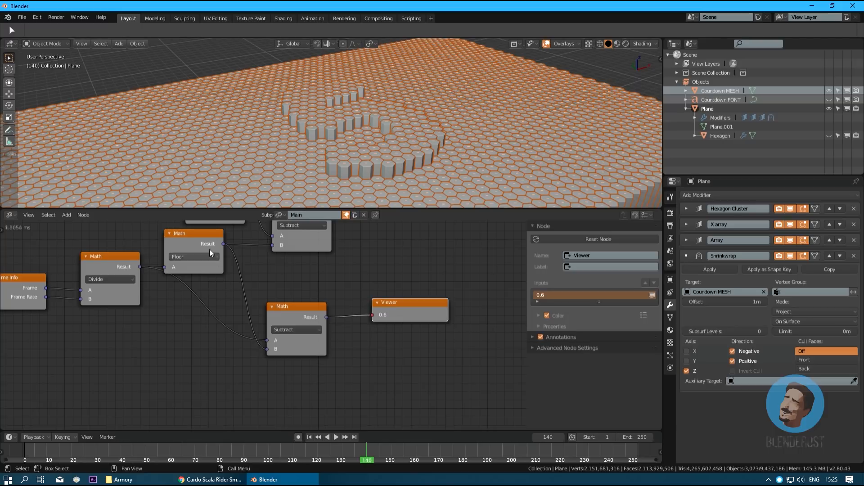
- Add a Combine Vector node beside the 3D Viewer and connect the lower Subtract node's result to its Z input
middle_click_drag(209, 250, 221, 256)
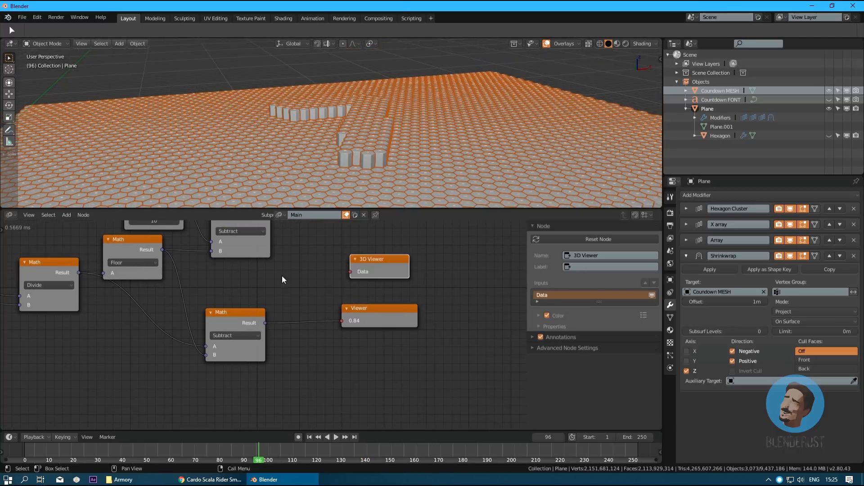
key("shift+a")
mouse_move(231, 72)
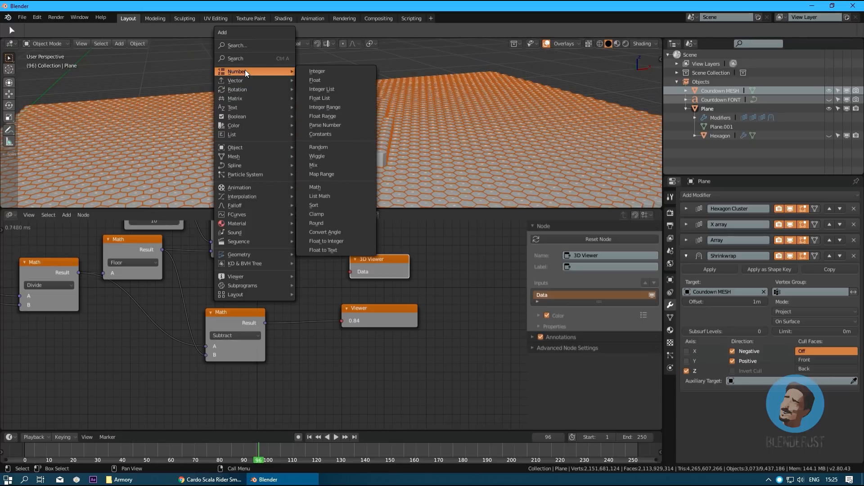
mouse_move(259, 80)
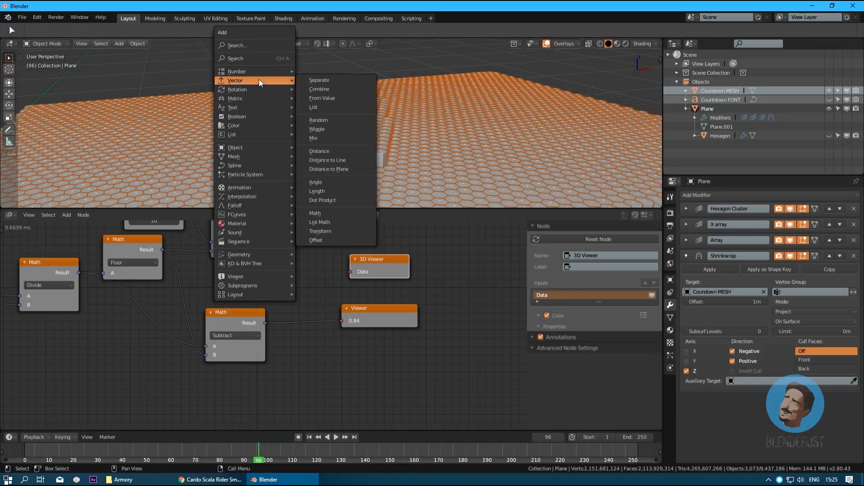
left_click(338, 92)
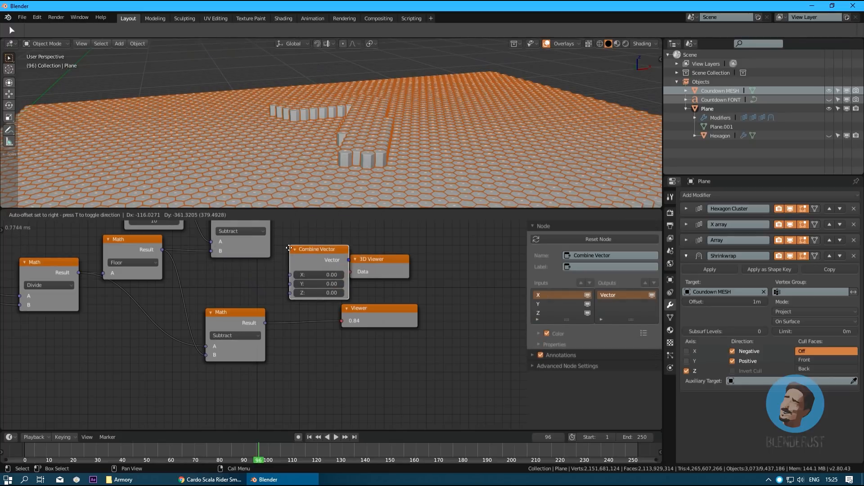
left_click_drag(268, 323, 280, 298)
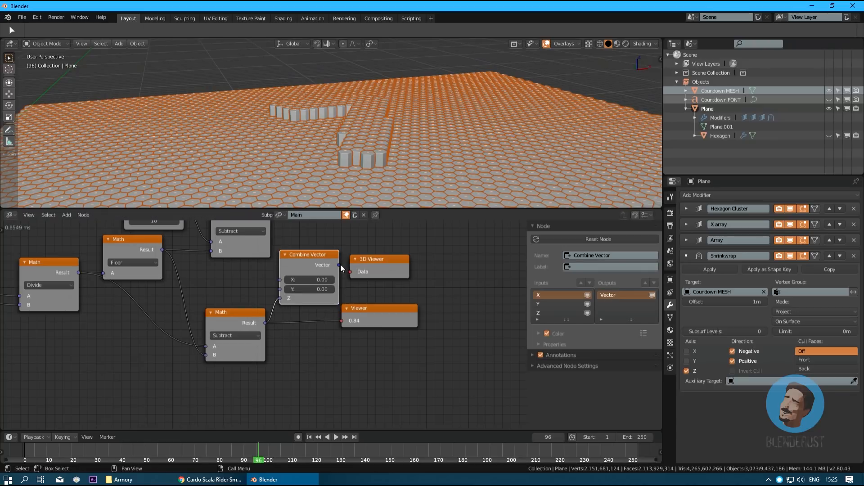
- Connect the combined vector to the 3D Viewer's Data input and set the viewer's width to 19
left_click_drag(339, 265, 337, 240)
left_click(414, 271)
left_click_drag(391, 257, 337, 257)
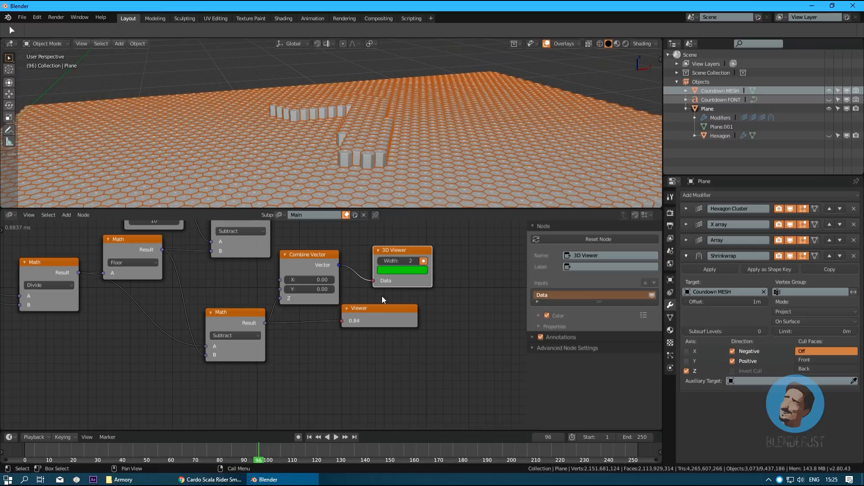
left_click_drag(394, 261, 407, 261)
- Play the animation and watch how the green viewer point moves at the grid's corner
scroll(374, 141, "down", 4)
middle_click_drag(374, 141, 320, 130)
key("space")
scroll(268, 137, "up", 10)
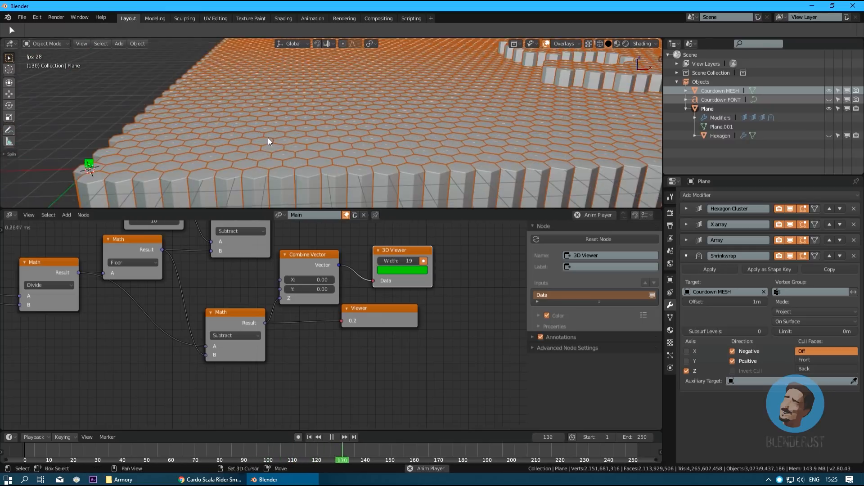
scroll(373, 145, "down", 6)
scroll(387, 148, "up", 2)
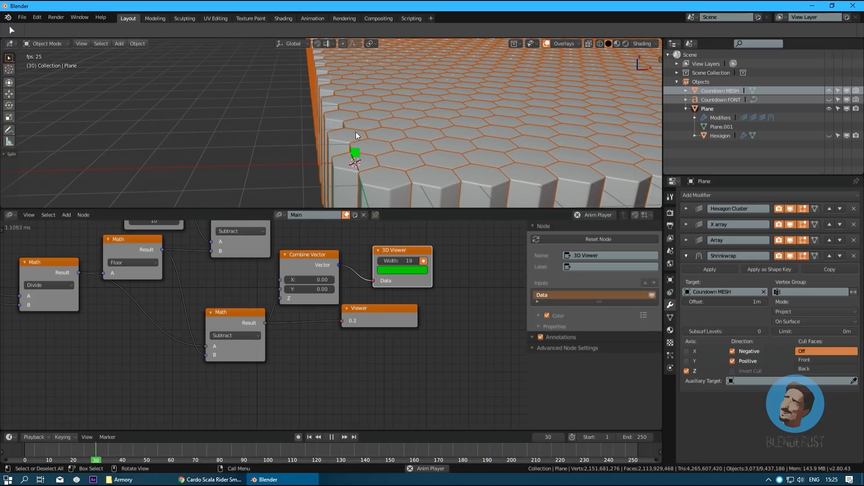
- Stop playback and delete the 3D Viewer, Combine Vector and Viewer nodes
key("x")
key("space")
left_click(307, 263)
key("x")
left_click_drag(375, 322, 382, 353)
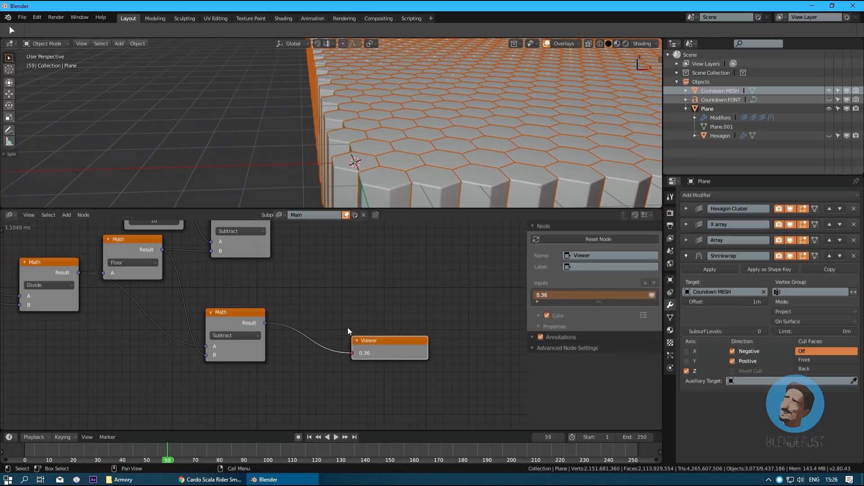
key("x")
- Add an Object Attribute Output node and place it to the right of the lower Subtract node
middle_click_drag(385, 333, 341, 341)
scroll(338, 341, "down", 2)
key("shift+a")
mouse_move(287, 311)
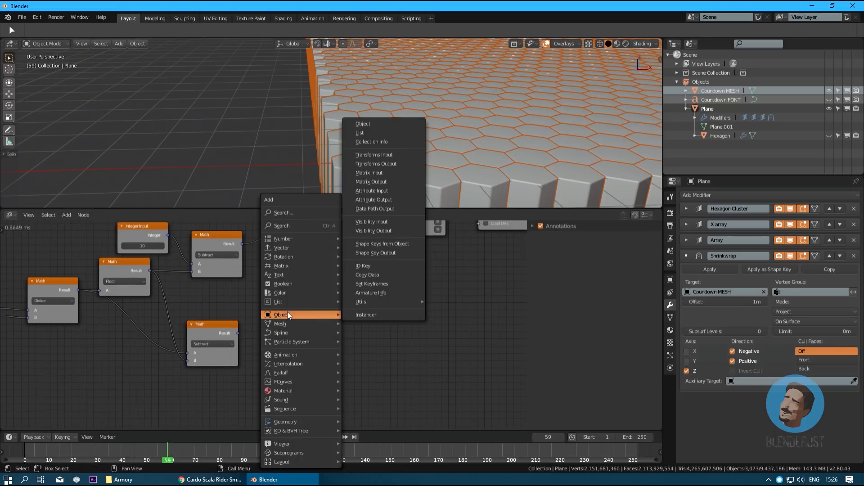
left_click(388, 198)
left_click(339, 312)
scroll(342, 316, "down", 3)
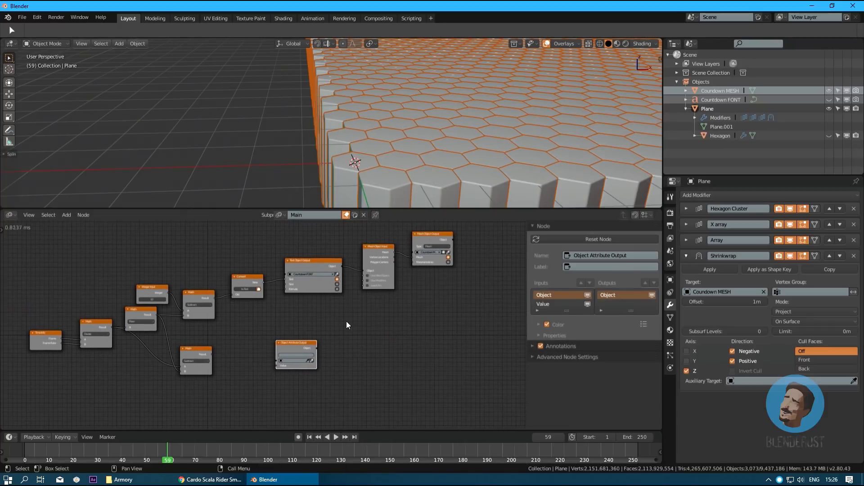
scroll(315, 333, "up", 1)
left_click_drag(347, 349, 392, 351)
- Assign the Plane object to the Object Attribute Output node
key("shift+a")
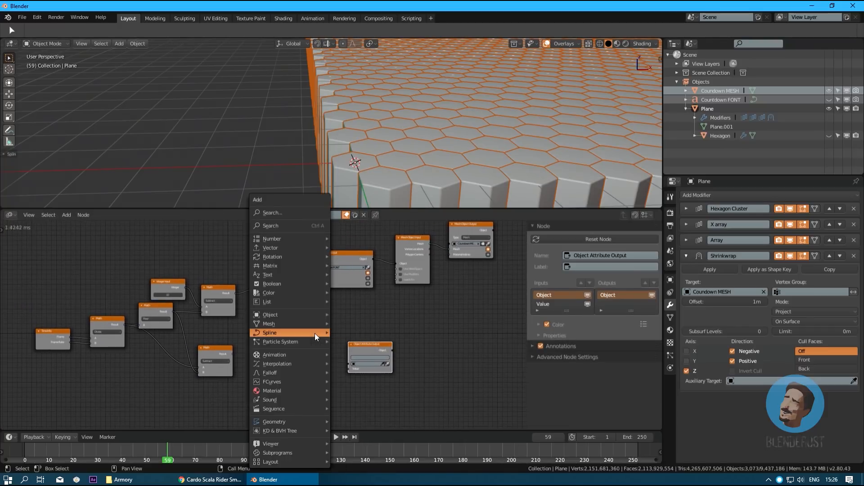
scroll(387, 367, "up", 4)
left_click(396, 378)
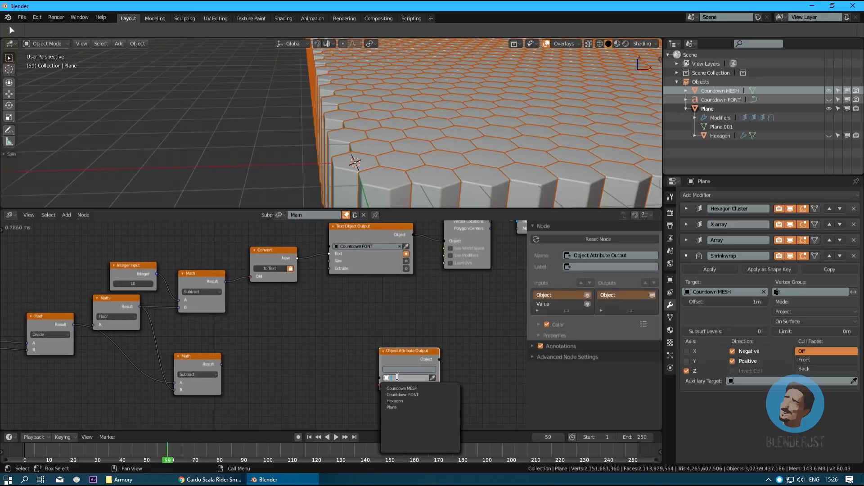
left_click(392, 408)
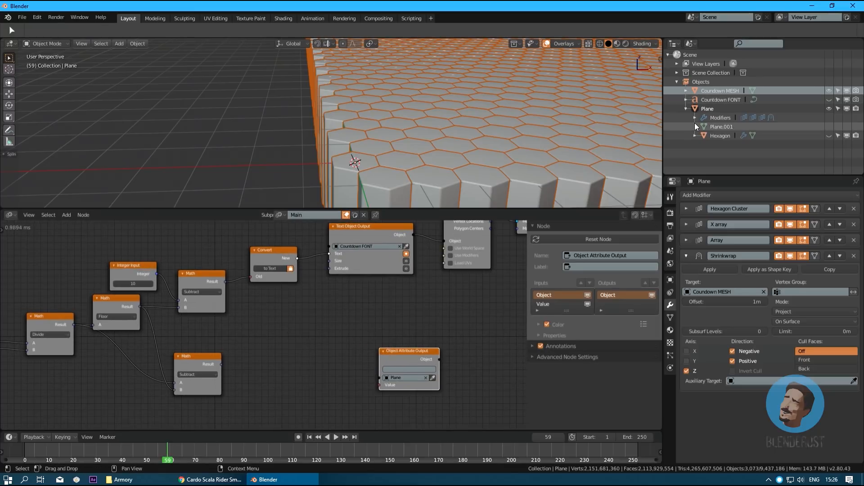
- Rename the Plane object as Grid
left_click(707, 112)
double_click(702, 110)
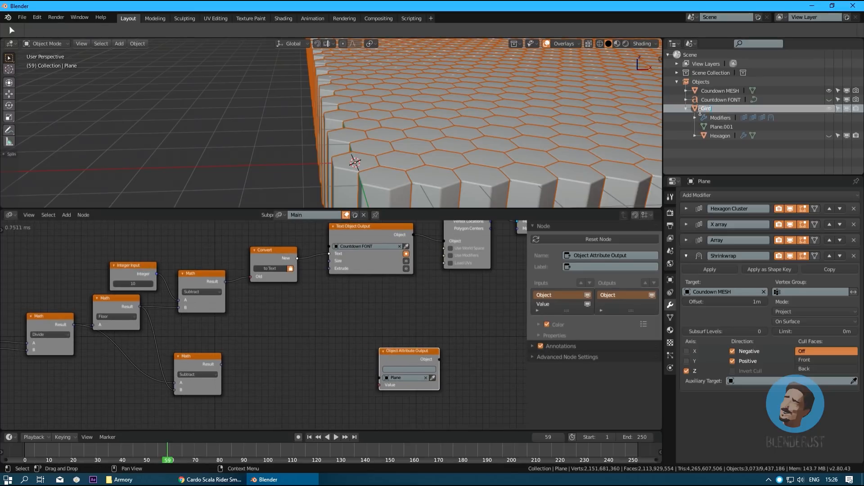
key("Return")
double_click(706, 112)
type("Grid")
key("Return")
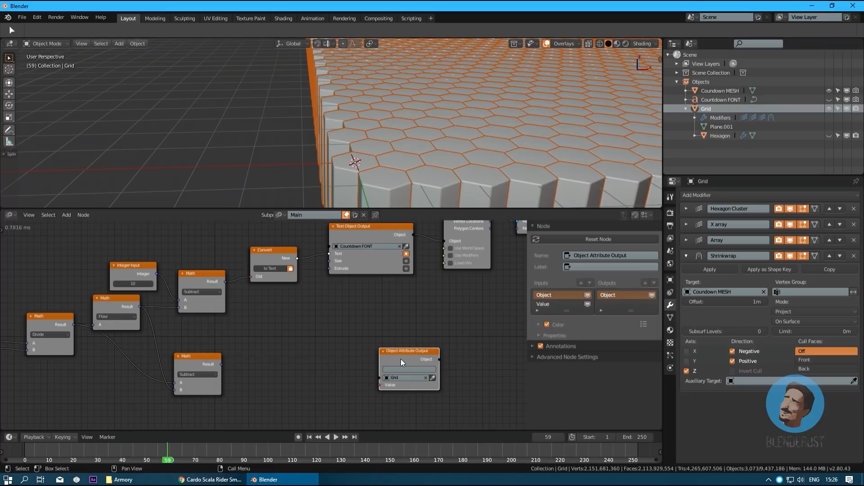
- Copy the Shrinkwrap offset's data path into the Object Attribute Output node and connect the lower Subtract result to its Value input
left_click_drag(401, 358, 323, 359)
scroll(242, 358, "up", 3)
middle_click_drag(242, 358, 247, 320)
scroll(316, 342, "up", 1)
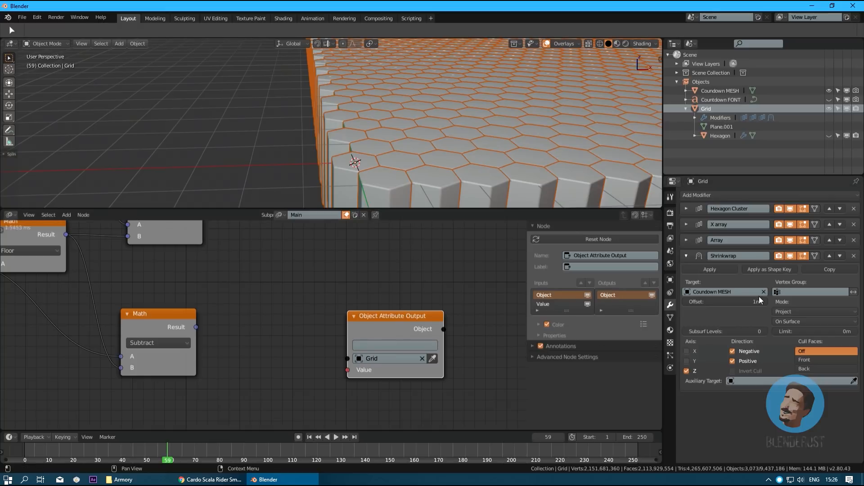
right_click(710, 300)
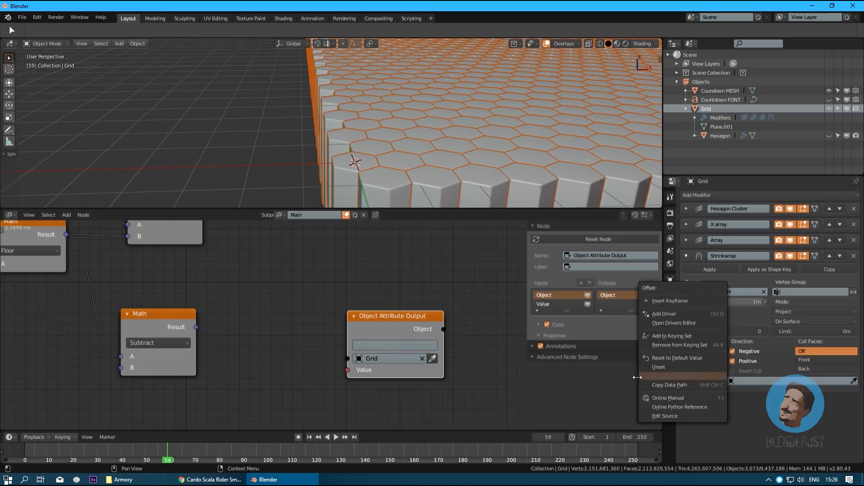
left_click(666, 384)
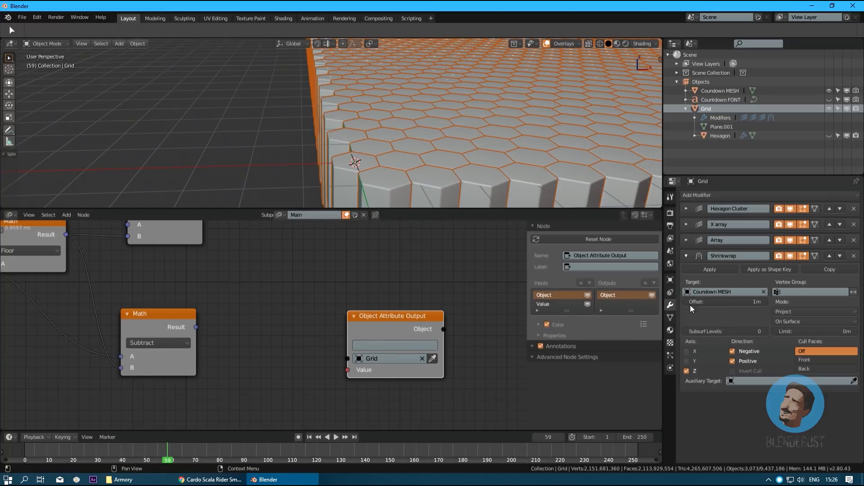
left_click(364, 345)
type("modifiers[\"Shrinkwrap\"].offset")
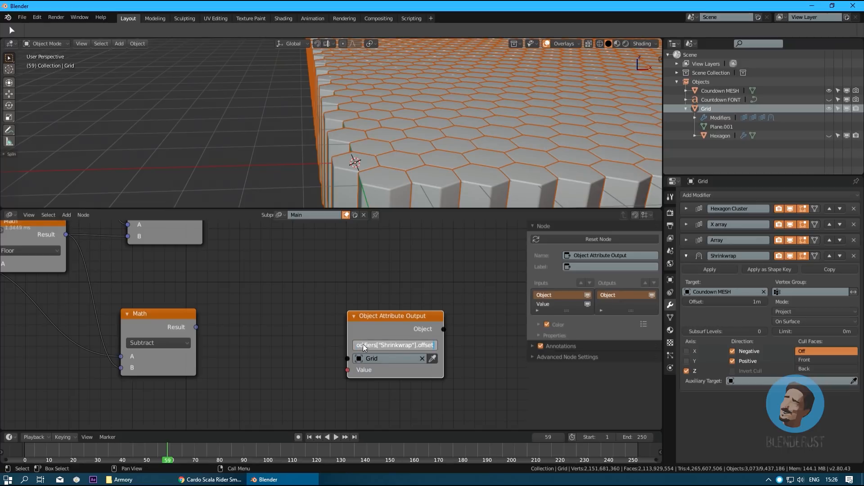
key("Return")
left_click_drag(195, 328, 348, 370)
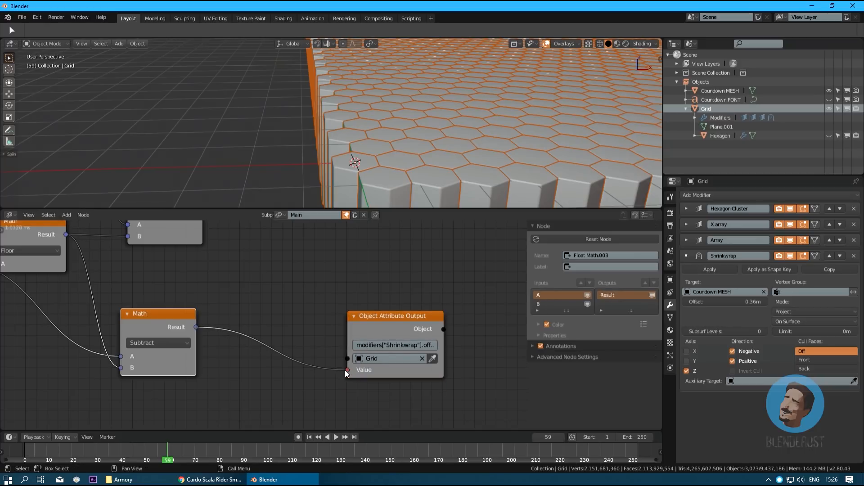
- Play the countdown and replay it from the first frame to examine how the digit blocks rise each second
mouse_move(366, 153)
middle_mouse_down()
mouse_move(401, 121)
mouse_move(366, 147)
middle_mouse_up()
key("space")
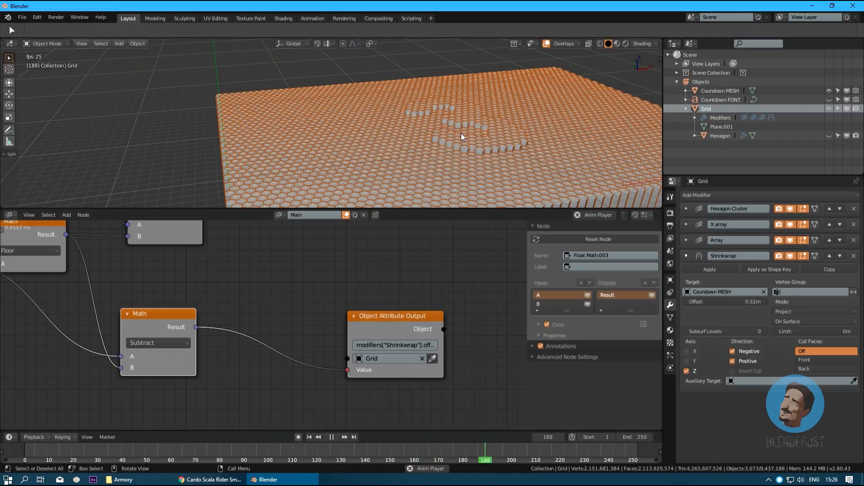
scroll(458, 141, "up", 5)
middle_click_drag(422, 148, 444, 133)
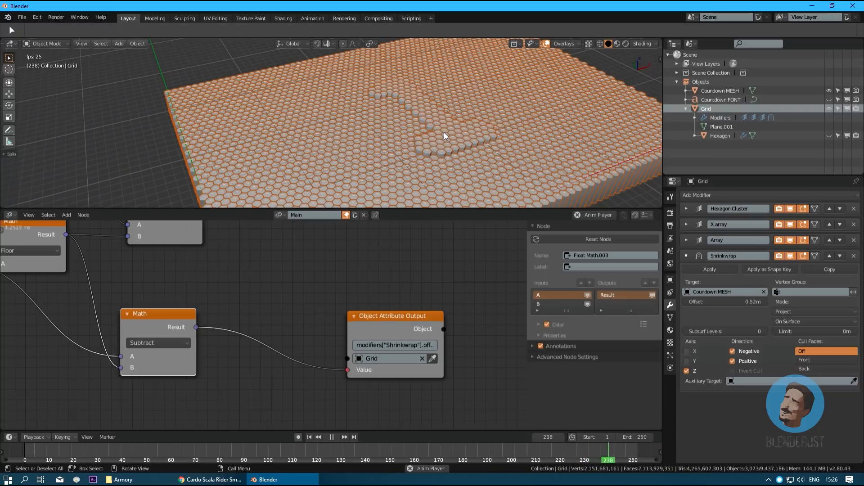
key("space")
key("shift+Left")
key("space")
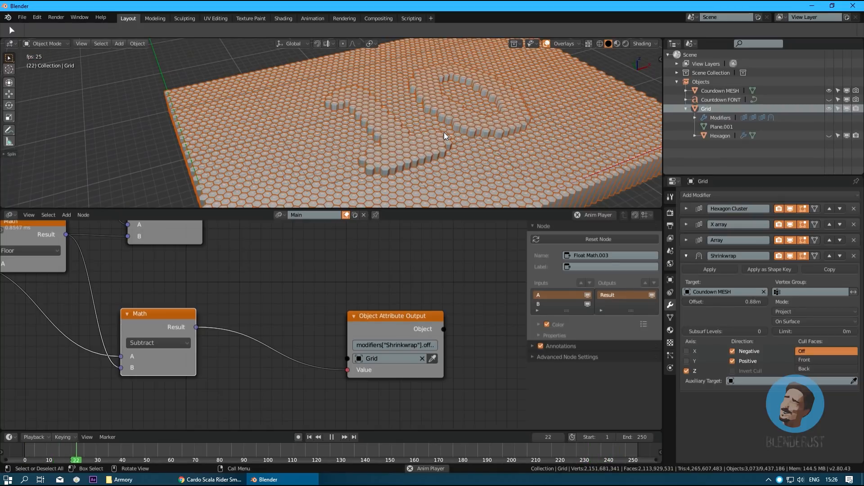
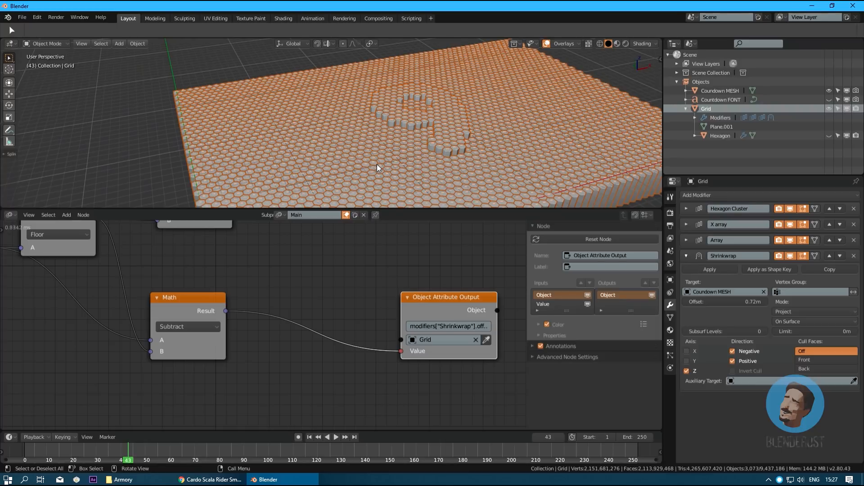
- Add a Map Range node, connect the lower Subtract result to its Value input, and enable Interpolate
scroll(343, 274, "up", 2, "ctrl")
key("shift+a")
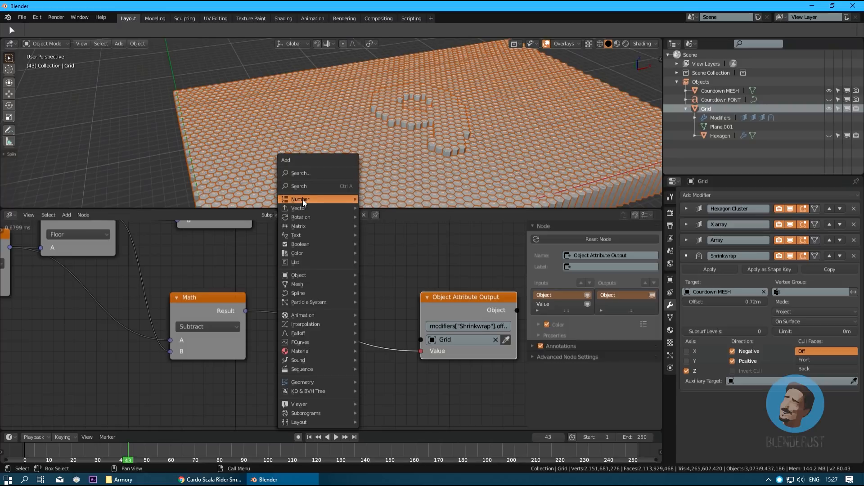
mouse_move(333, 199)
left_click(395, 304)
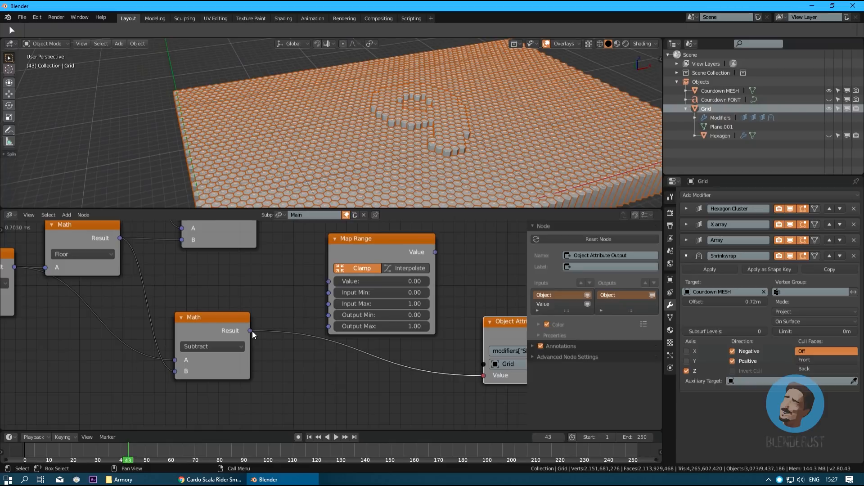
left_click_drag(251, 332, 329, 282)
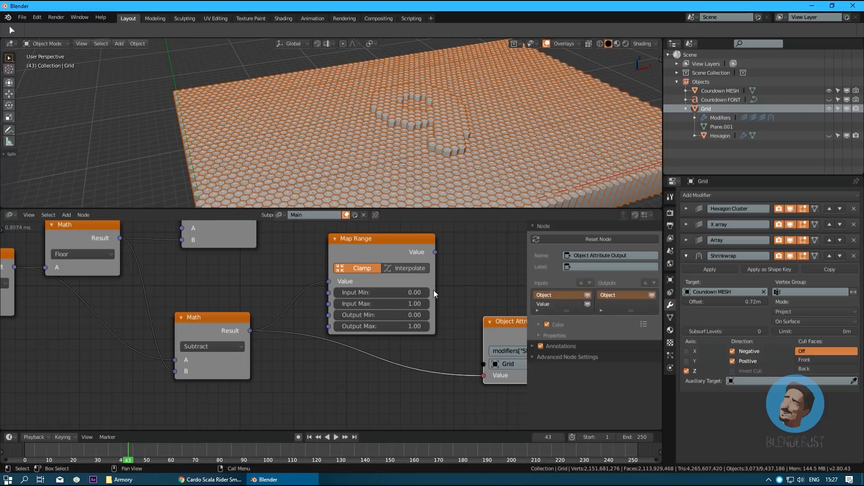
left_click(412, 268)
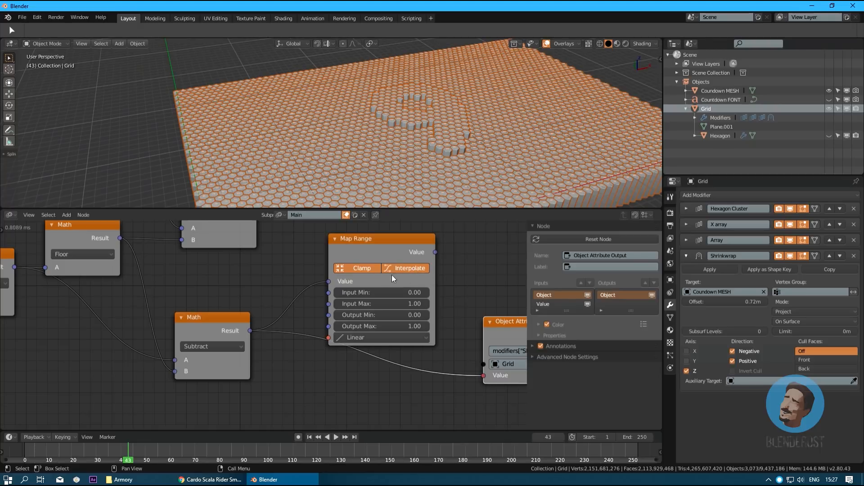
- Add a Curve Interpolation node and place it below the lower Subtract node
middle_click_drag(281, 368, 296, 320)
key("shift+a")
mouse_move(260, 363)
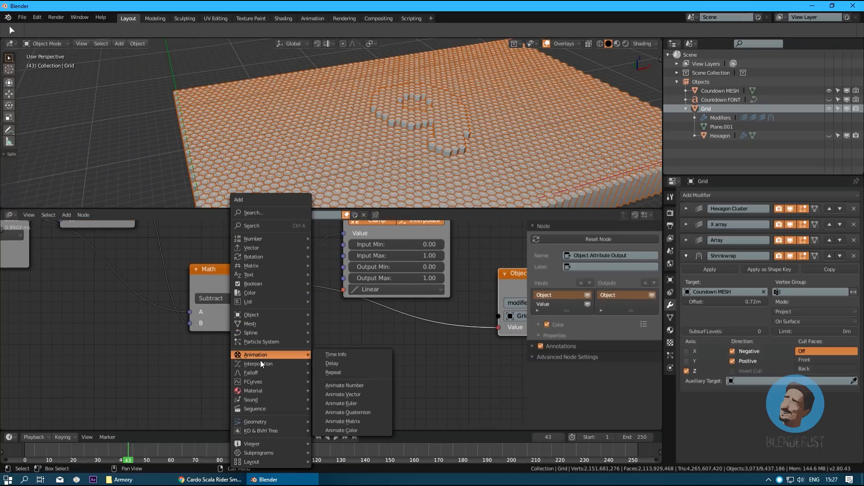
left_click(348, 371)
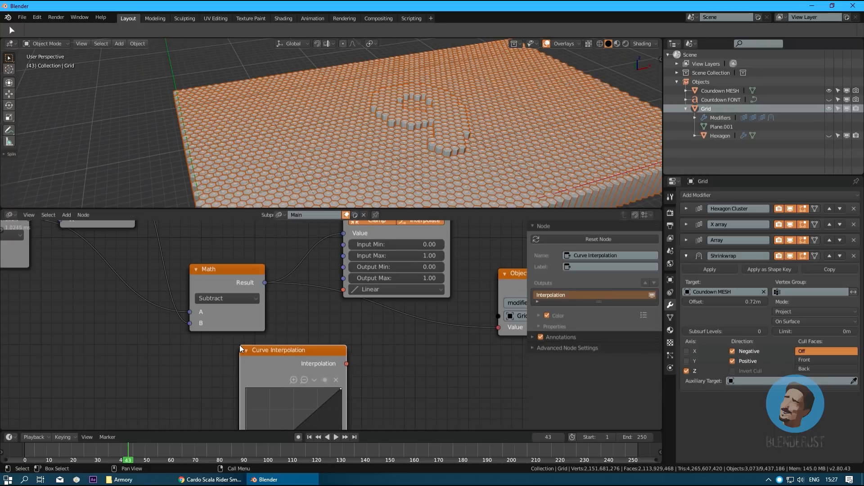
left_click(247, 291)
scroll(274, 343, "down", 1, "shift")
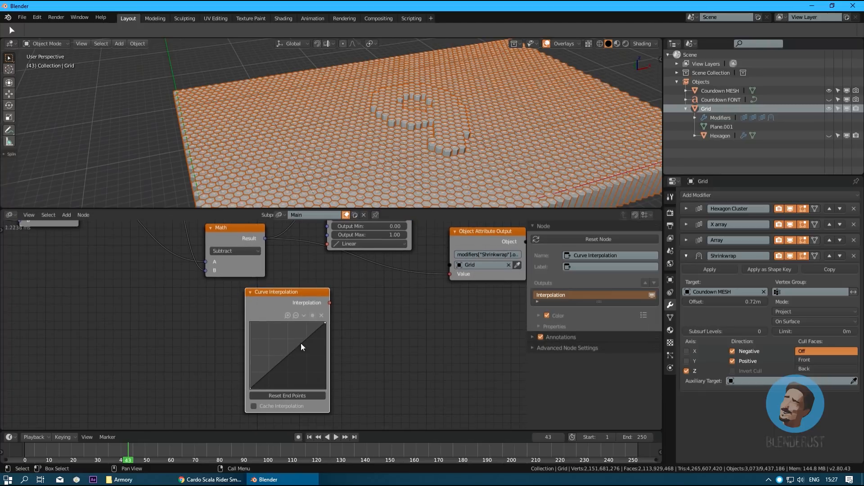
middle_click_drag(260, 307, 277, 314)
left_click_drag(276, 314, 248, 306)
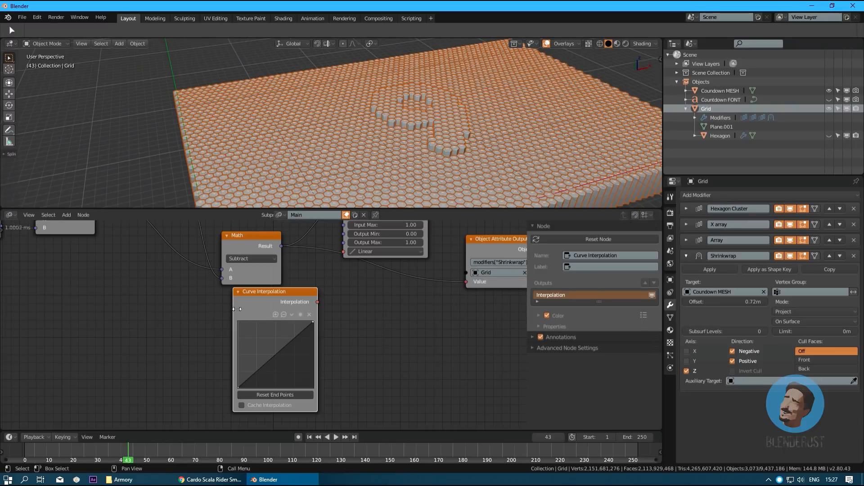
- Shape the interpolation curve into an arch with its end point at X 1, Y 0 and its middle point at Y 1
left_click_drag(276, 356, 313, 378)
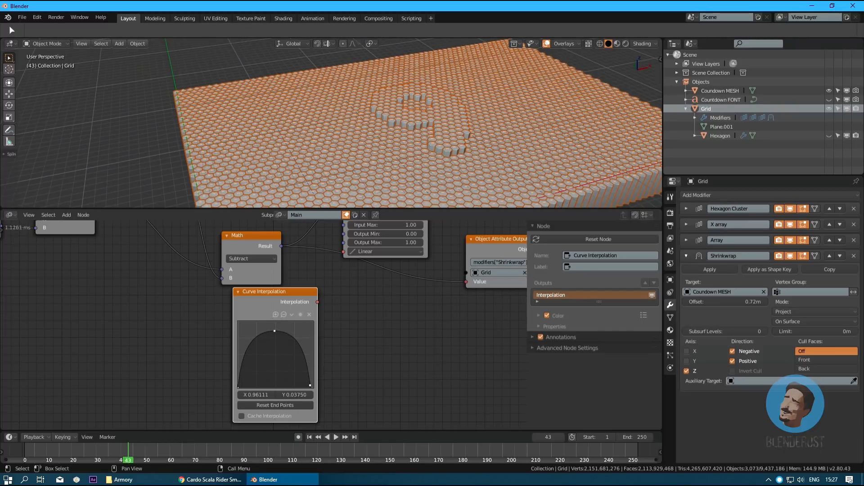
left_click(298, 395)
type("0")
key("Return")
left_click(257, 395)
type("1")
key("Return")
left_click(273, 330)
left_click_drag(291, 394, 292, 395)
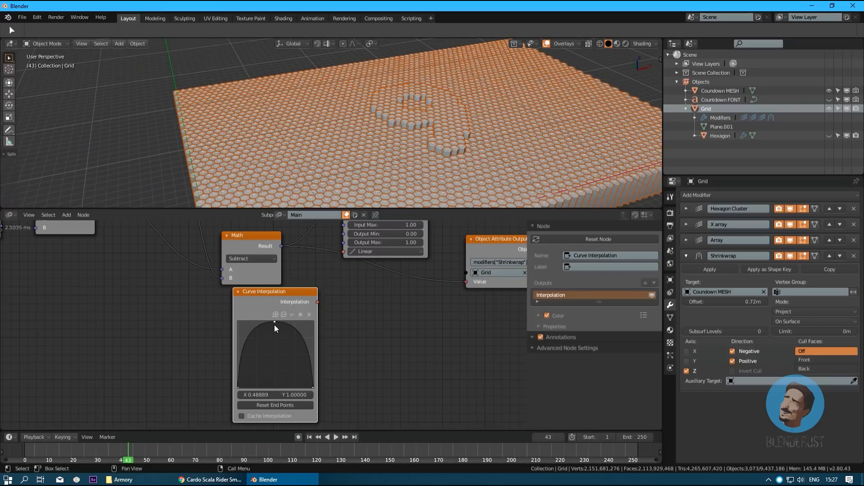
- Try a vector handle on the interpolation curve's middle point, and return that point to an auto handle
left_click(291, 315)
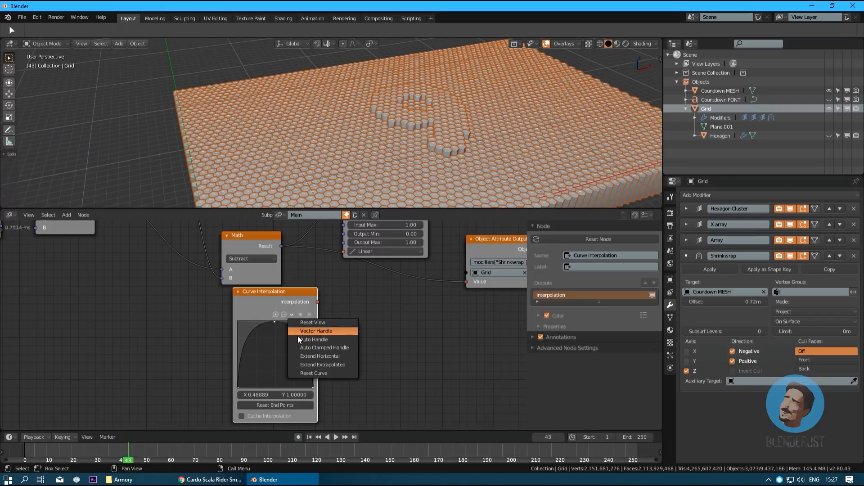
left_click(298, 332)
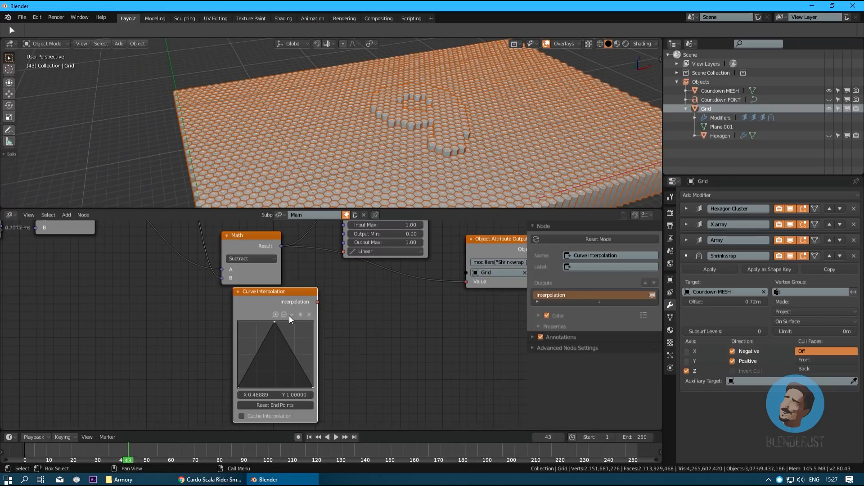
left_click(290, 315)
left_click(300, 340)
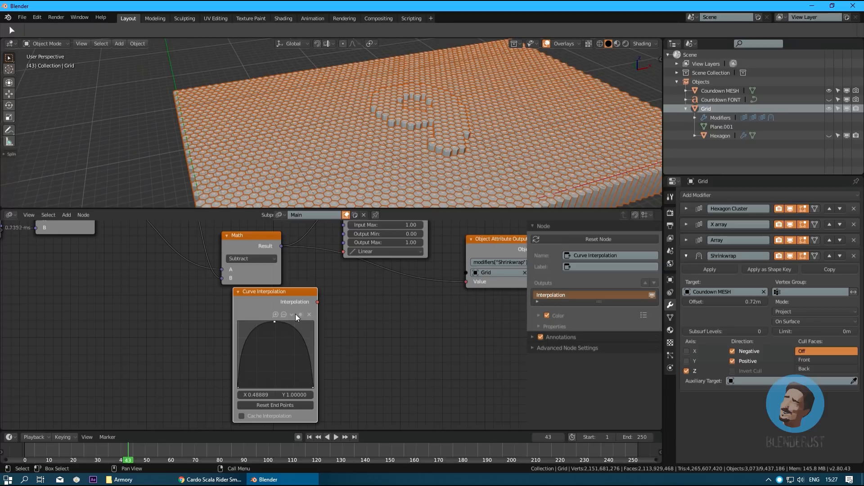
- Set the interpolation curve's start and end points to vector handles
left_click(289, 317)
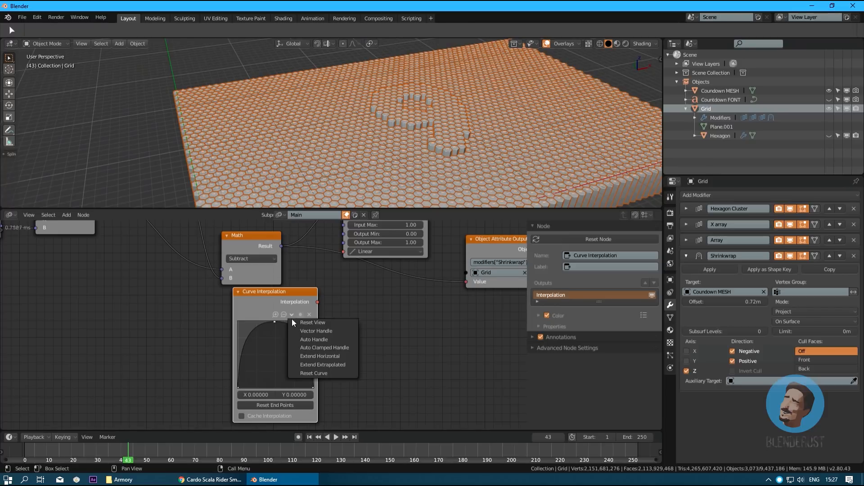
left_click(297, 330)
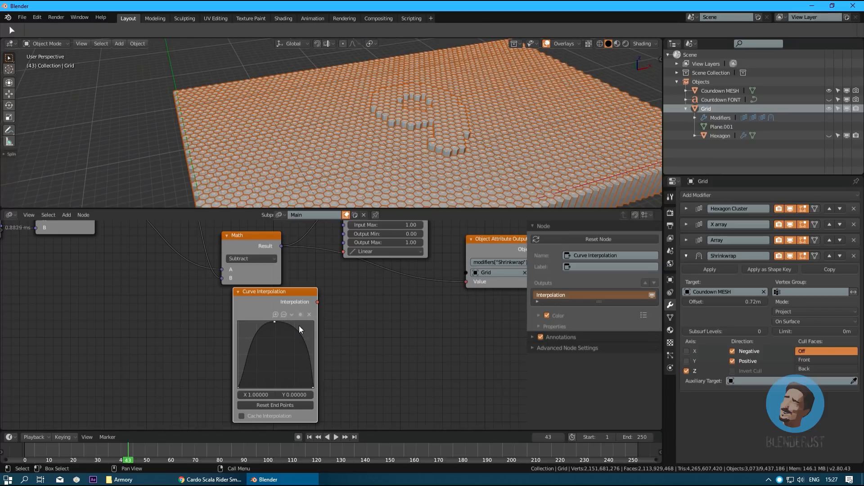
left_click(293, 314)
left_click(301, 354)
- Connect the Curve Interpolation node's Interpolation output to the Map Range node's Interpolation input
left_click_drag(287, 331, 343, 279)
middle_click_drag(329, 316, 302, 337)
middle_click_drag(417, 228, 355, 321)
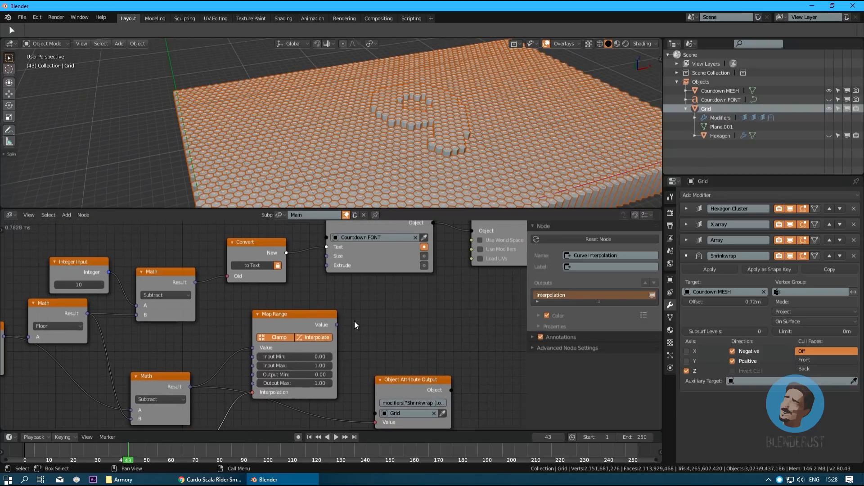
- Add a Combine Vector node and link the Map Range node's Value output to its Z input
scroll(354, 321, "down", 2)
key("shift+a")
mouse_move(386, 301)
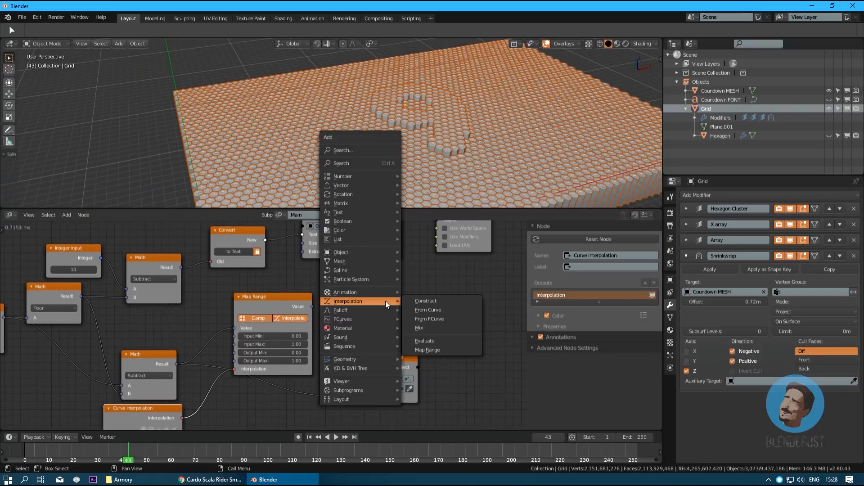
mouse_move(406, 183)
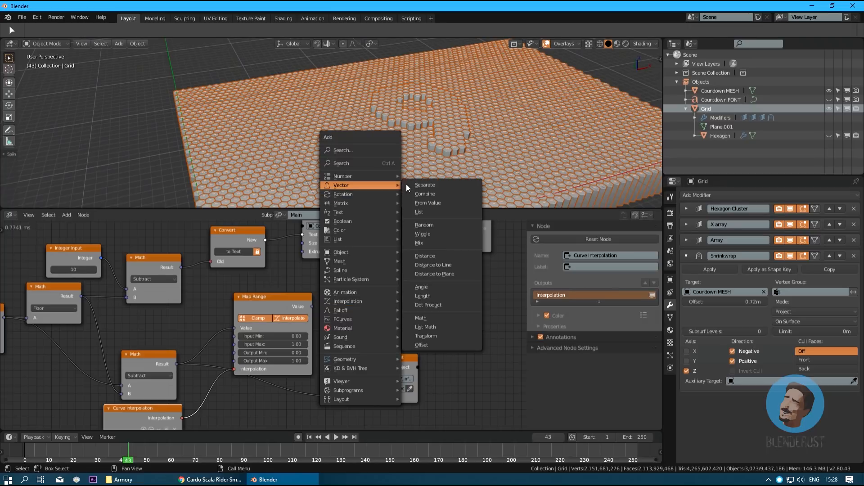
left_click(435, 194)
left_click(361, 306)
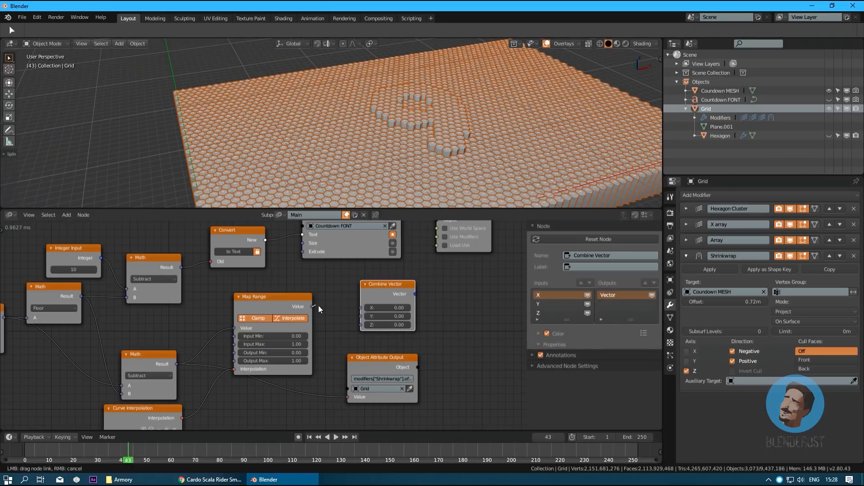
left_click_drag(358, 325, 360, 325)
- Add a 3D Viewer node and link the Combine Vector's output to its Data input
middle_click_drag(360, 324, 265, 317)
key("shift+a")
mouse_move(342, 444)
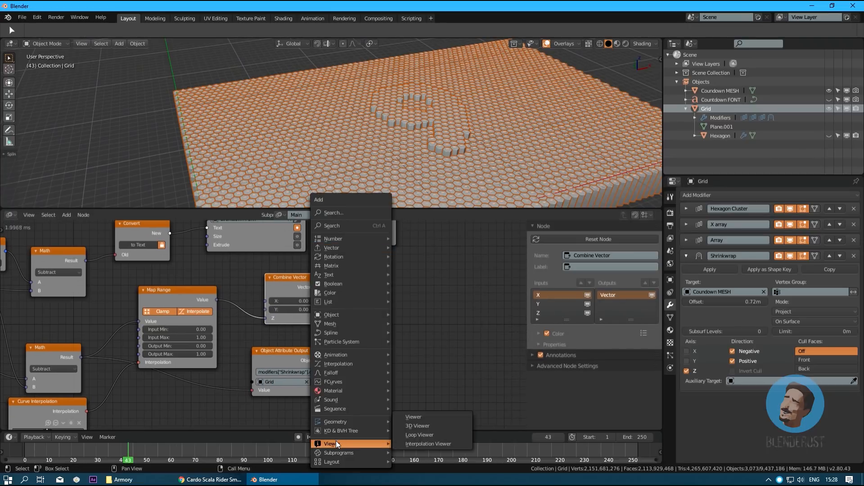
left_click(429, 426)
left_click(423, 314)
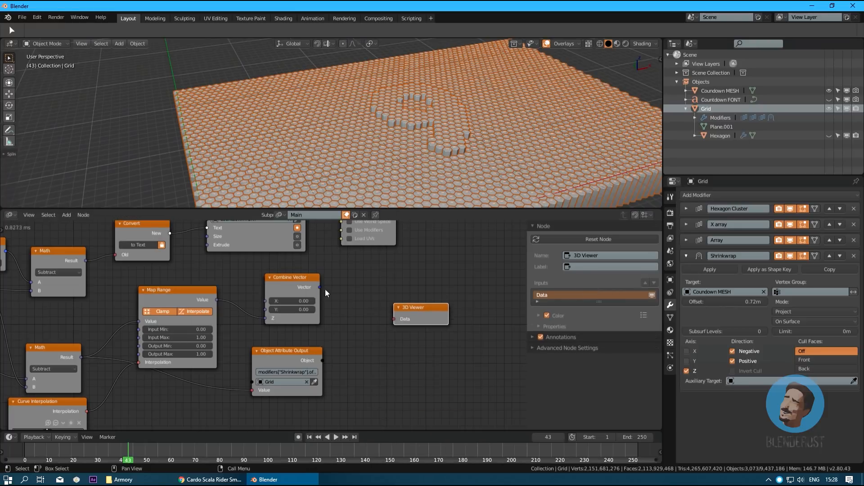
left_click_drag(321, 287, 395, 318)
- Set the 3D Viewer's colour to red and its width to 15, and play the animation to watch the viewer point
left_click(428, 322)
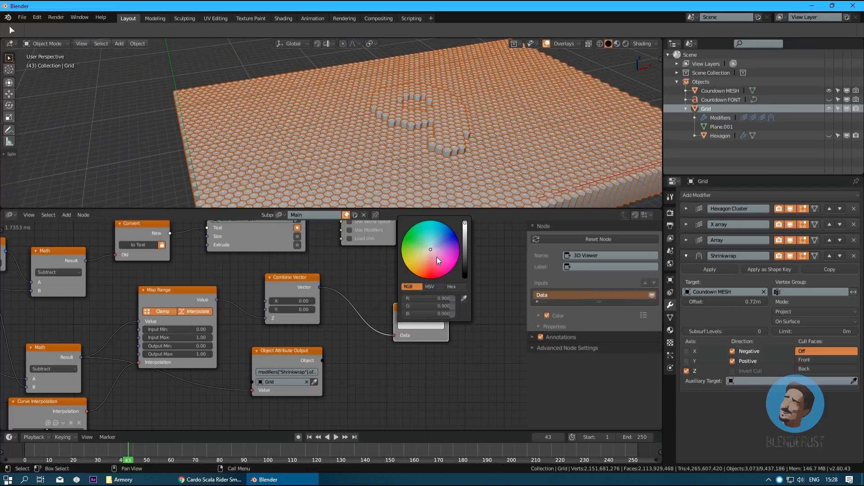
left_click_drag(434, 271, 431, 281)
middle_click_drag(302, 138, 339, 88, "shift")
middle_click_drag(331, 122, 418, 157)
scroll(302, 115, "up", 4)
key("space")
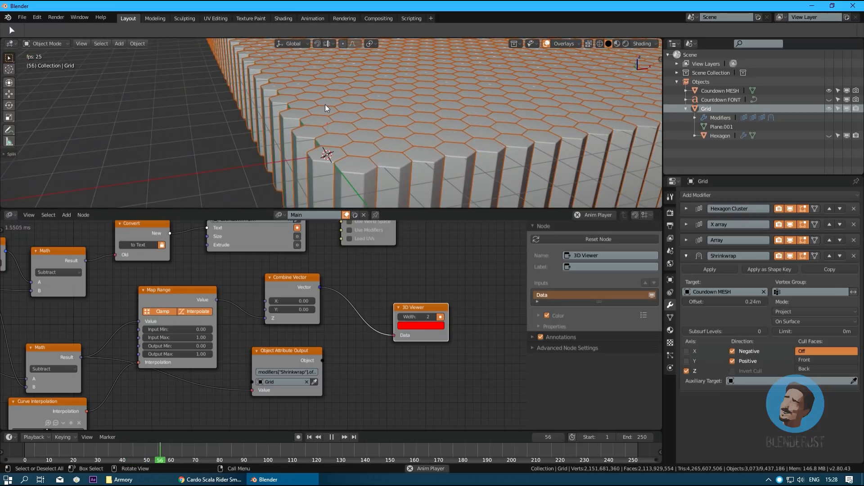
left_click_drag(419, 316, 425, 317)
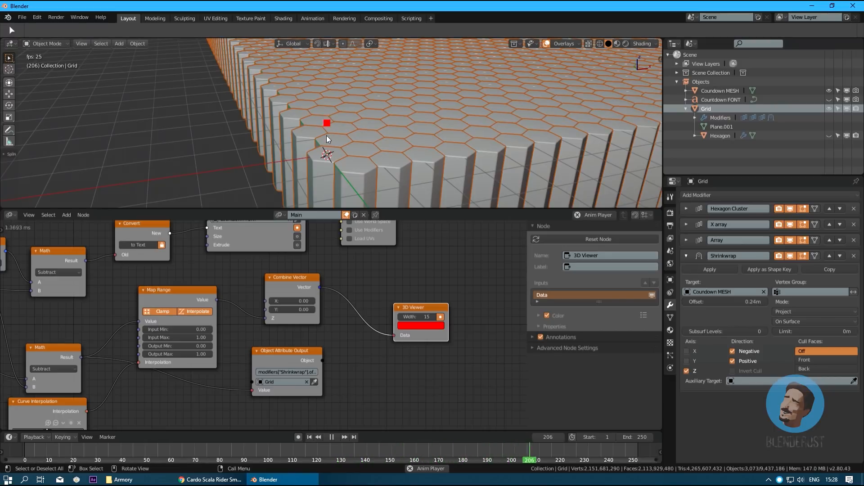
key("space")
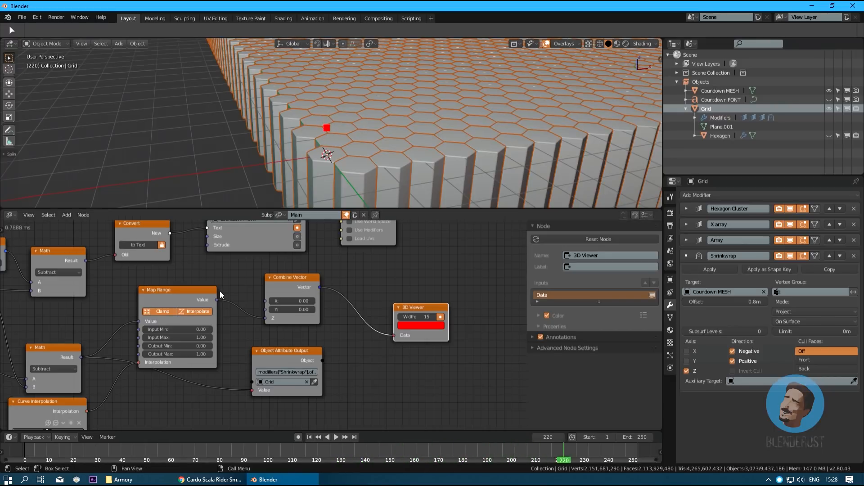
- Collapse the Map Range node and link its output to the Object Attribute Output's Value input
left_click(146, 290)
middle_click_drag(150, 297, 173, 289)
left_click_drag(198, 287, 232, 359)
left_click_drag(277, 383, 276, 382)
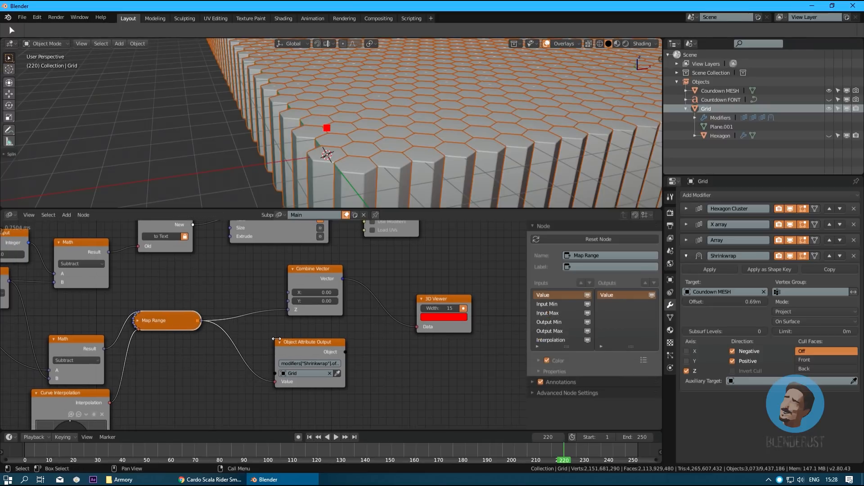
- Play the animation and inspect how the countdown digits move on the hexagon grid
key("space")
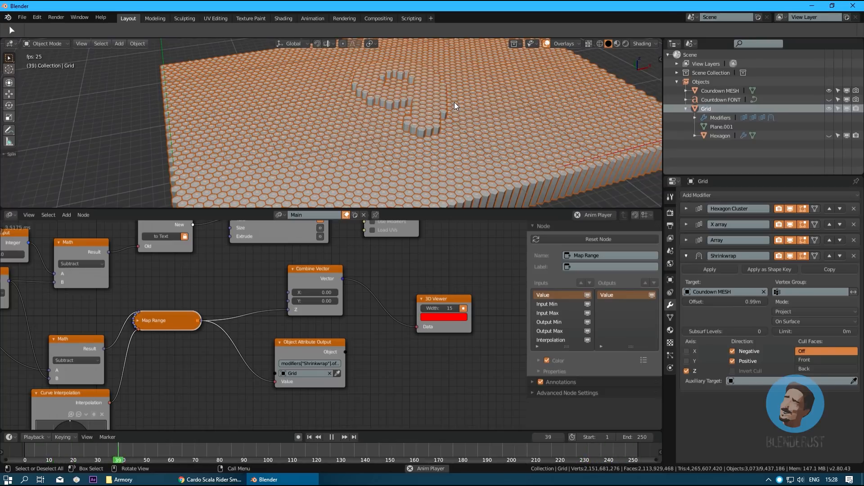
key("space")
middle_click_drag(442, 109, 268, 123)
scroll(408, 128, "up", 4)
scroll(292, 149, "down", 5)
- Rearrange the Subtract, Curve Interpolation and Map Range nodes to make room before the Object Attribute Output
middle_click_drag(224, 313, 357, 257)
left_click_drag(206, 294, 185, 267)
left_click_drag(290, 267, 267, 286)
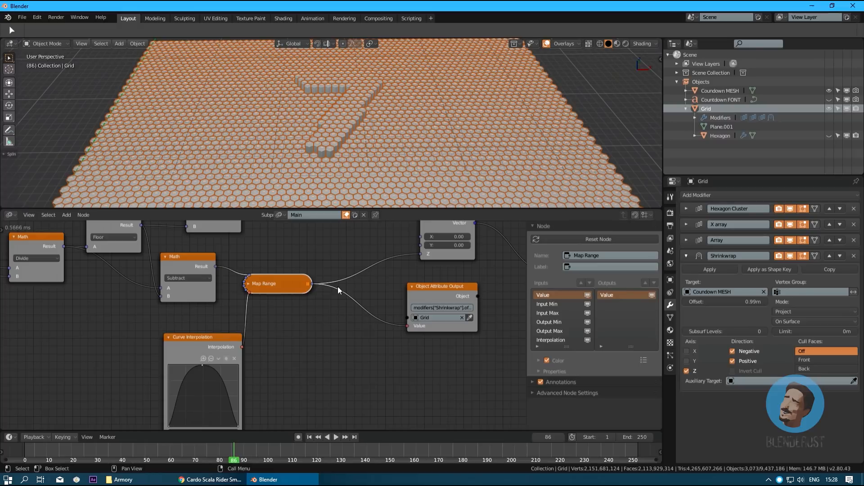
middle_click_drag(338, 287, 342, 318)
left_click_drag(295, 316, 309, 326)
left_click_drag(222, 368, 186, 354)
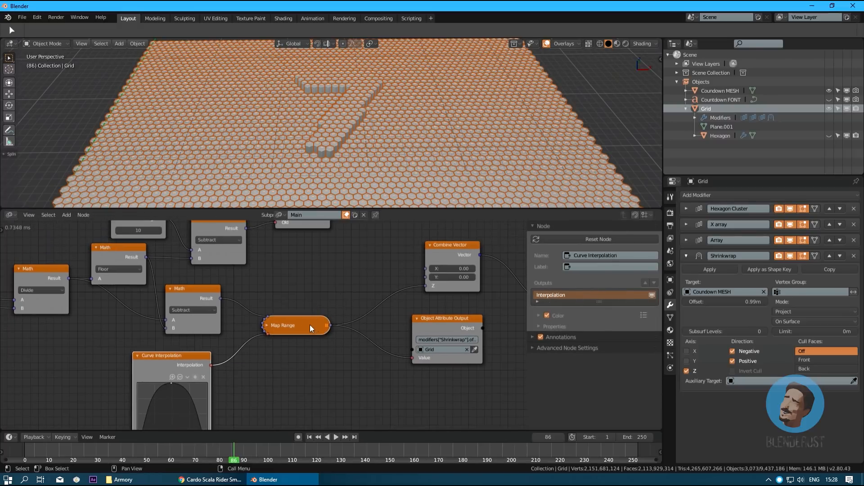
left_click_drag(310, 325, 293, 332)
middle_click_drag(326, 288, 334, 298)
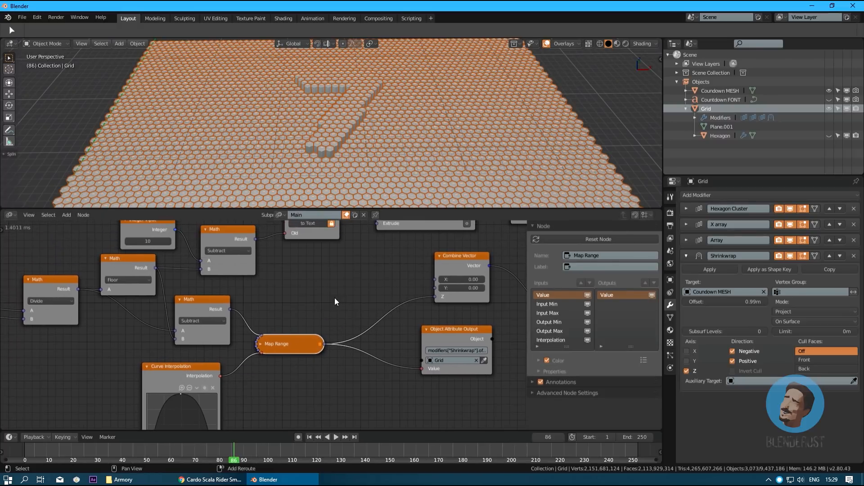
- Add a Float Input node above Map Range and set its value to 2.00
key("shift+a")
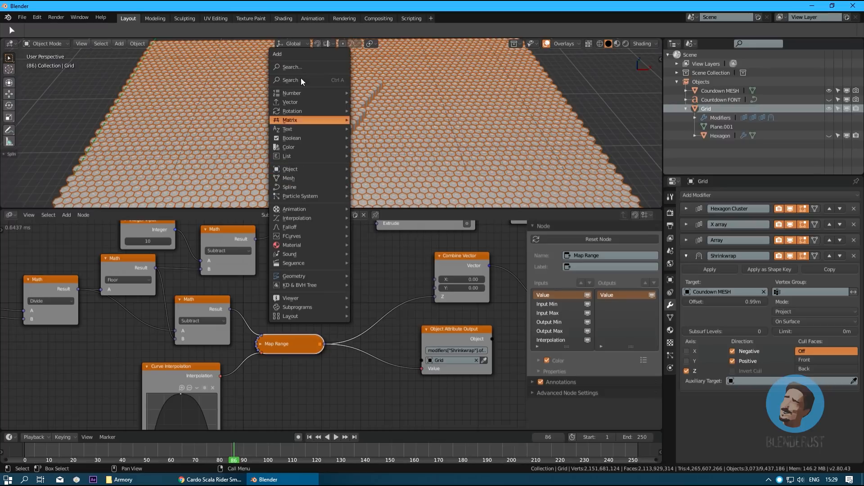
mouse_move(290, 97)
left_click(383, 101)
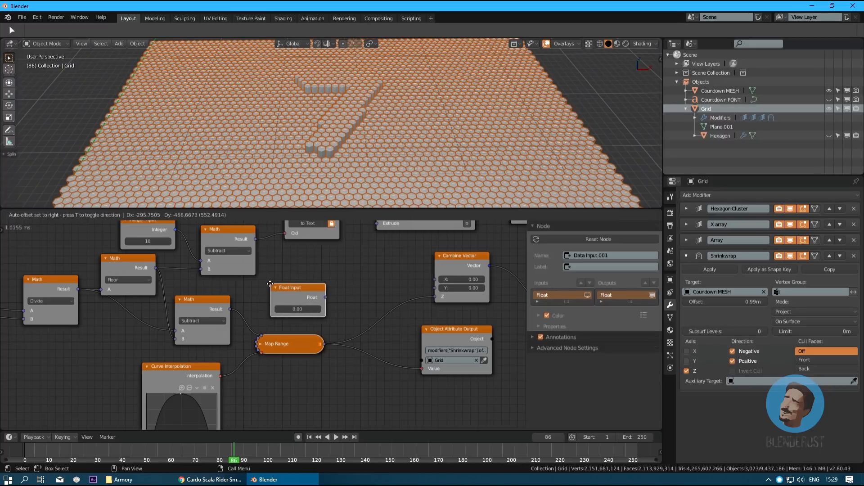
left_click(311, 326)
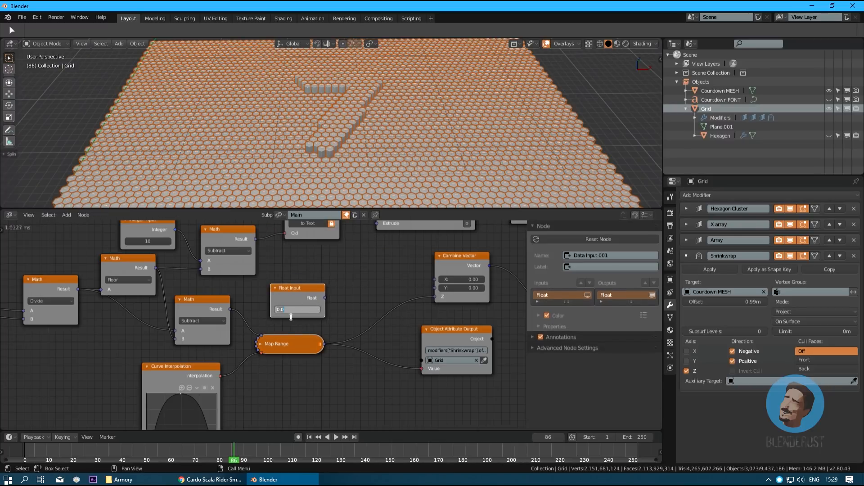
key("shift+a")
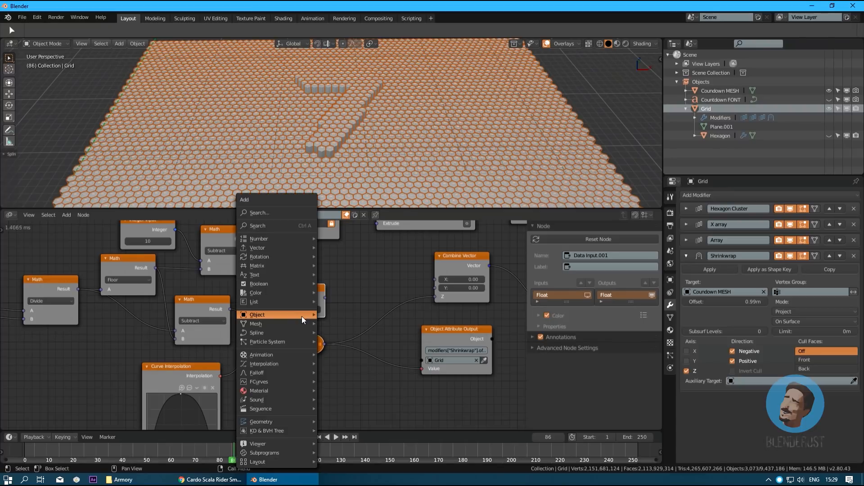
mouse_move(263, 239)
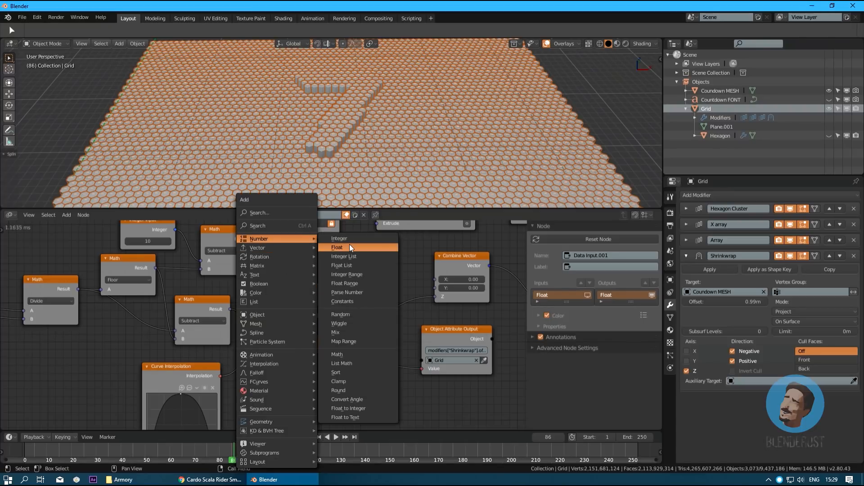
key("Escape")
- Duplicate the Subtract Math node beside Map Range and set the copy's operation to Multiply
left_click(202, 302)
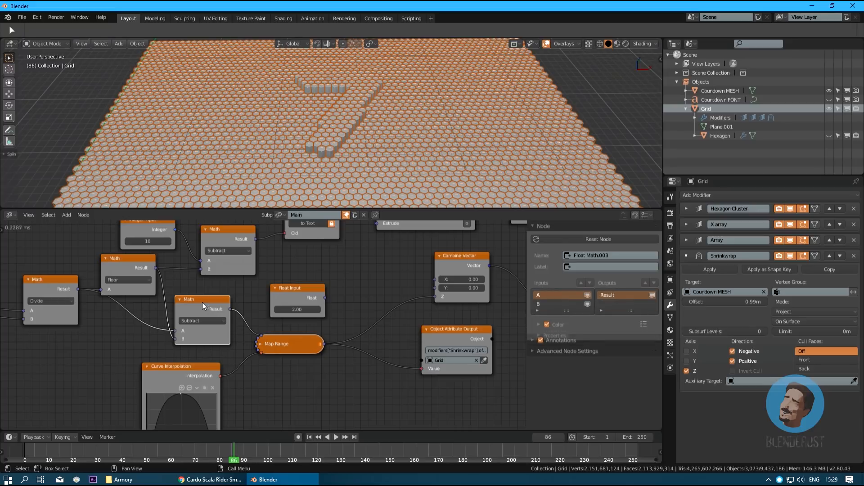
key("shift+d")
left_click(358, 249)
left_click(347, 284)
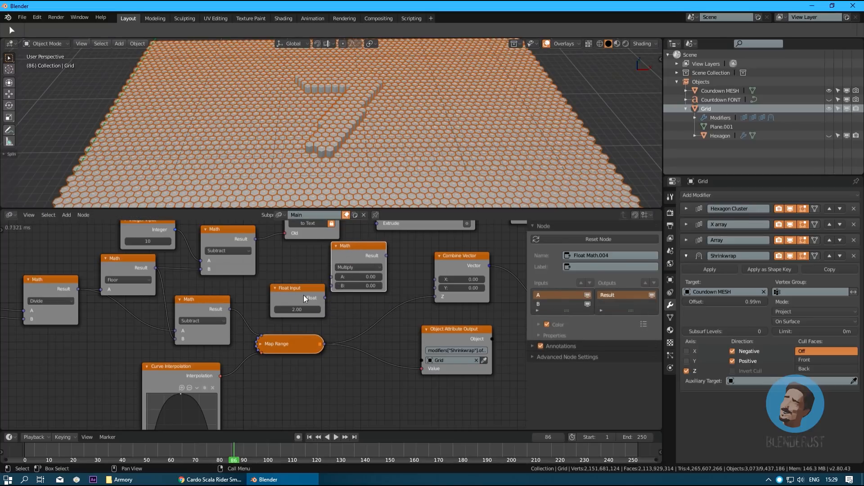
- Link Float Input and Map Range to the Multiply node's A and B inputs and its result to the Object Attribute Output's Value
left_click_drag(306, 299, 332, 276)
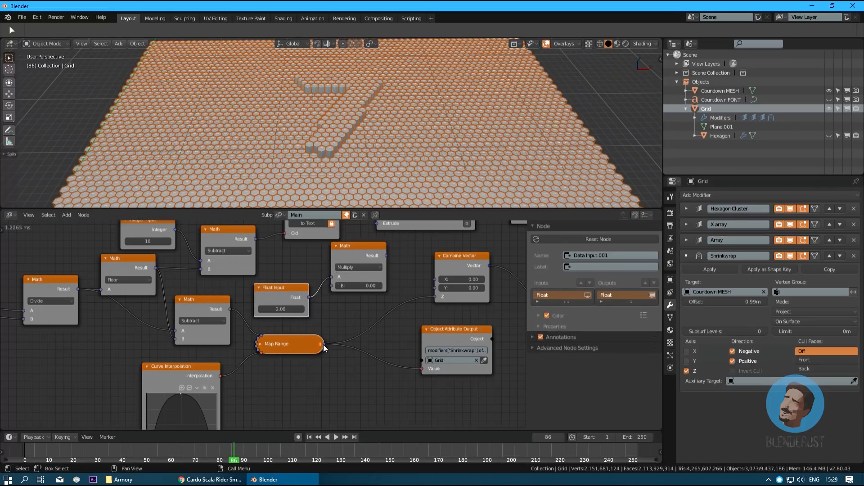
left_click_drag(323, 344, 331, 286)
left_click_drag(356, 255, 422, 369)
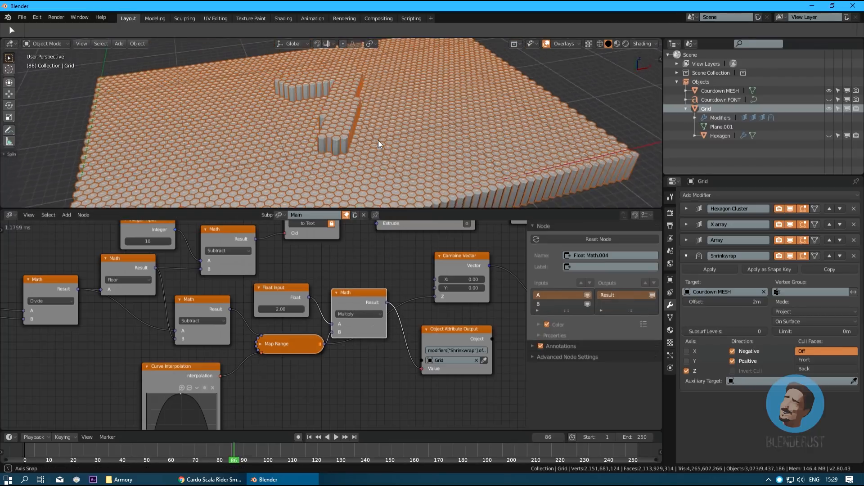
- Delete the Combine Vector and 3D Viewer nodes
left_click(473, 267)
key("x")
middle_click_drag(471, 267, 364, 270)
left_click(474, 296)
key("x")
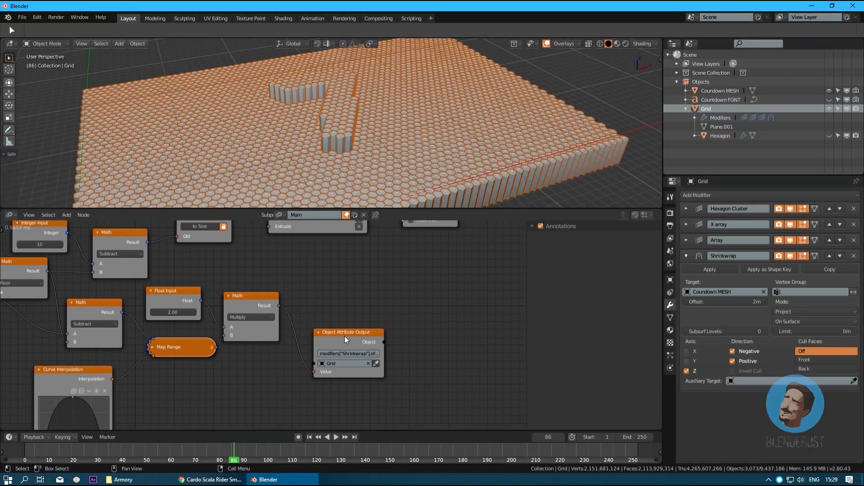
- Space out the Object Attribute Output, Multiply and Float Input nodes for a clearer layout
left_click_drag(345, 335, 380, 326)
left_click_drag(251, 298, 272, 309)
middle_click_drag(184, 296, 212, 297)
left_click_drag(212, 297, 229, 297)
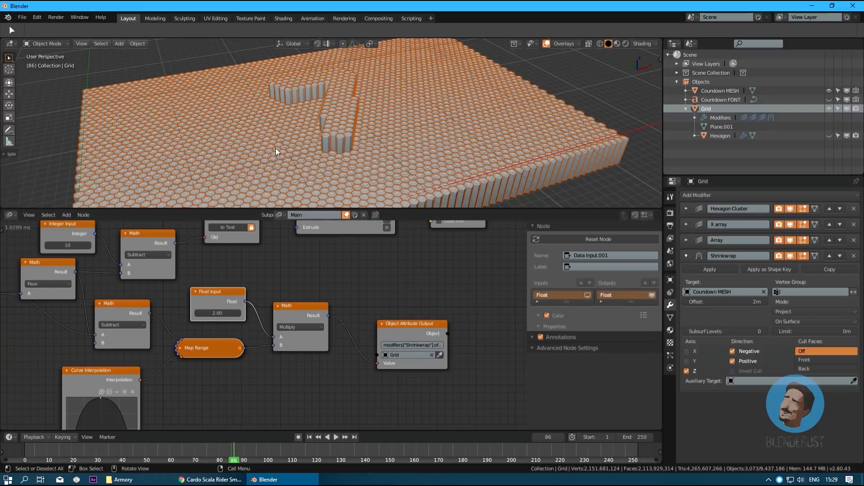
- Play the animation and try a negative Float Input value of about -1.54 to sink the digits into the grid
middle_click_drag(276, 150, 281, 134)
key("space")
left_click_drag(220, 316, 87, 316)
middle_click_drag(328, 128, 285, 240)
scroll(336, 160, "up", 2)
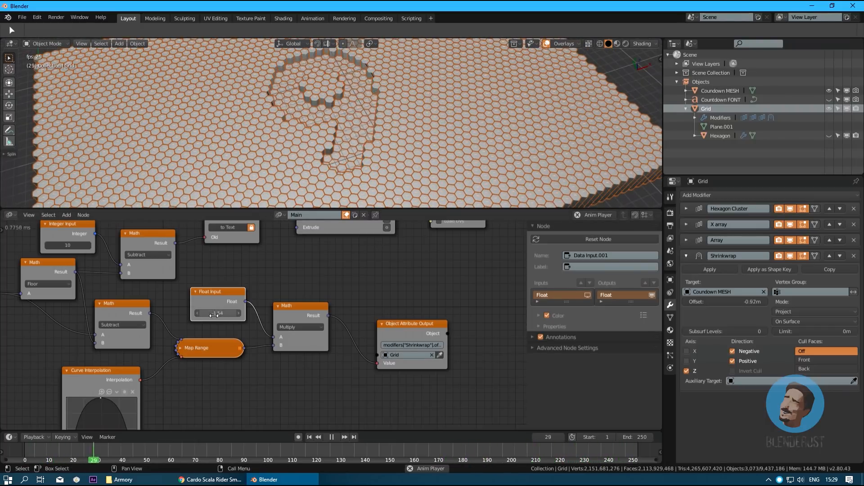
- Raise the Float Input to a positive value during playback, stop the animation and settle on 2.40
left_click_drag(236, 312, 386, 311)
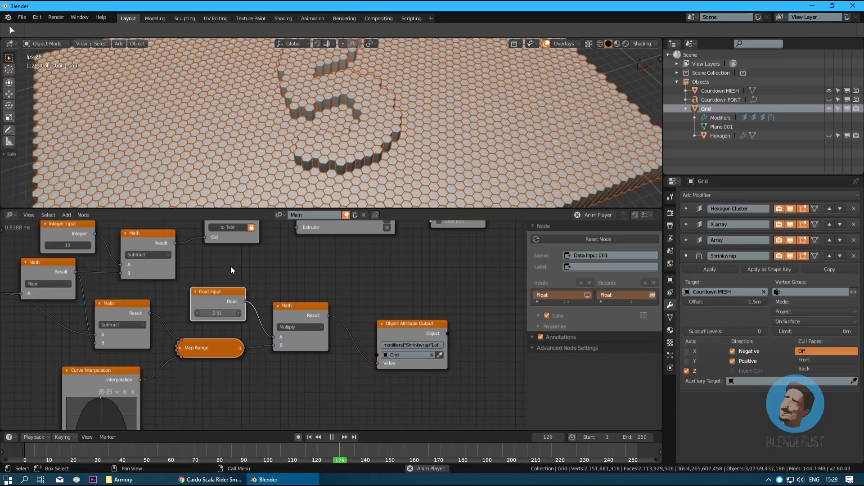
middle_click_drag(322, 110, 330, 67)
middle_click_drag(290, 93, 291, 116)
key("space")
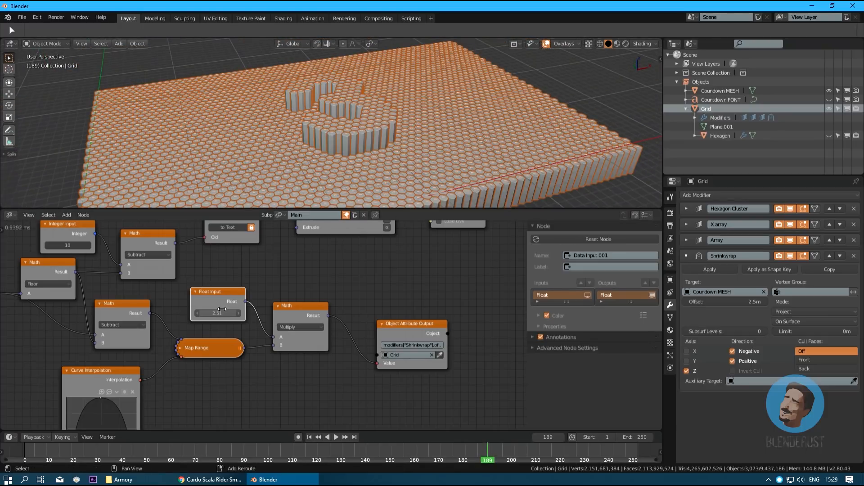
left_click_drag(218, 313, 214, 313)
middle_click_drag(331, 142, 313, 99)
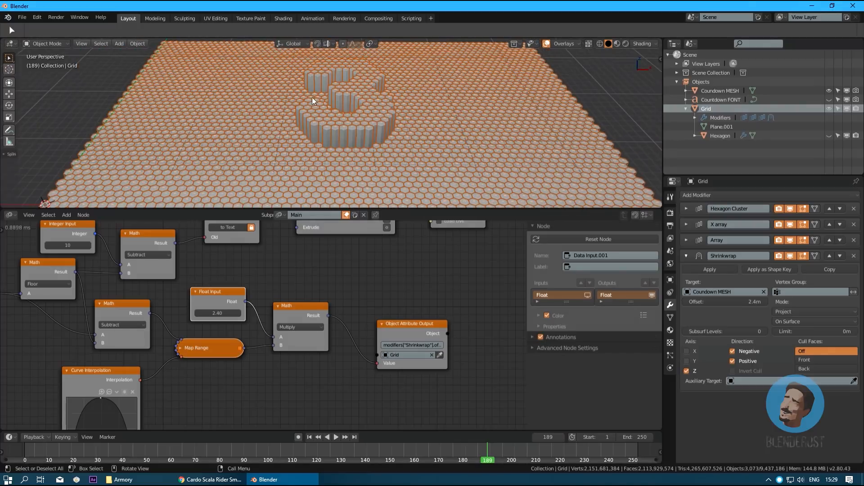
mouse_move(320, 138)
middle_mouse_down()
mouse_move(329, 155)
mouse_move(310, 140)
middle_mouse_up()
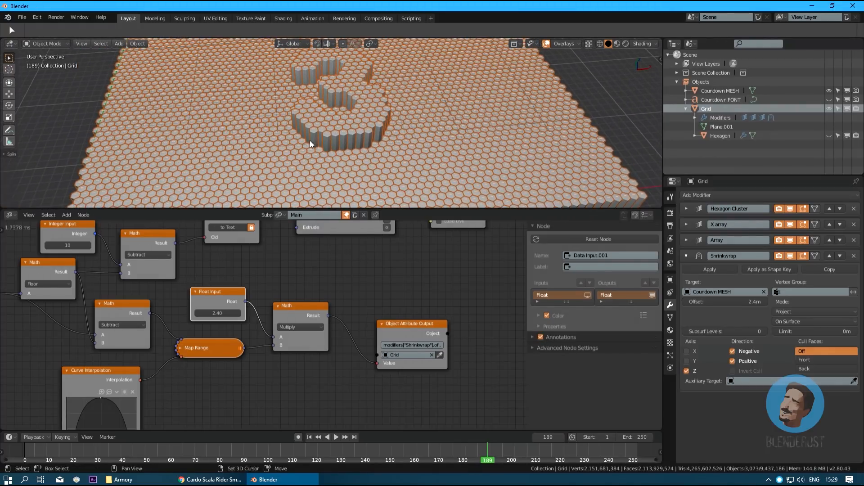
- Collapse the Curve Interpolation node and place it just below the Subtract node that feeds Map Range
middle_click_drag(75, 382, 177, 311)
left_click(137, 307)
left_click_drag(178, 311, 207, 309)
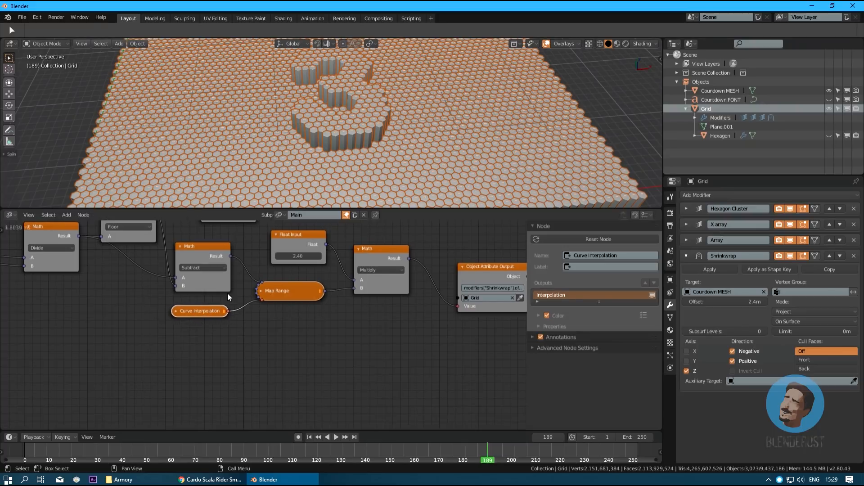
- Move the Shrinkwrap offset nodes, from Subtract to Object Attribute Output, down away from the countdown text nodes
middle_click_drag(244, 264, 255, 221)
scroll(247, 261, "down", 1)
key("b")
left_click_drag(237, 278, 500, 374)
scroll(443, 351, "down", 3)
middle_click_drag(398, 344, 335, 339)
key("g")
left_click(357, 377)
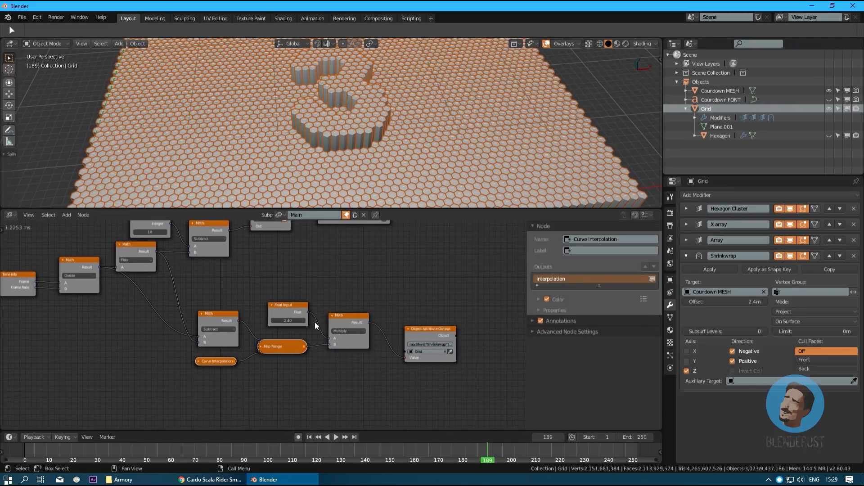
- Join the Shrinkwrap offset nodes into a frame and position it below the countdown text nodes
key("b")
left_click_drag(194, 288, 496, 407)
mouse_move(328, 318)
middle_mouse_down()
mouse_move(302, 334)
mouse_move(320, 332)
middle_mouse_up()
key("ctrl+j")
key("g")
left_click(330, 334)
middle_click_drag(291, 289, 307, 332)
key("alt+a")
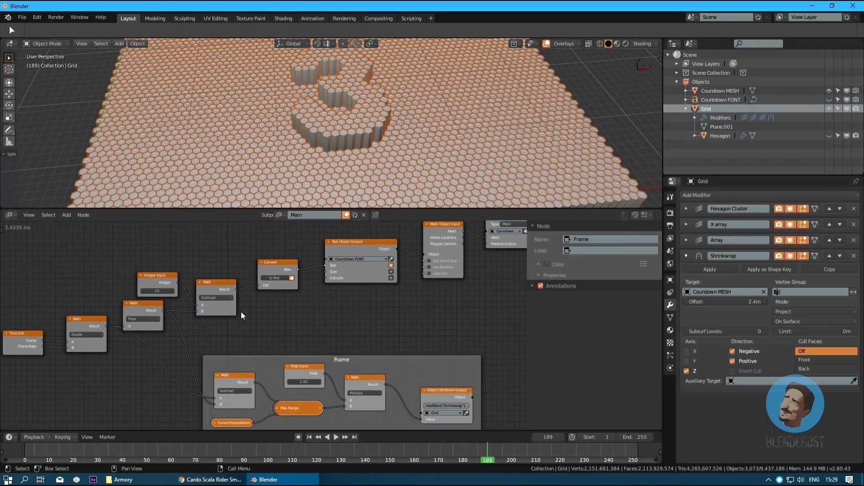
- Join the countdown text nodes, from Integer Input to Mesh Object Output, into a frame and position it above the Shrinkwrap offset frame
scroll(240, 311, "down", 3)
middle_click_drag(236, 312, 200, 346)
key("b")
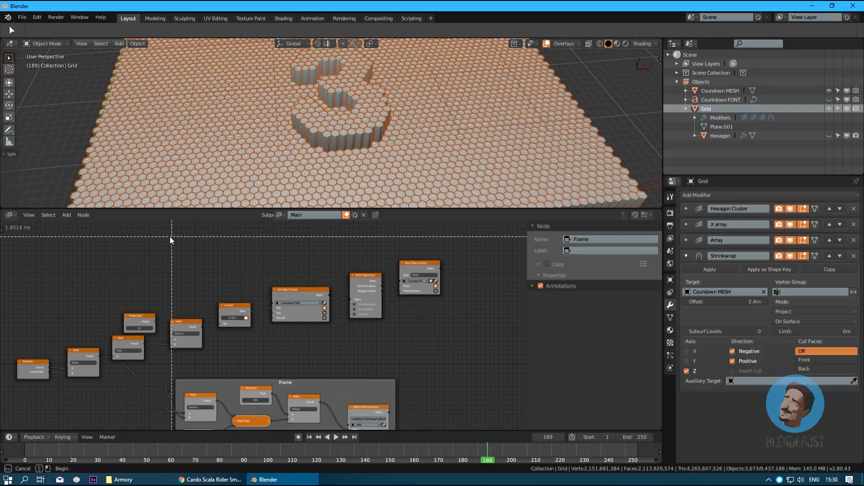
left_click_drag(178, 242, 433, 334)
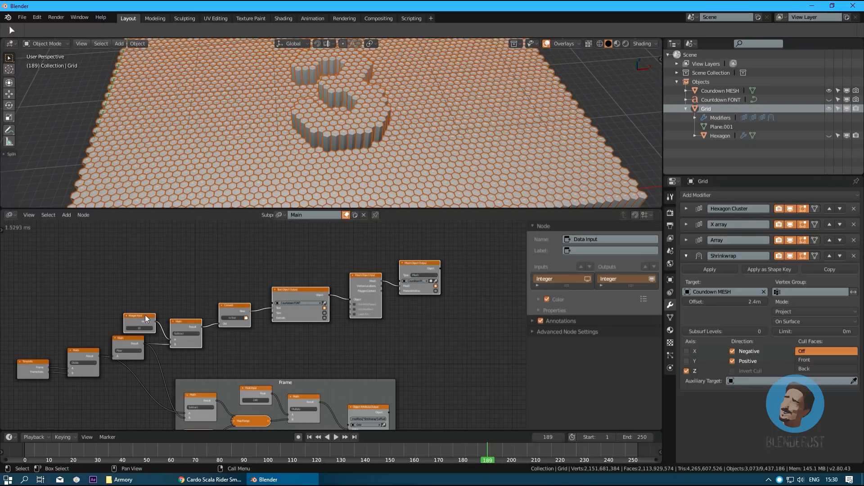
key("ctrl+j")
key("g")
left_click(235, 265)
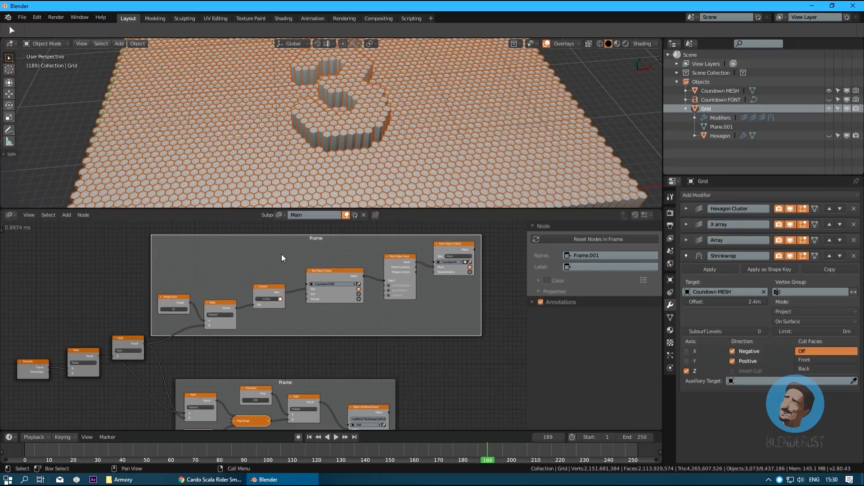
- Label the frame around the countdown text nodes Text Generator
left_click(588, 269)
type("Te")
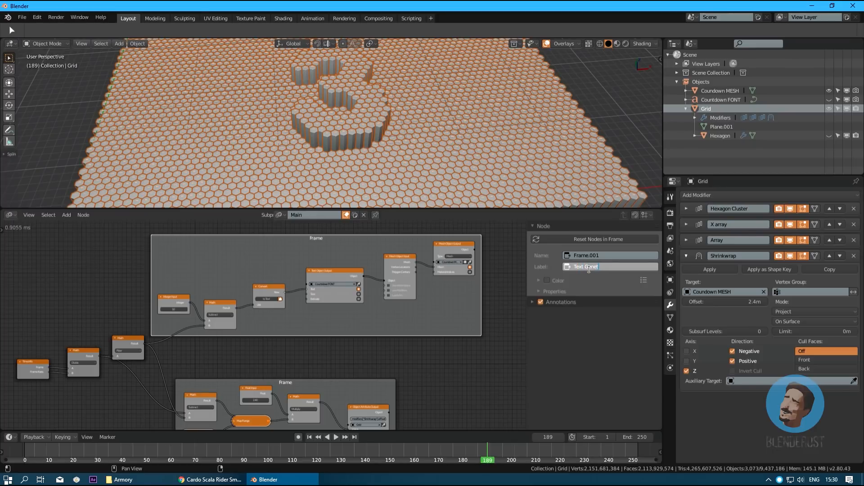
type("xt Generator")
key("Return")
- Label the lower frame Offset and shift the two frames slightly away from the time nodes
left_click(394, 397)
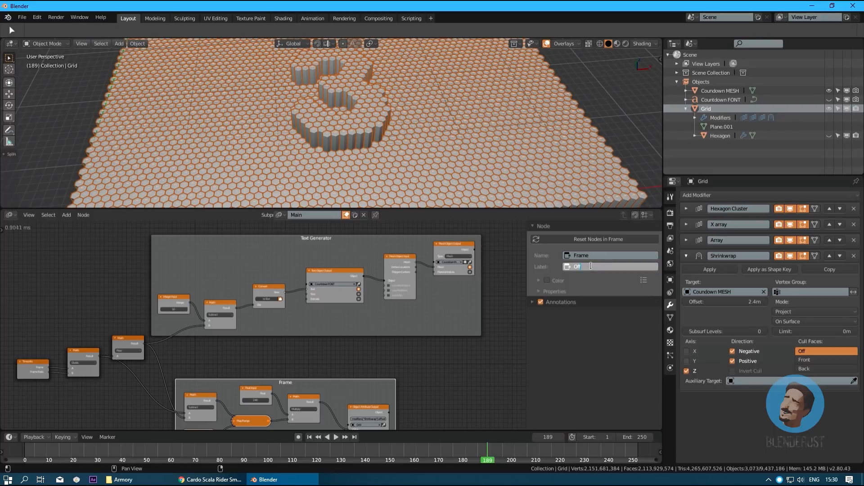
middle_click_drag(259, 308, 292, 285)
left_click_drag(253, 252, 283, 251)
left_click_drag(338, 361, 340, 357)
- Label the Float Input node Digit Offset and enable Show in Viewport for it
left_click(283, 362)
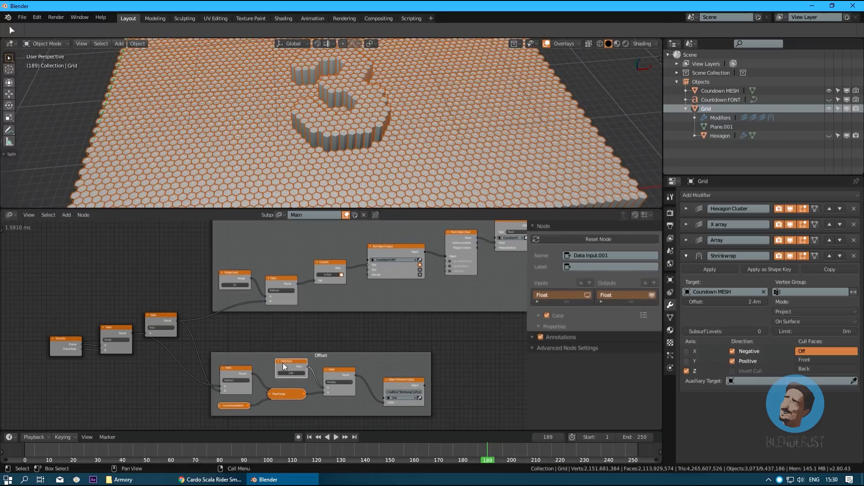
scroll(291, 366, "up", 3)
left_click(586, 265)
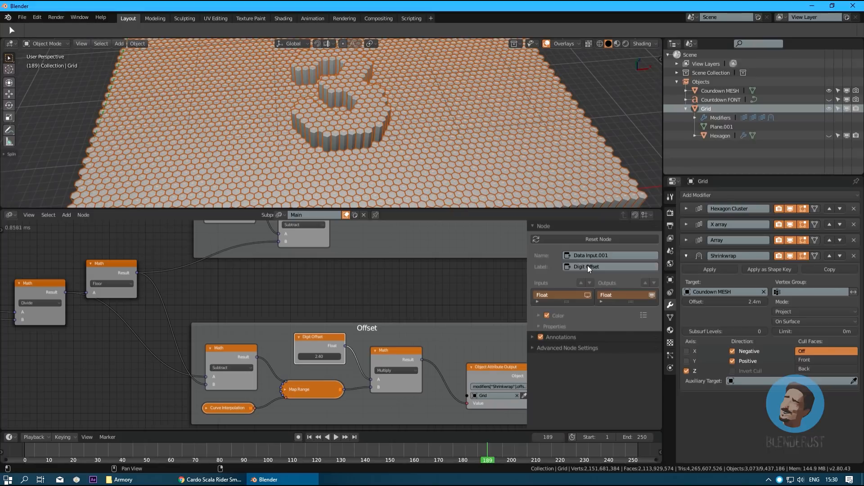
key("Return")
left_click(536, 348)
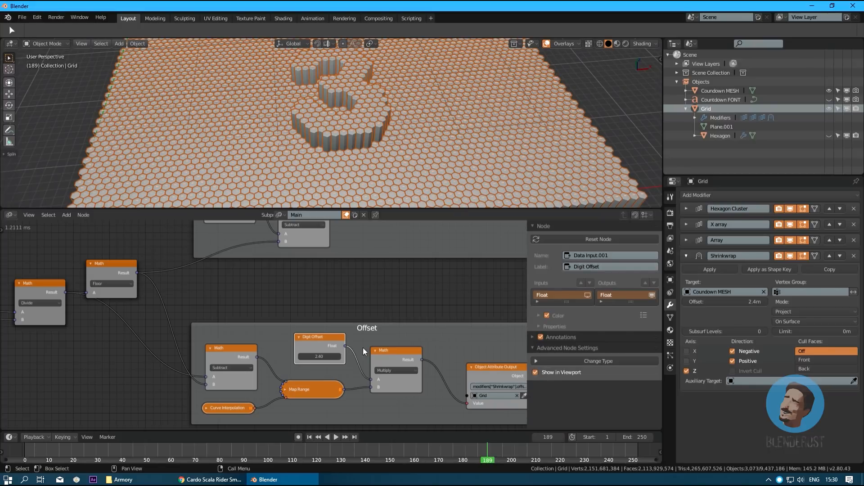
- Turn off the network colour for the Digit Offset node and give it a green custom colour
scroll(360, 343, "down", 2)
middle_click_drag(274, 351, 311, 371)
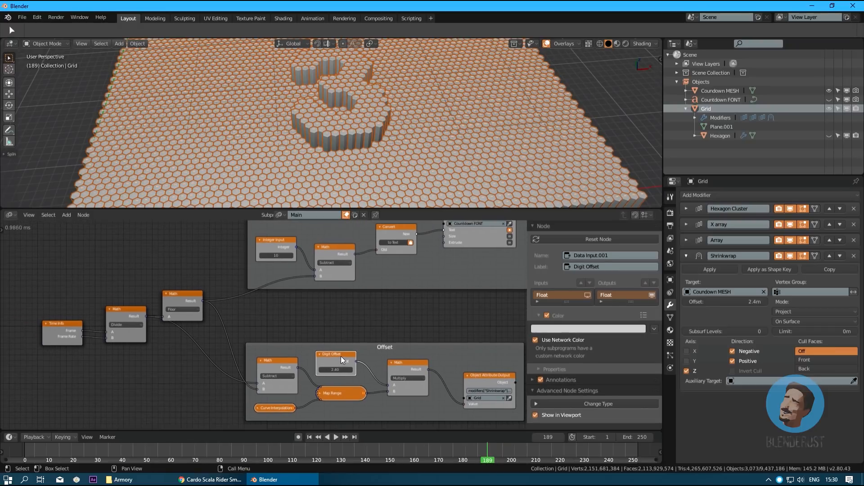
left_click(548, 316)
left_click(535, 341)
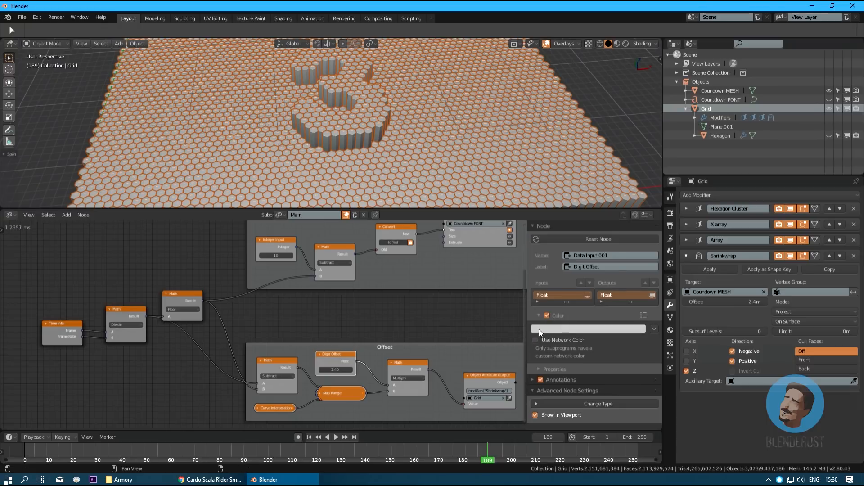
left_click(539, 328)
left_click(553, 236)
left_click_drag(552, 236, 541, 223)
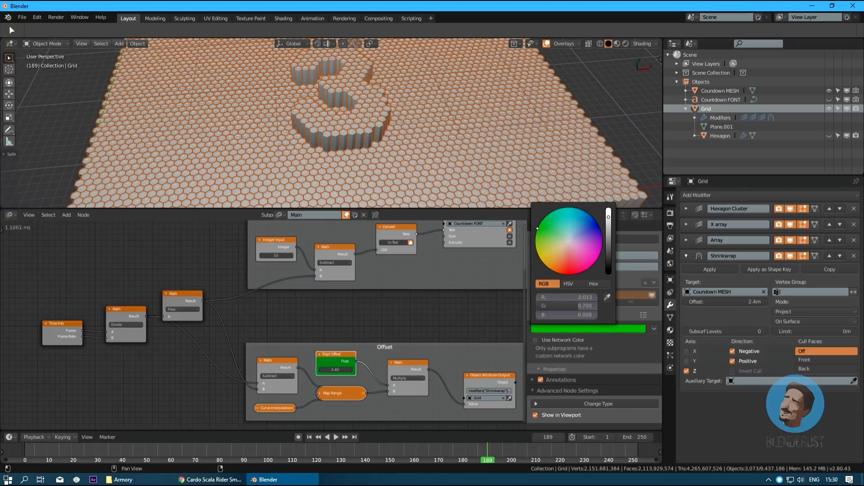
- Give the Integer Input node a blue custom colour without the network colour and label it Countdown Start
left_click(275, 246)
scroll(378, 325, "up", 1)
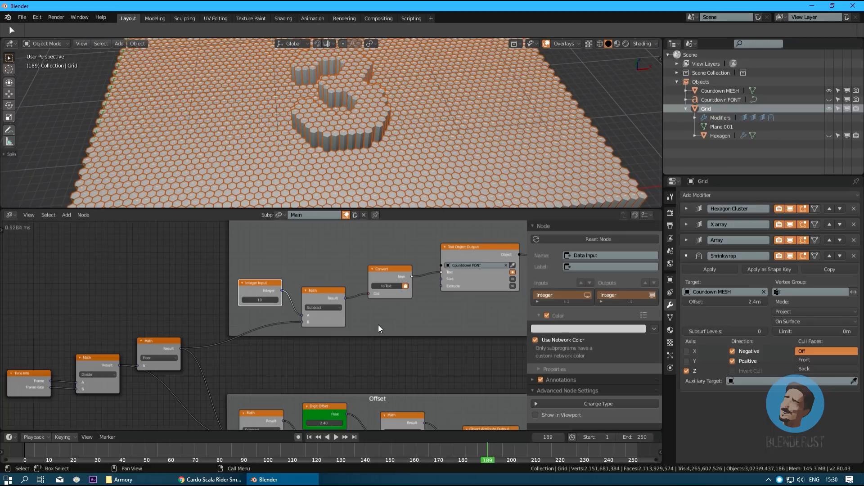
left_click(536, 341)
left_click(545, 329)
left_click_drag(574, 238, 600, 233)
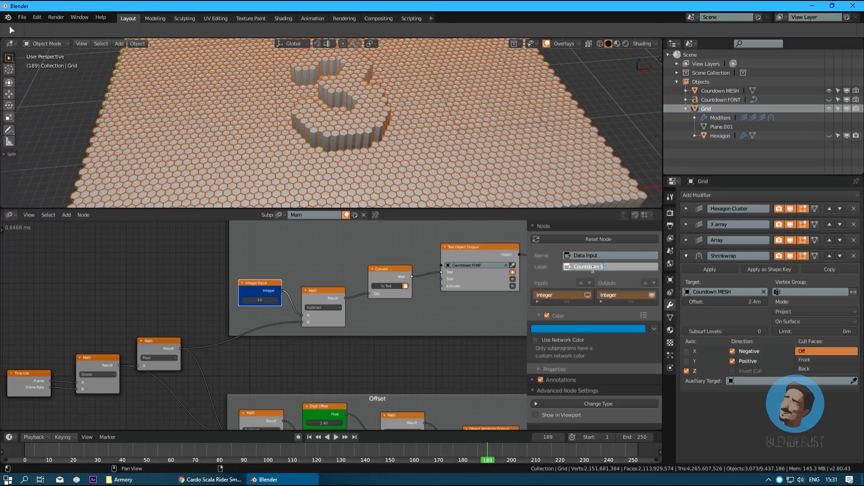
- Enable Show in Viewport for the Countdown Start node and display the Data Input controls in the 3D viewport's sidebar
left_click(542, 414)
left_click(659, 59)
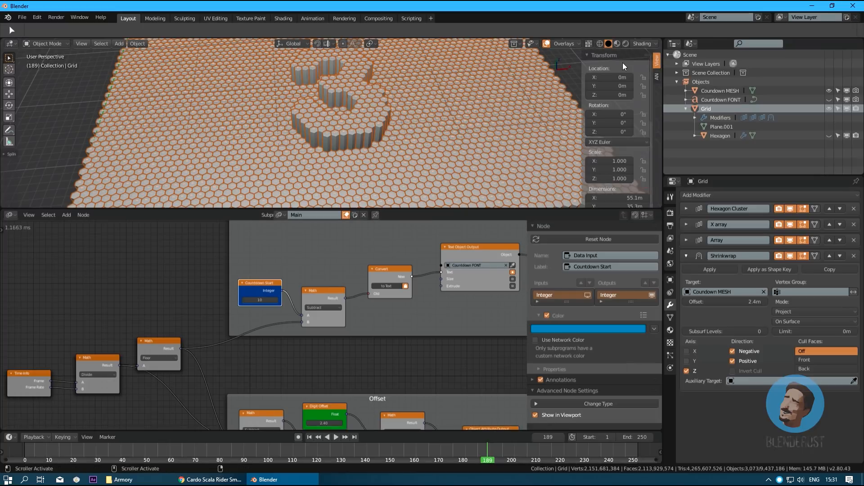
left_click(592, 55)
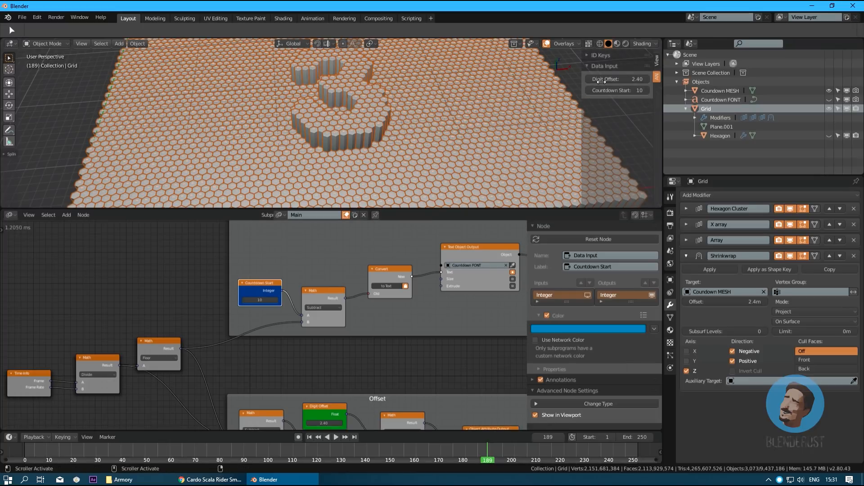
mouse_move(618, 90)
left_mouse_down()
mouse_move(586, 90)
mouse_move(616, 90)
left_mouse_up()
- Examine the raised digit on the hexagon grid and the framed node layout from several views
scroll(396, 122, "down", 5)
scroll(194, 306, "down", 2)
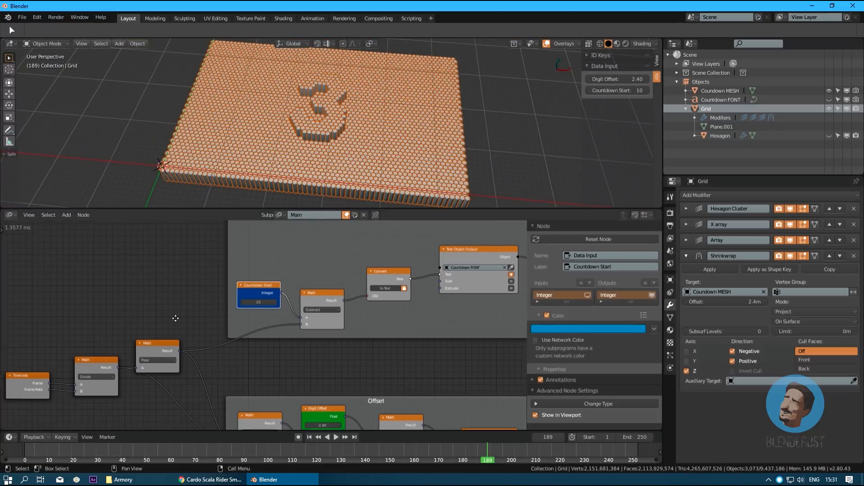
scroll(241, 279, "up", 2)
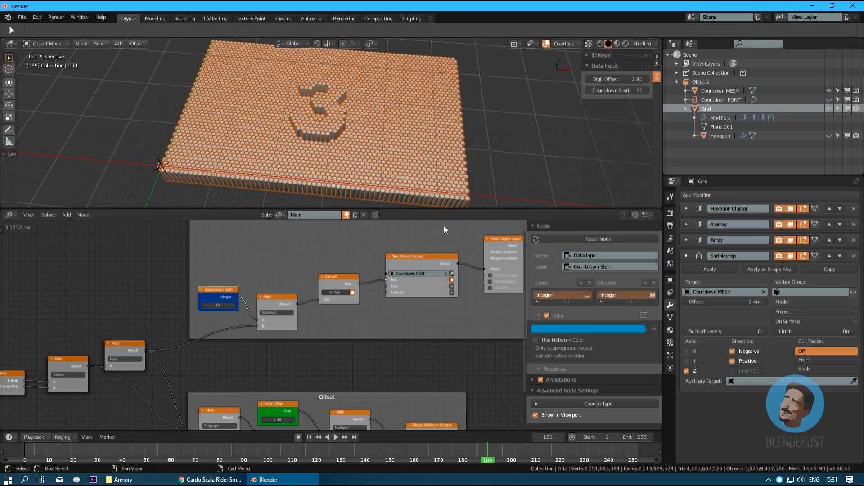
scroll(266, 362, "down", 3)
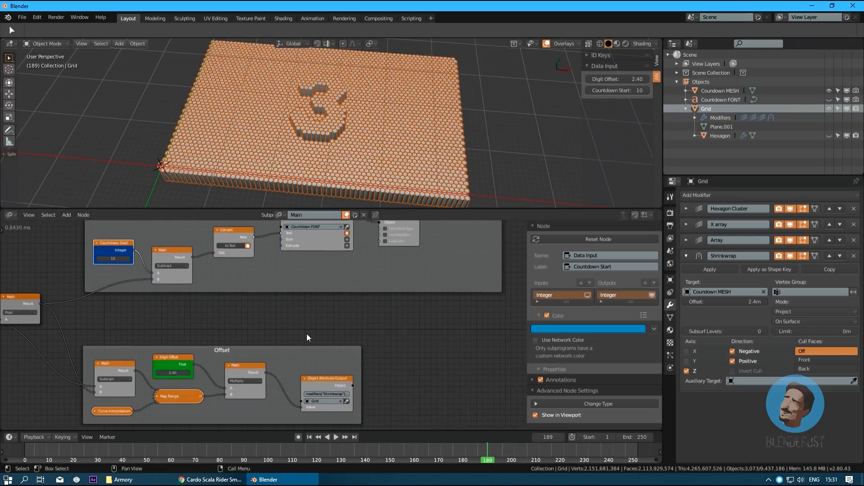
middle_click_drag(307, 334, 349, 334)
scroll(345, 131, "up", 3)
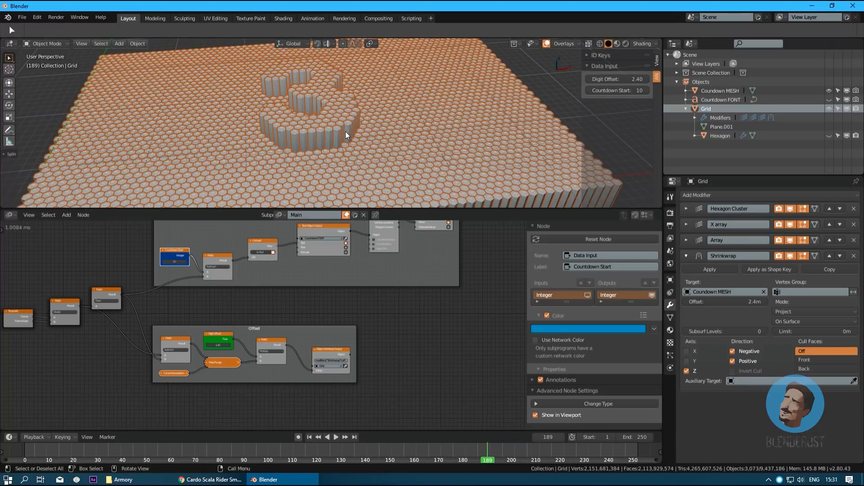
middle_click_drag(345, 131, 395, 107)
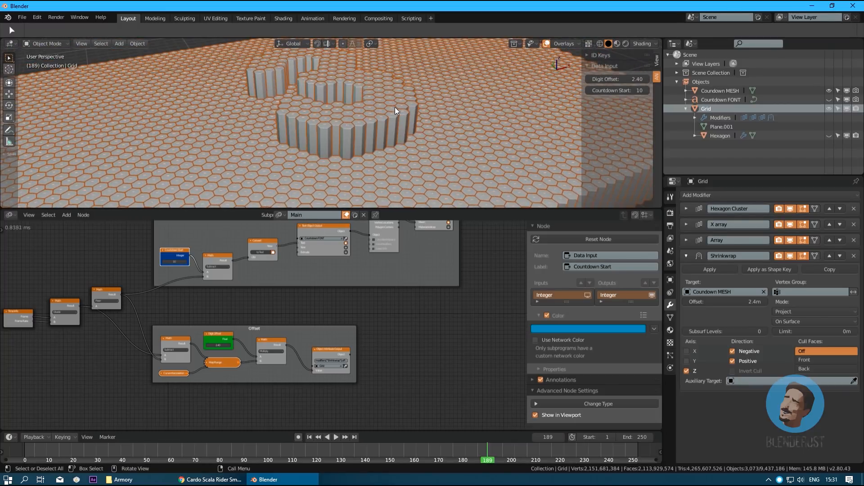
- Add a Displace modifier to the Grid after Shrinkwrap, with a new texture named Clouds
left_click(686, 255)
left_click(701, 194)
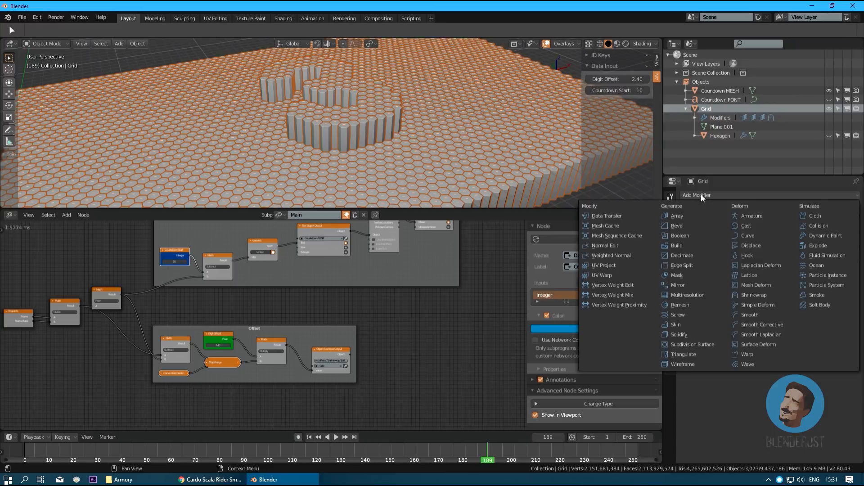
left_click(762, 247)
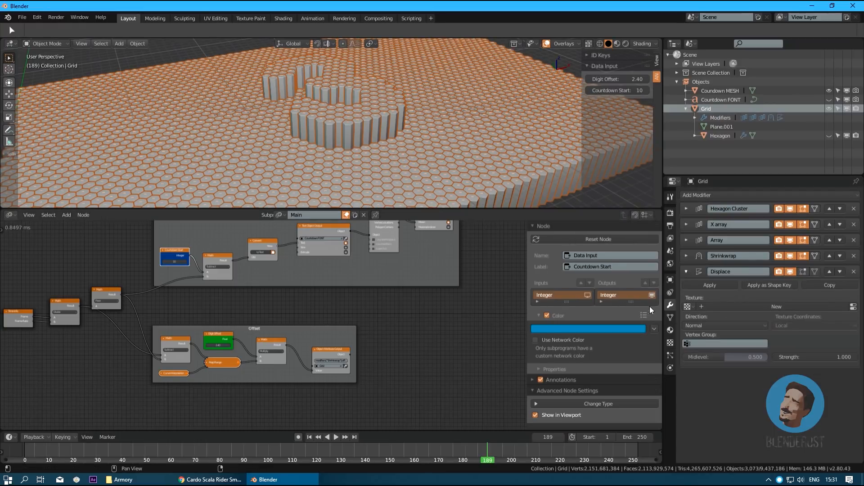
left_click(698, 307)
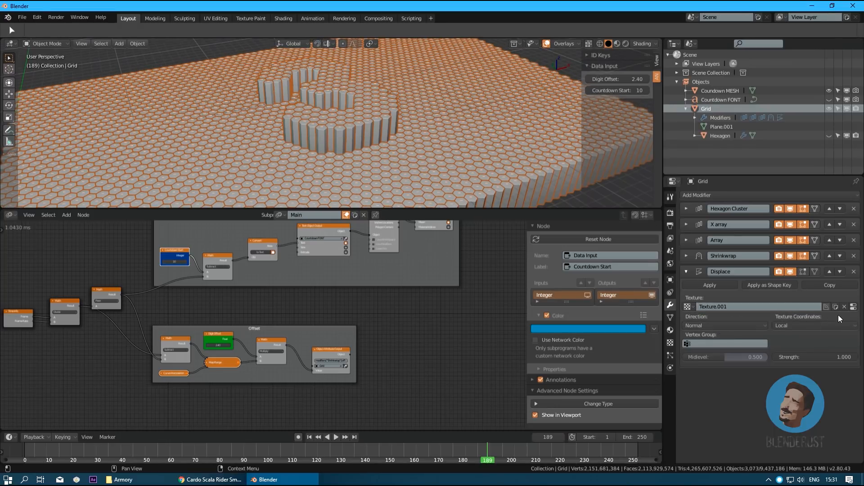
double_click(728, 306)
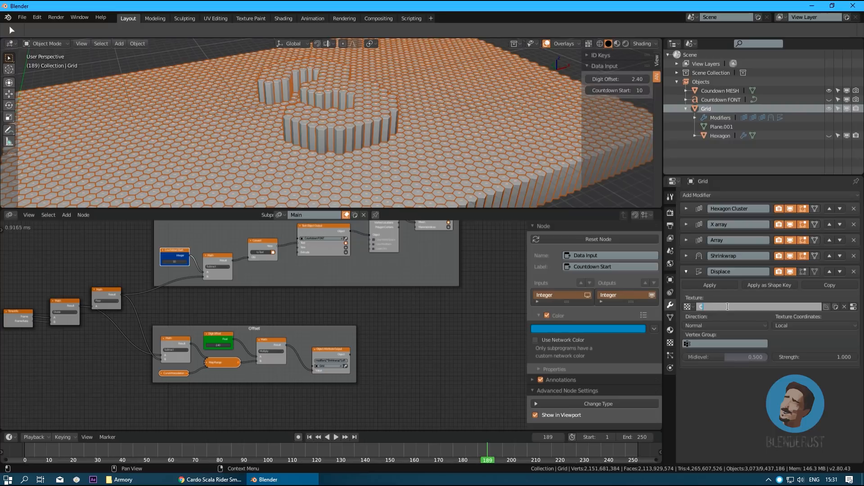
type("Clouds")
key("Return")
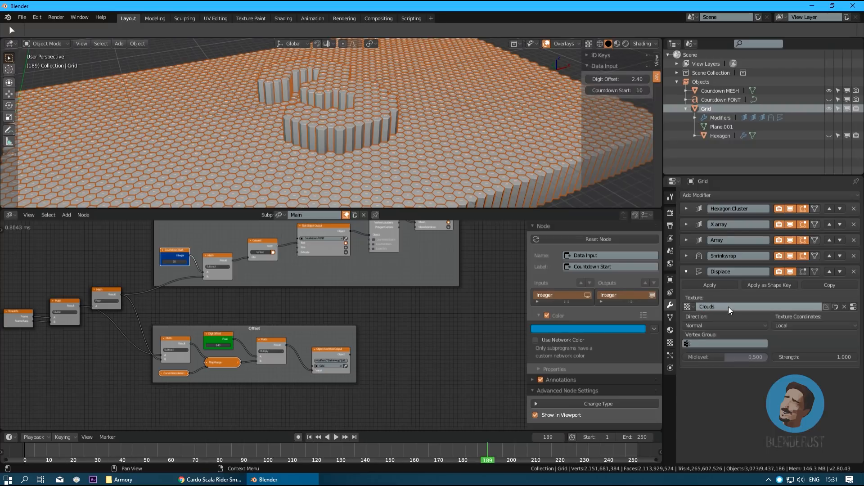
- Set the displacement texture's type to Clouds and its depth to 1
left_click(854, 307)
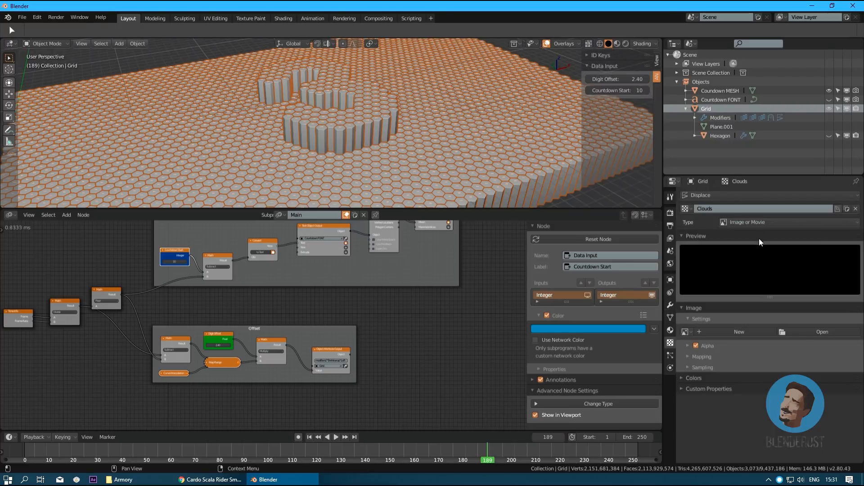
left_click(746, 223)
left_click(733, 192)
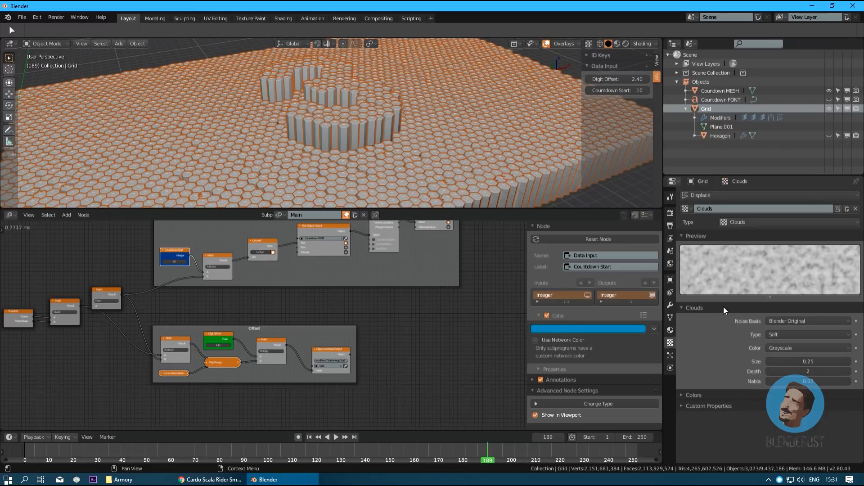
left_click(768, 373)
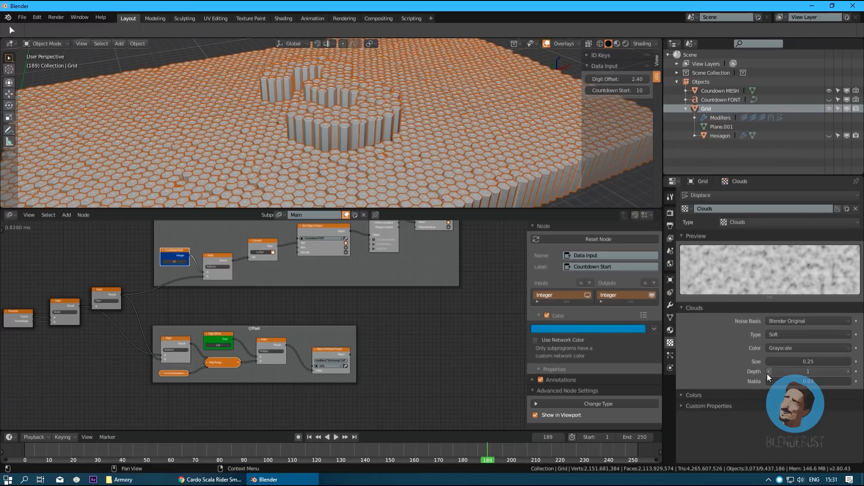
scroll(321, 121, "down", 2)
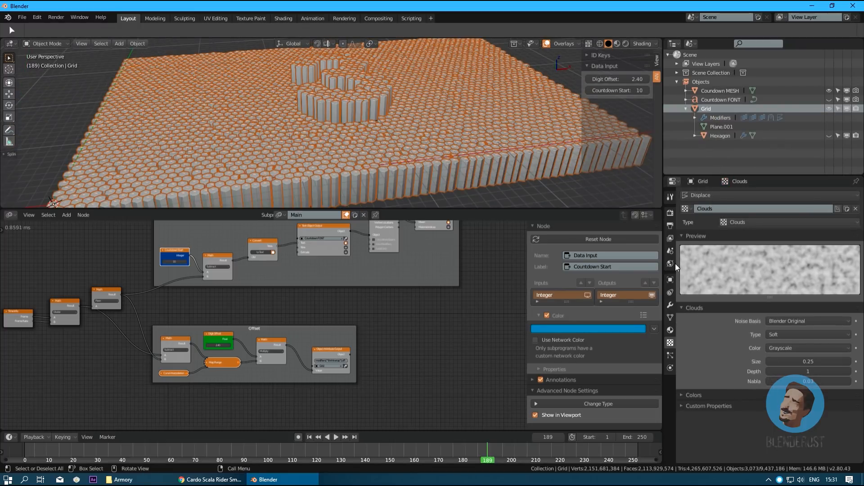
- Set the Displace modifier's texture coordinates to Object
left_click(670, 306)
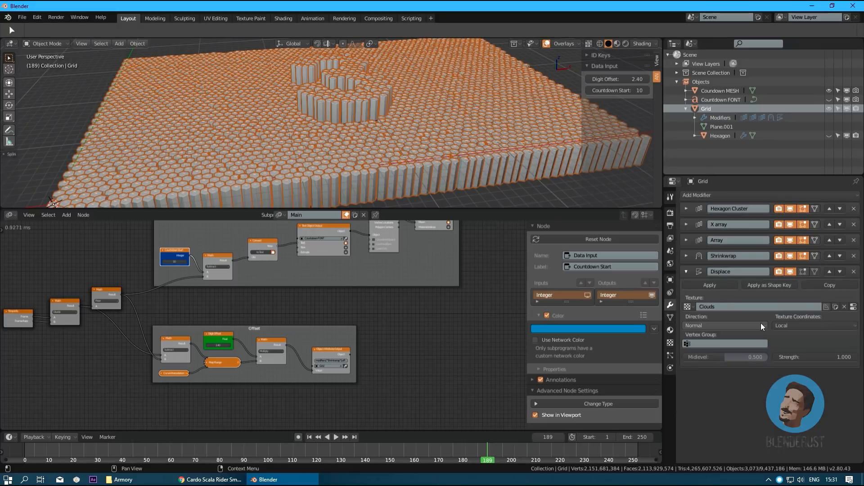
left_click(782, 326)
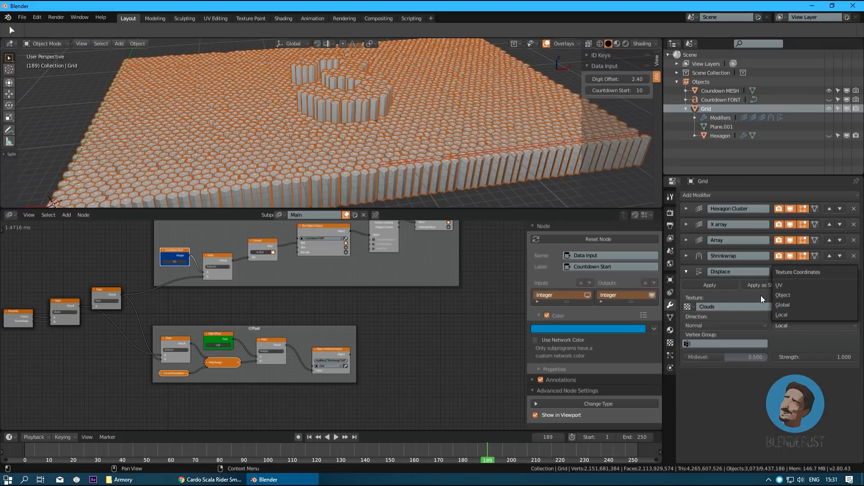
left_click(790, 295)
- Add a Plain Axes empty at the world origin
middle_click_drag(457, 134, 414, 144)
key("shift+a")
mouse_move(413, 144)
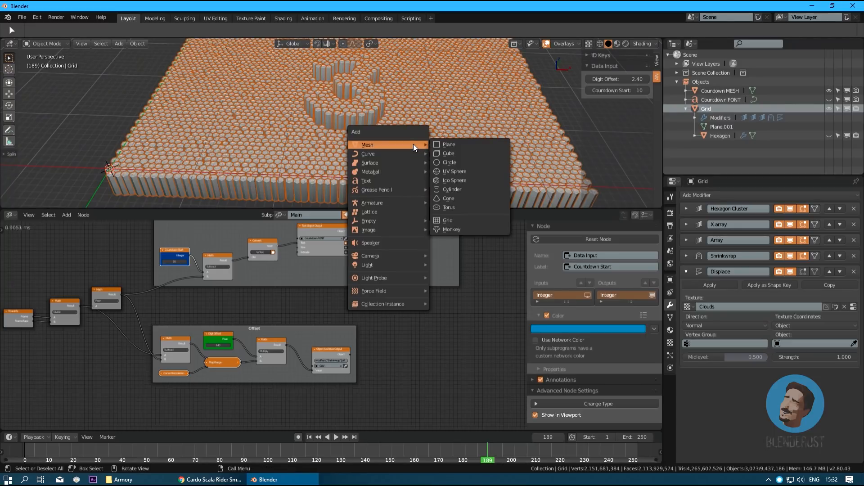
mouse_move(372, 220)
left_click(446, 221)
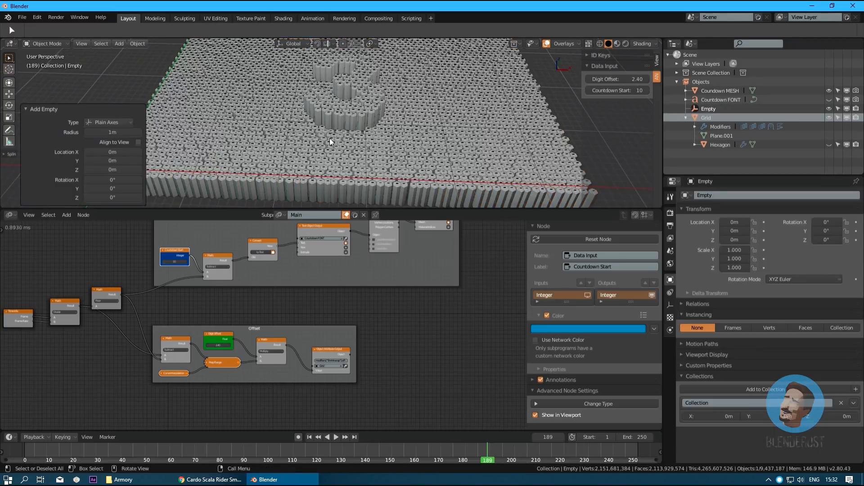
middle_click_drag(329, 138, 395, 131)
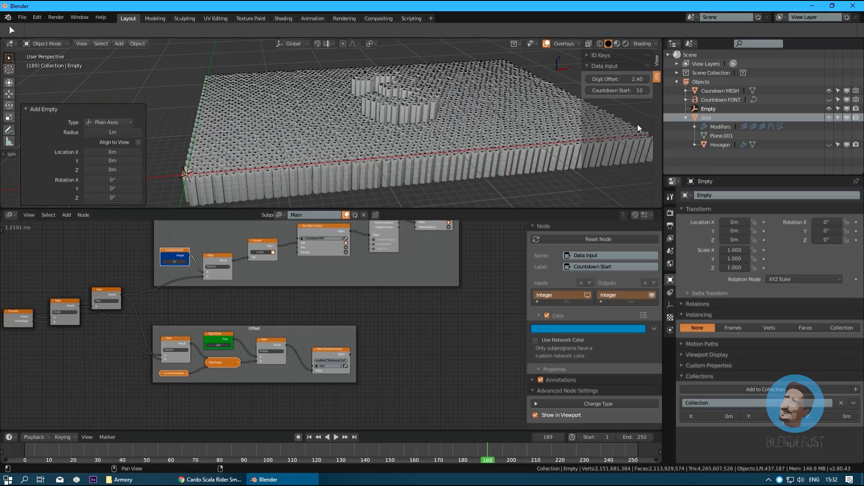
- Rename the new empty as Cloud Displace CTRL
double_click(706, 111)
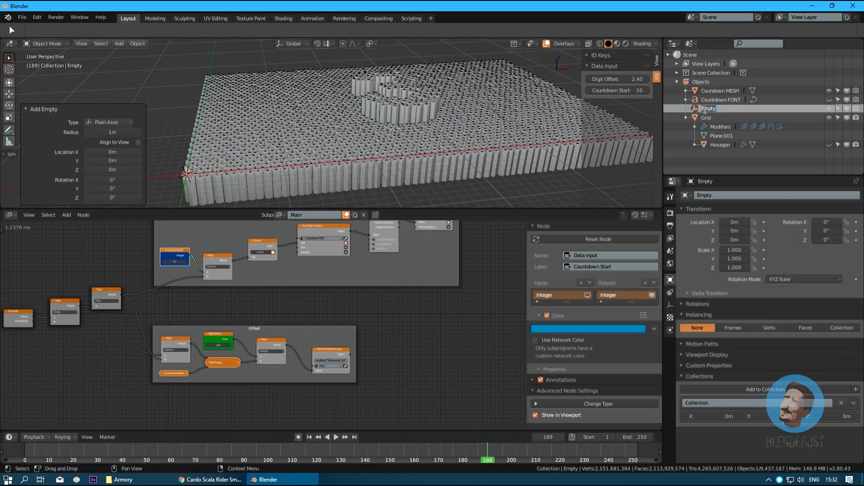
type("Co")
type("oud Di")
type("splace CTRL")
key("Return")
- Add a second Plain Axes empty at the world origin
middle_click_drag(517, 132, 388, 131)
key("shift+a")
mouse_move(403, 139)
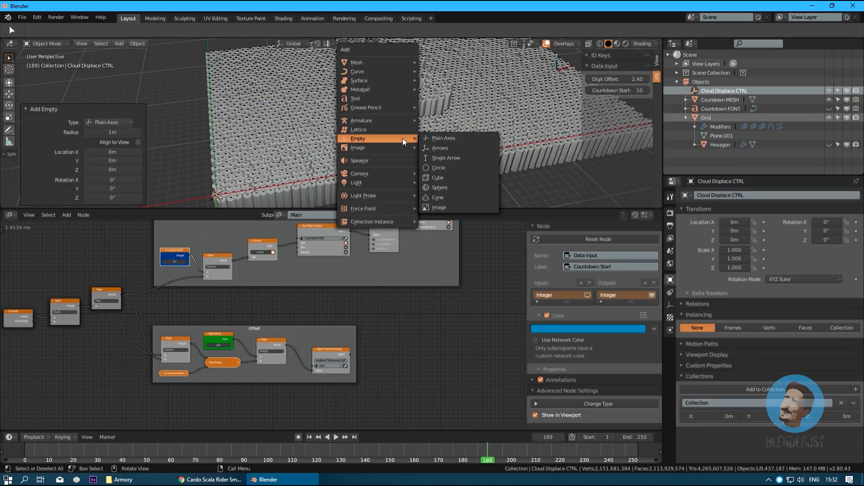
left_click(447, 139)
mouse_move(448, 138)
middle_mouse_down()
mouse_move(408, 136)
mouse_move(450, 131)
middle_mouse_up()
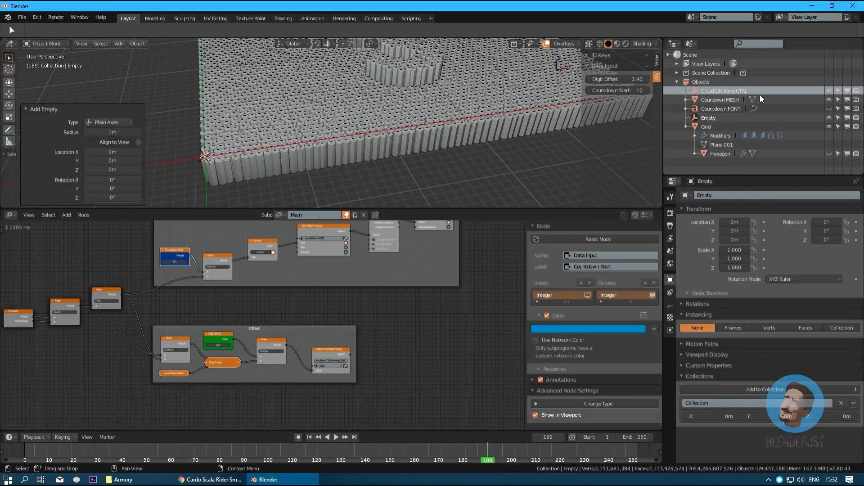
- Rename the first empty, Cloud Displace CTRL, as Countdown RIG
double_click(720, 90)
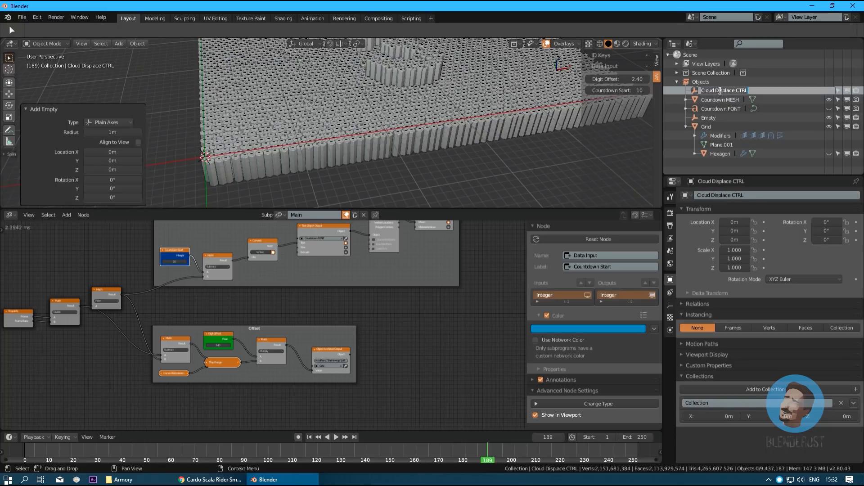
type("Rig")
type("Count")
type("down RIG")
key("Return")
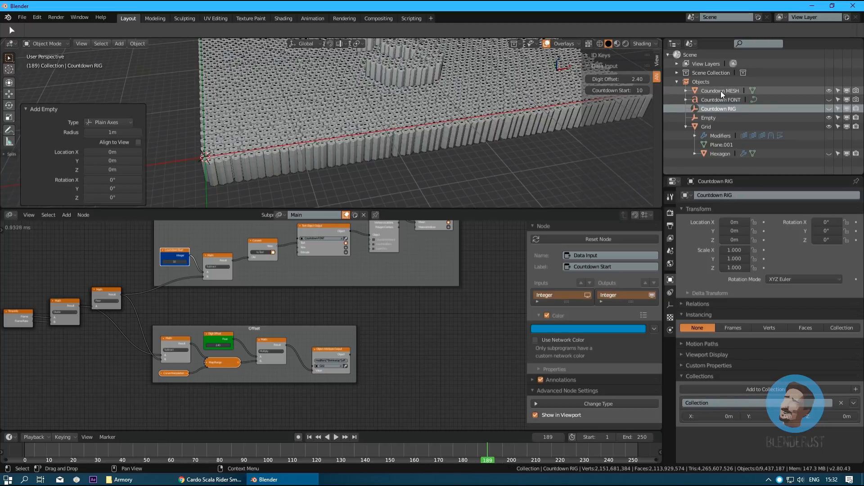
- Parent the countdown mesh, font, second empty and Grid to Countdown RIG, and toggle the rig's viewport visibility
left_click_drag(719, 100, 696, 94)
left_click(685, 92)
middle_click_drag(310, 103, 339, 123)
left_click(830, 91)
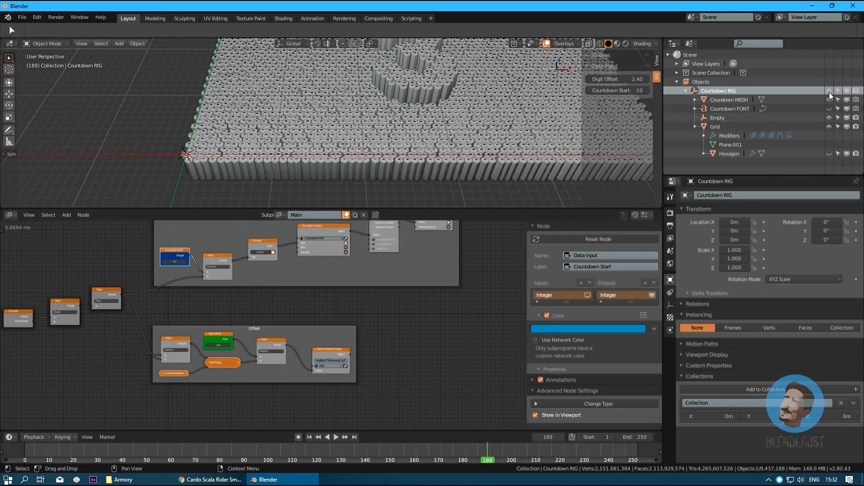
scroll(272, 113, "down", 2)
key("g")
middle_click_drag(273, 114, 450, 139)
right_click(279, 128)
scroll(330, 117, "up", 4)
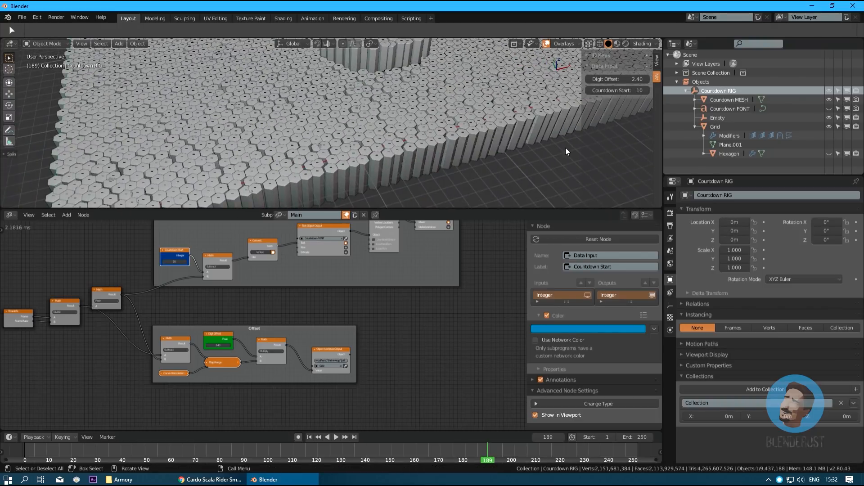
- Rename the empty parented under Countdown RIG as Cloud Displace CTRL
left_click(717, 118)
scroll(365, 128, "down", 5)
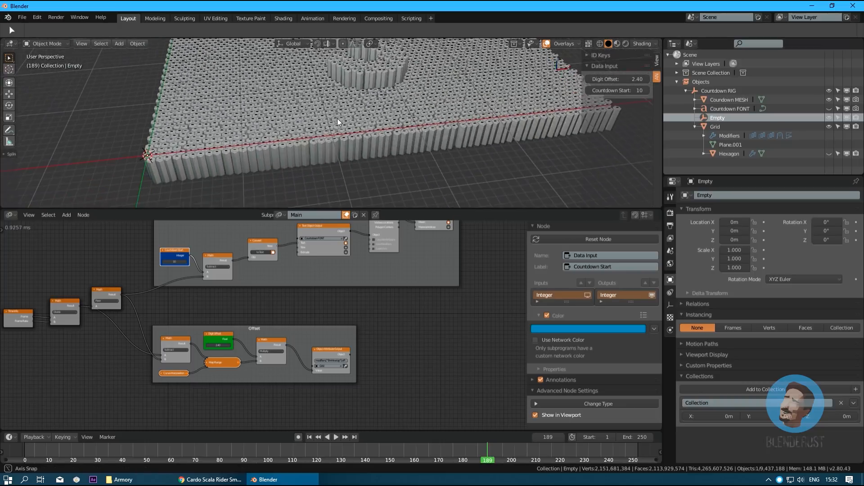
double_click(714, 118)
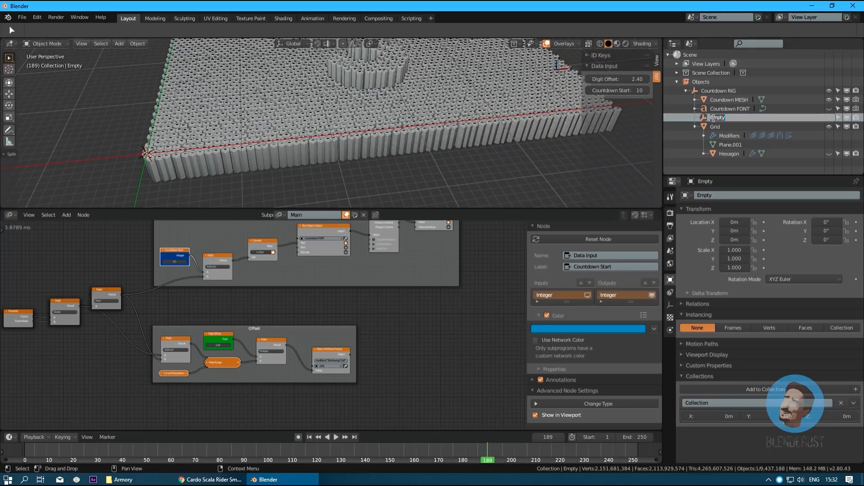
type("Countdown")
key("ctrl+a")
type("Cloud Displace CTRL")
key("Return")
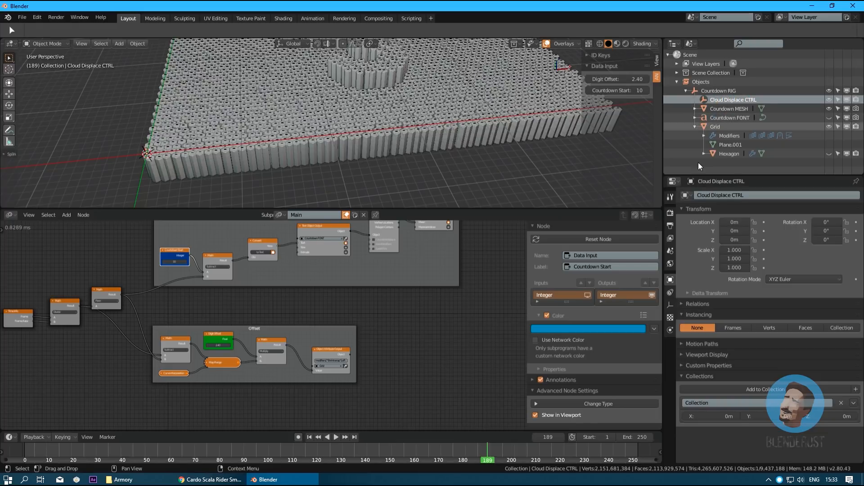
- Rename the Grid's Displace modifier as Cloud Displace
left_click(471, 146)
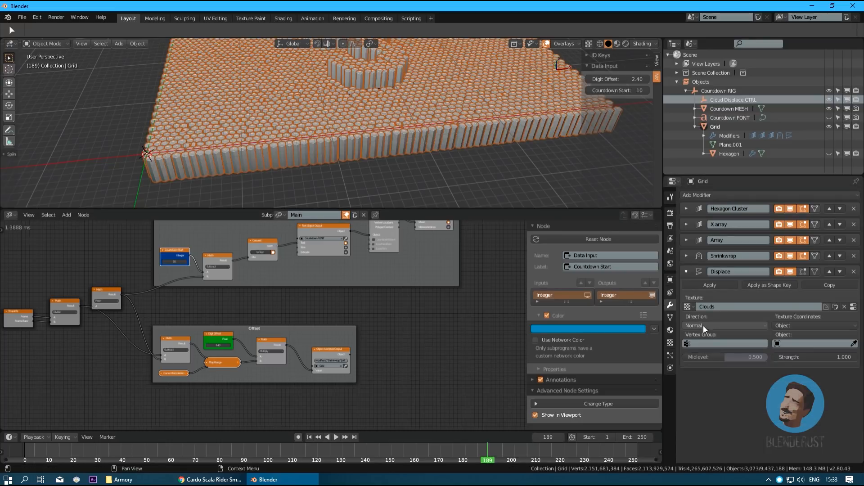
double_click(716, 272)
type("Cloud Displace")
key("Return")
type("u")
key("Return")
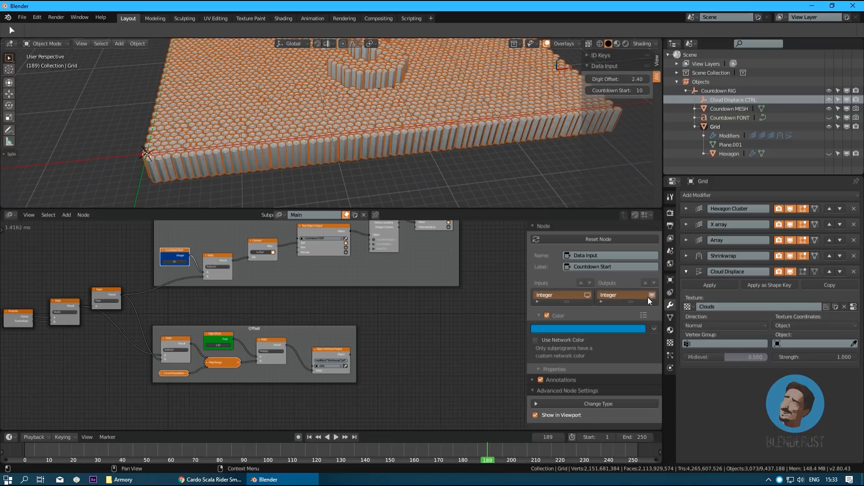
- Set the Cloud Displace modifier's direction to Z
scroll(339, 148, "up", 6)
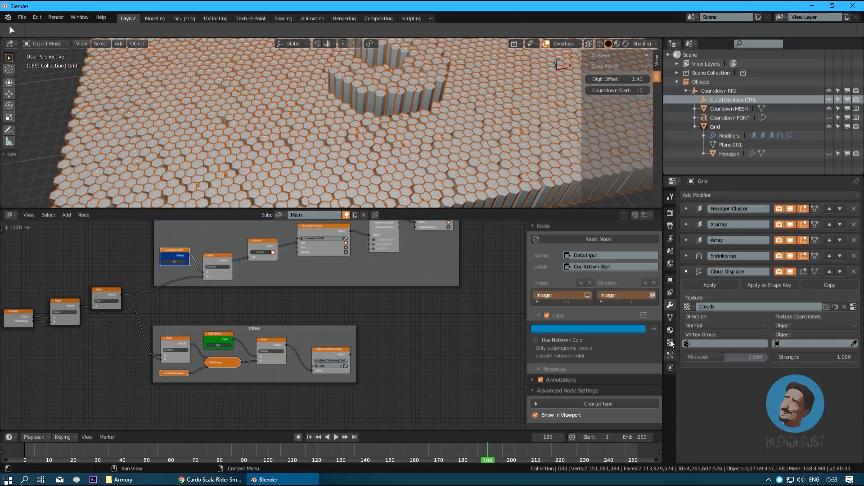
left_click(693, 326)
left_click(690, 297)
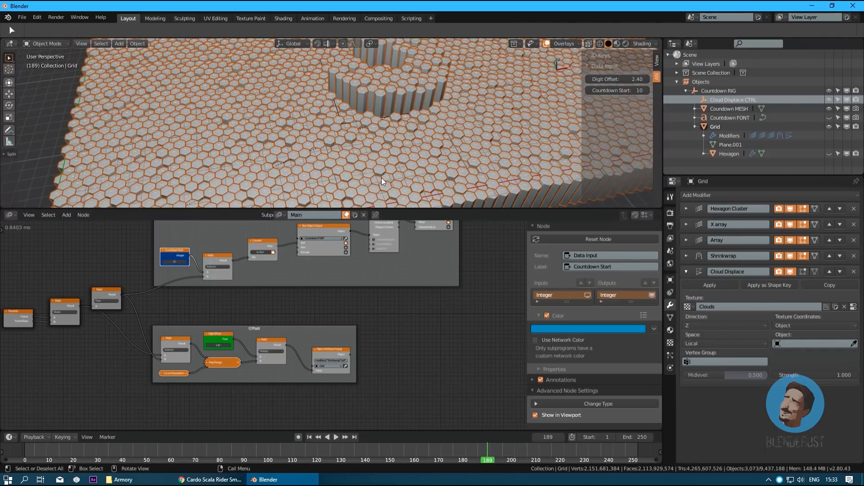
middle_click_drag(382, 177, 444, 129)
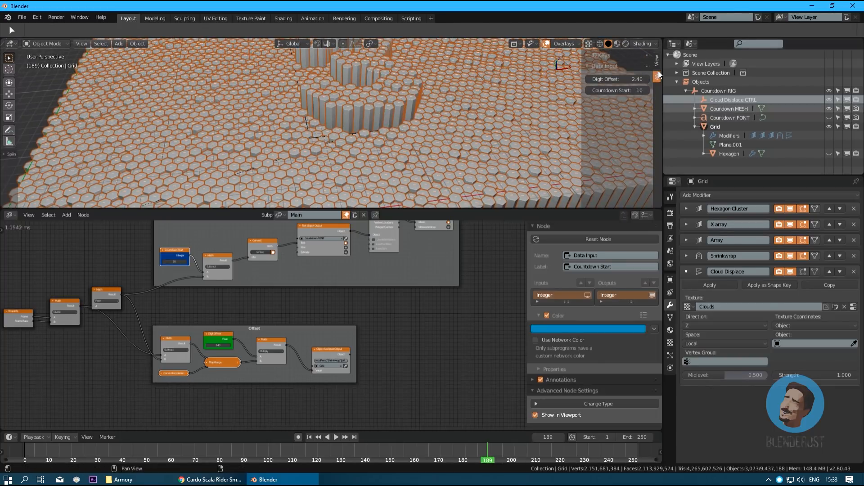
- Add a driver to the Z location of Cloud Displace CTRL, remove its input variable and set the expression to frame*0.1
left_click(717, 101)
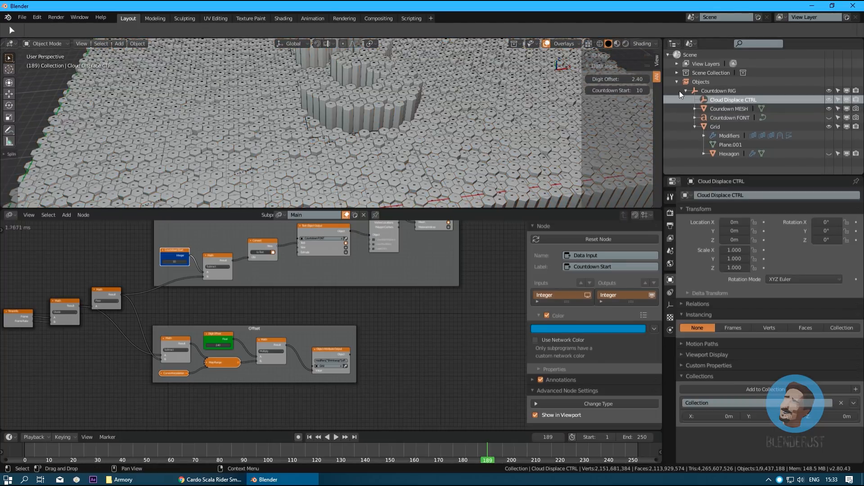
left_click(656, 60)
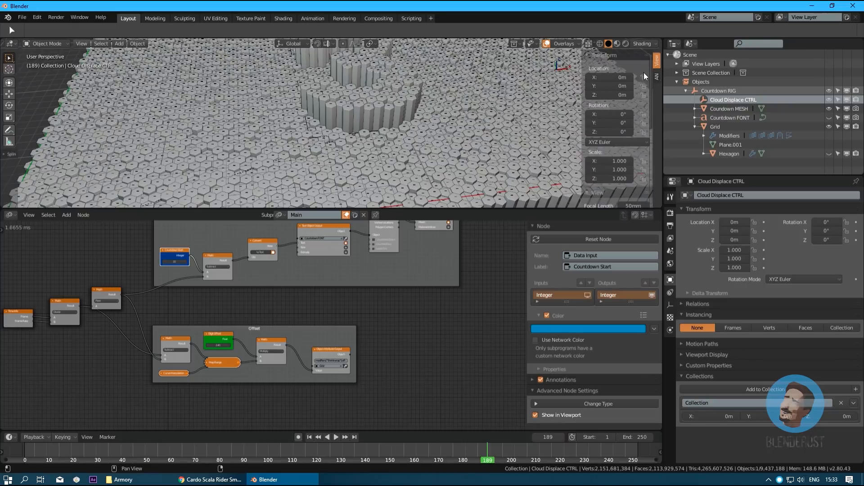
middle_click_drag(301, 134, 328, 125, "shift")
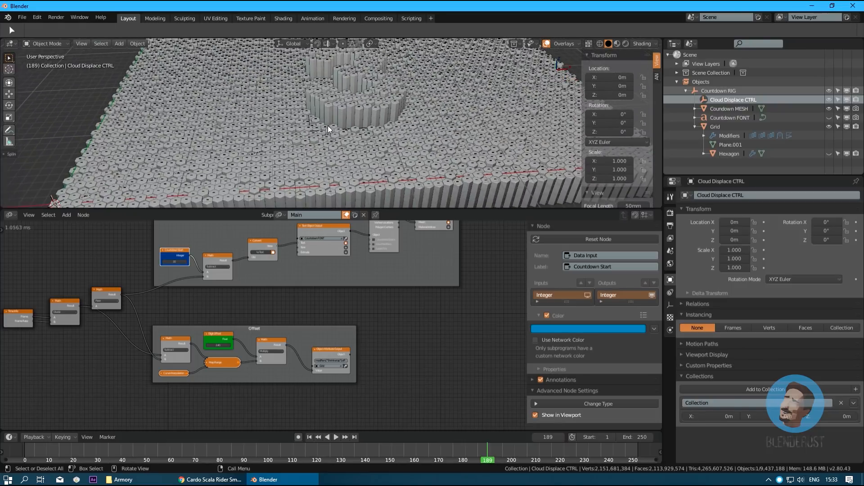
right_click(611, 95)
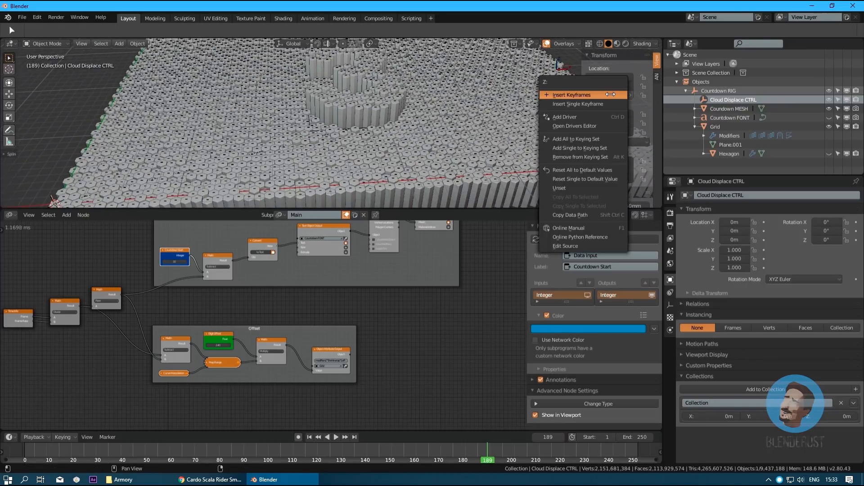
left_click(595, 118)
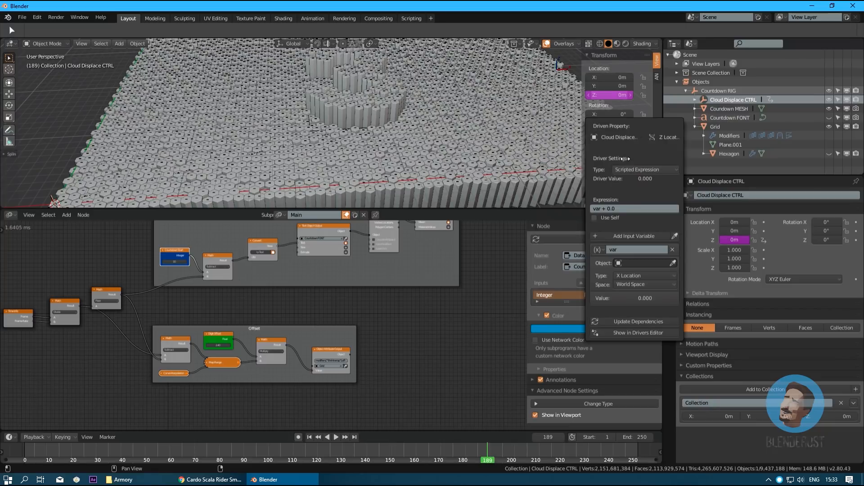
left_click(673, 250)
left_click(614, 209)
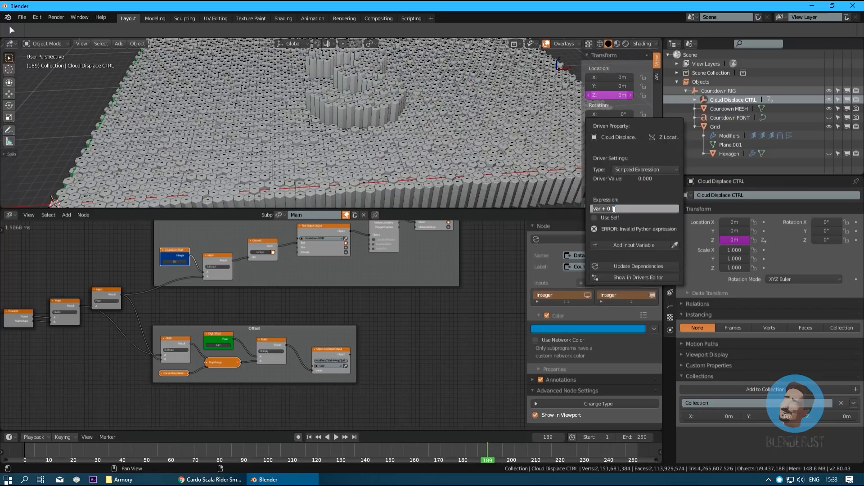
type("frame*0.1")
key("Return")
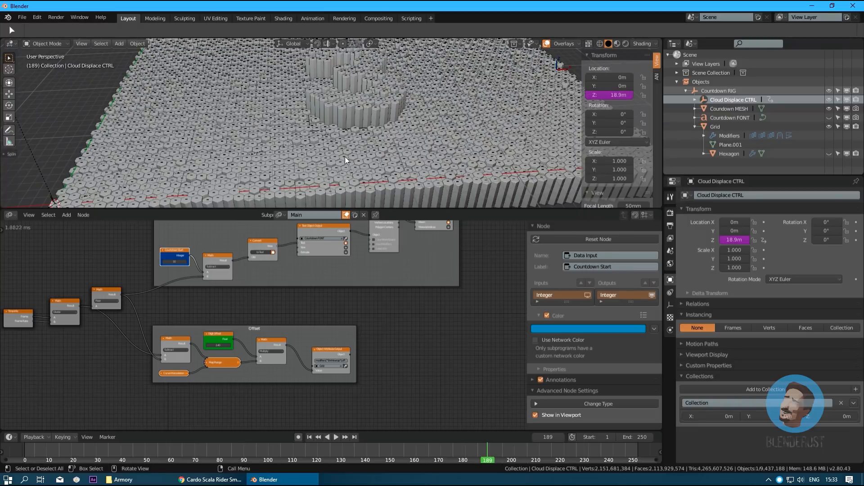
- Return to frame 1 and set Cloud Displace CTRL as the texture coordinate object of the Grid's Cloud Displace modifier
key("shift+Left")
left_click(491, 147)
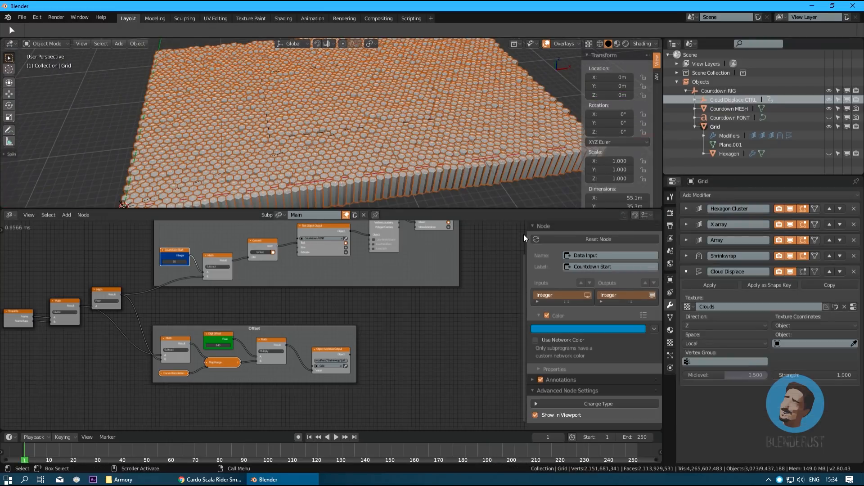
left_click(791, 344)
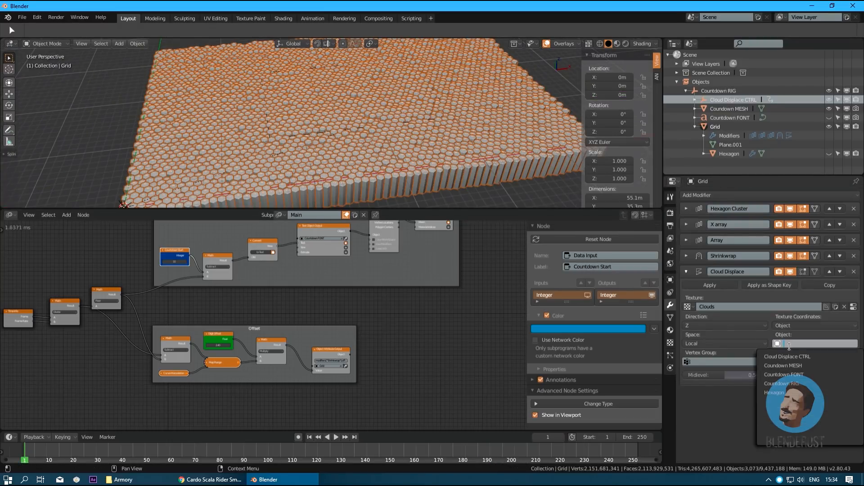
left_click(788, 357)
- Play the animation to check the cloud displacement moving across the hexagon grid
middle_click_drag(550, 202, 278, 125)
key("space")
scroll(323, 138, "up", 5)
scroll(310, 129, "down", 5)
key("space")
- Scale the Cloud Displace CTRL empty up uniformly to about 14.85 and play the animation to check the displacement
scroll(278, 125, "down", 4)
left_click(201, 69)
middle_click_drag(201, 69, 223, 101)
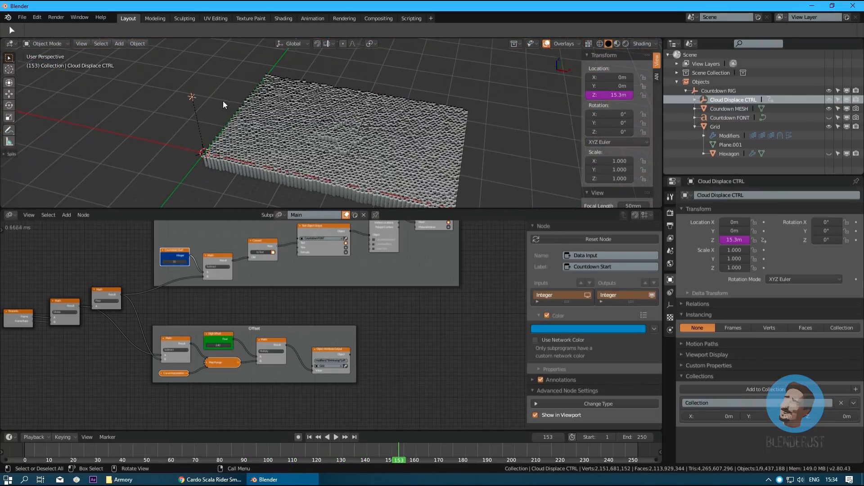
key("s")
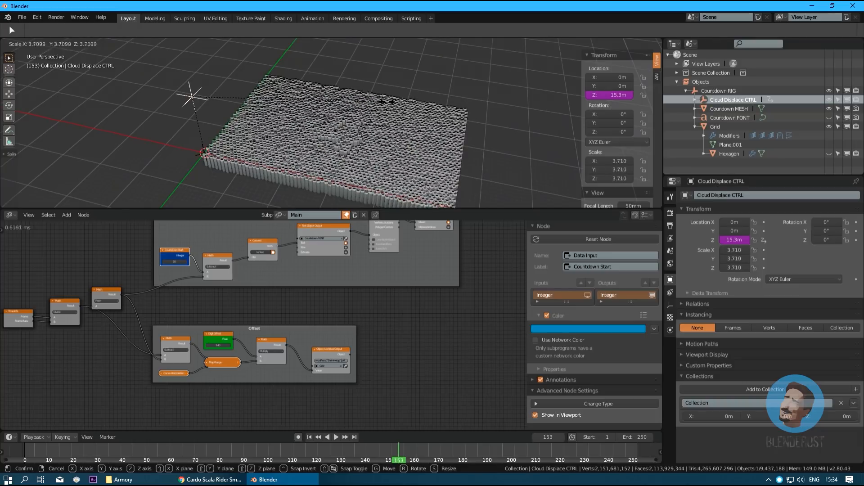
left_click(398, 101)
scroll(288, 101, "down", 2)
middle_click_drag(289, 101, 288, 101)
scroll(287, 101, "up", 3)
key("s")
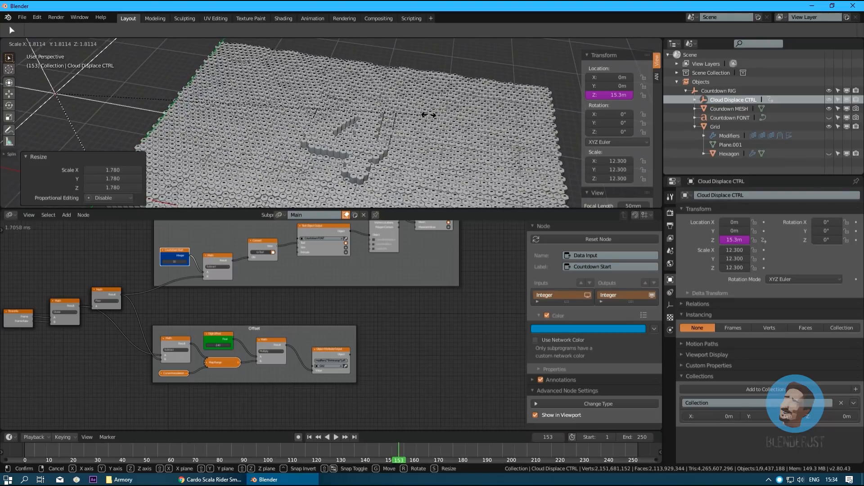
left_click(429, 116)
key("s")
left_click(313, 107)
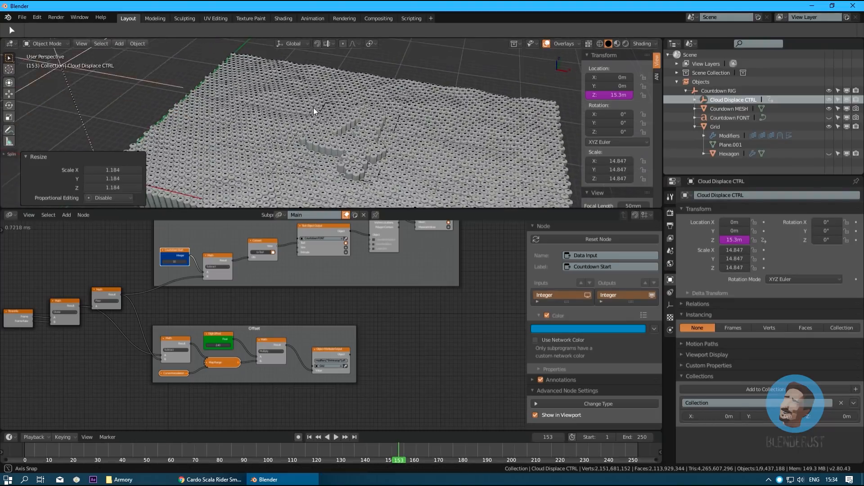
key("space")
key("space")
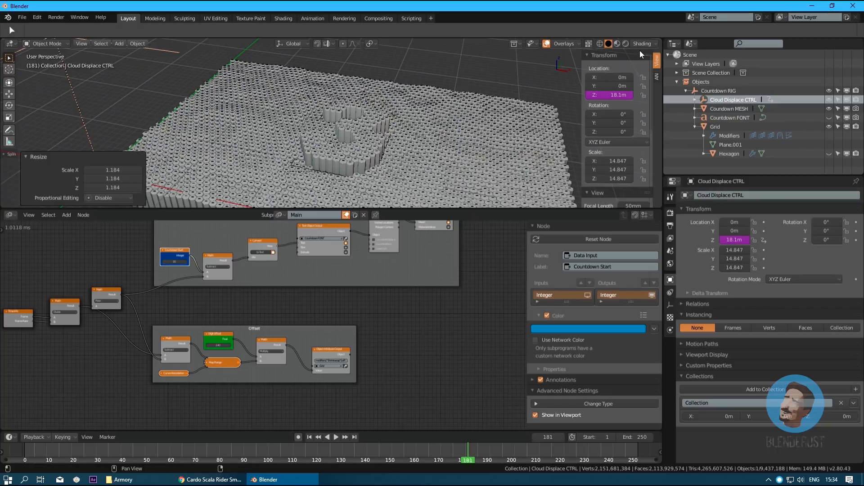
- Switch the viewport MatCap to the glossy orange-and-blue one and view the raised digit up close during playback
left_click(636, 45)
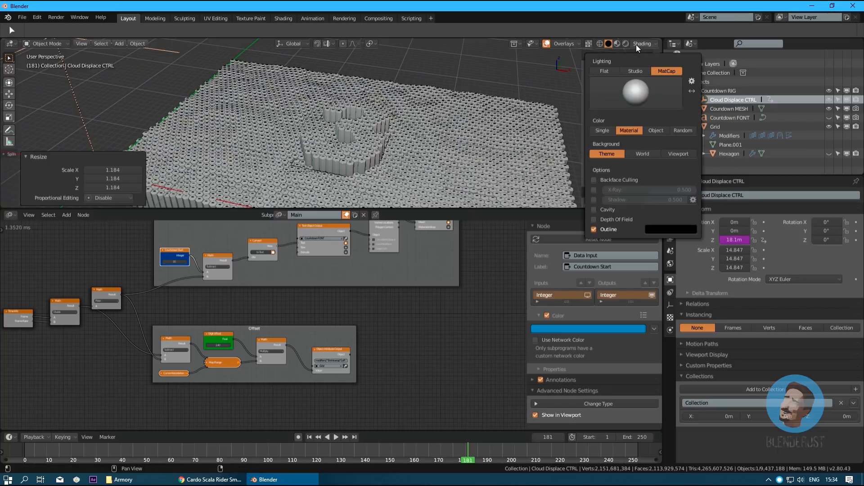
left_click(635, 96)
left_click(585, 127)
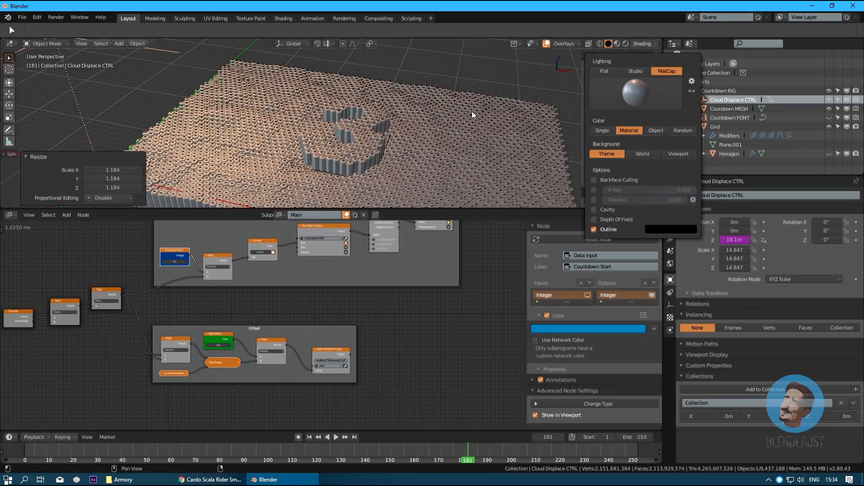
key("n")
scroll(396, 112, "up", 5)
key("space")
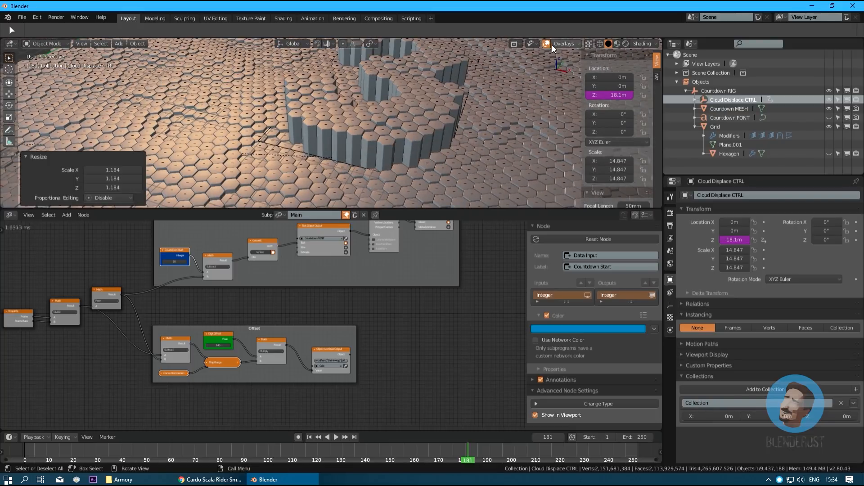
- Hide the viewport overlays and view the whole hexagon grid during playback
left_click(547, 43)
scroll(444, 95, "down", 5)
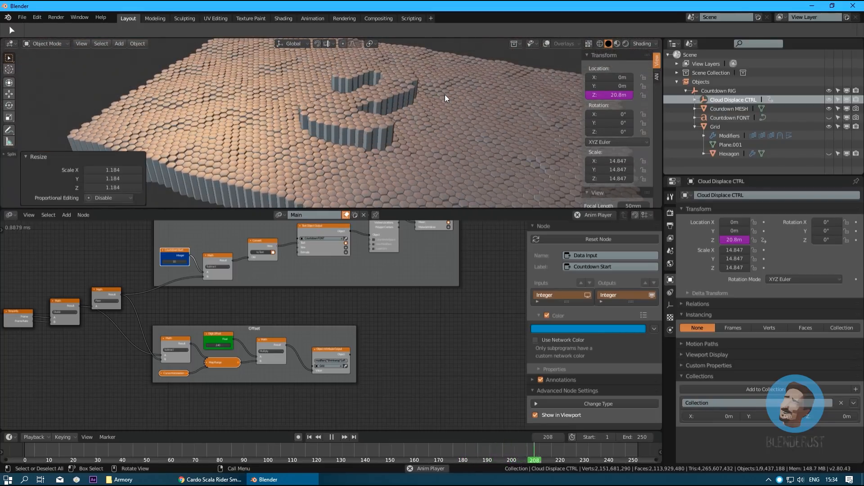
middle_click_drag(444, 95, 420, 101)
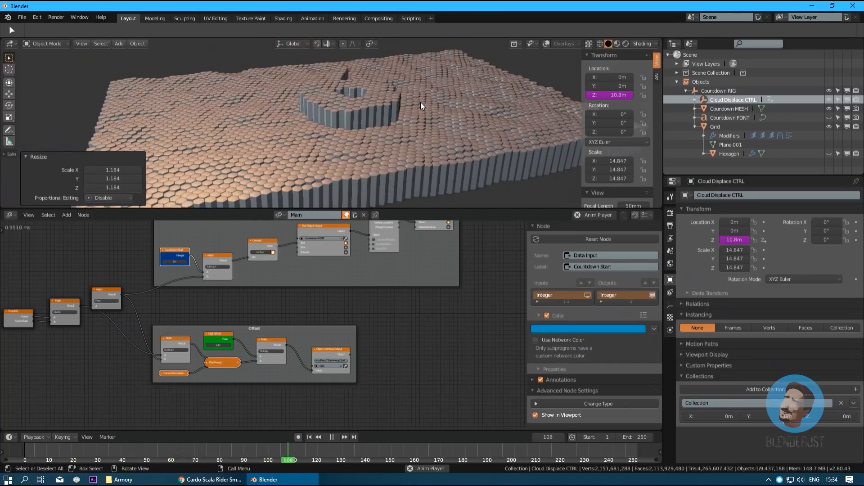
- Stop playback, copy the Z location driver of Cloud Displace CTRL onto its X location, and play the animation to check the motion
key("space")
right_click(618, 96)
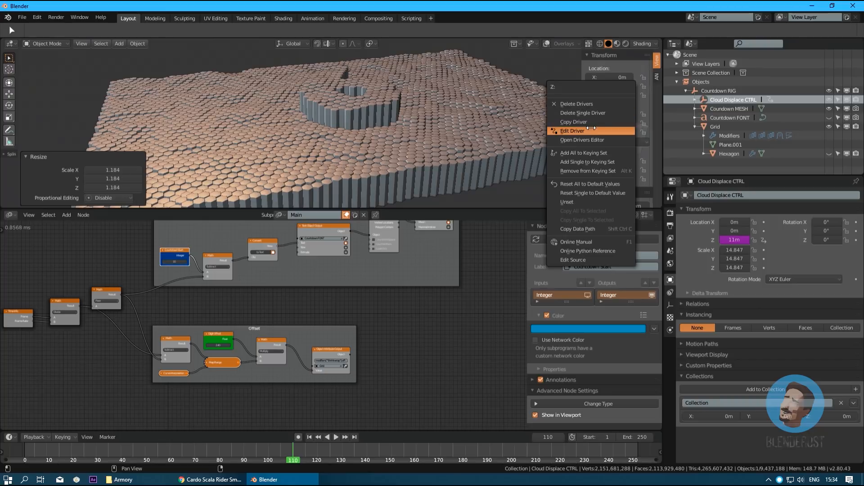
left_click(610, 122)
right_click(609, 76)
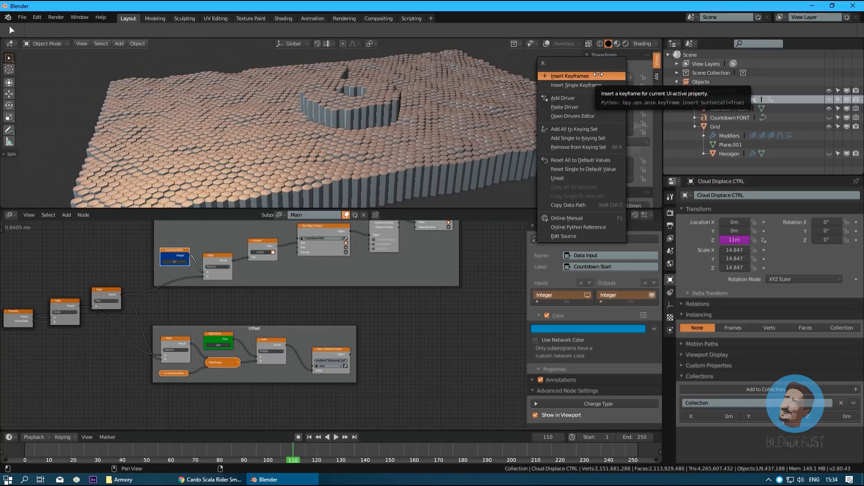
left_click(565, 107)
key("space")
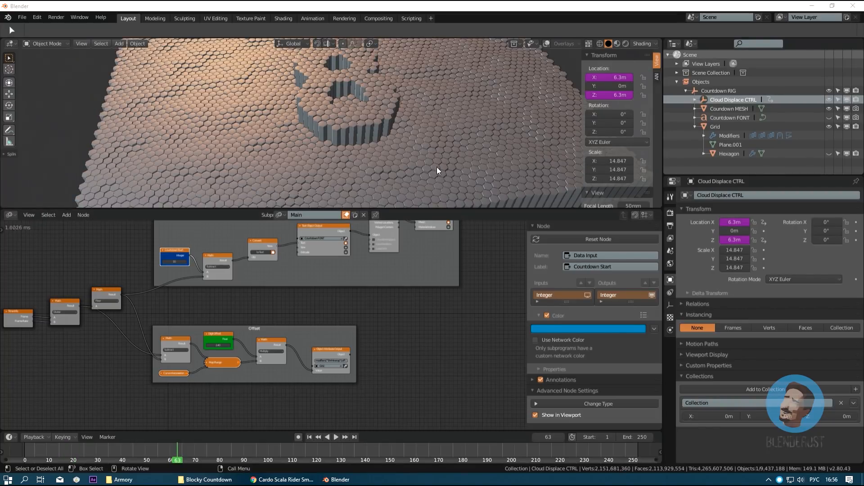
- Add a second Displace modifier to the Grid and move it up the stack to just above Shrinkwrap
left_click(473, 132)
middle_click_drag(468, 185, 376, 145)
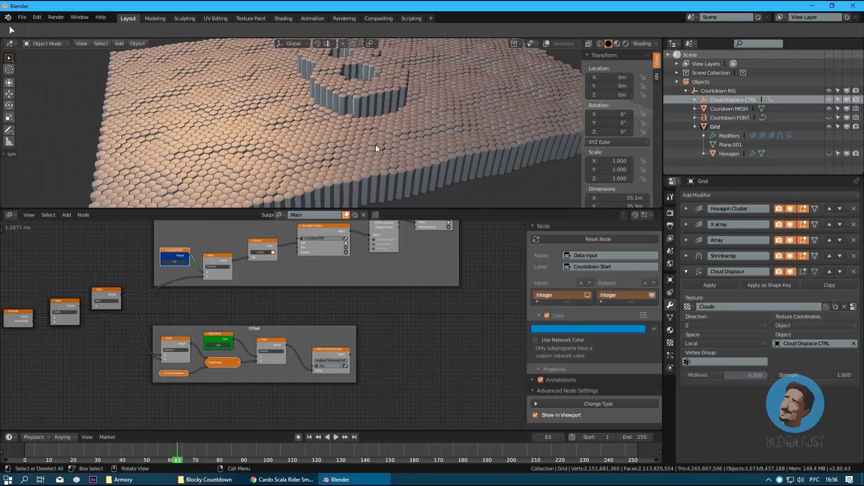
middle_click_drag(358, 84, 377, 118)
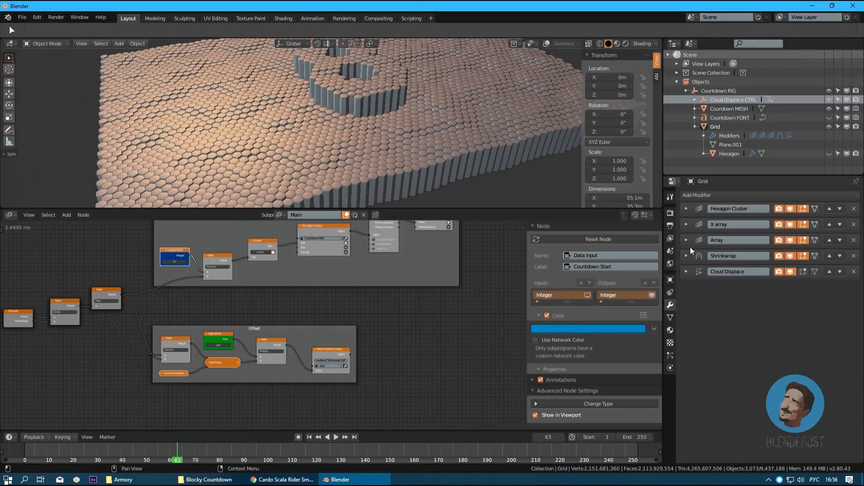
left_click(703, 196)
left_click(768, 246)
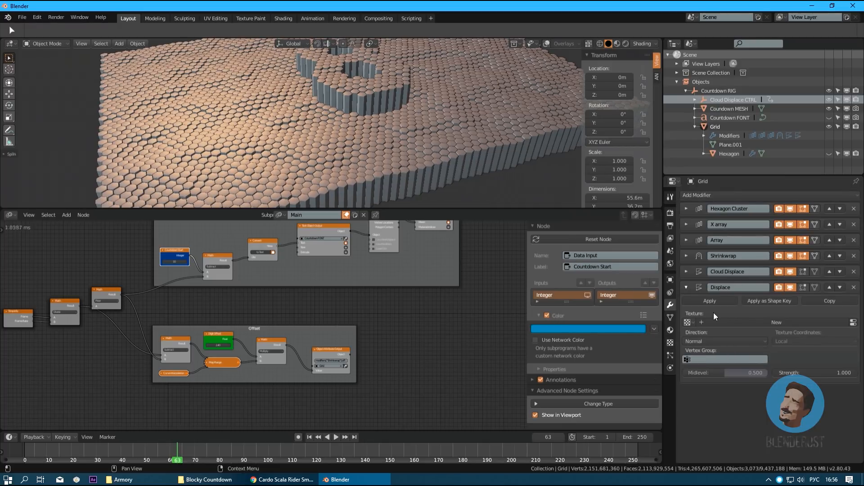
left_click(830, 288)
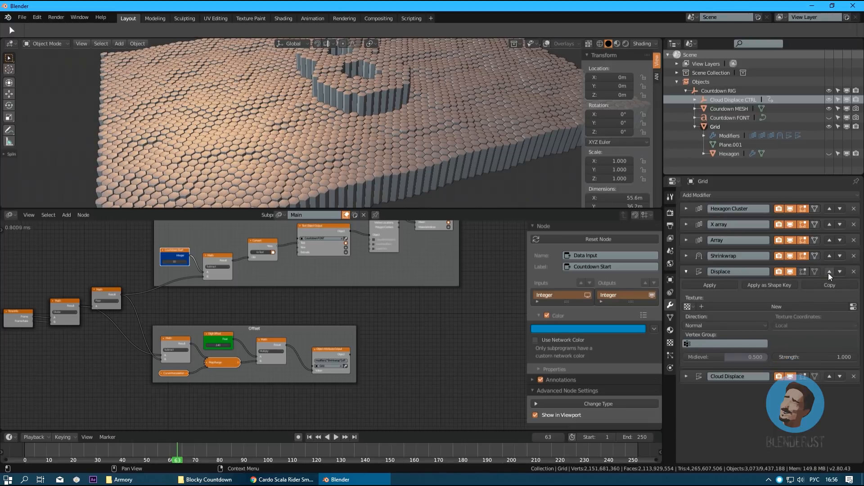
left_click(828, 273)
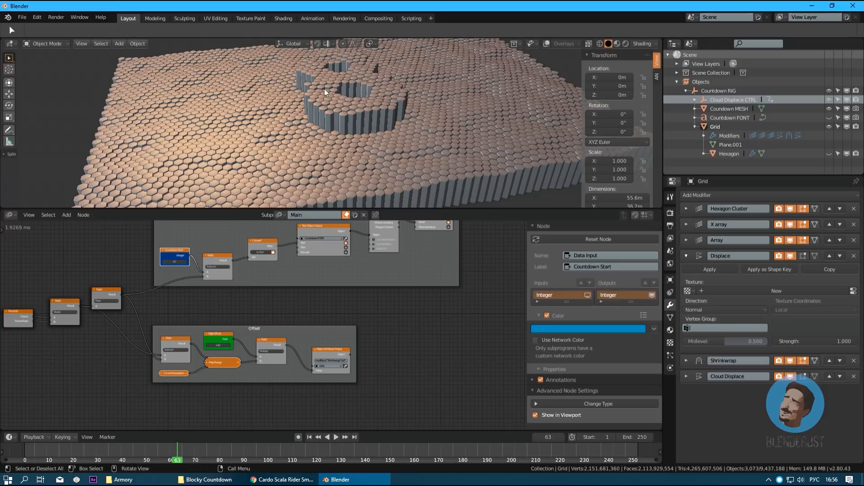
- Create a new texture for the new Displace modifier and name it Wake Blend
middle_click_drag(372, 86, 347, 125)
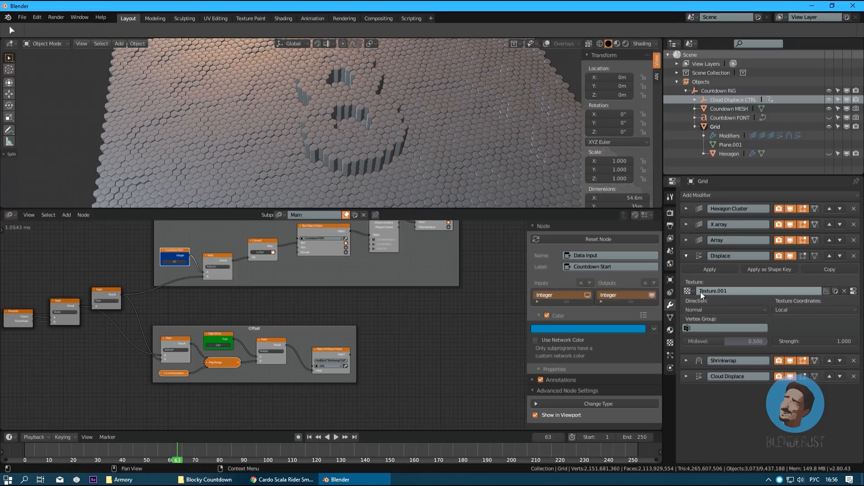
left_click(733, 292)
left_click(854, 292)
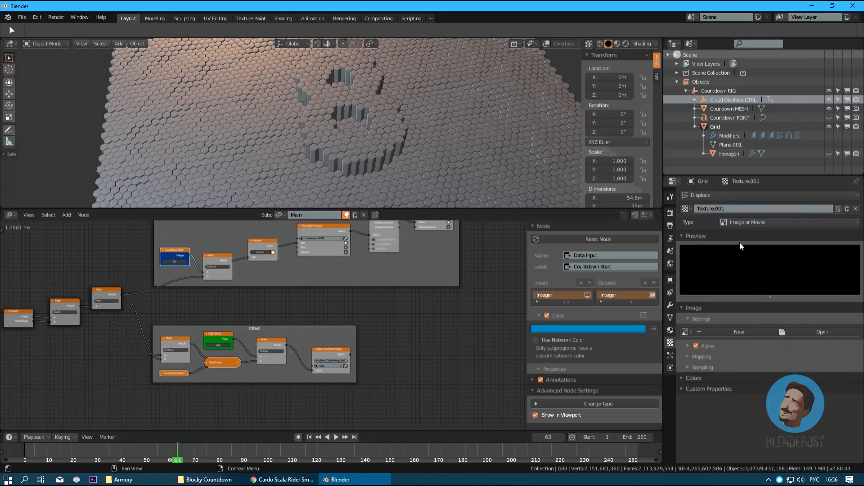
left_click(722, 208)
type("ц")
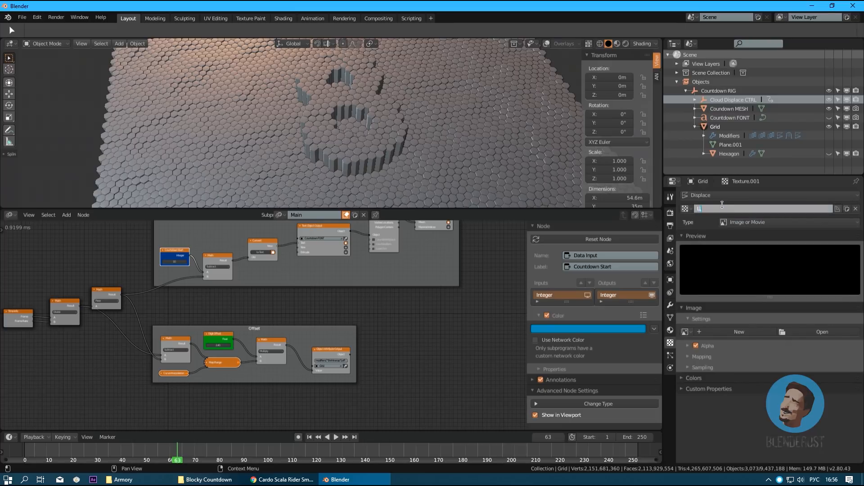
type("Wake Blend")
key("Return")
- Set the Wake Blend texture type to Blend with the Quadratic sphere progression
left_click(747, 223)
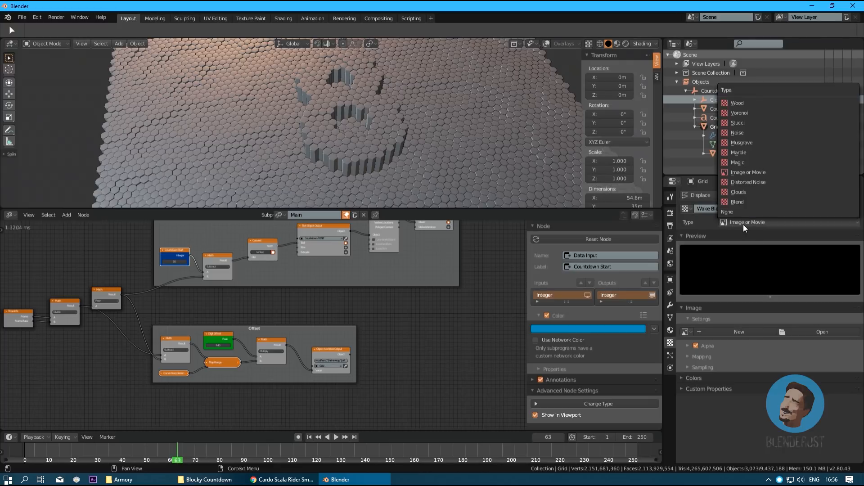
left_click(732, 203)
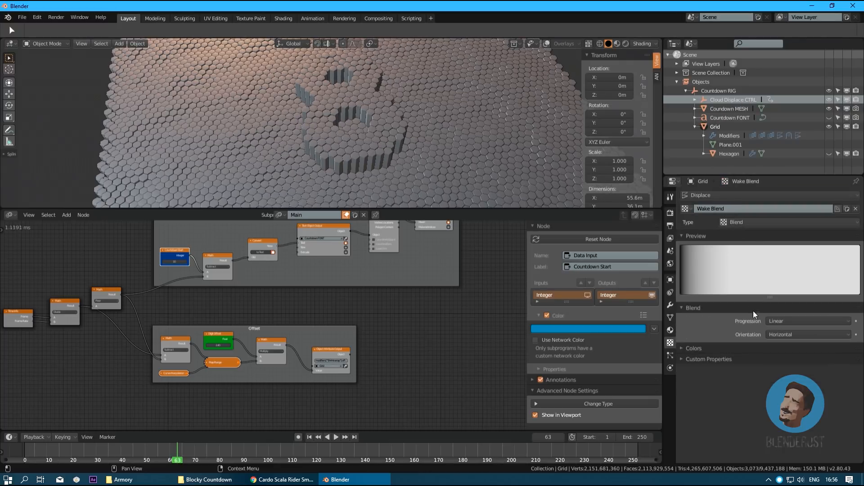
left_click(774, 321)
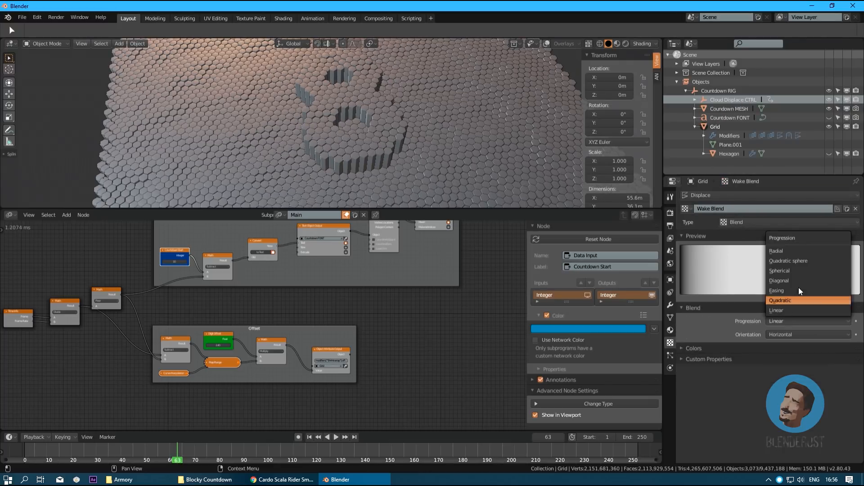
left_click(780, 261)
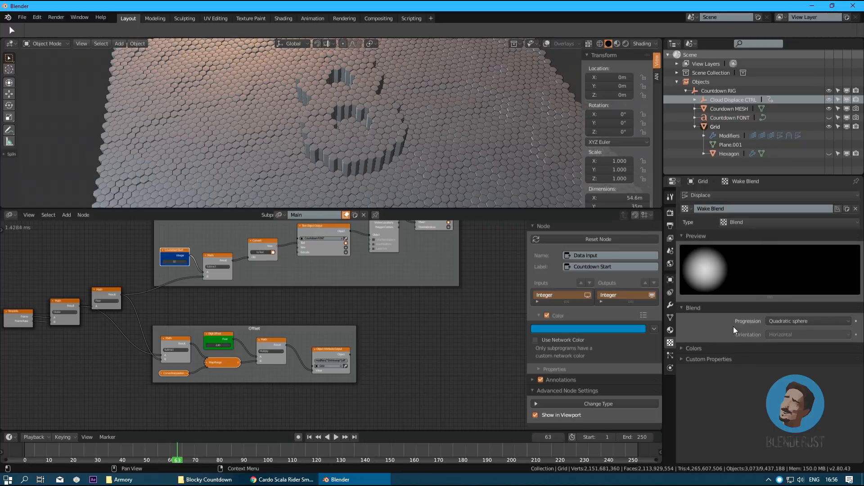
- Enable the Wake Blend color ramp, bring its stops close together around the middle and add a third stop, with the last at about 0.544
left_click(684, 350)
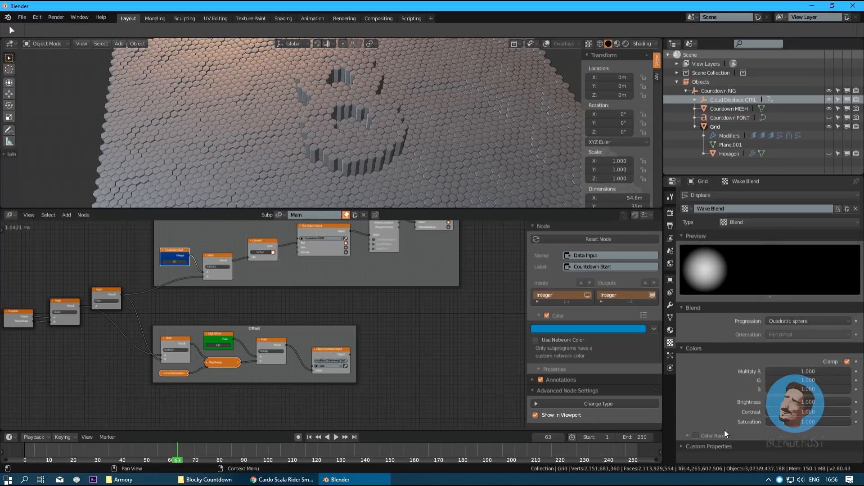
left_click(690, 434)
scroll(700, 424, "down", 2)
left_click_drag(861, 434, 764, 437)
left_click_drag(688, 433, 777, 434)
left_click(683, 421)
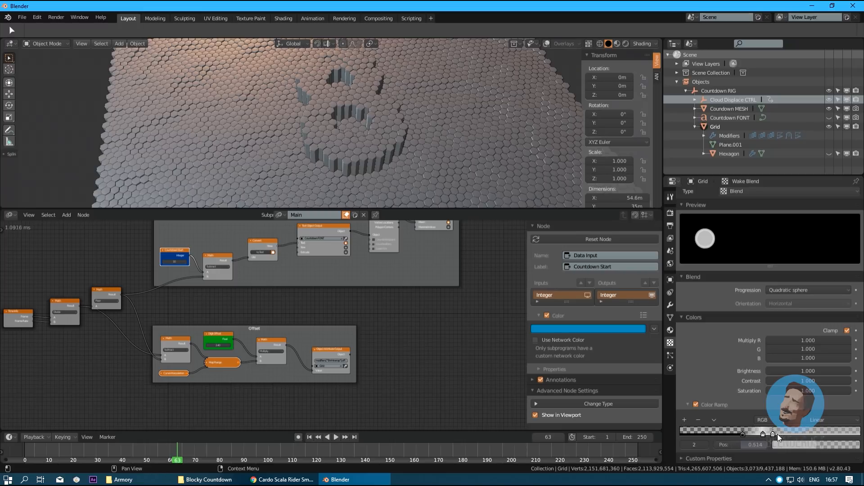
- Set the last color ramp stop to black with zero alpha
left_click(788, 443)
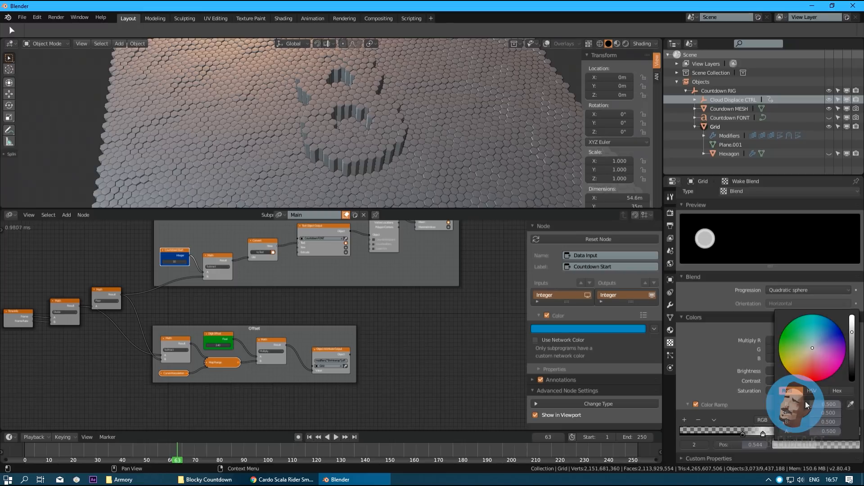
left_click(812, 390)
left_click_drag(825, 422, 774, 437)
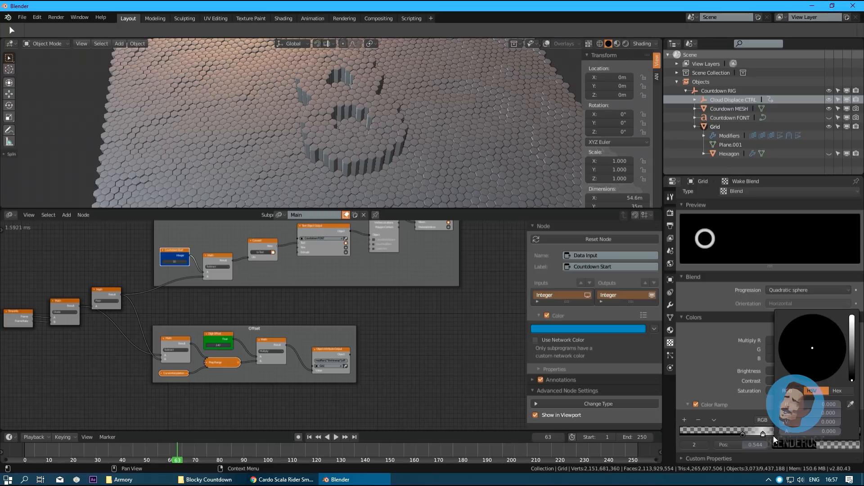
- Move the middle color ramp stop to about 0.448 and set the ramp interpolation to Ease
left_click(760, 433)
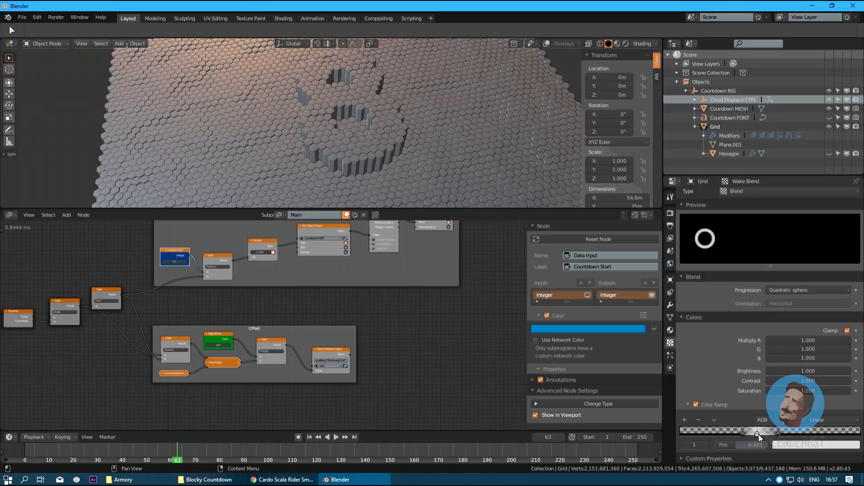
left_click(822, 418)
left_click(817, 411)
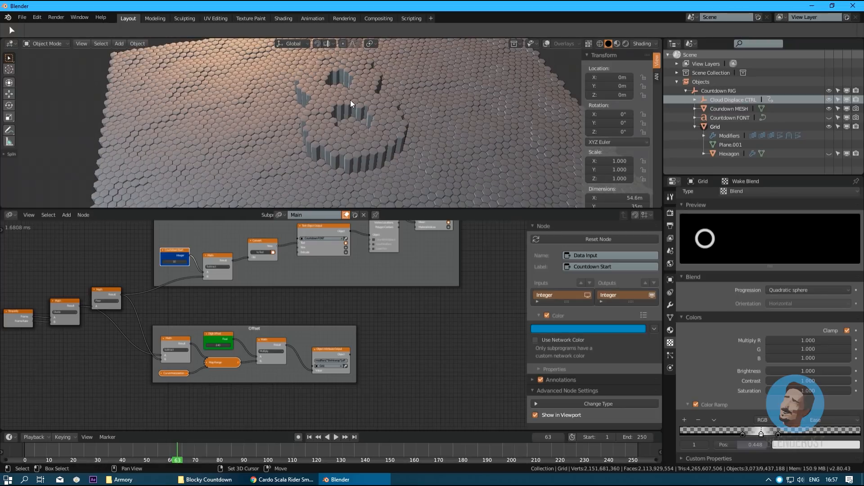
- Show the overlays again, add a Plain Axes empty and parent it to the Coundown MESH object
left_click(552, 43)
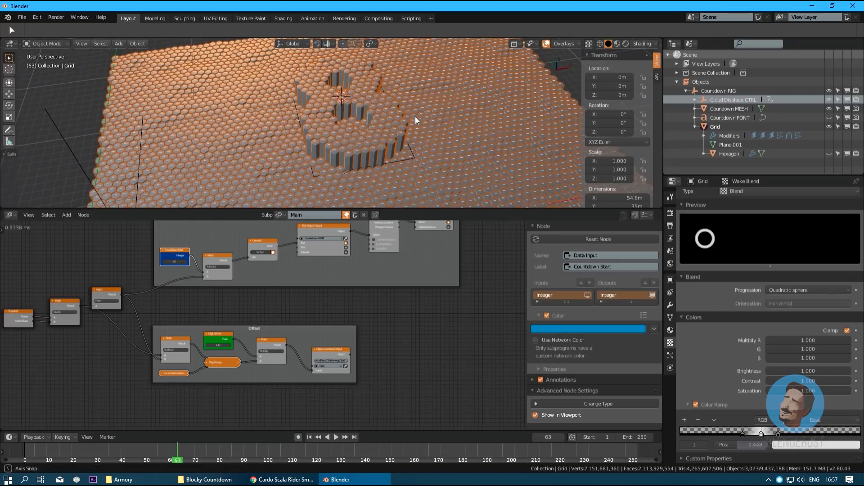
key("shift+a")
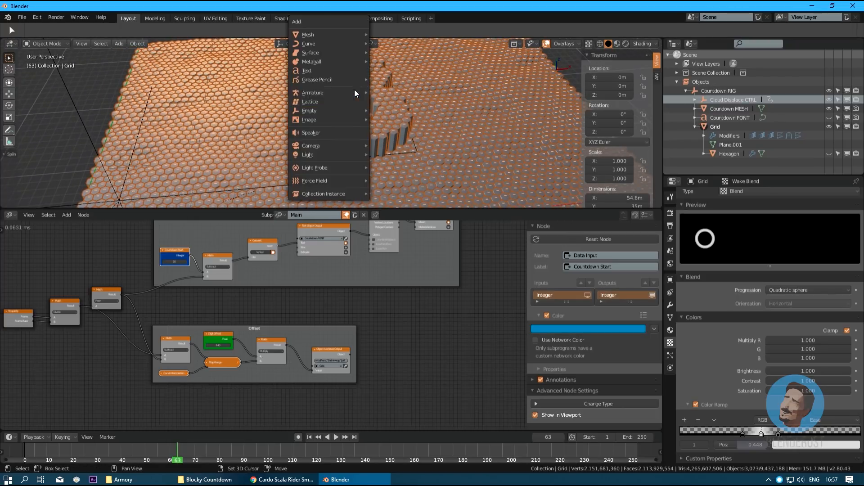
mouse_move(306, 110)
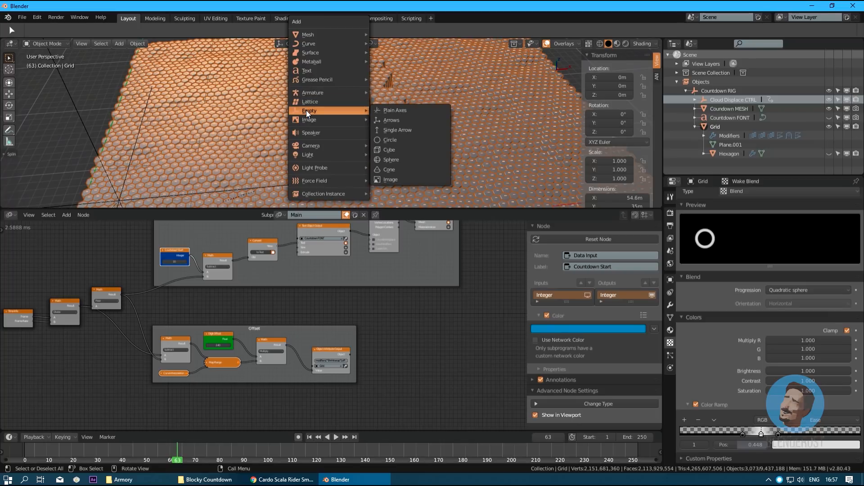
left_click(411, 110)
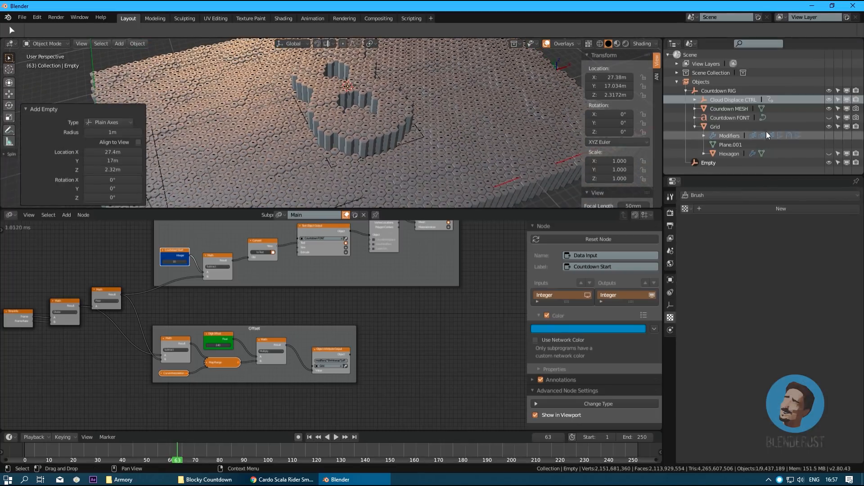
left_click_drag(689, 163, 725, 109)
- Rename the new empty under Coundown MESH to Wake Displace CTRL, and select the hexagon Grid
middle_click_drag(396, 111, 306, 44)
middle_click_drag(376, 80, 378, 88)
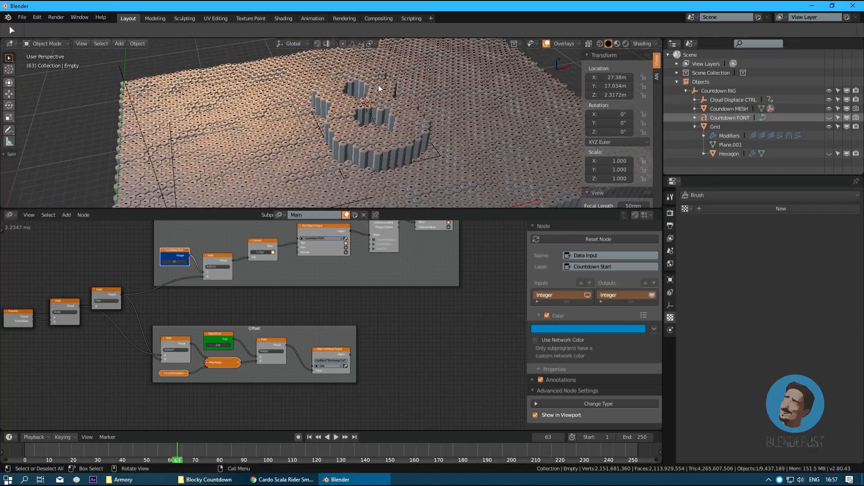
mouse_move(372, 119)
middle_mouse_down()
mouse_move(355, 147)
mouse_move(362, 104)
mouse_move(373, 135)
middle_mouse_up()
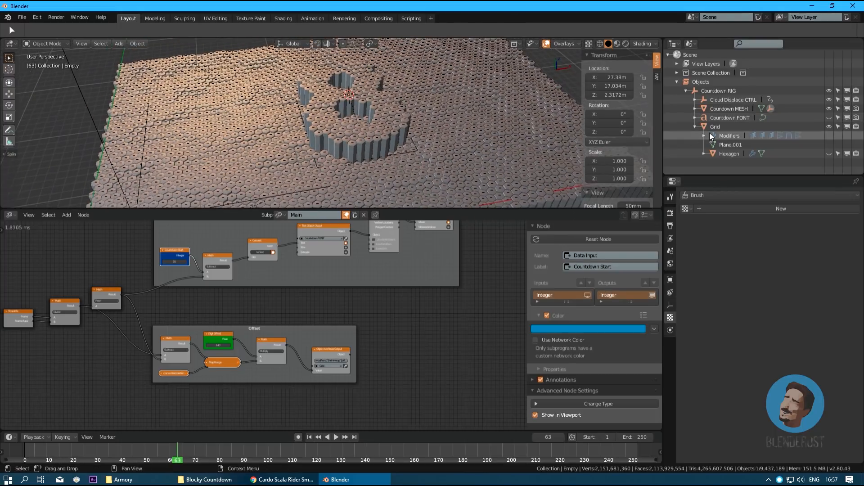
left_click(696, 108)
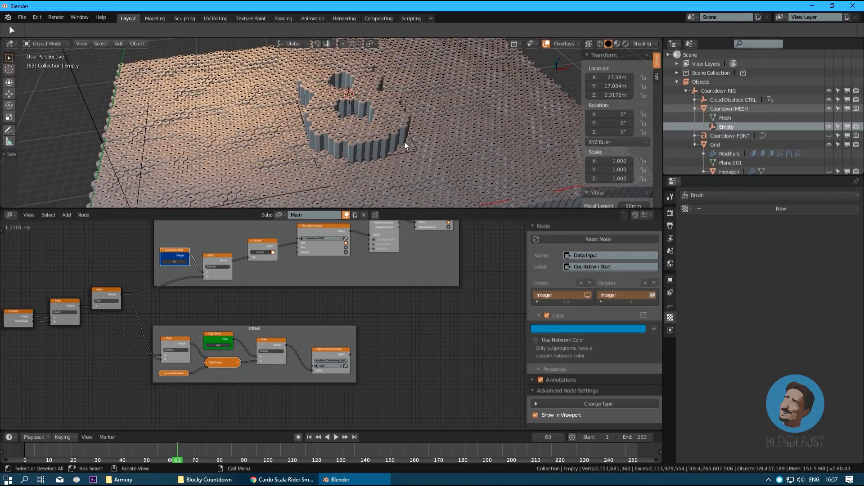
middle_click_drag(405, 142, 417, 145)
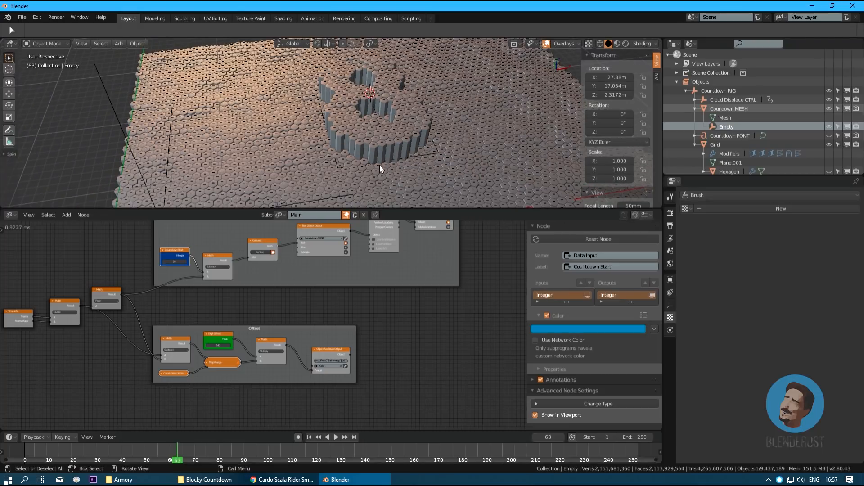
middle_click_drag(243, 147, 301, 110)
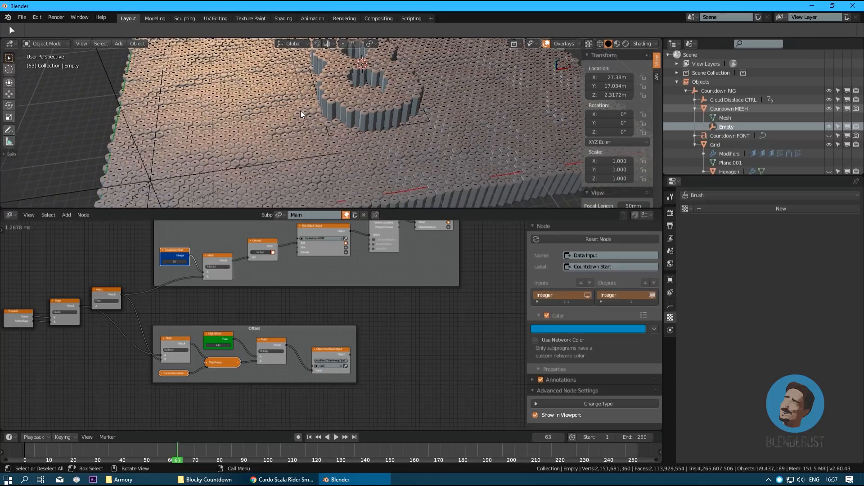
double_click(731, 127)
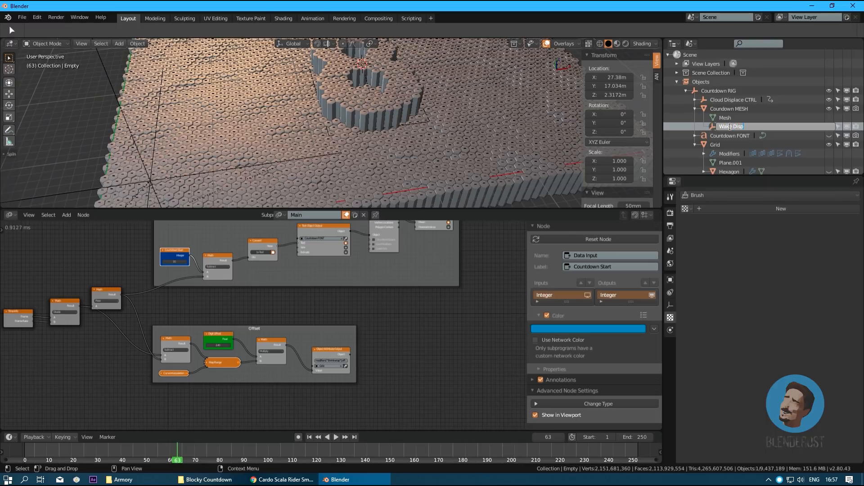
type("Wake Displace CTRL")
key("Return")
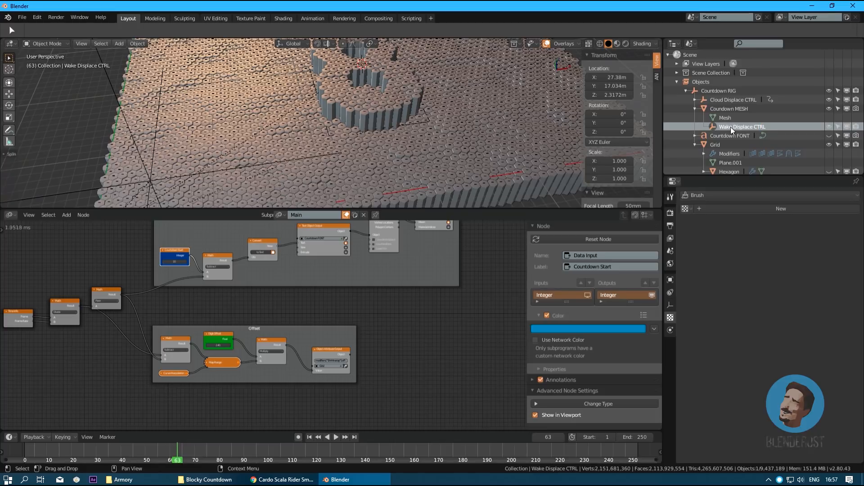
left_click(524, 169)
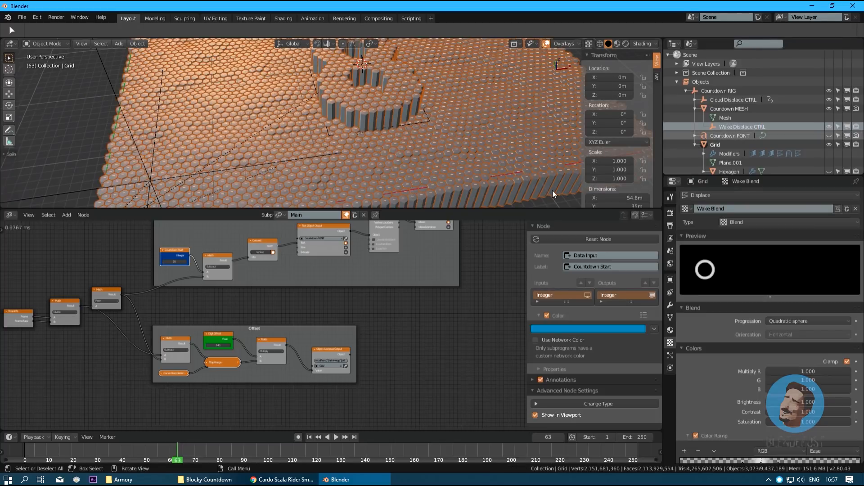
- Map the Grid's Displace texture coordinates to Object using Wake Displace CTRL, and set the modifier strength to 3
left_click(671, 305)
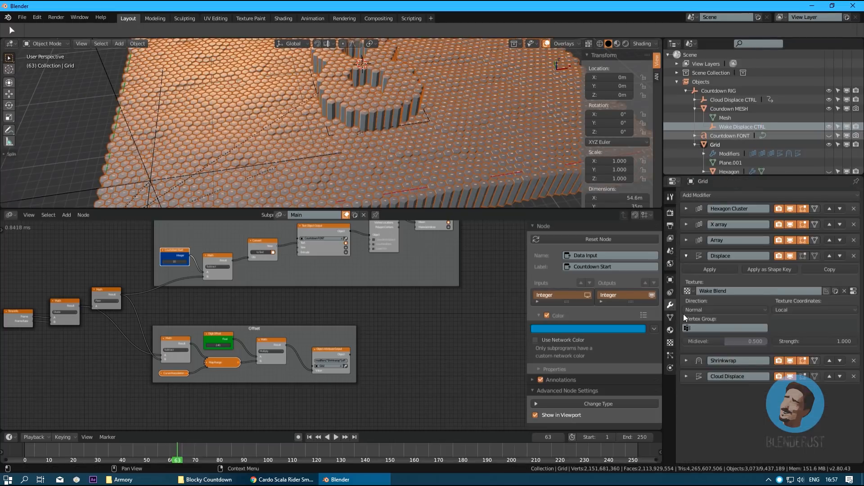
left_click(790, 310)
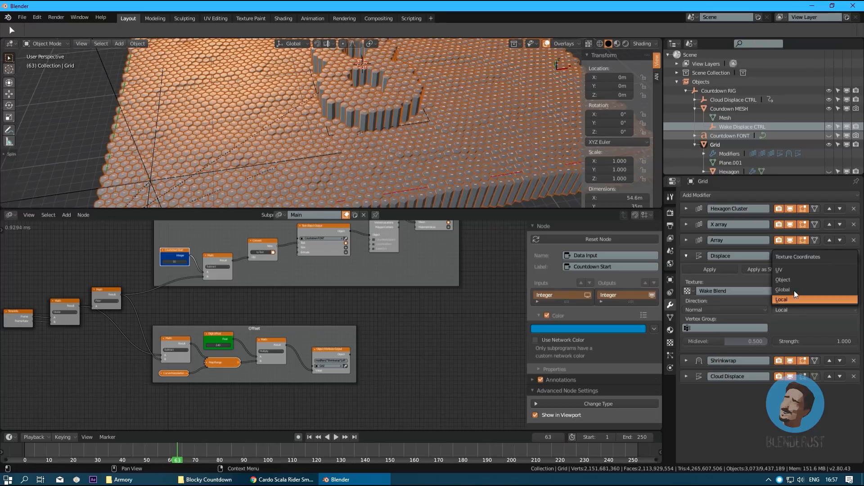
left_click(789, 279)
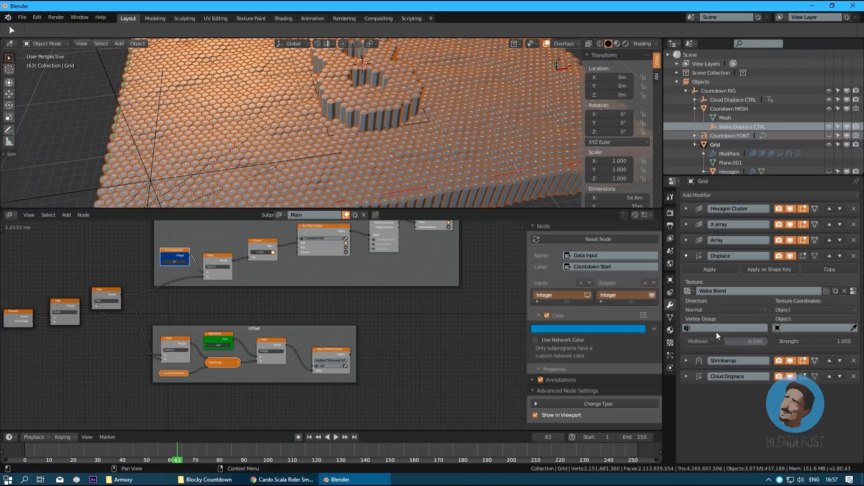
left_click(797, 328)
type("Wa")
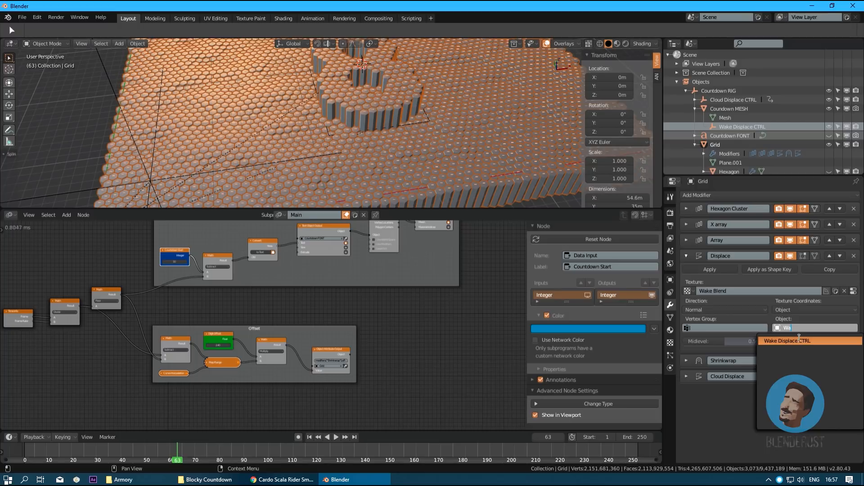
left_click(800, 341)
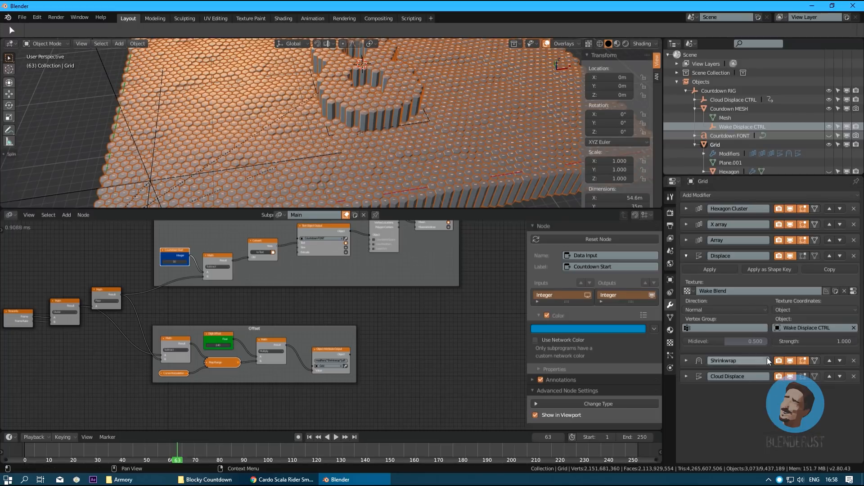
left_click(795, 338)
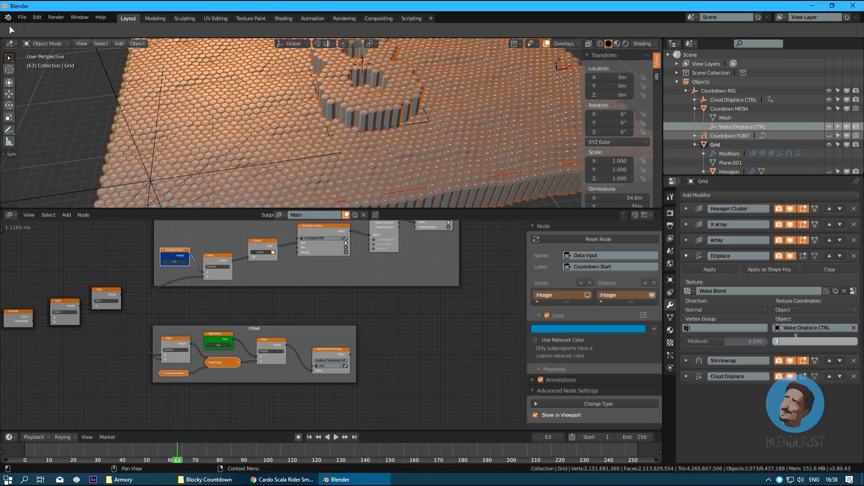
type("3")
key("Return")
- Scale the Wake Displace CTRL empty up uniformly to about 29.5 to widen the wake ring around the digit
middle_click_drag(479, 162, 423, 145)
left_click(723, 129)
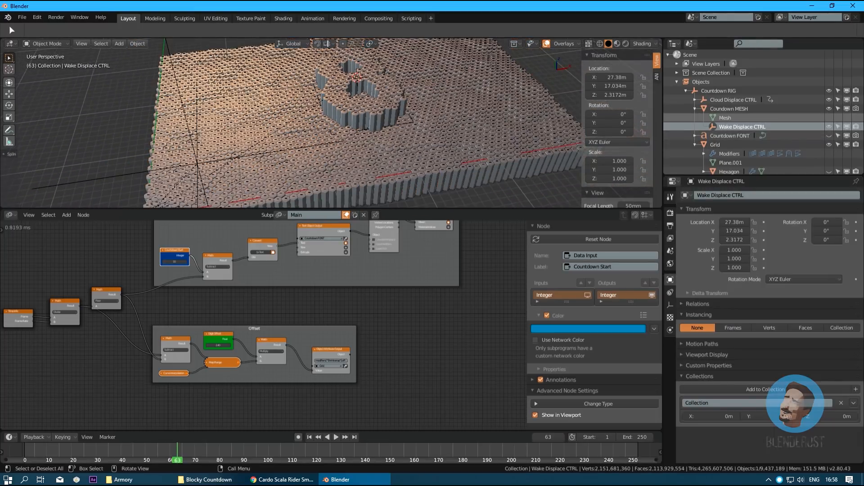
key("s")
left_click(493, 136)
key("s")
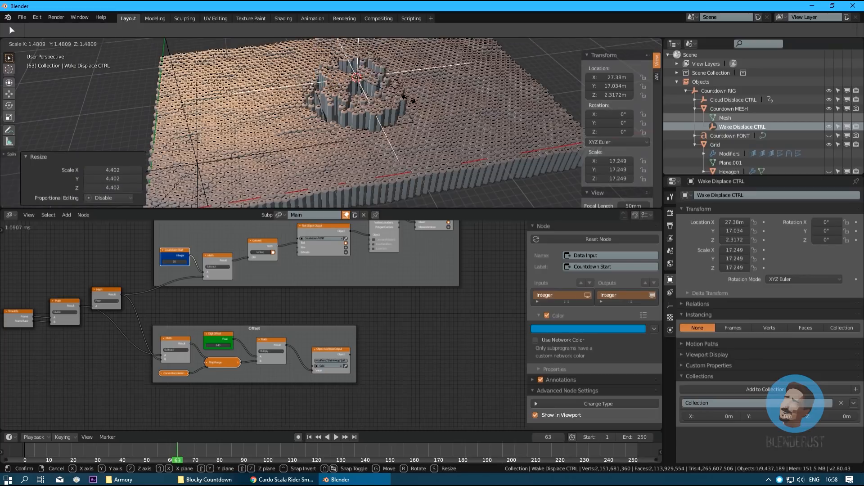
left_click(447, 102)
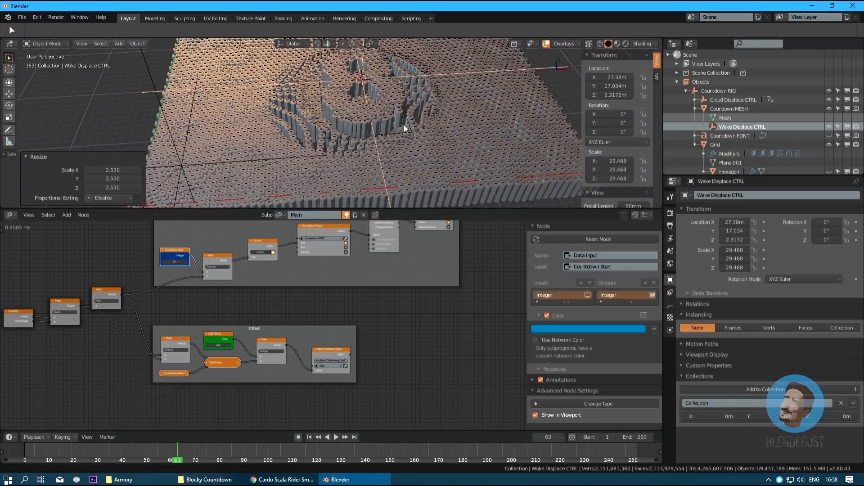
- Set the displacement direction of the Grid's Wake Blend Displace modifier to Z
left_click(404, 125)
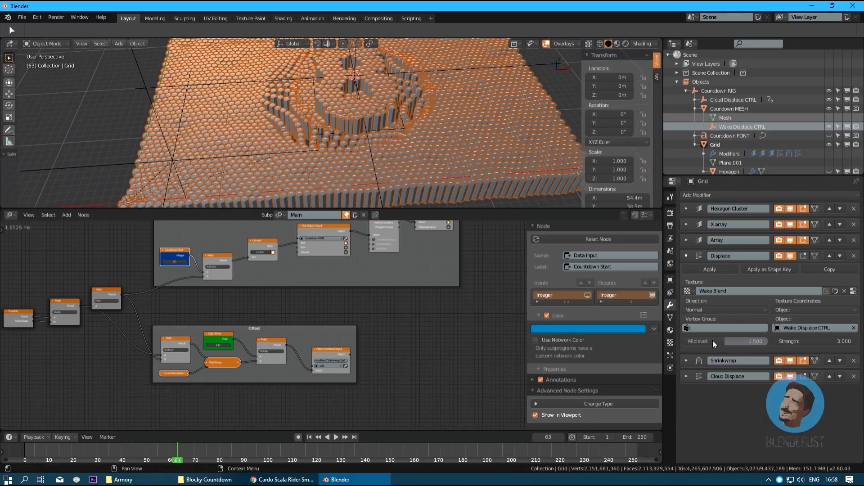
left_click(693, 311)
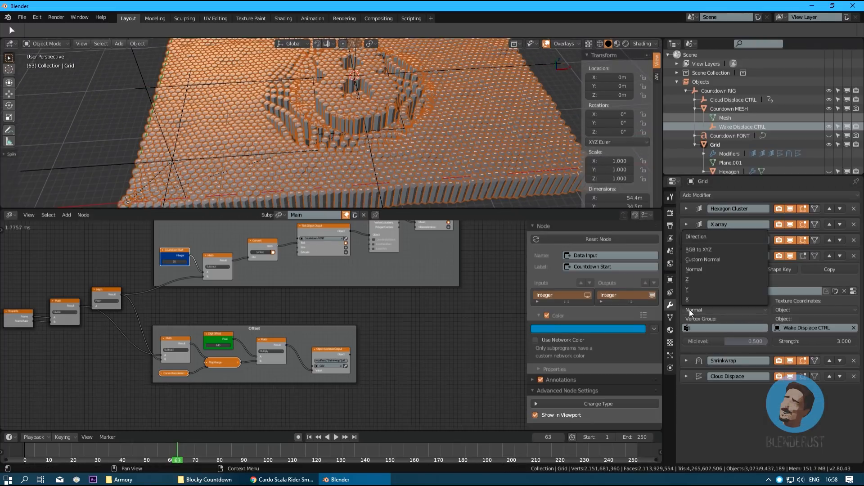
left_click(690, 279)
- Enlarge the Wake Displace CTRL empty uniformly to a scale of about 44.5
middle_click_drag(379, 153, 388, 128)
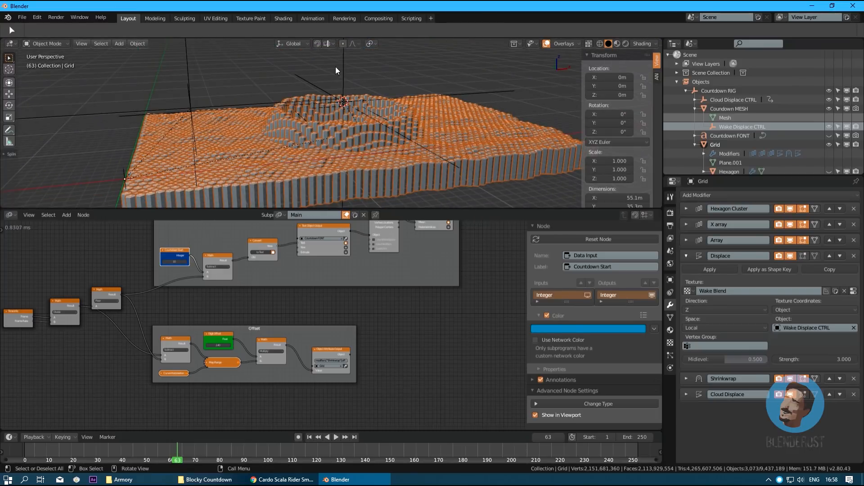
left_click(340, 68)
middle_click_drag(382, 84, 420, 122)
key("s")
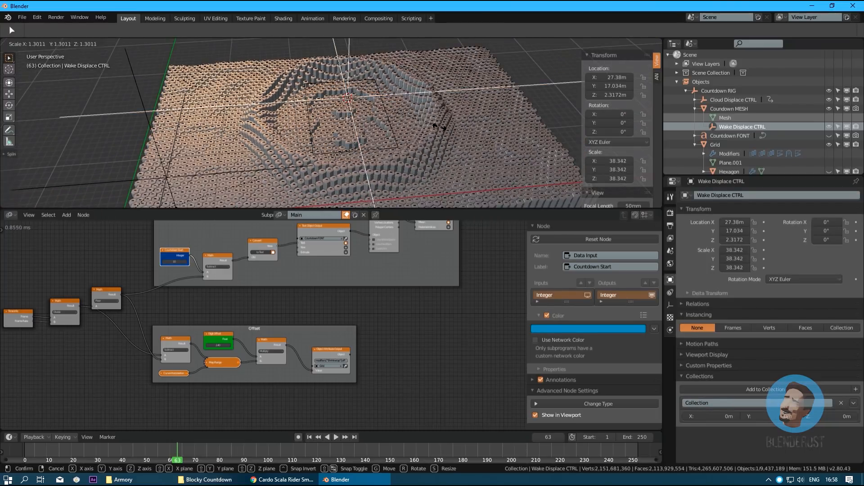
left_click(455, 135)
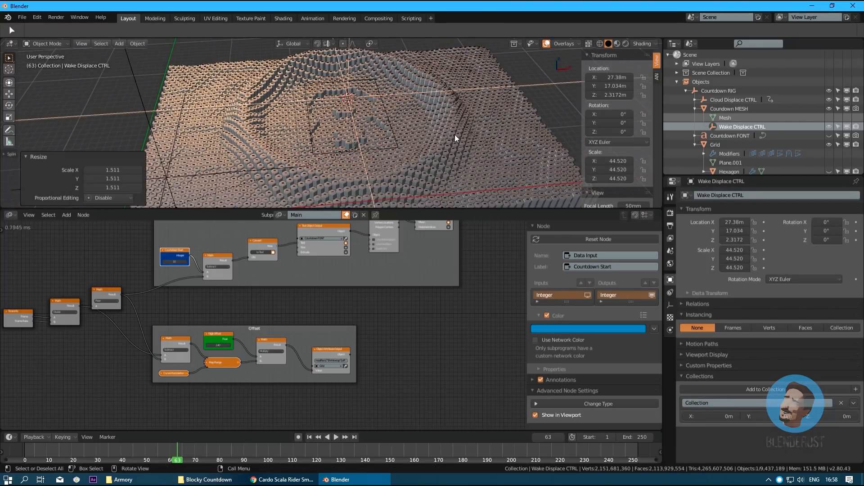
- Lower the Wake Displace CTRL empty along Z to about -0.22 m
middle_click_drag(455, 135, 409, 125)
key("g")
key("z")
left_click(401, 112)
- Try moving the Coundown MESH object across the grid with its Z axis locked
left_click(403, 123)
left_click(397, 146)
key("g")
key("shift+z")
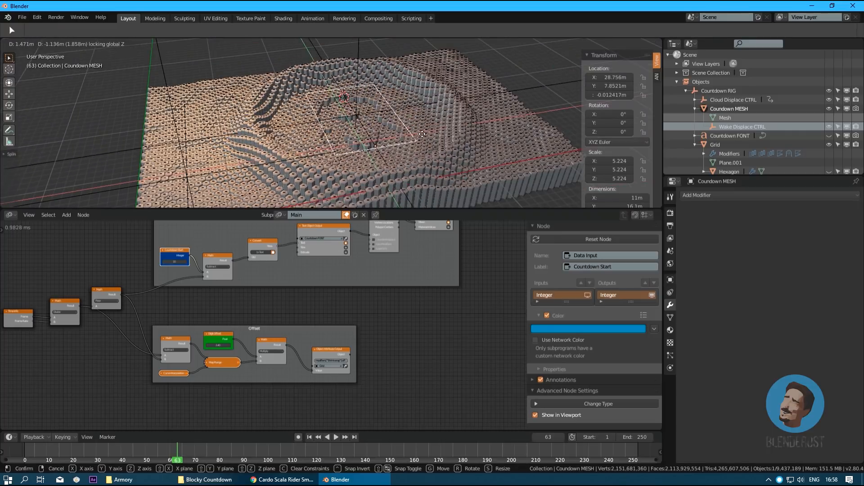
left_click(418, 134)
middle_click_drag(417, 134, 344, 94)
- Select the hexagon Grid and play the animation briefly to preview the countdown with the wake displacement
left_click(526, 188)
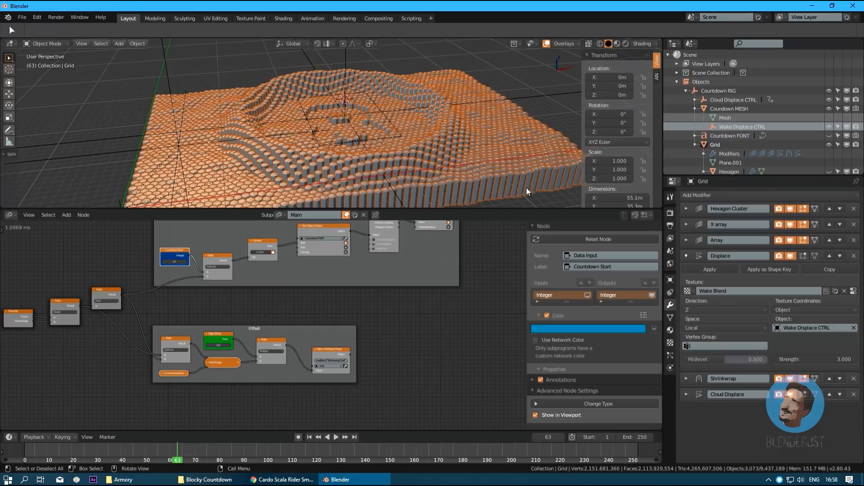
left_click(686, 256)
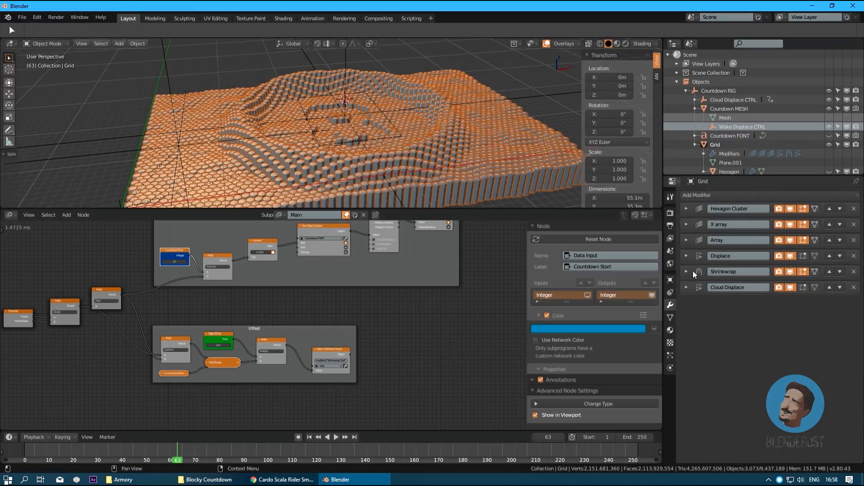
key("space")
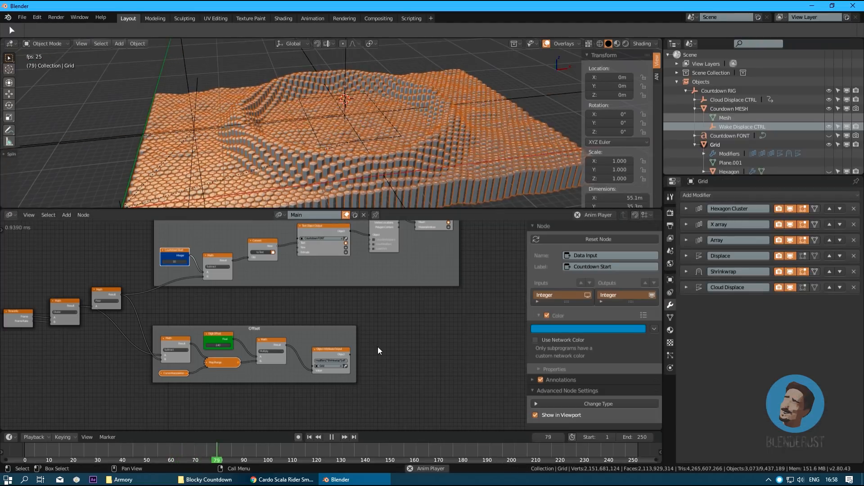
key("space")
middle_click_drag(355, 144, 355, 163)
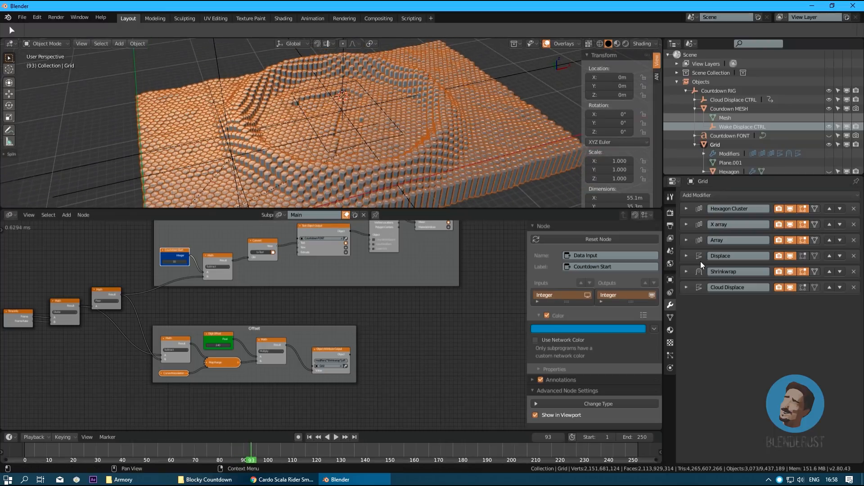
- Set the midlevel of the Grid's Wake Blend Displace modifier to 0
left_click(686, 255)
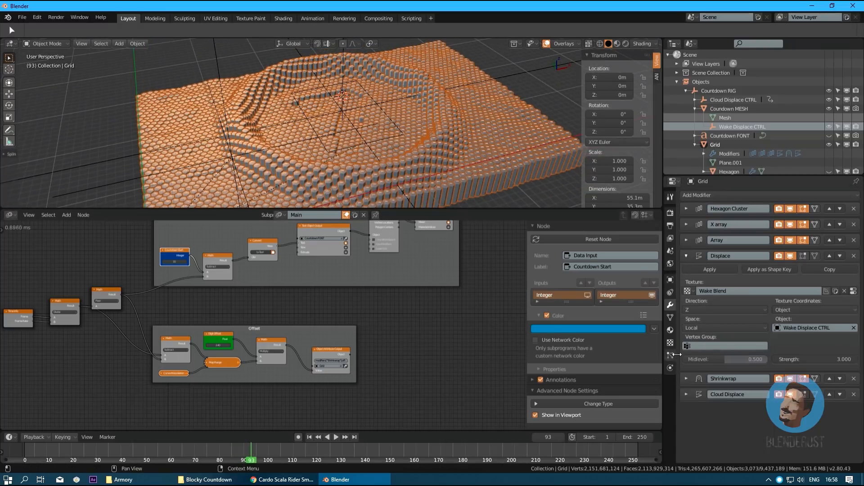
left_click_drag(717, 361, 674, 360)
middle_click_drag(444, 178, 388, 103)
middle_click_drag(404, 134, 363, 76)
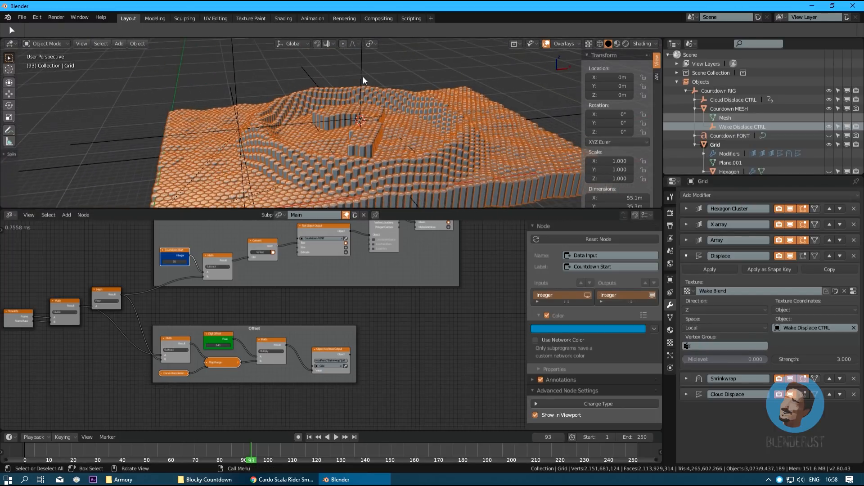
- Try different sizes for the Wake Displace CTRL empty, leaving its uniform scale at about 45.8
left_click(362, 77)
key("s")
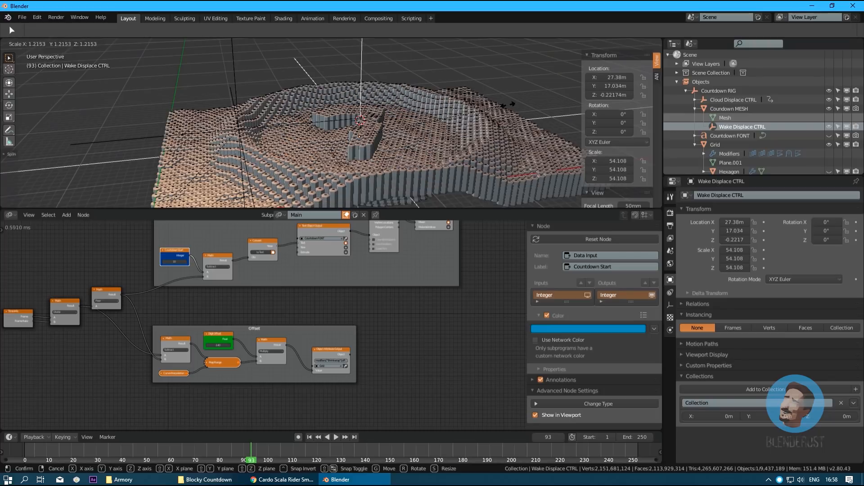
left_click(450, 144)
middle_click_drag(450, 144, 429, 114)
key("s")
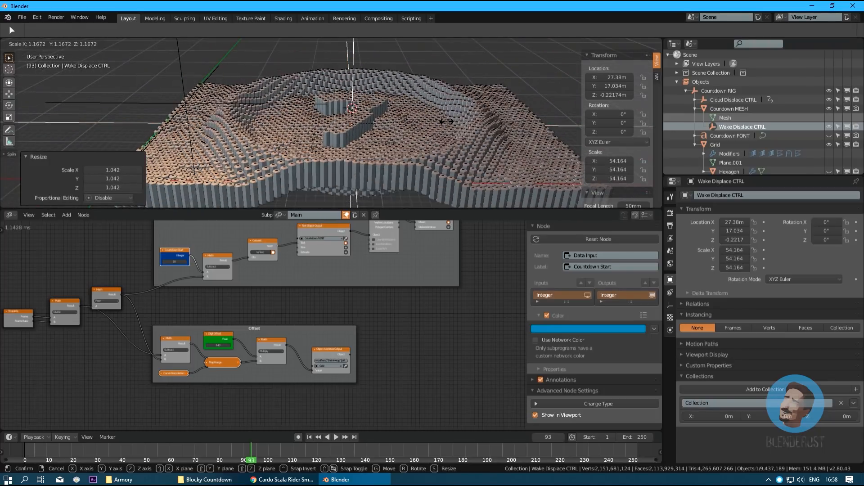
left_click(430, 124)
middle_click_drag(429, 123, 466, 134)
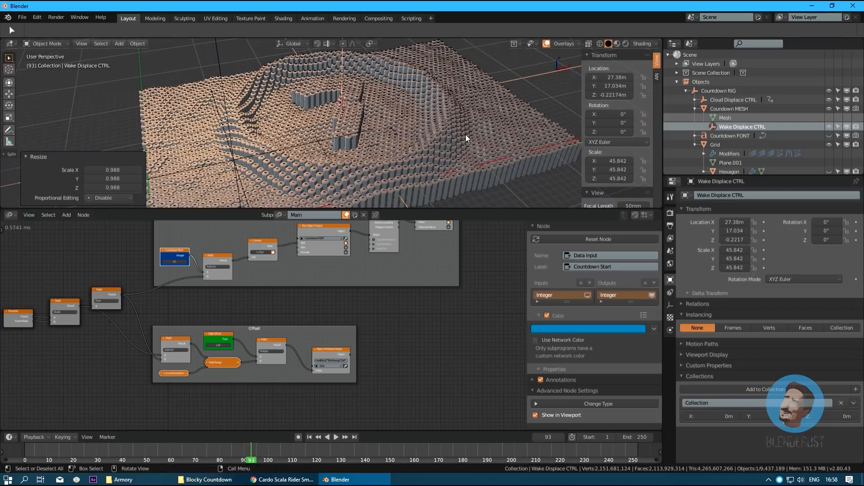
- Hide the Wake Displace CTRL empty in the viewport
left_click(436, 174)
middle_click_drag(365, 139, 333, 135)
middle_click_drag(306, 270, 332, 287)
middle_click_drag(333, 131, 345, 90)
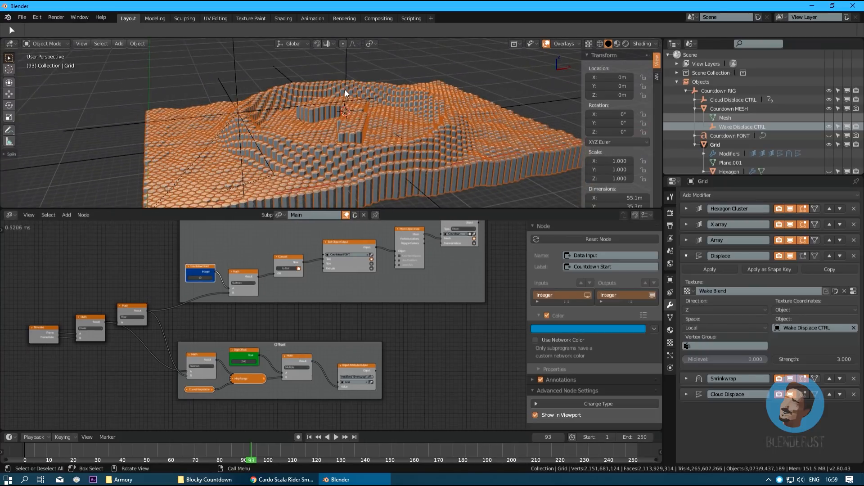
left_click(344, 67)
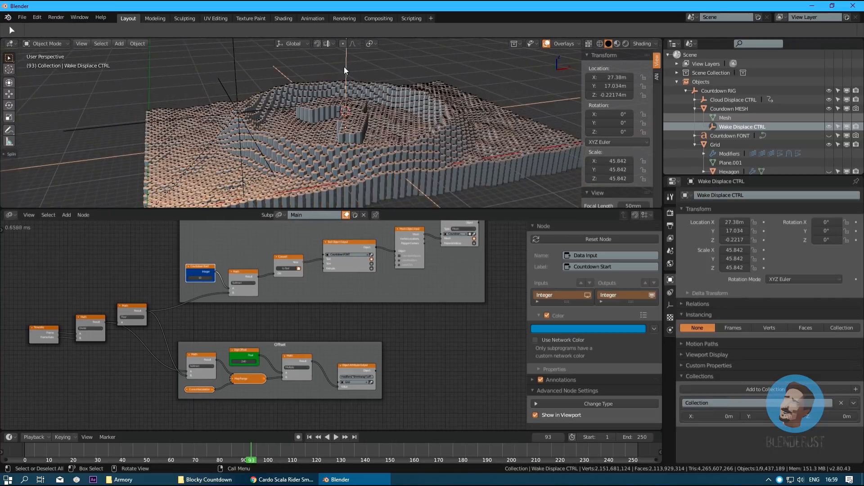
left_click(831, 126)
- Reduce the strength of the Grid's Wake Blend Displace modifier to 1.5
middle_click_drag(411, 112, 385, 141)
left_click(459, 139)
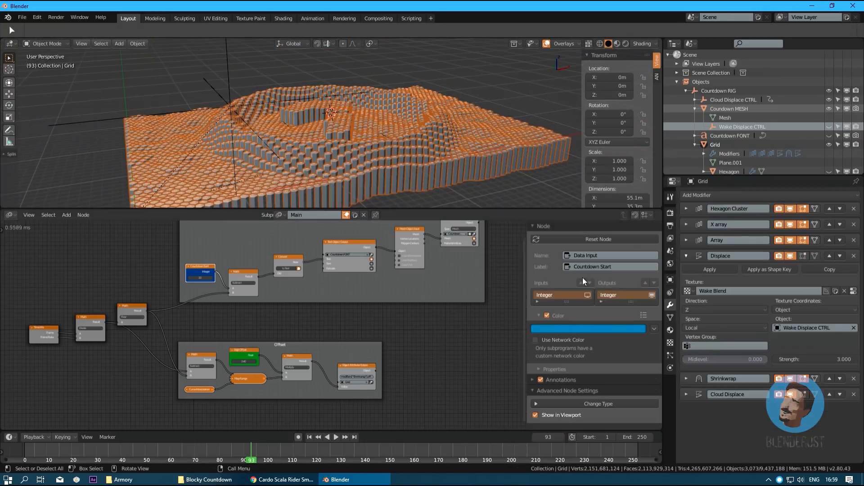
left_click_drag(815, 359, 793, 360)
left_click_drag(326, 351, 352, 367)
scroll(270, 335, "up", 2)
middle_click_drag(245, 351, 269, 341)
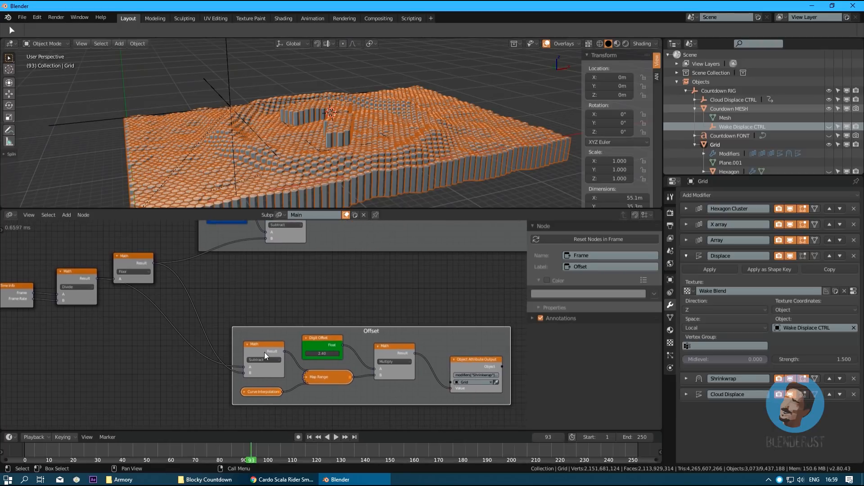
middle_click_drag(338, 144, 255, 155)
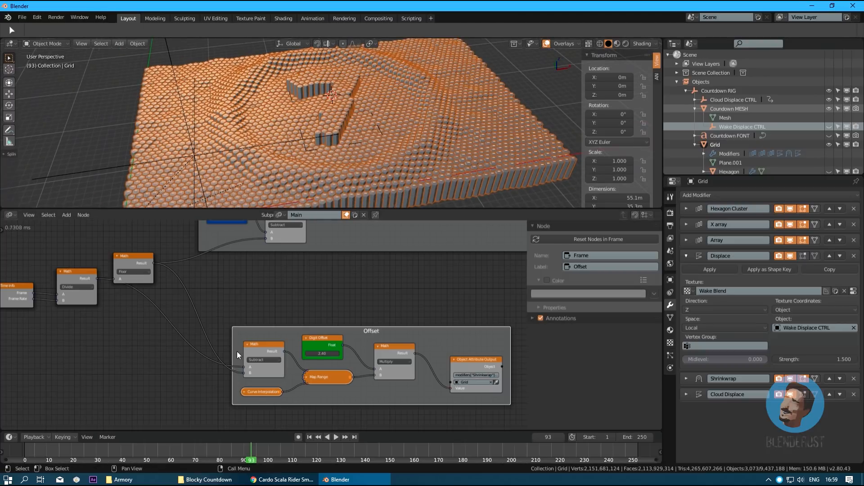
middle_click_drag(301, 164, 326, 114)
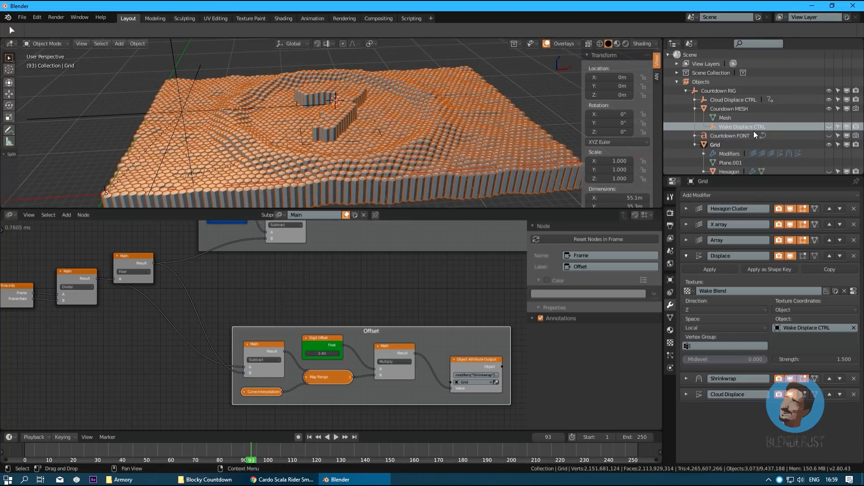
- Show the Wake Displace CTRL empty again and set its scale to 60 on all three axes
left_click(818, 130)
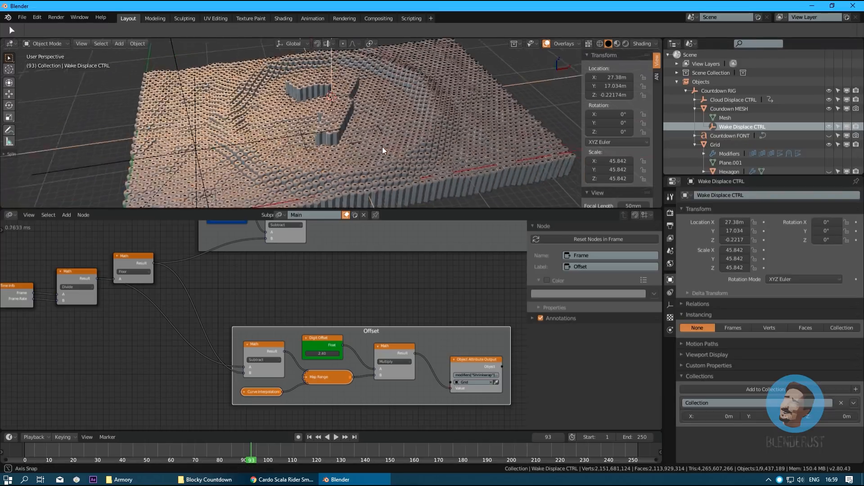
mouse_move(386, 150)
middle_mouse_down()
mouse_move(374, 134)
mouse_move(386, 135)
middle_mouse_up()
key("s")
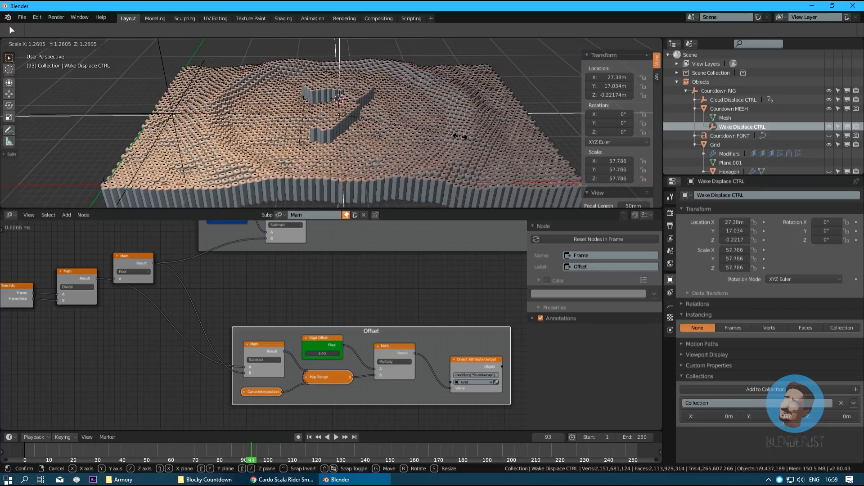
left_click(468, 134)
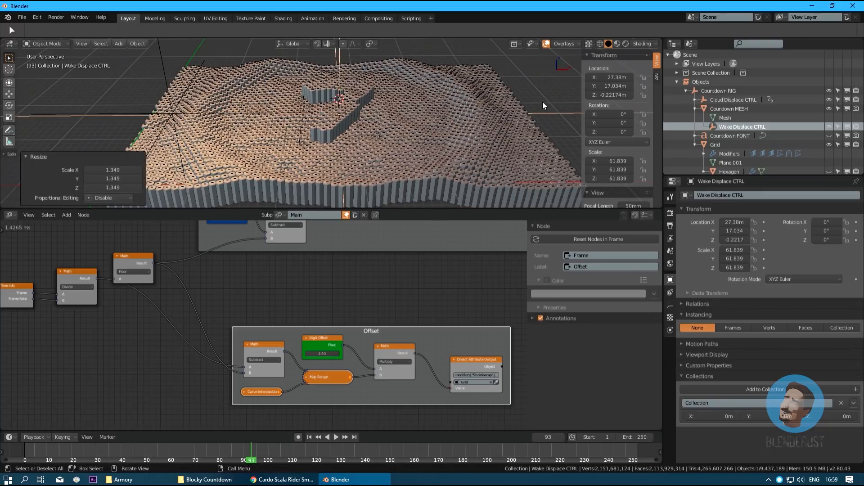
left_click_drag(618, 160, 618, 178)
type("60")
key("Return")
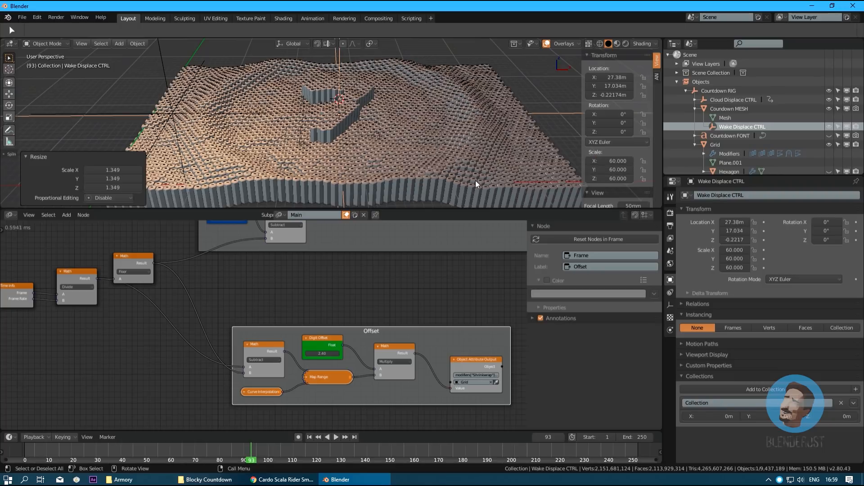
- Add a Float Input node set to 60 above the Offset frame, label it Wake Spread and enable its viewport display
middle_click_drag(475, 180, 330, 302)
scroll(330, 301, "up", 1)
key("shift+a")
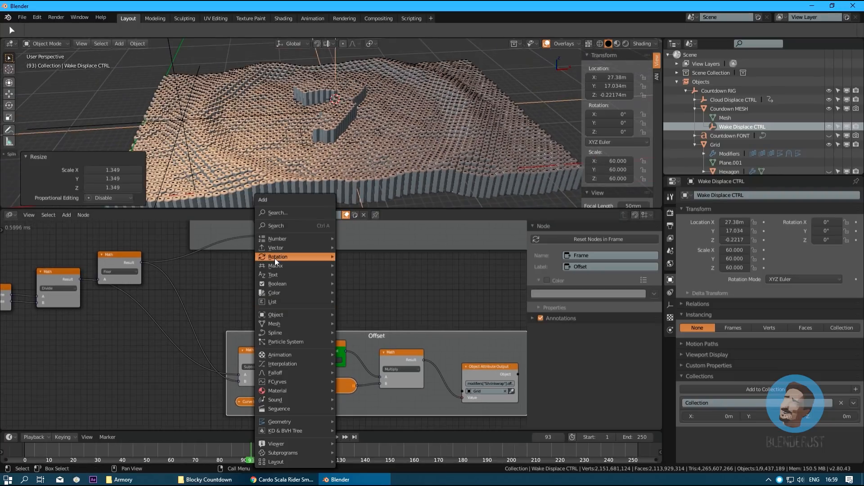
mouse_move(274, 239)
left_click(364, 246)
left_click(299, 301)
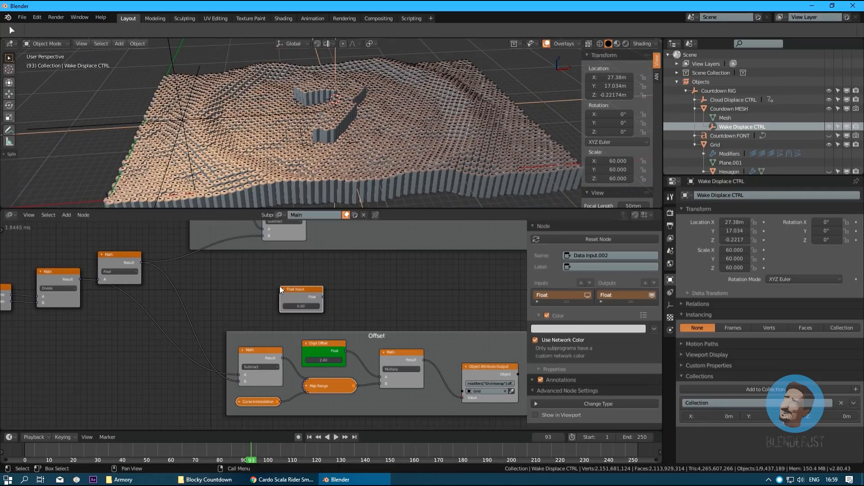
left_click(298, 305)
type("60")
left_click(586, 266)
scroll(290, 295, "up", 1)
scroll(290, 295, "right", 2, "ctrl")
left_click_drag(274, 283, 244, 252)
middle_click_drag(287, 279, 290, 287)
- Add a Multiply Math node with Wake Spread feeding A and the Offset frame's Subtract result feeding B
scroll(291, 288, "left", 3, "ctrl")
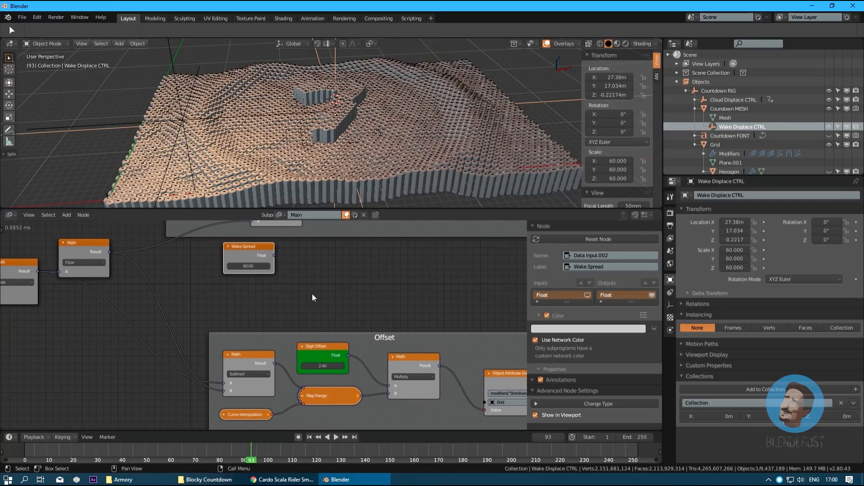
key("shift+a")
mouse_move(287, 239)
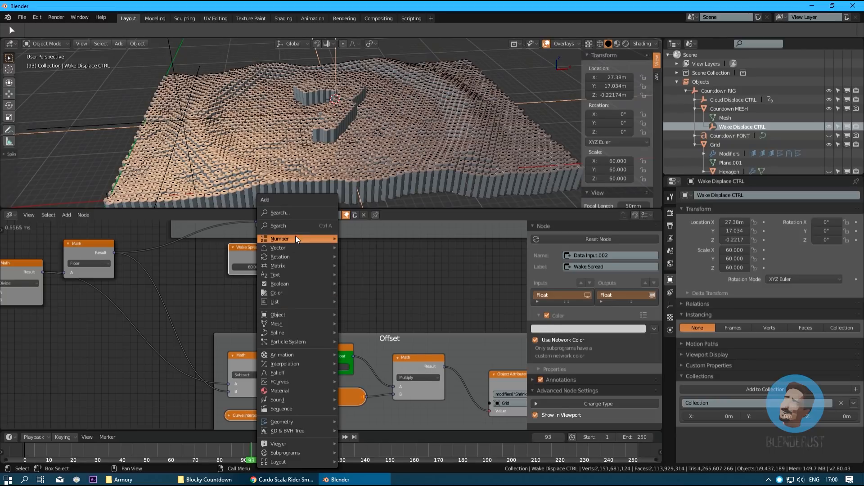
left_click(367, 355)
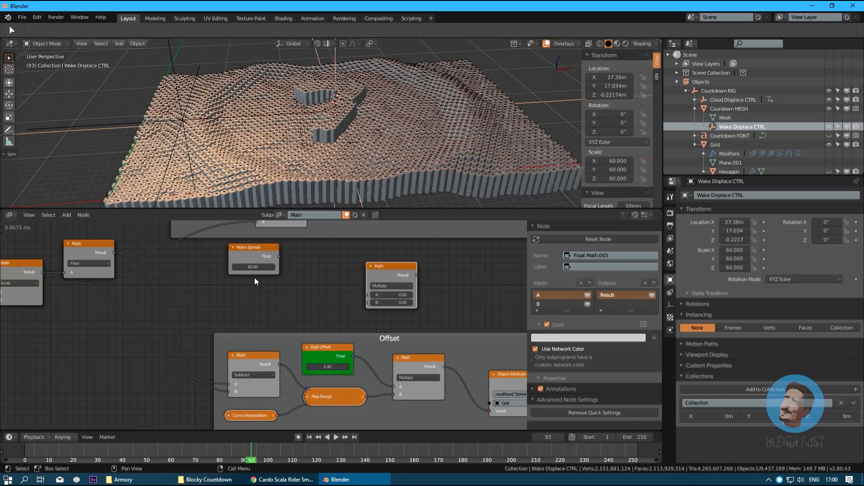
left_click_drag(253, 257, 317, 269)
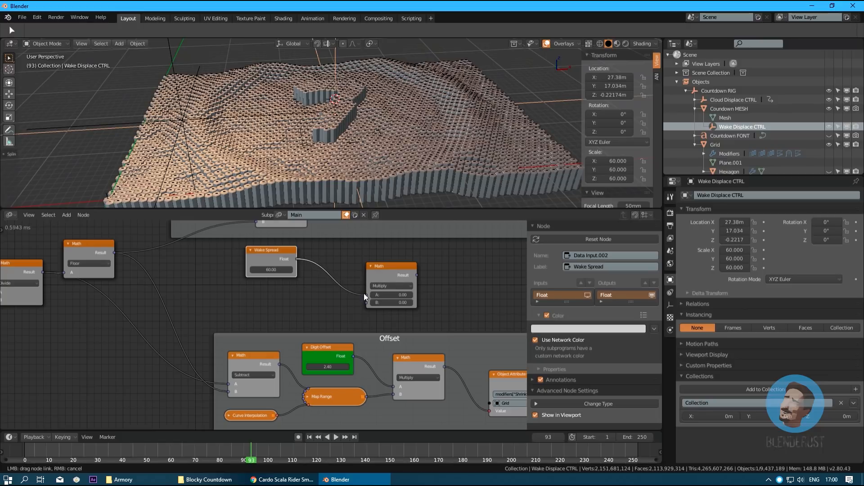
left_click_drag(364, 293, 366, 295)
middle_click_drag(271, 316, 281, 314)
left_click_drag(289, 363, 292, 354)
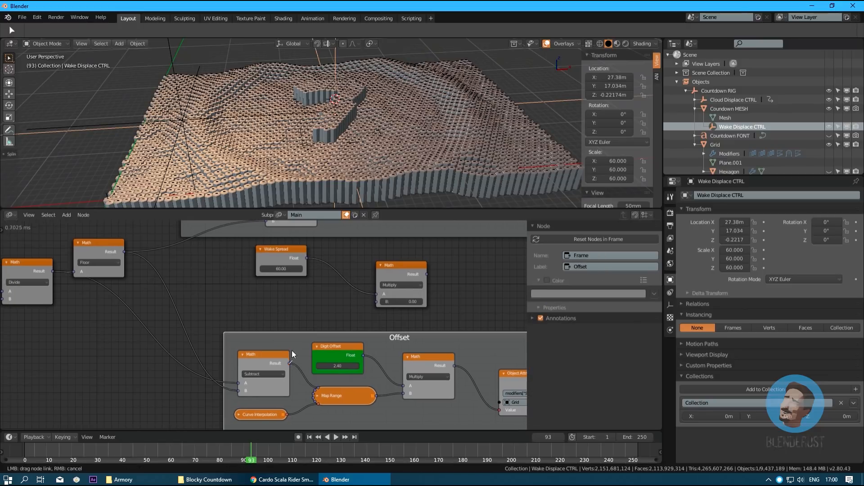
left_click_drag(381, 301, 380, 302)
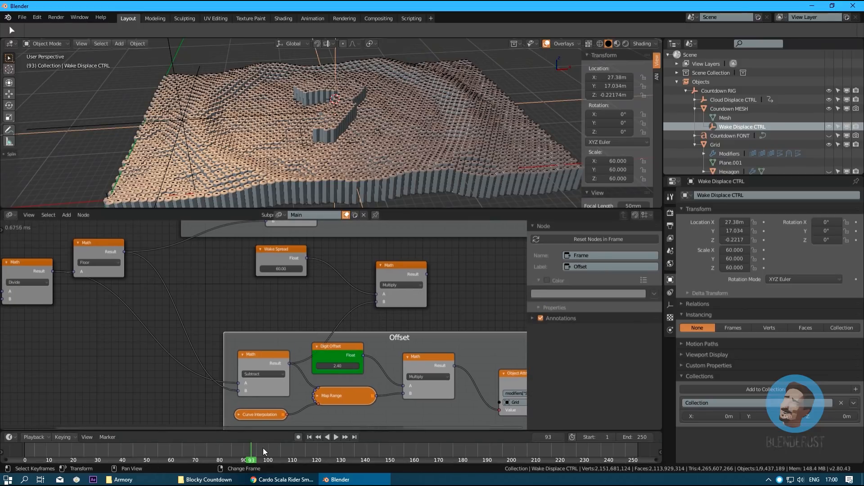
- Add an Object Transforms Output node beyond the new Multiply node and enable its X, Y and Z scale
middle_click_drag(336, 282, 299, 296)
left_click(334, 289)
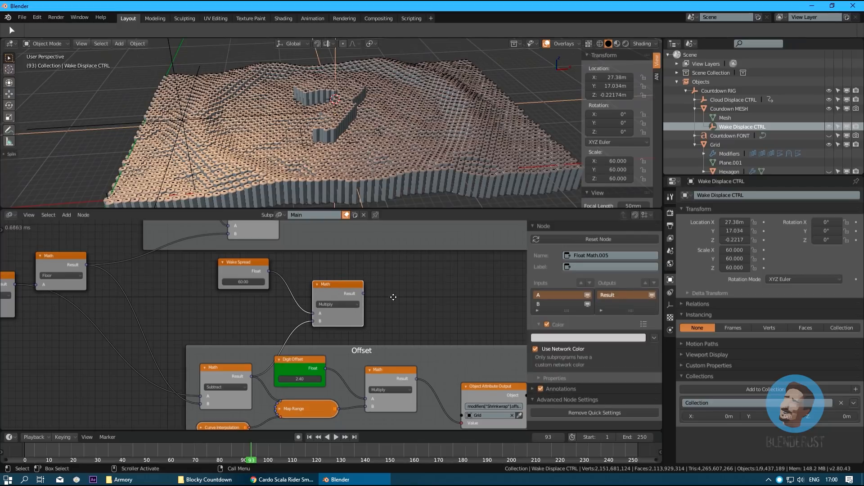
middle_click_drag(396, 296, 366, 299)
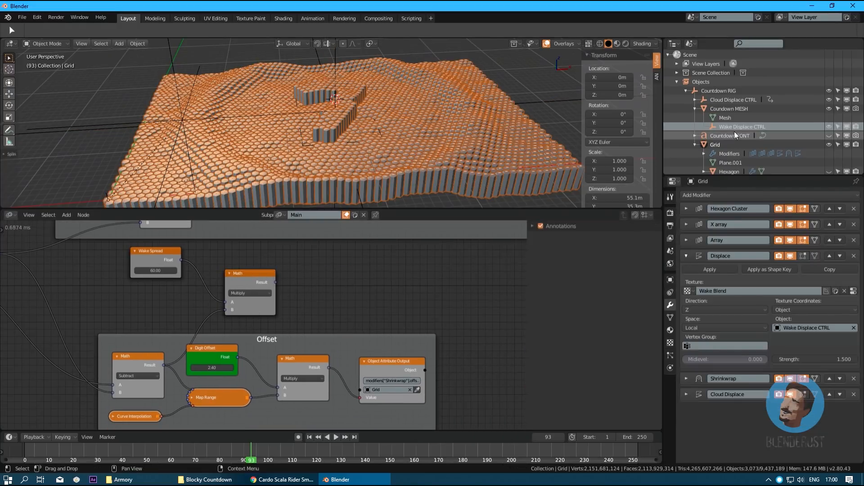
middle_click_drag(386, 284, 383, 288)
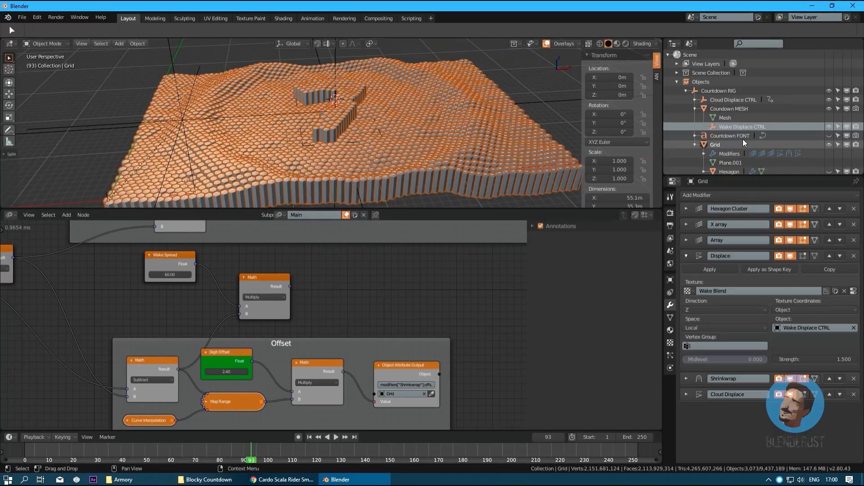
key("shift+a")
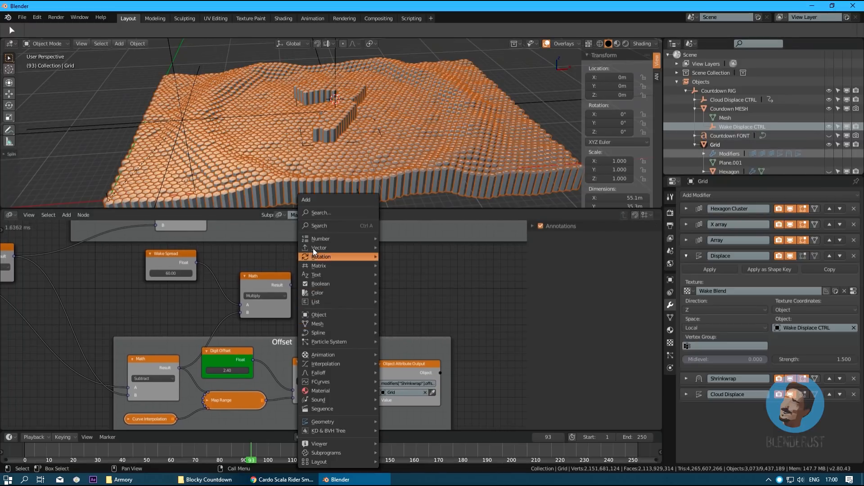
mouse_move(314, 317)
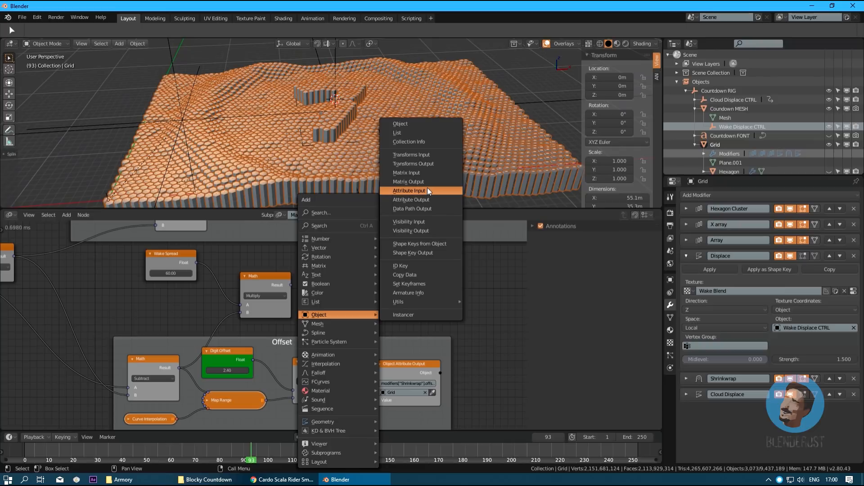
left_click(416, 164)
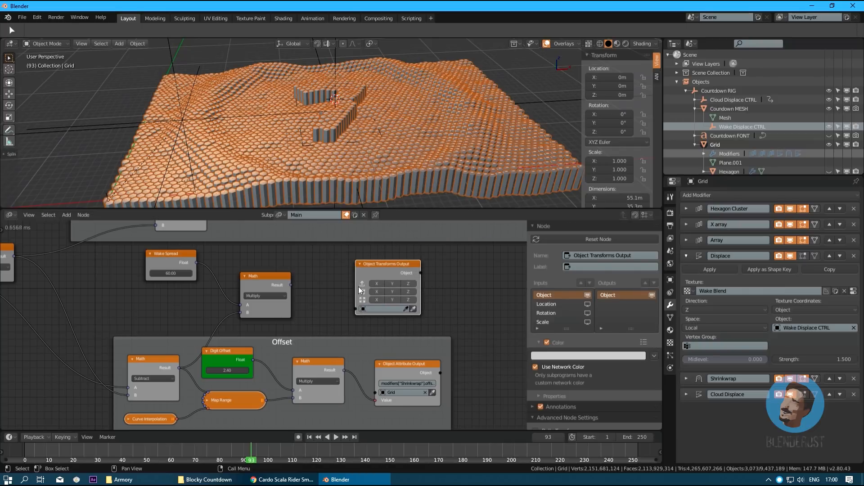
left_click_drag(377, 300, 409, 298)
key("g")
left_click(462, 303)
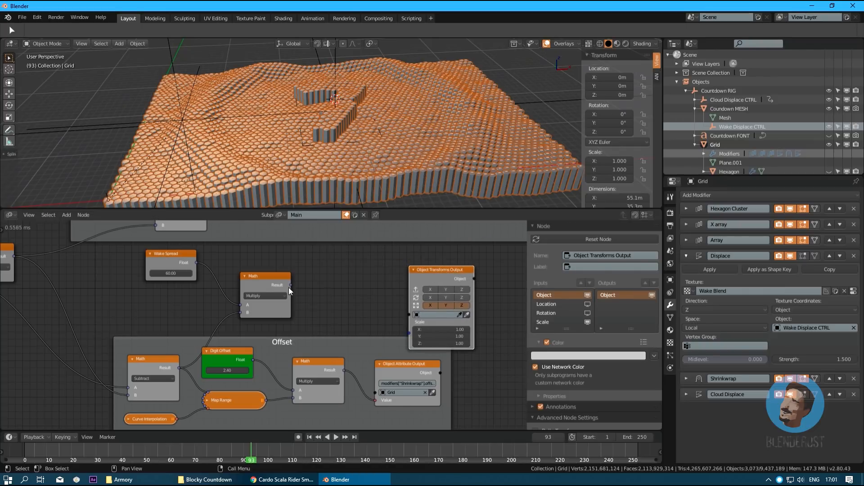
- Add a Vector from Value node and feed it with the Wake Spread Multiply result
key("shift+a")
mouse_move(272, 214)
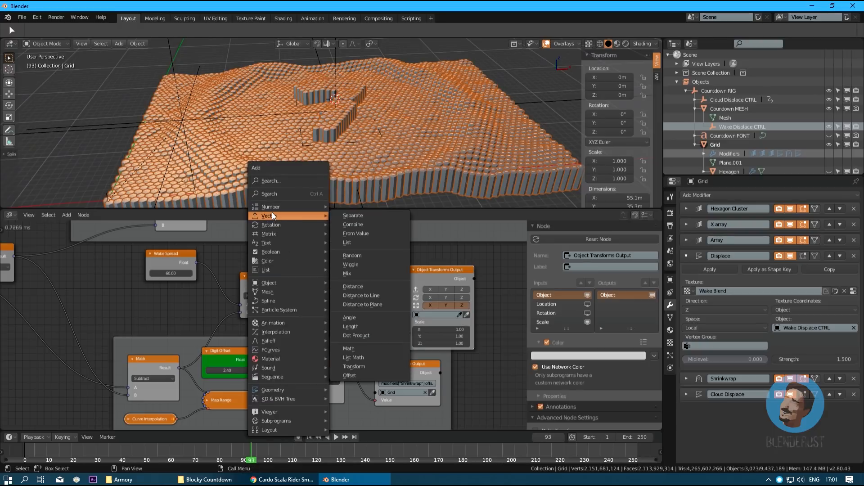
left_click(356, 233)
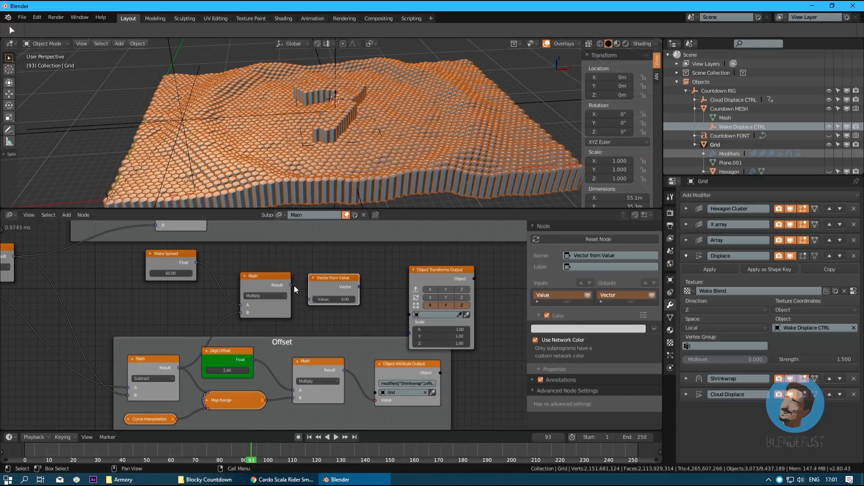
left_click_drag(306, 299, 308, 300)
- Target the Wake Displace CTRL empty in the Object Transforms Output node and connect the vector to its Scale input
left_click(433, 315)
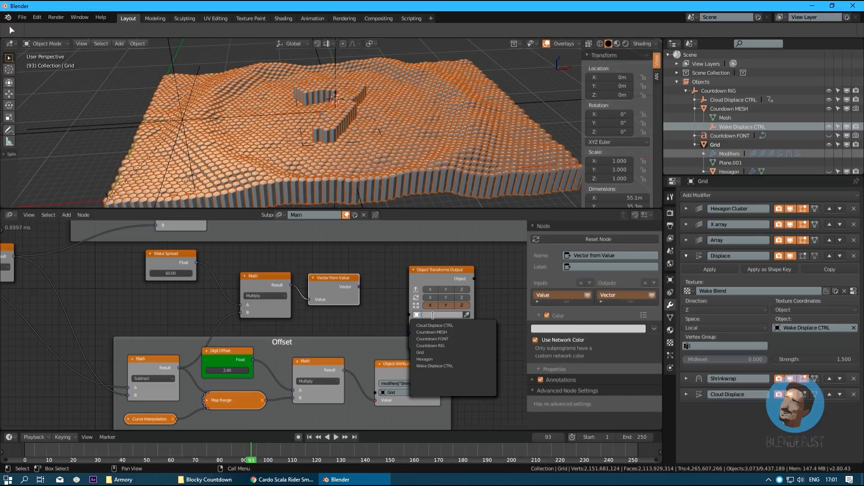
type("Wa")
left_click(434, 326)
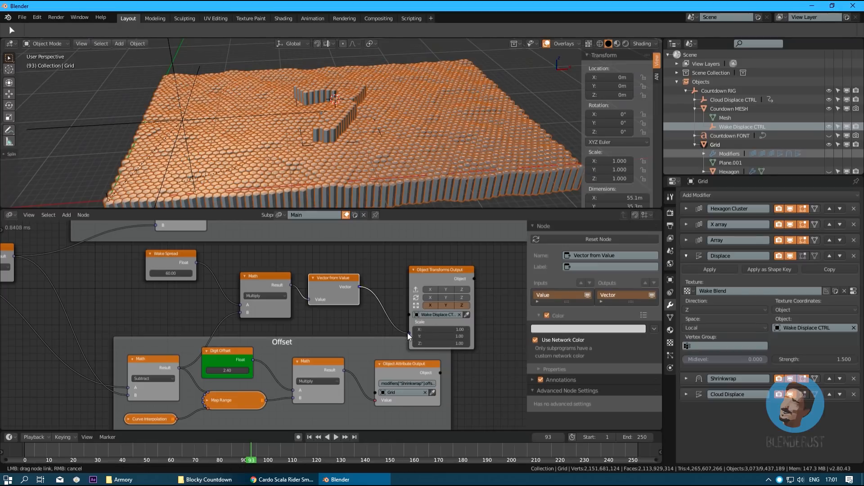
left_click_drag(408, 337, 408, 336)
- Play the animation several times and examine from different angles how the wake spreads around the changing digits
key("space")
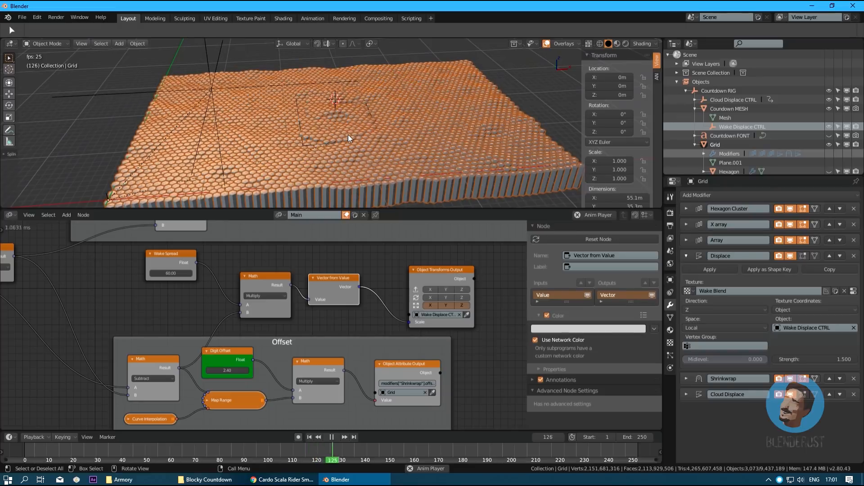
middle_click_drag(348, 134, 391, 144)
key("space")
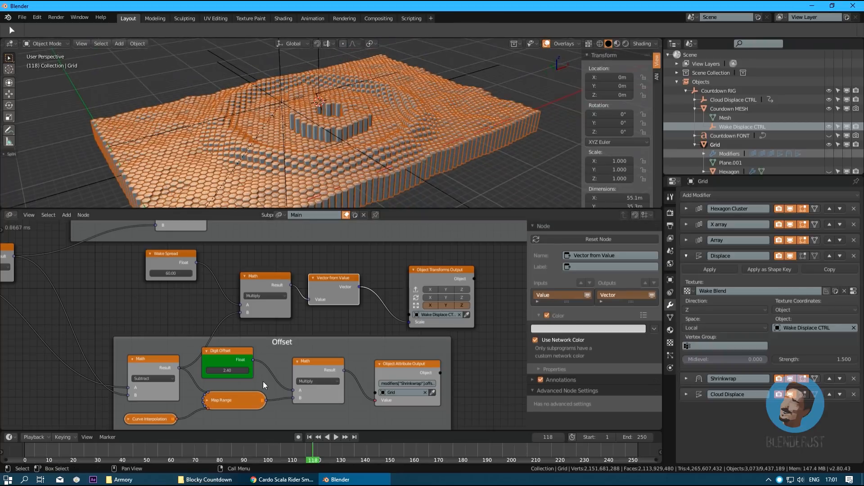
left_click(317, 451)
middle_click_drag(439, 128, 332, 107)
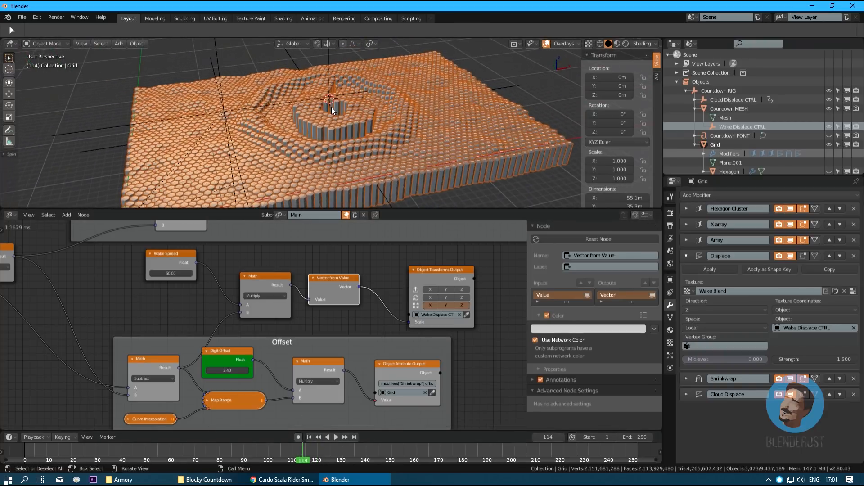
key("space")
key("space")
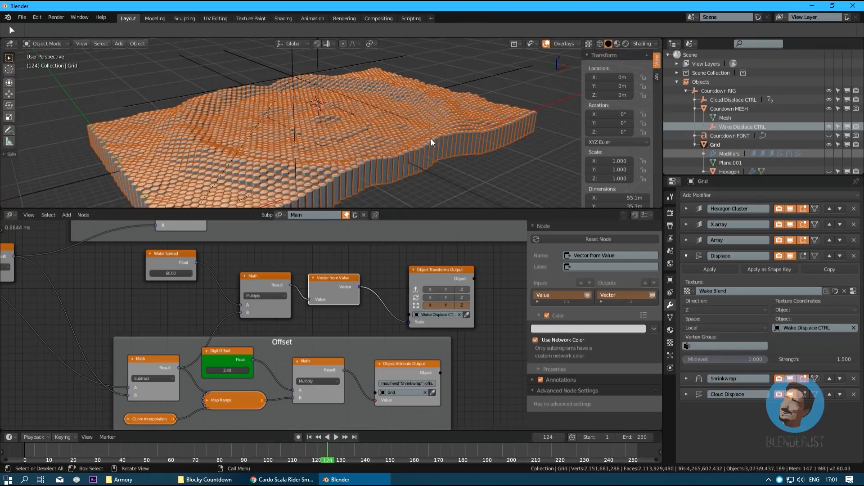
key("space")
key("space")
middle_click_drag(440, 123, 379, 95)
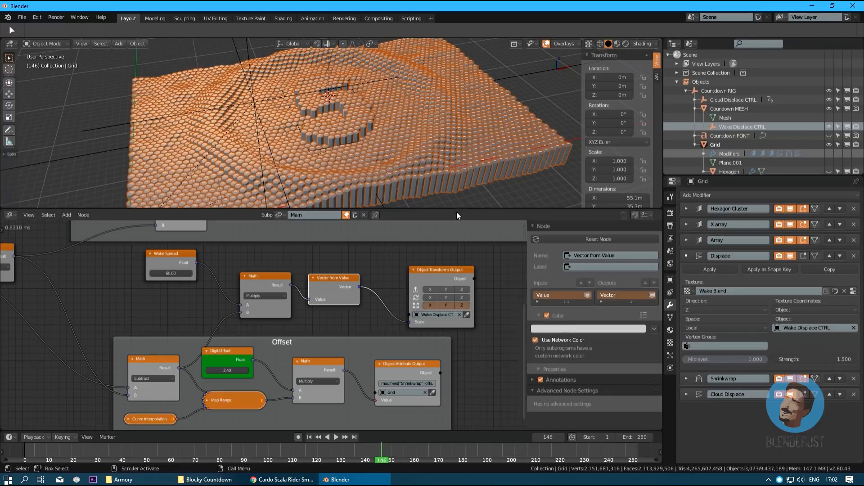
middle_click_drag(305, 142, 319, 133)
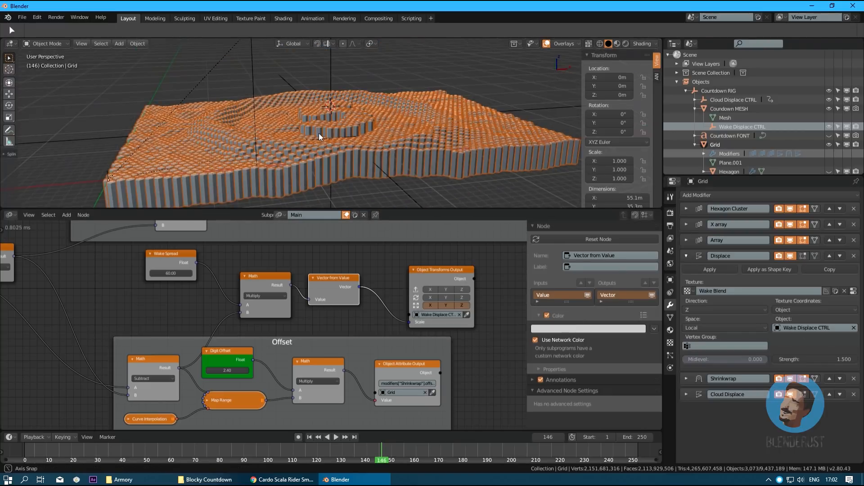
- Tidy the Wake Spread and Multiply nodes and add a second Float Input node below them, set to 1.3
left_click_drag(278, 288, 263, 283)
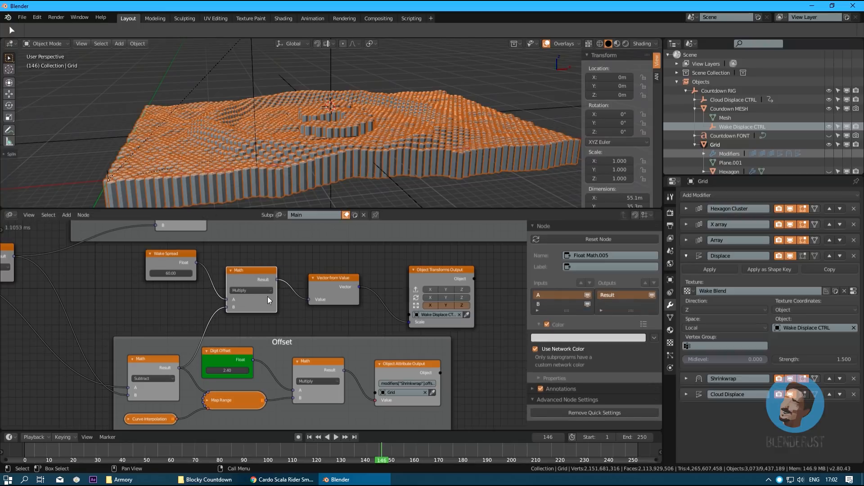
left_click_drag(169, 264, 167, 290)
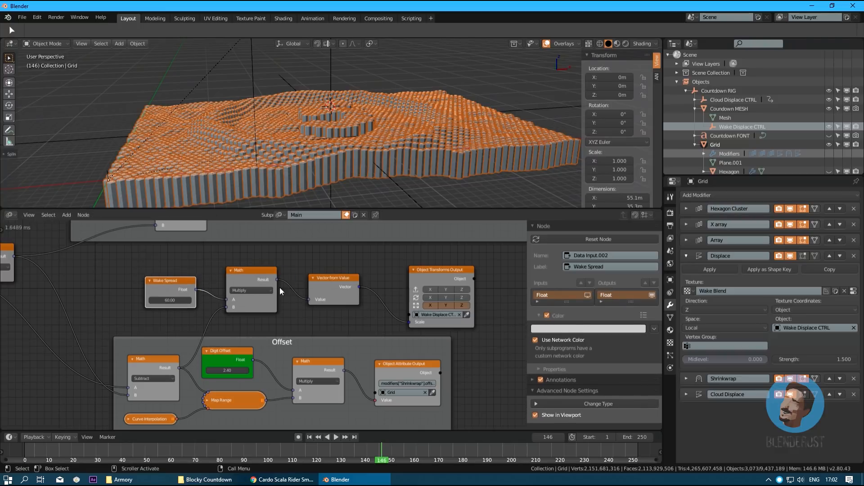
key("shift+a")
mouse_move(286, 239)
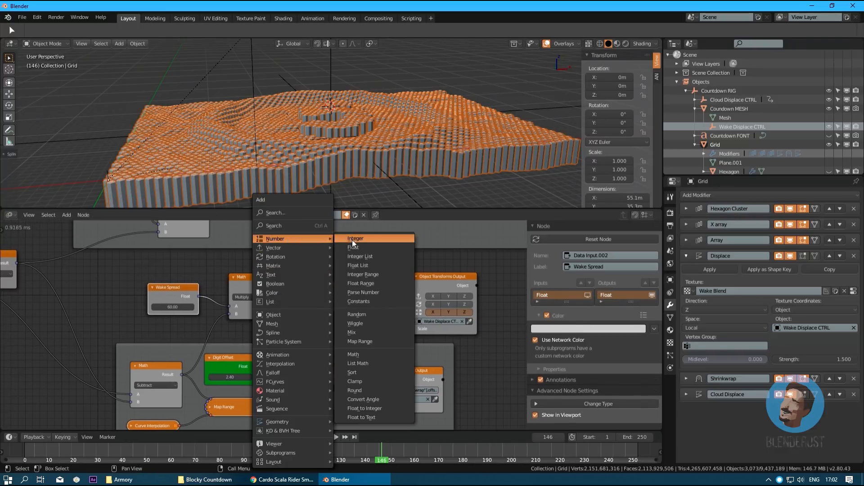
left_click(352, 246)
left_click(485, 291)
scroll(387, 329, "down", 5)
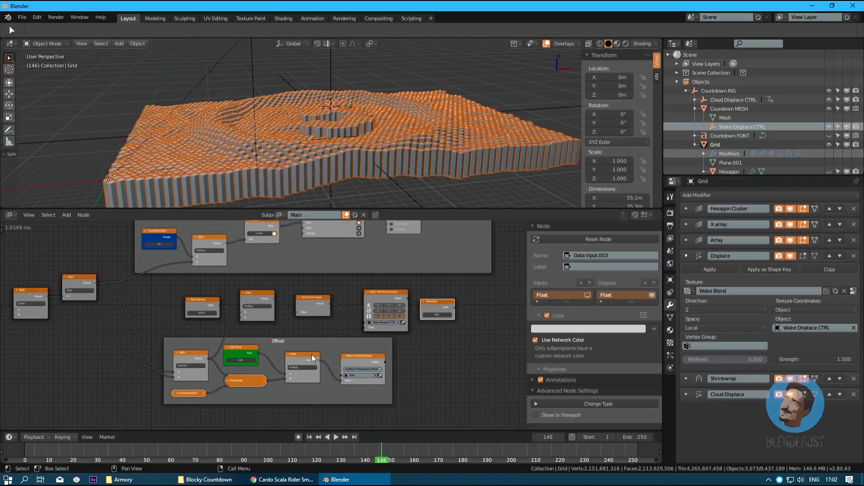
left_click_drag(315, 349, 317, 415)
left_click_drag(437, 304, 193, 337)
scroll(193, 338, "up", 2)
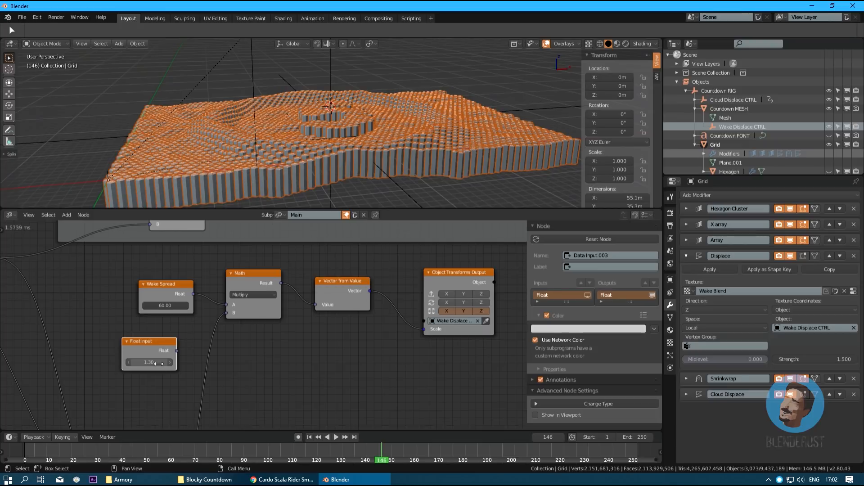
left_click_drag(158, 348, 159, 351)
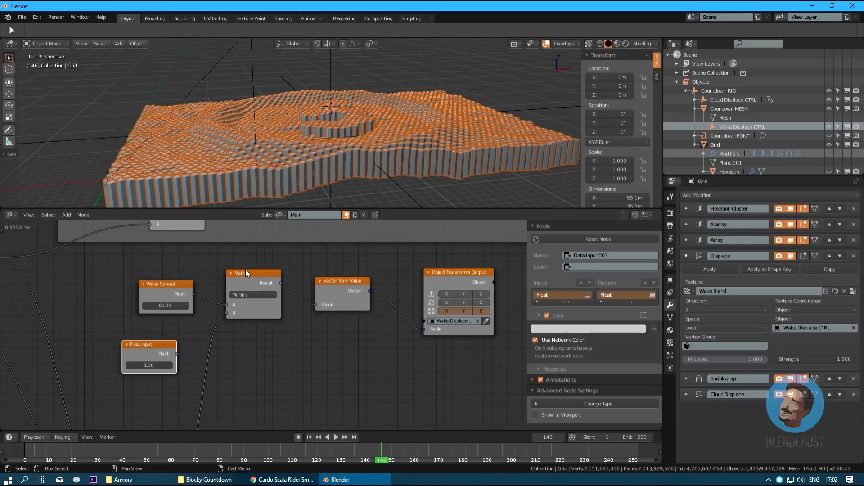
- Duplicate the Multiply node below the original, connecting the 1.3 Float Input to A and the Offset frame's Subtract result to B
left_click(246, 272)
middle_click_drag(260, 289, 277, 255)
key("shift+d")
left_click(276, 320)
left_click_drag(192, 320, 242, 345)
left_click(270, 333)
middle_click_drag(218, 352, 246, 290)
left_click_drag(222, 387, 291, 273)
left_click_drag(299, 269, 285, 280)
middle_click_drag(286, 279, 314, 318)
middle_click_drag(413, 319, 329, 341)
key("shift+a")
mouse_move(328, 340)
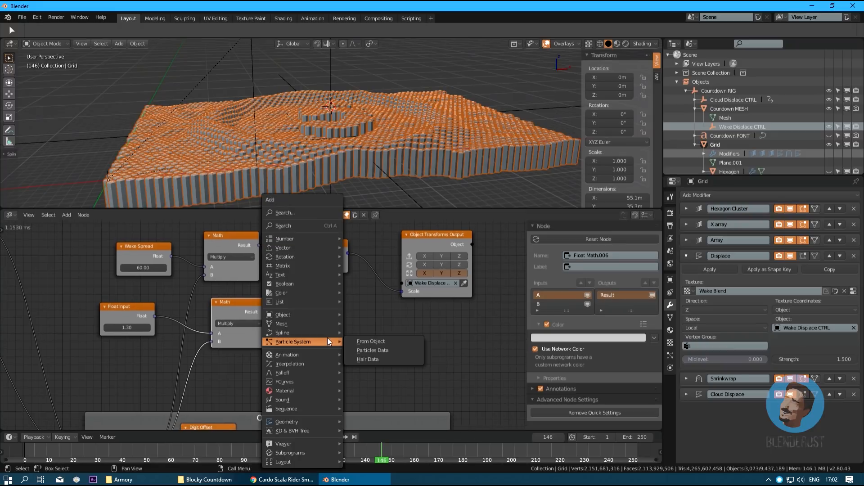
key("Escape")
key("shift+a")
mouse_move(307, 316)
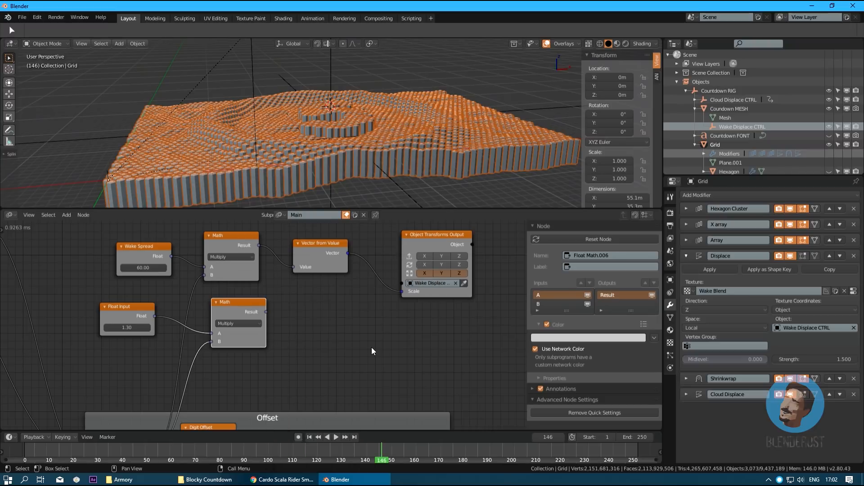
- Duplicate the Offset frame's Object Attribute Output node and place the copy above the original, detached from the frame
middle_click_drag(371, 348, 379, 235)
left_click(397, 332)
key("shift+d")
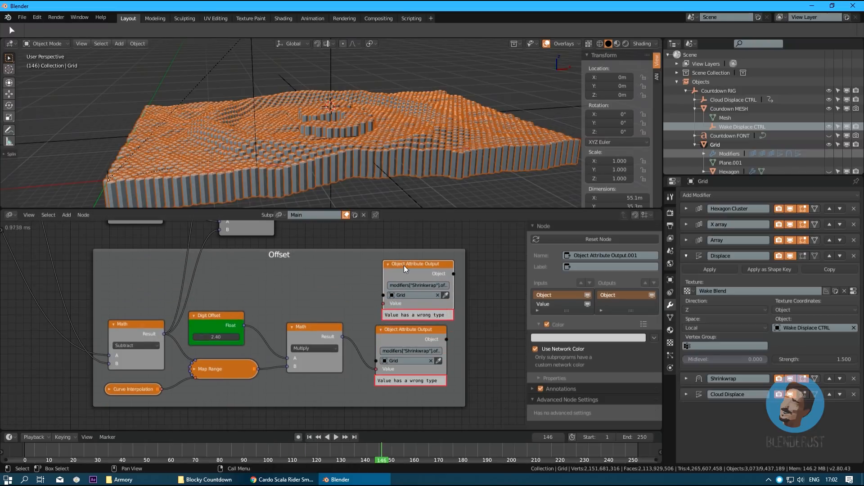
left_click(404, 266)
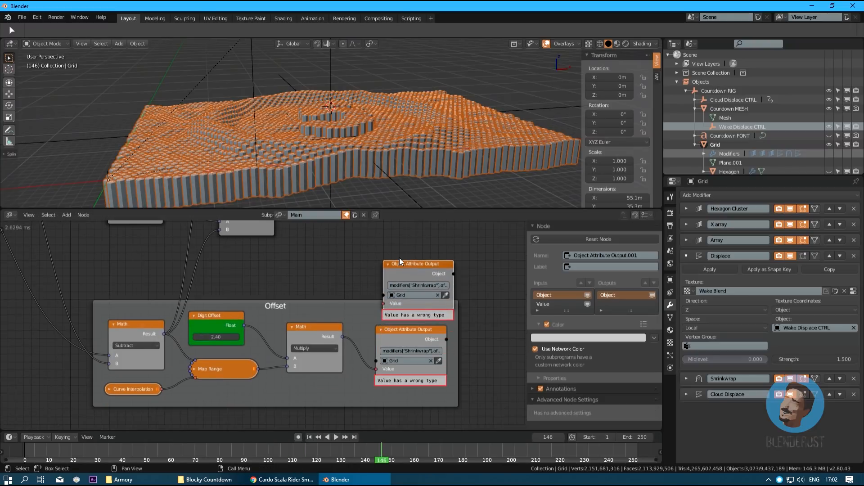
- Move the copied Object Attribute Output beside the second Multiply node and replace its attribute path with modifiers["Displace"].strength from the Grid's Displace modifier
middle_click_drag(382, 246, 390, 288)
key("g")
left_click(357, 222)
middle_click_drag(334, 282, 342, 293)
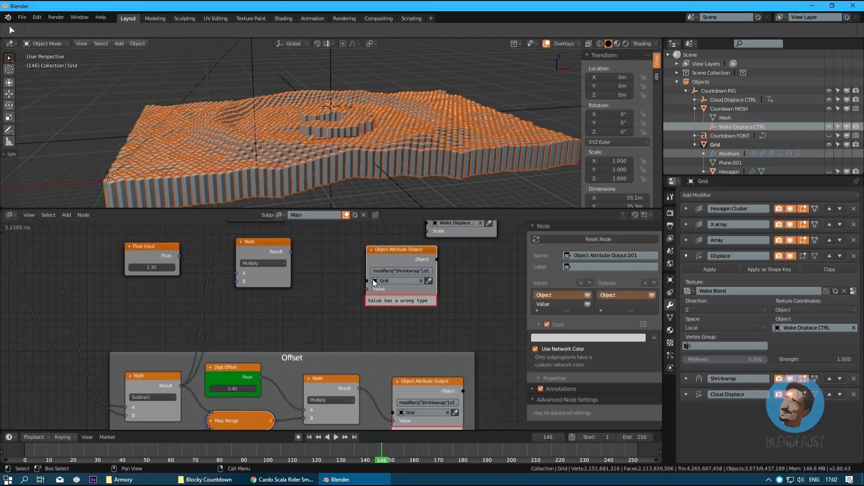
right_click(784, 359)
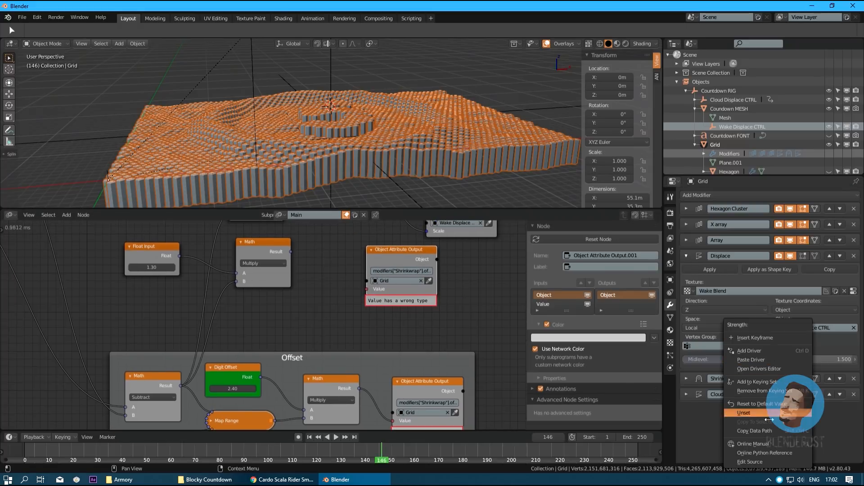
left_click(760, 431)
key("ctrl+v")
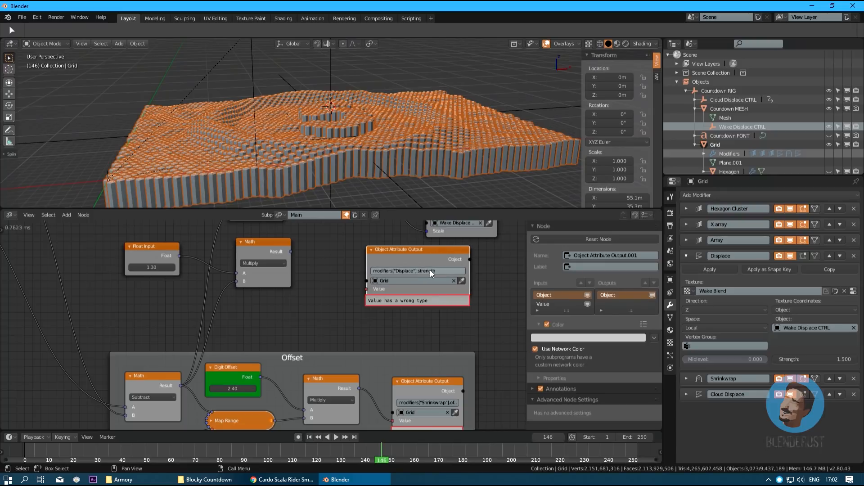
- Connect the second Multiply node's Result to the Displace strength output's Value and play the animation to check it
middle_click_drag(291, 252, 307, 279)
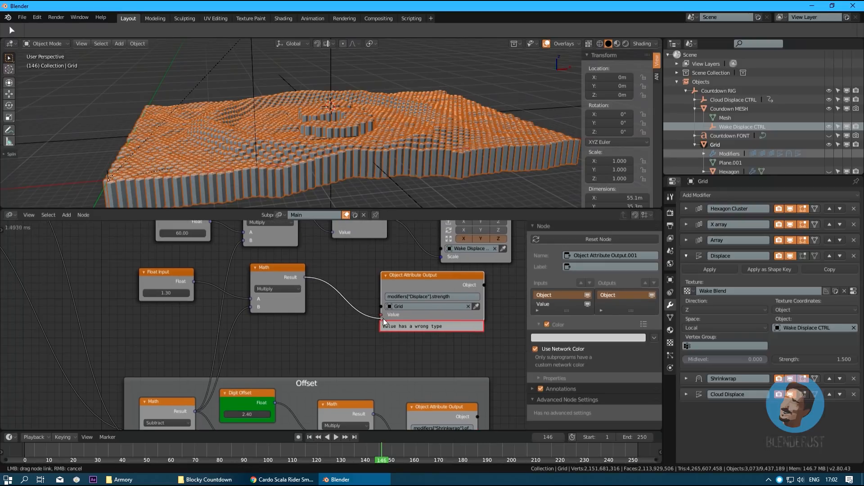
left_click_drag(382, 318, 382, 317)
key("space")
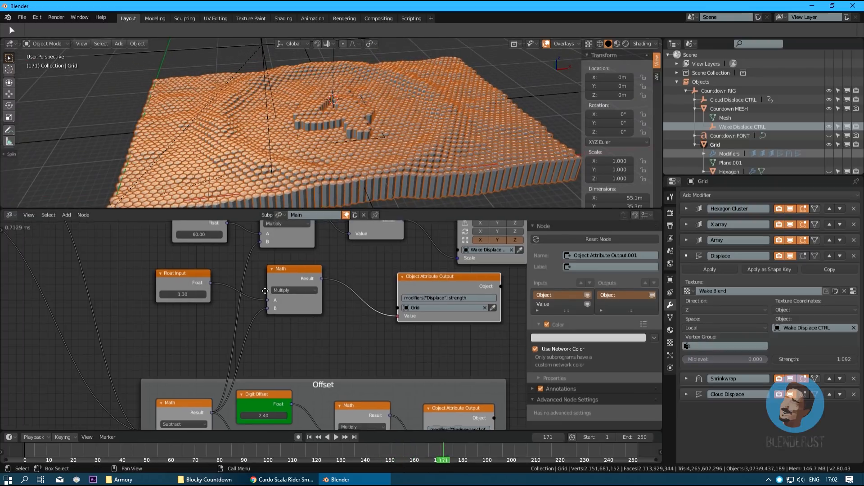
middle_click_drag(397, 332, 414, 334)
key("space")
middle_click_drag(261, 338, 336, 299)
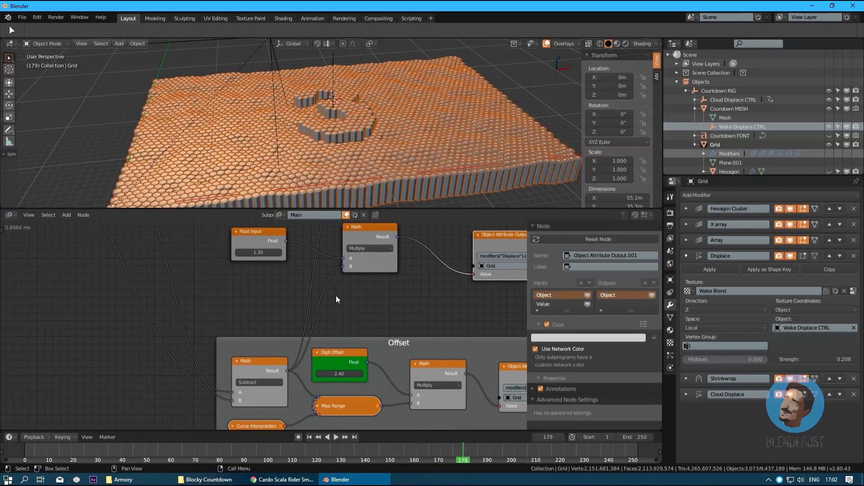
- Add a Map Range node between the second Multiply node and the Offset frame, fed by the frame's Subtract Result as Value
left_click_drag(259, 362, 244, 362)
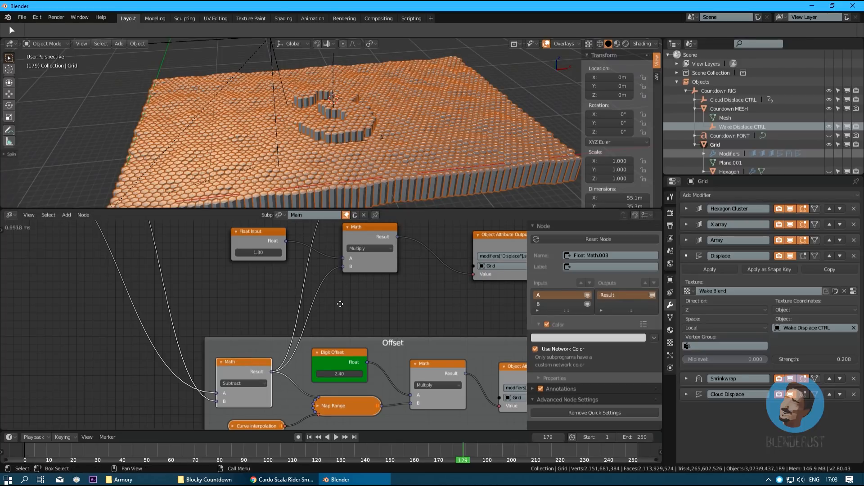
middle_click_drag(340, 304, 332, 307)
key("shift+a")
mouse_move(283, 237)
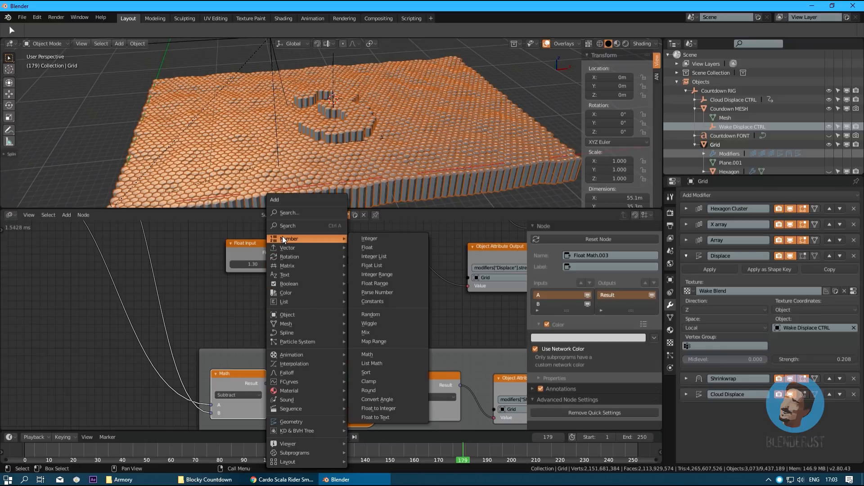
left_click(374, 342)
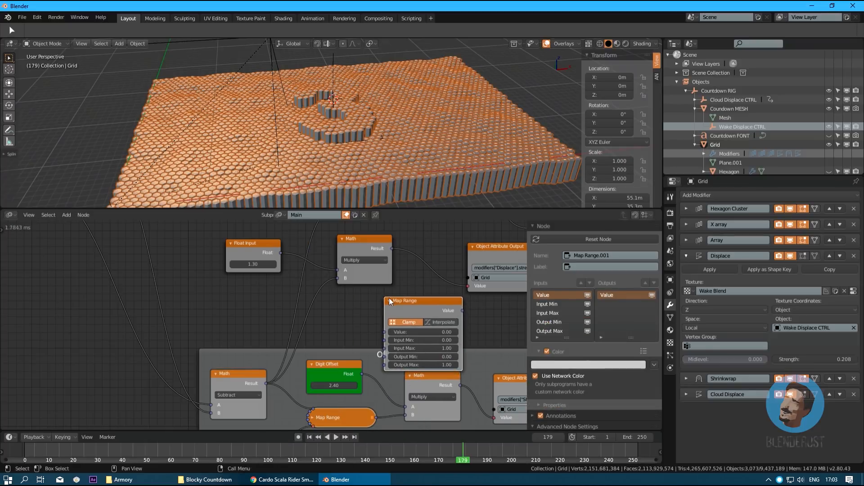
left_click(391, 301)
left_click_drag(267, 383, 385, 332)
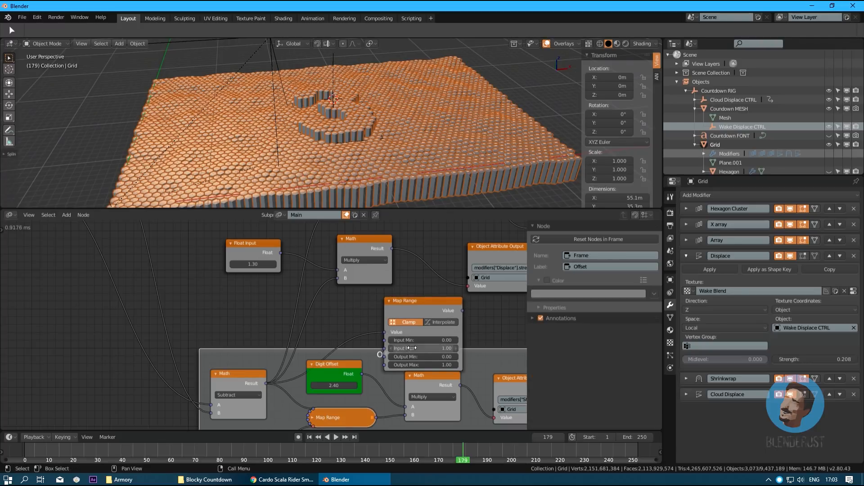
- Set the new Map Range's Output Min to 1 and Output Max to 0, and enable Interpolate with Quadratic interpolation
left_click(434, 357)
type("1")
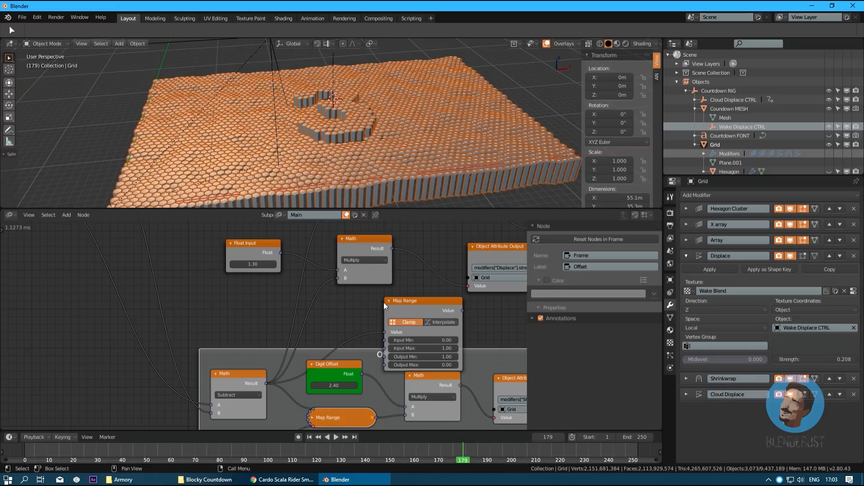
left_click(441, 322)
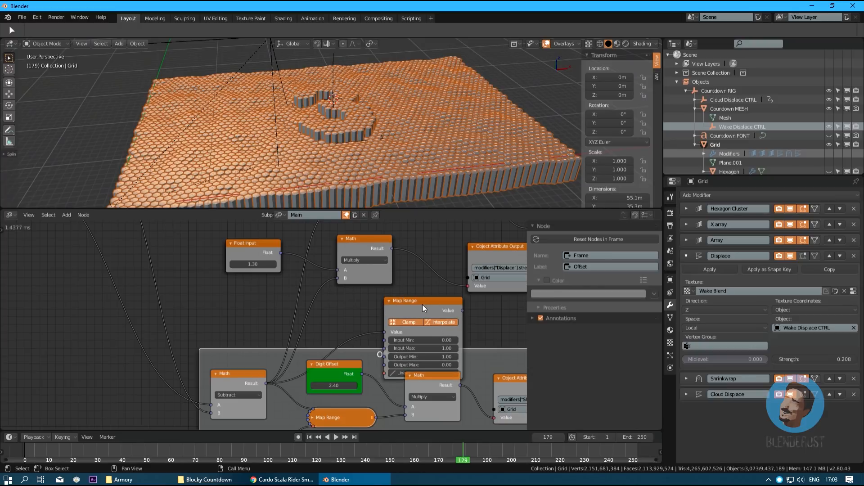
left_click_drag(422, 305, 419, 290)
left_click(406, 358)
left_click(403, 331)
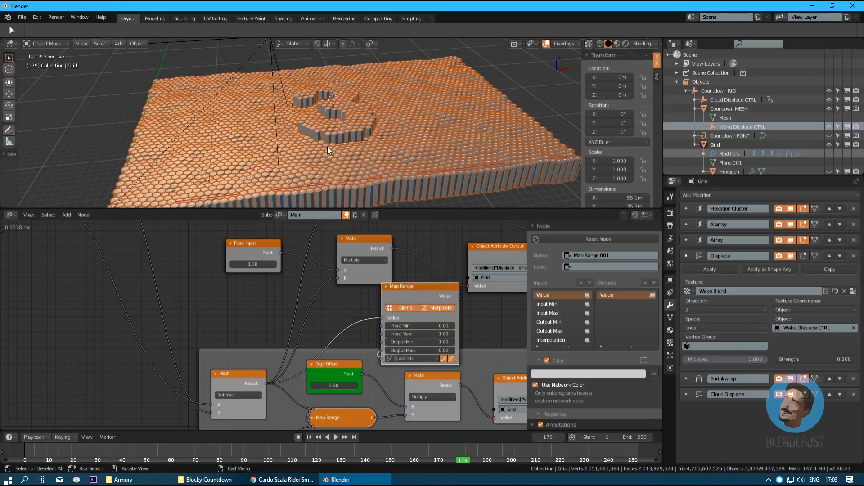
- Collapse the Map Range beneath the second Multiply node, connect its output to Multiply's B and play the animation
left_click(386, 287)
left_click_drag(401, 288, 355, 312)
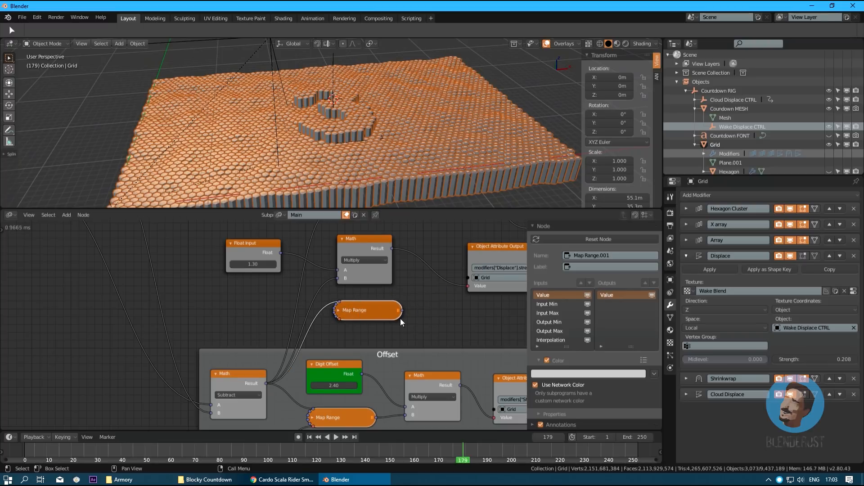
middle_click_drag(401, 317, 367, 321)
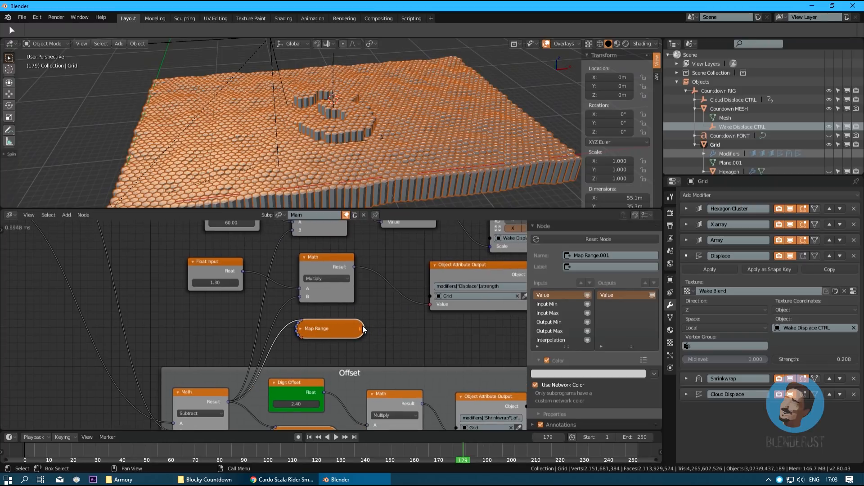
left_click_drag(301, 298, 300, 297)
key("space")
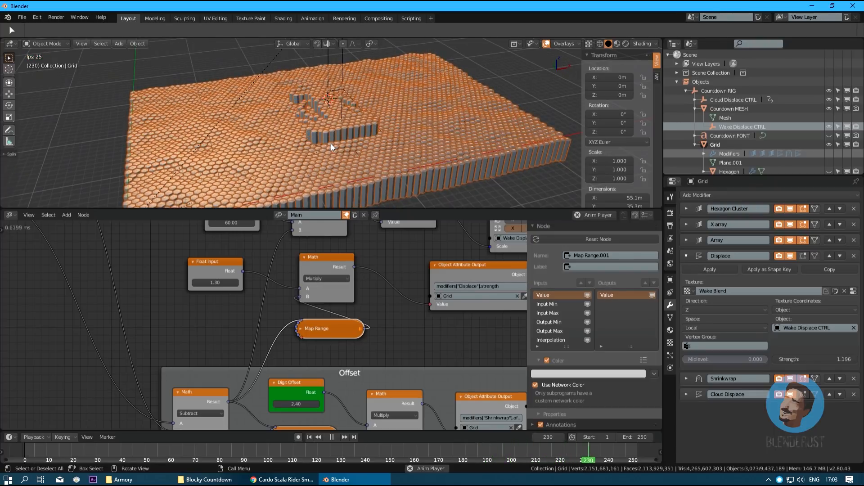
key("space")
- Raise the Wake Spread value to 66.18 and play the animation to check the wider ring
scroll(257, 307, "down", 1)
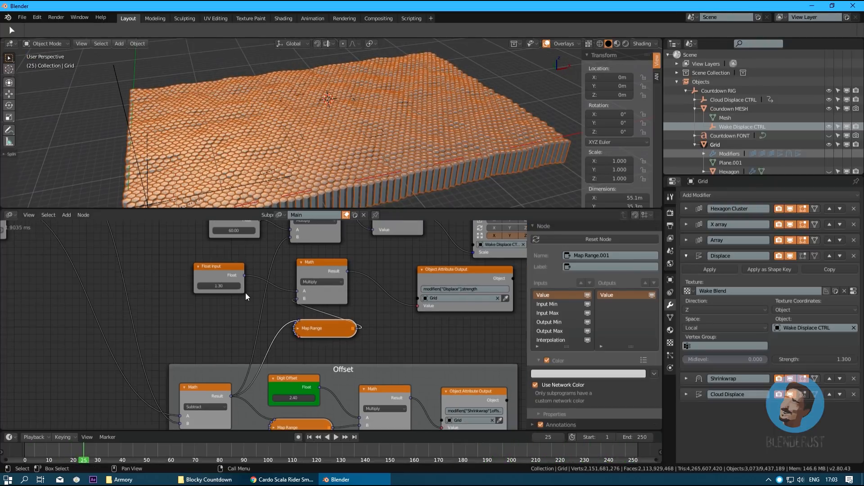
middle_click_drag(235, 288, 250, 326)
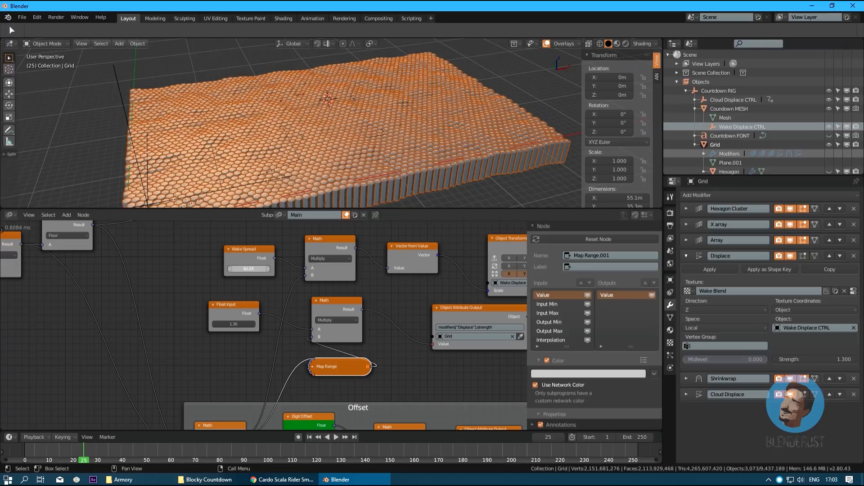
key("space")
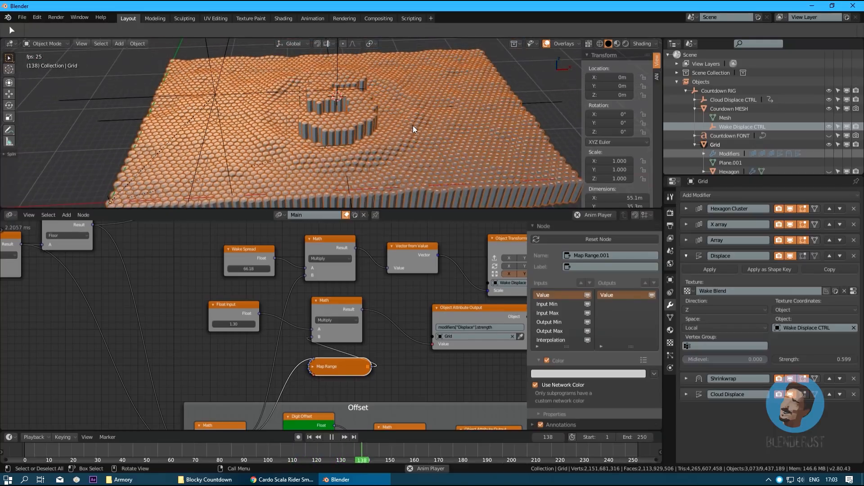
key("space")
- Increase the Float Input driving the Displace strength and replay the animation to check the stronger wake
key("space")
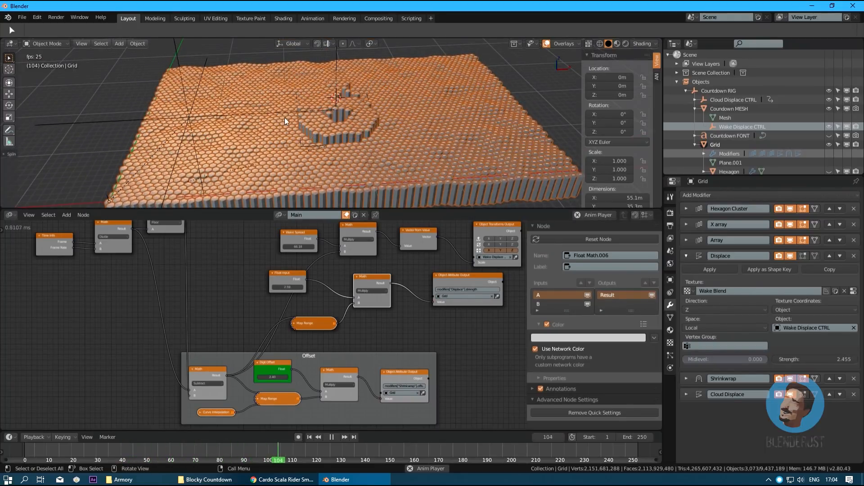
key("space")
middle_click_drag(302, 136, 315, 128)
key("space")
key("space")
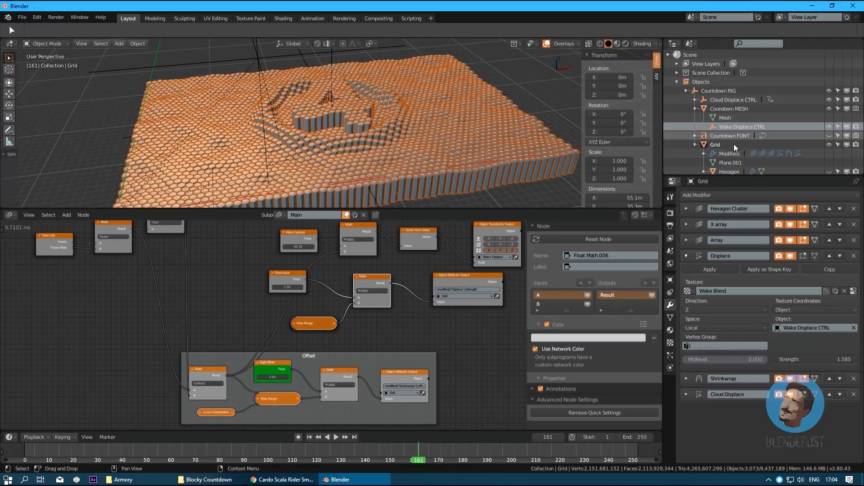
- Try moving the Coundown MESH across the grid with the Z axis locked
scroll(734, 135, "down", 1)
left_click(733, 106)
left_click(828, 105)
left_click(828, 104)
key("g")
key("shift+z")
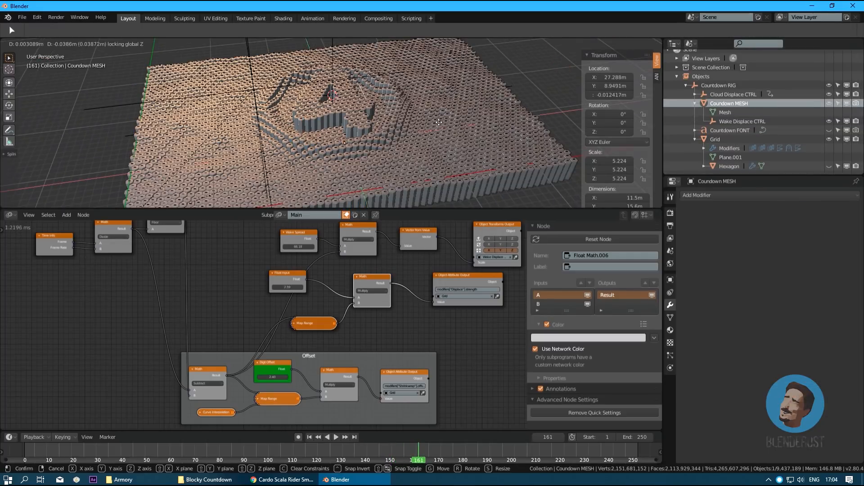
key("Escape")
- Play the animation again and examine the wake around the digits from another angle
middle_click_drag(390, 126, 406, 120)
key("space")
key("space")
- Select and unhide the Hexagon object, and open its Block material in the Shader Editor
scroll(401, 137, "up", 3)
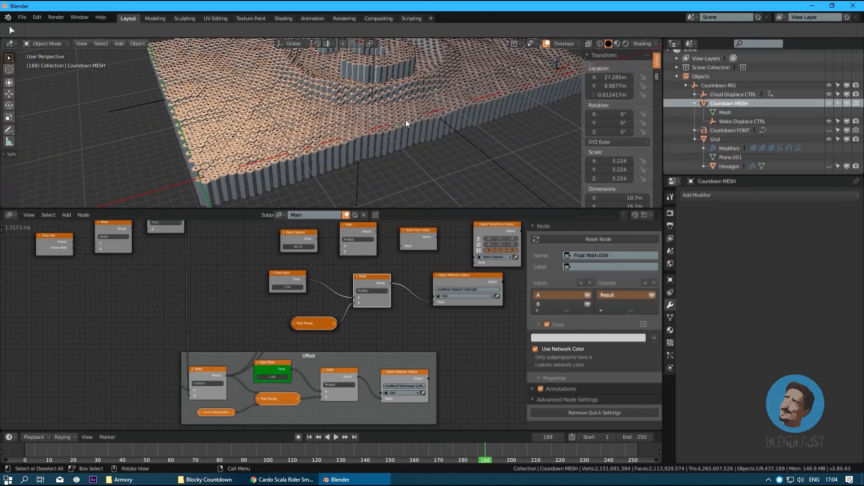
left_click(728, 166)
left_click(829, 166)
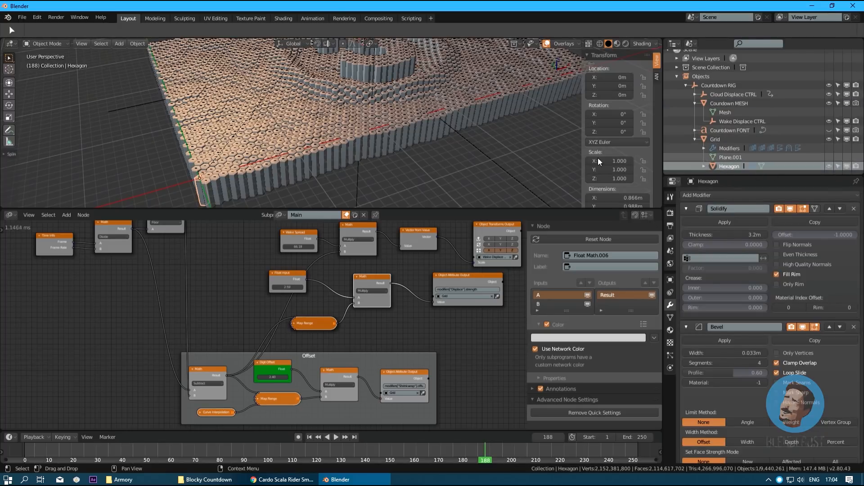
left_click(9, 215)
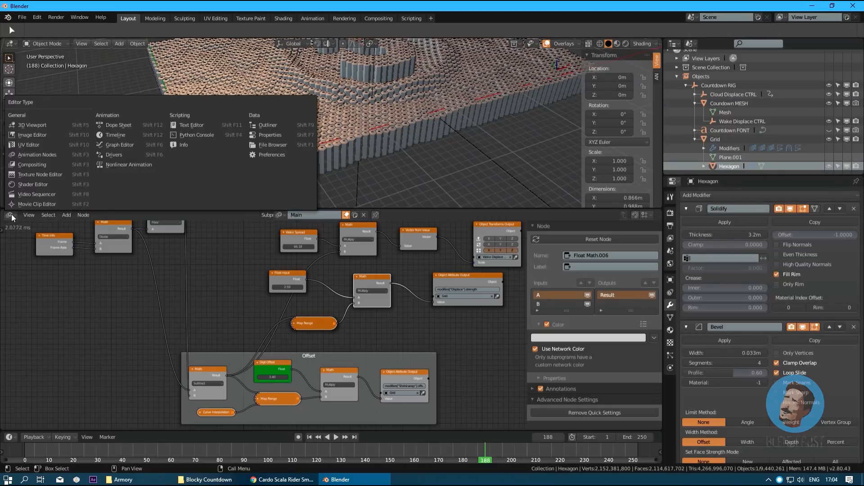
left_click(32, 187)
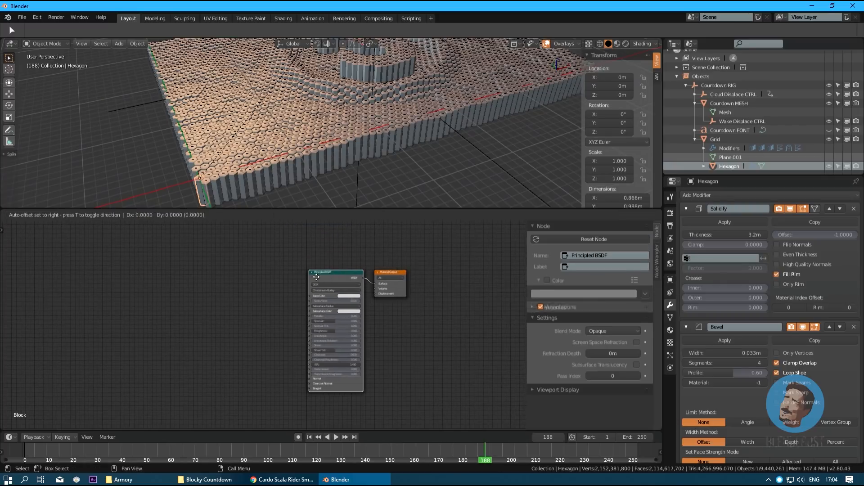
- Focus the 3D view on the Hexagon and switch the viewport to material preview shading
key("KP_Decimal")
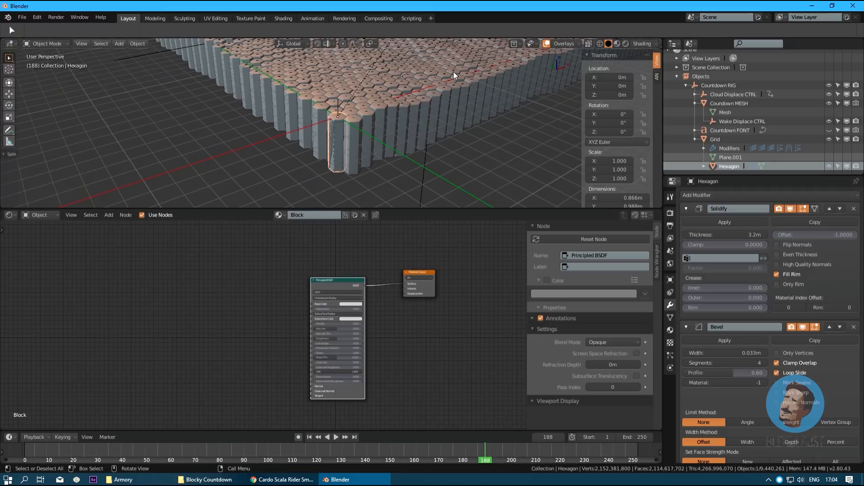
left_click(617, 43)
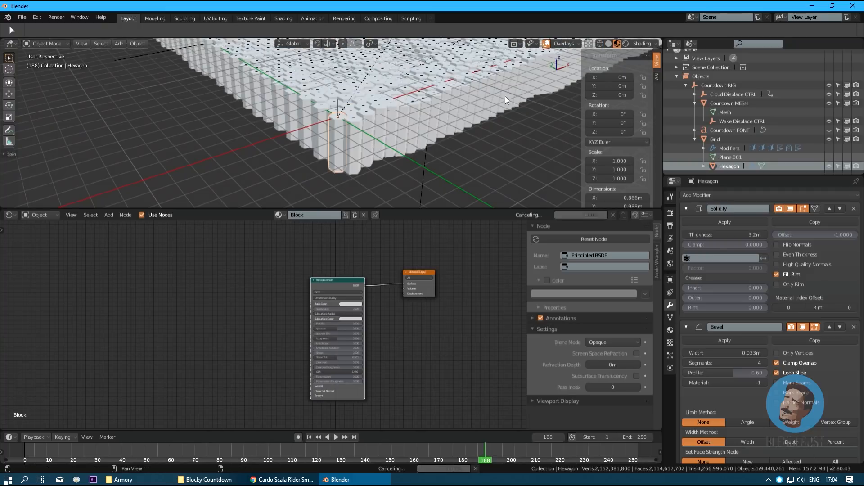
middle_click_drag(496, 99, 355, 153, "shift")
scroll(256, 270, "up", 3)
- Add an Object Info node ahead of the Principled BSDF in the Block material
middle_click_drag(293, 263, 278, 310)
key("shift+a")
mouse_move(246, 319)
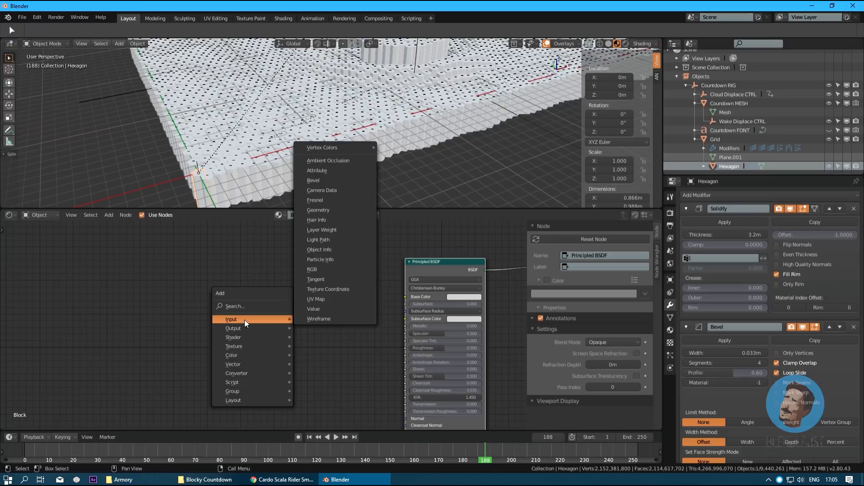
key("Escape")
key("shift+a")
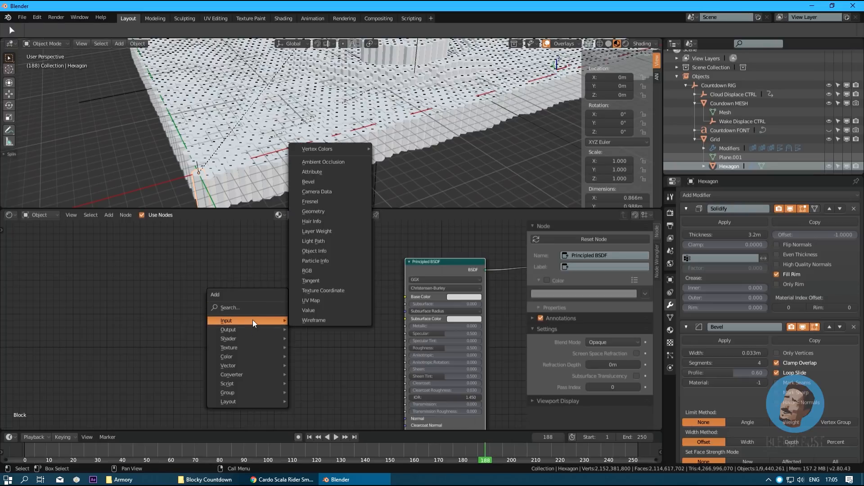
left_click(314, 252)
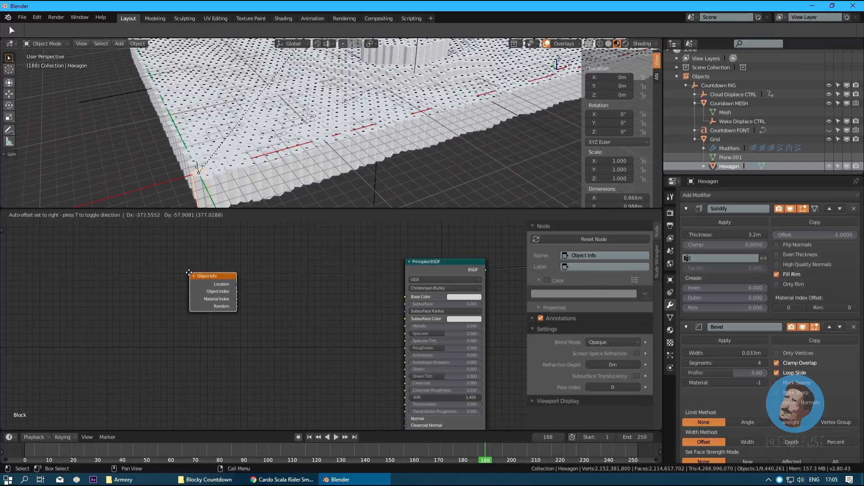
left_click(219, 286)
- Add a Separate XYZ node beside Object Info, connecting Location to its Vector input, and arrange the two nodes closely together
key("shift+a")
mouse_move(168, 339)
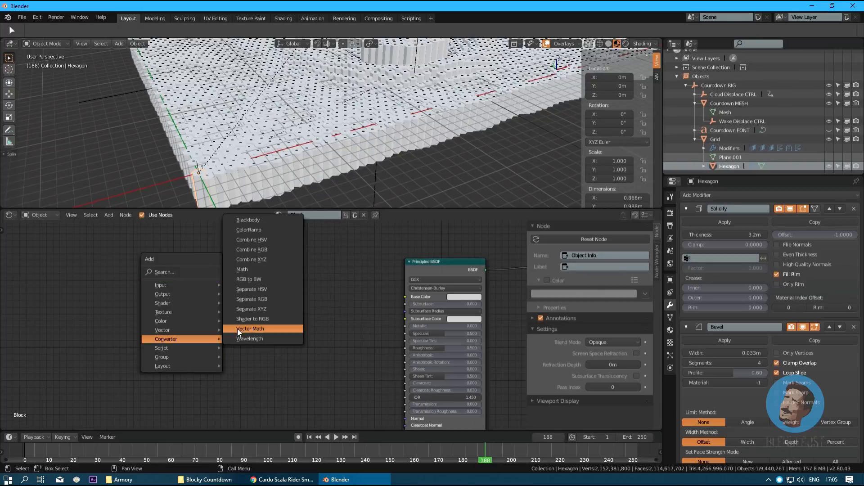
left_click(272, 309)
left_click(226, 281)
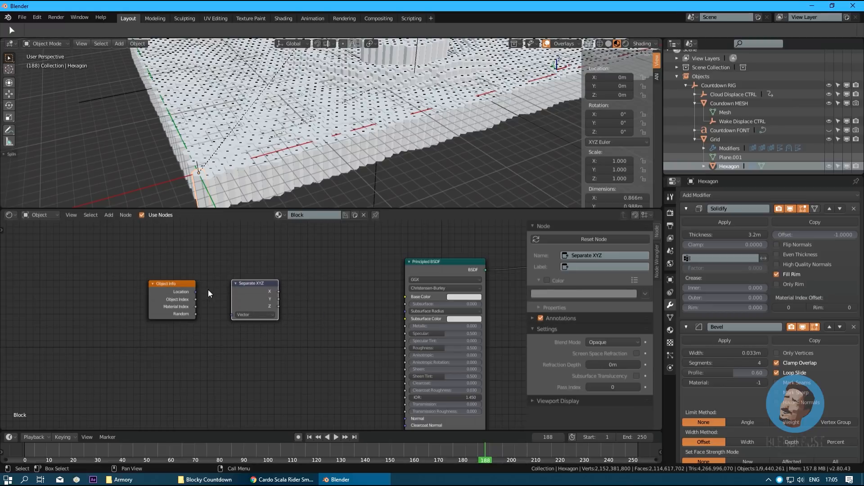
left_click_drag(214, 304, 232, 315)
left_click_drag(174, 285, 140, 291)
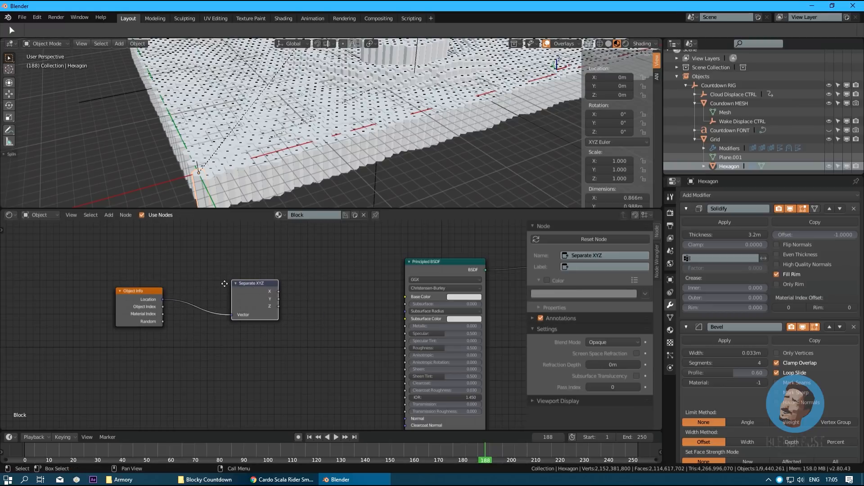
left_click_drag(254, 288, 216, 284)
left_click_drag(208, 288, 191, 276)
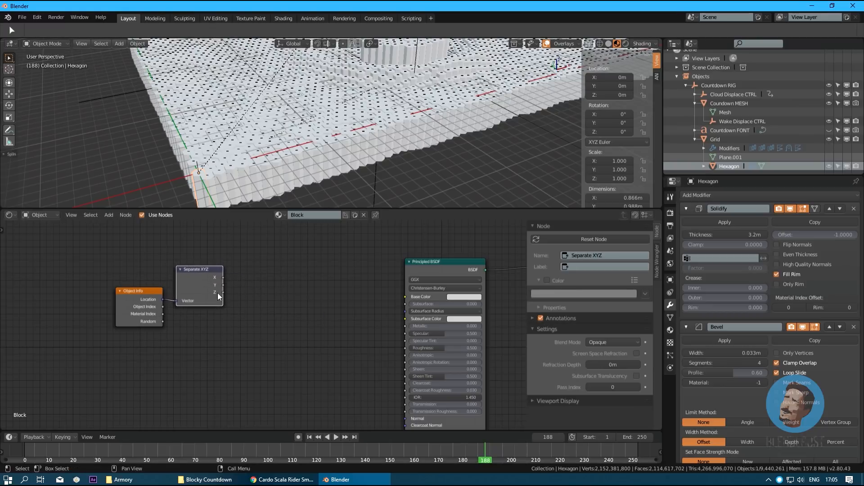
- Add a MixRGB node before the Principled BSDF and connect the Z output of Separate XYZ to its Fac input
key("shift+a")
mouse_move(227, 298)
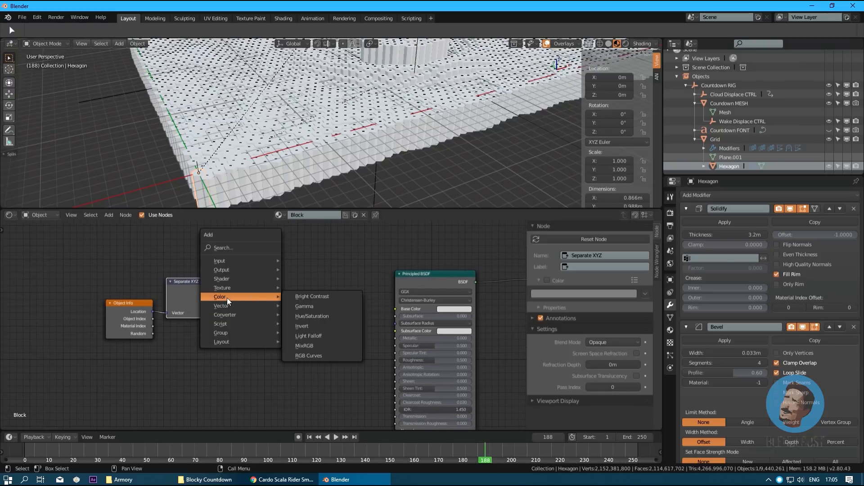
left_click(311, 343)
left_click(281, 306)
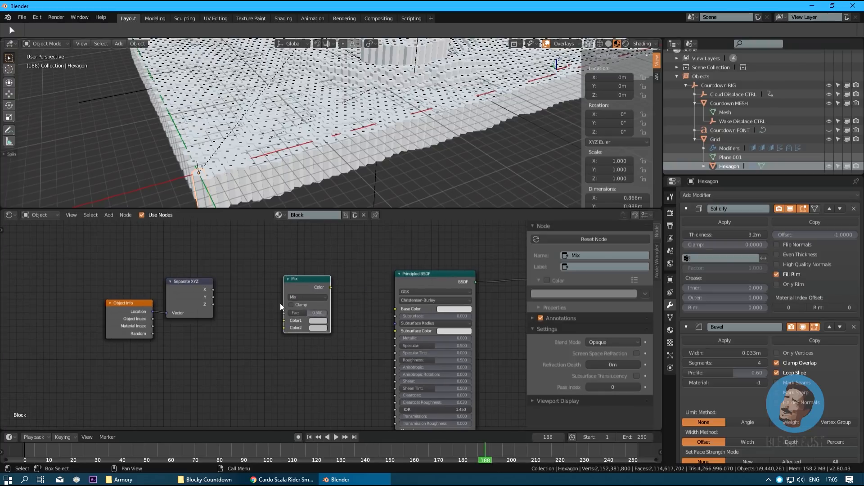
scroll(283, 315, "up", 2)
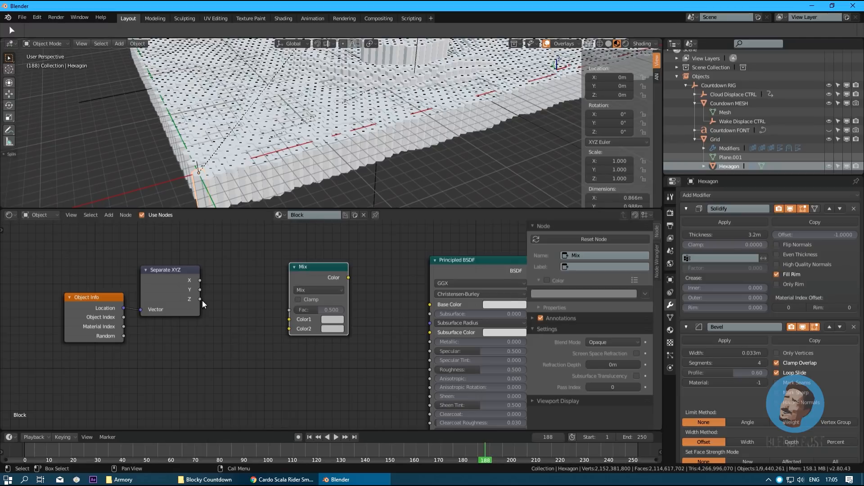
left_click_drag(199, 299, 289, 320)
left_click_drag(319, 280, 349, 282)
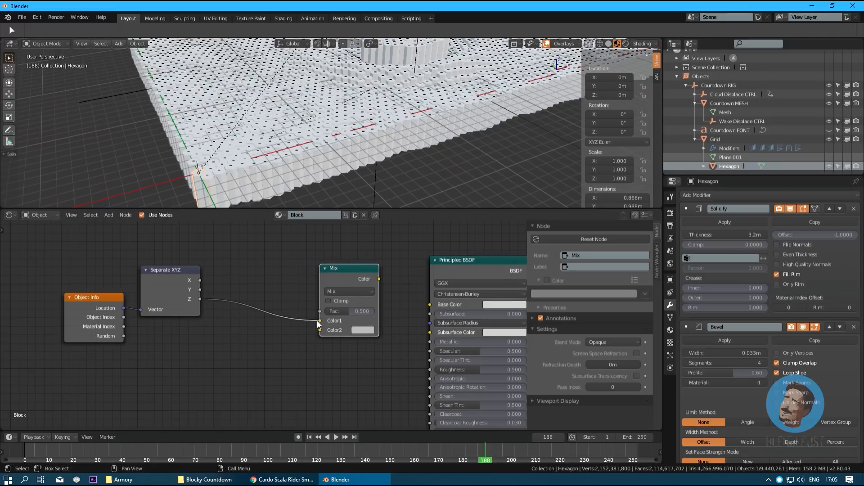
left_click_drag(319, 320, 319, 311)
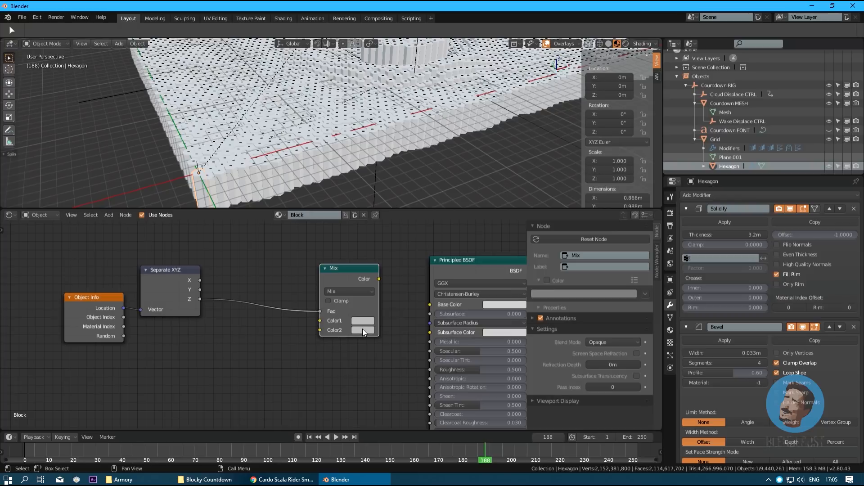
- Set the Mix node's Color2 to saturated blue, connect its Color output to Base Color, and preview the animation
left_click(363, 330)
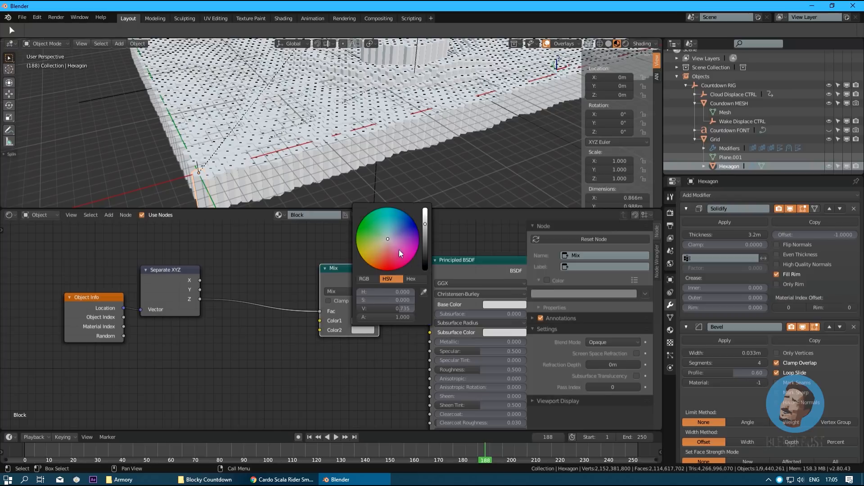
left_click_drag(400, 240, 409, 217)
left_click_drag(363, 278, 429, 305)
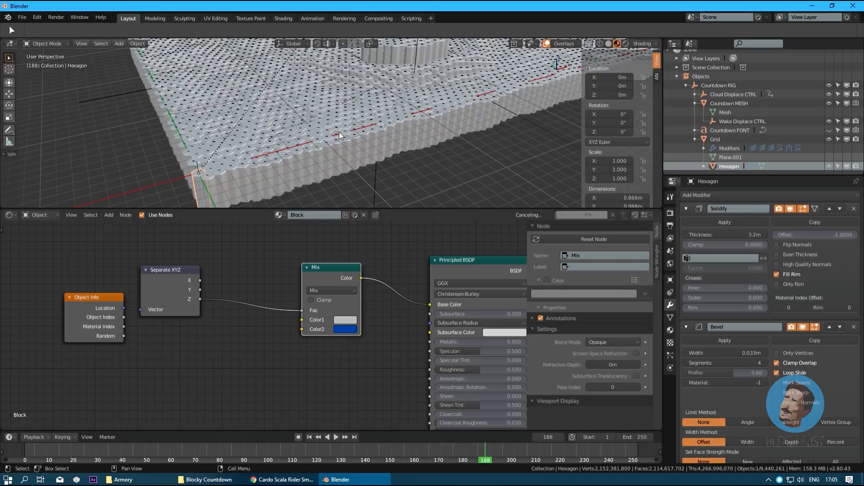
scroll(345, 129, "down", 1)
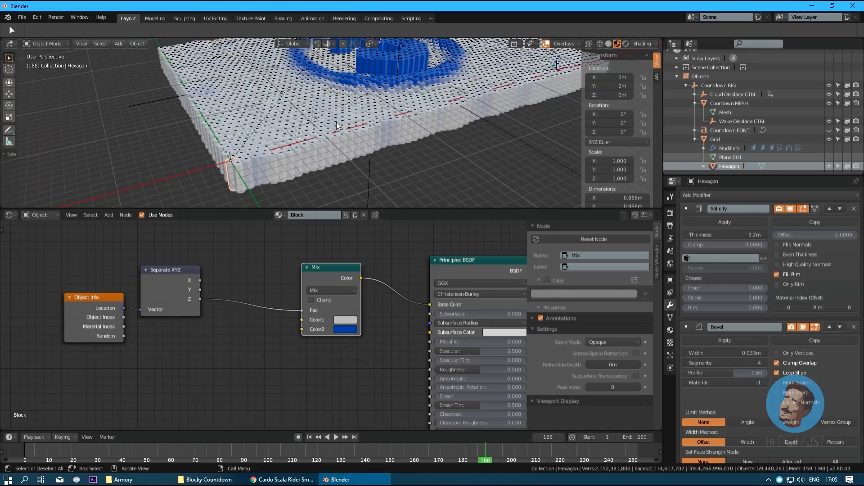
middle_click_drag(336, 123, 312, 146, "shift")
middle_click_drag(313, 113, 336, 123)
key("space")
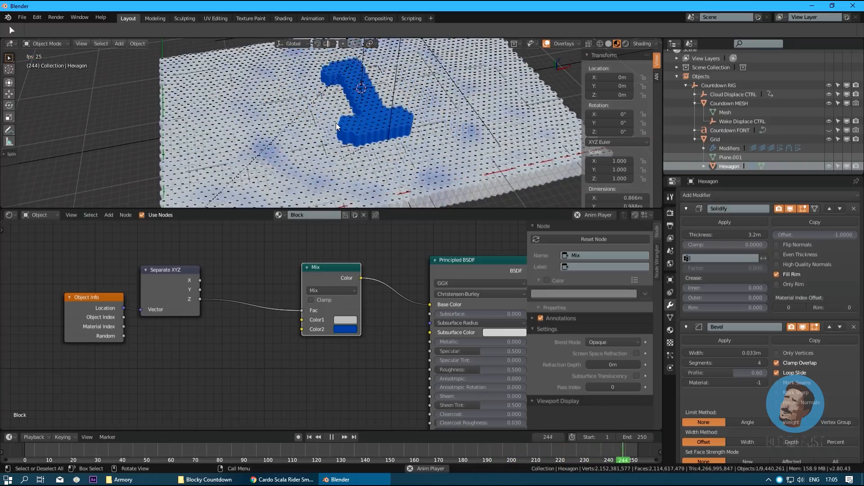
key("space")
- Copy the blue into the Mix node's Color1, then brighten and desaturate Color2 to near-white
key("g")
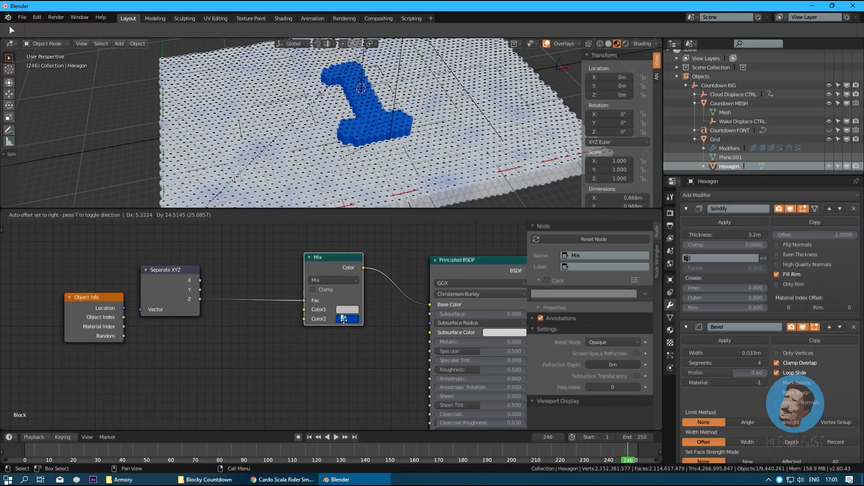
left_click(344, 320)
left_click_drag(344, 320, 345, 309)
left_click(345, 320)
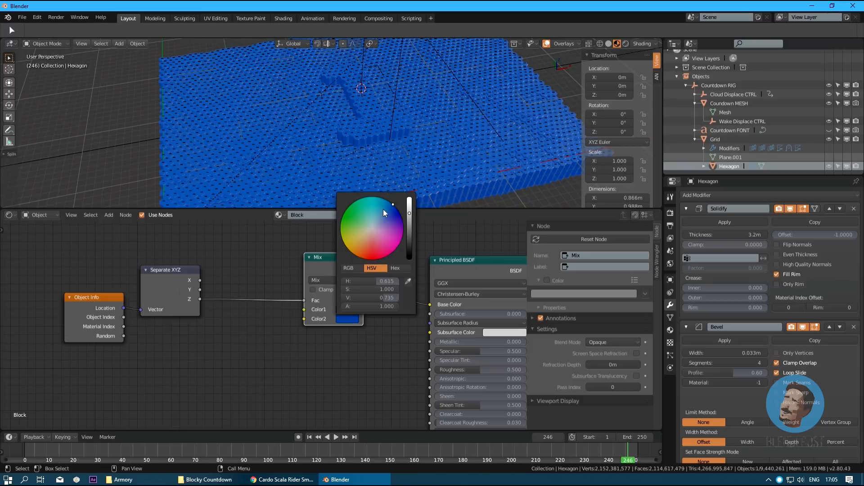
left_click_drag(409, 205, 409, 198)
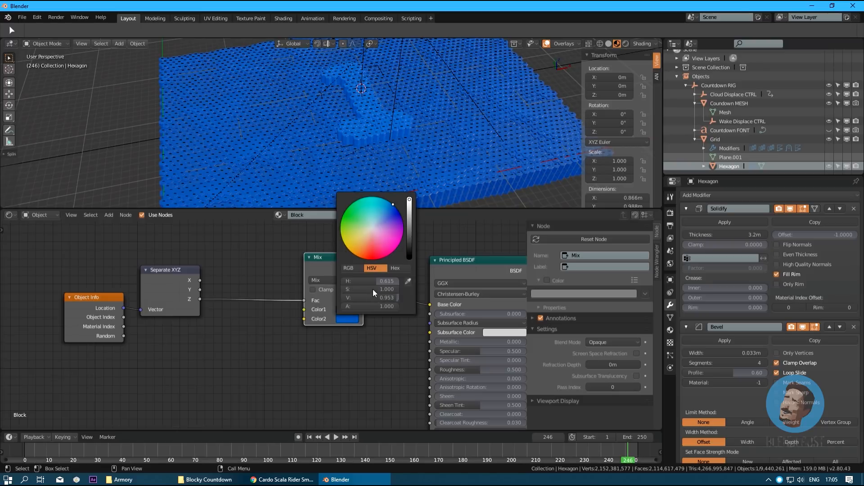
left_click_drag(373, 290, 325, 290)
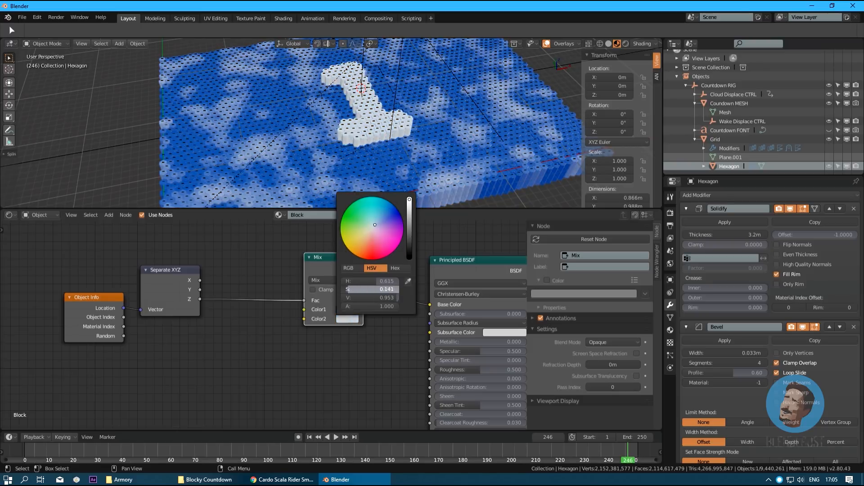
key("space")
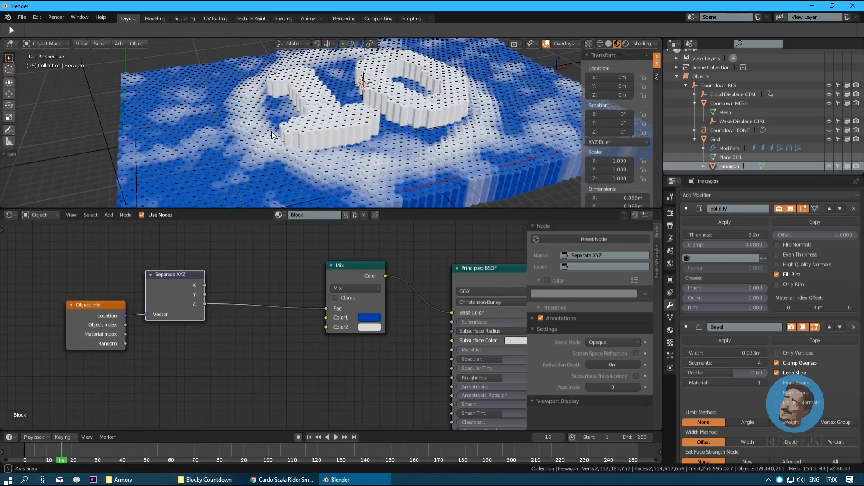
- Insert an Add math node between Separate XYZ's Z output and the Mix factor, with its second value at -0.150
middle_click_drag(253, 149, 265, 169)
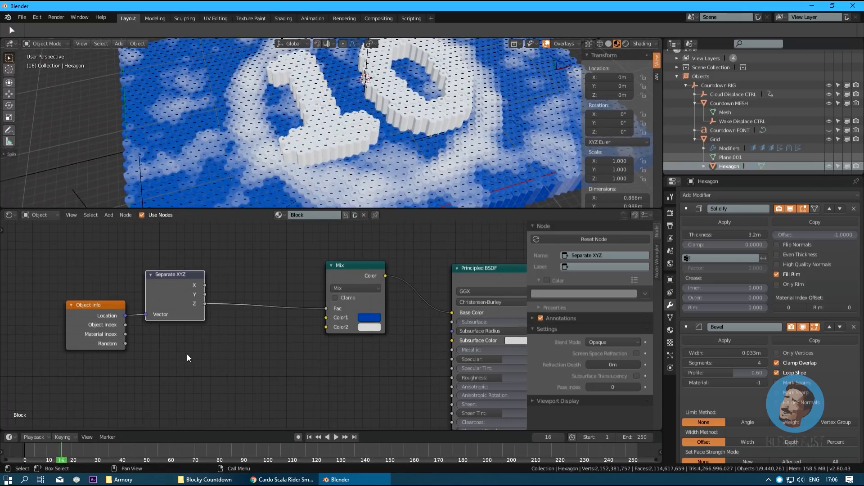
middle_click_drag(225, 194, 201, 194)
key("shift+a")
mouse_move(204, 297)
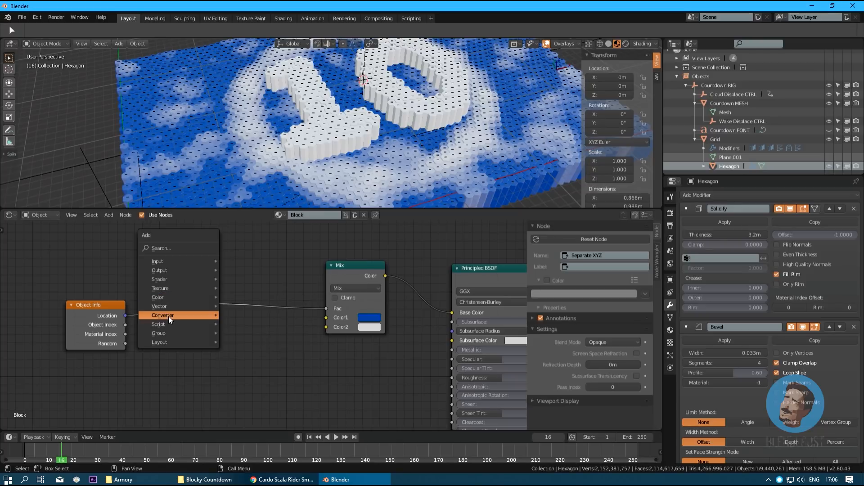
mouse_move(166, 316)
left_click(239, 365)
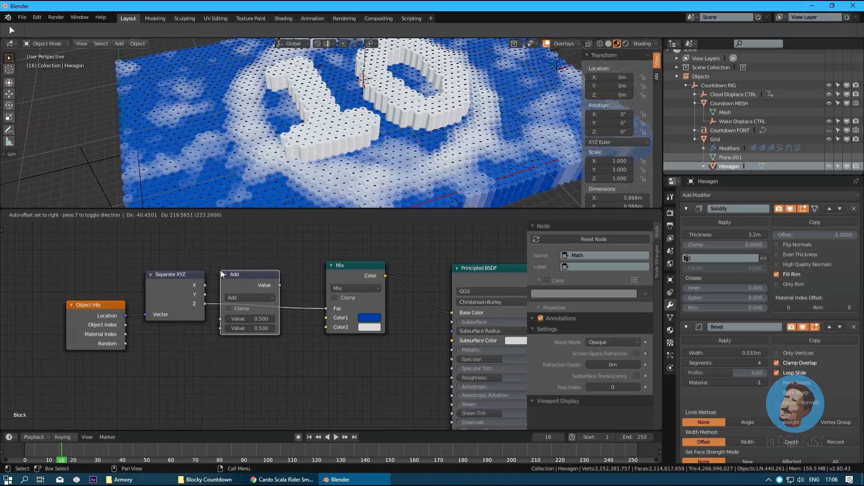
left_click(230, 309)
left_click_drag(270, 328, 226, 328)
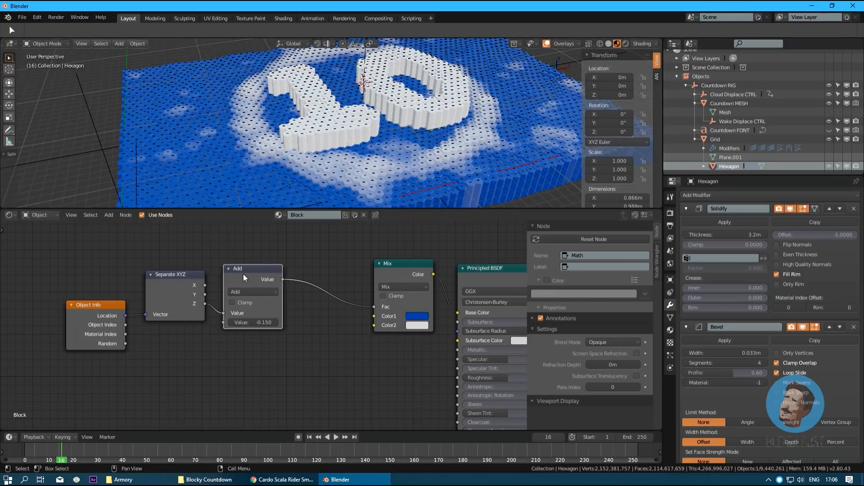
- Duplicate the Add math node, insert the copy before the Mix node, and switch its operation to Multiply
key("shift+d")
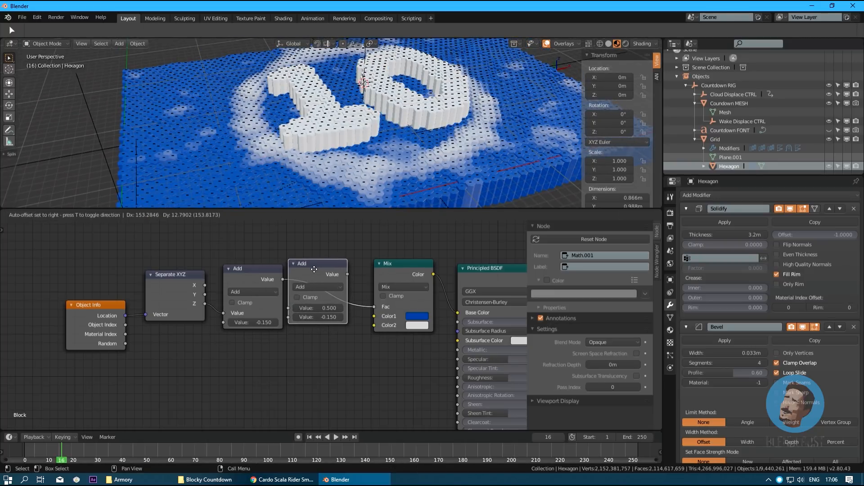
left_click(310, 271)
left_click(326, 288)
left_click(343, 260)
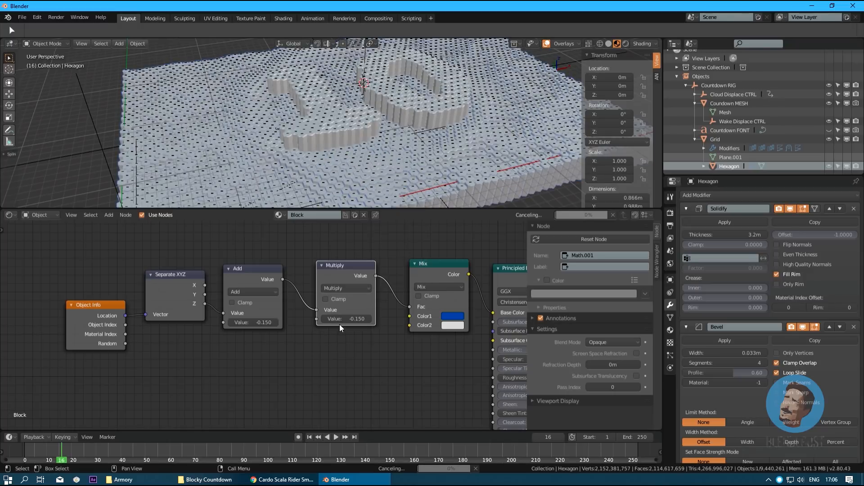
- Try a Multiply value of 8.850 and preview the countdown animation
left_click_drag(341, 318, 397, 318)
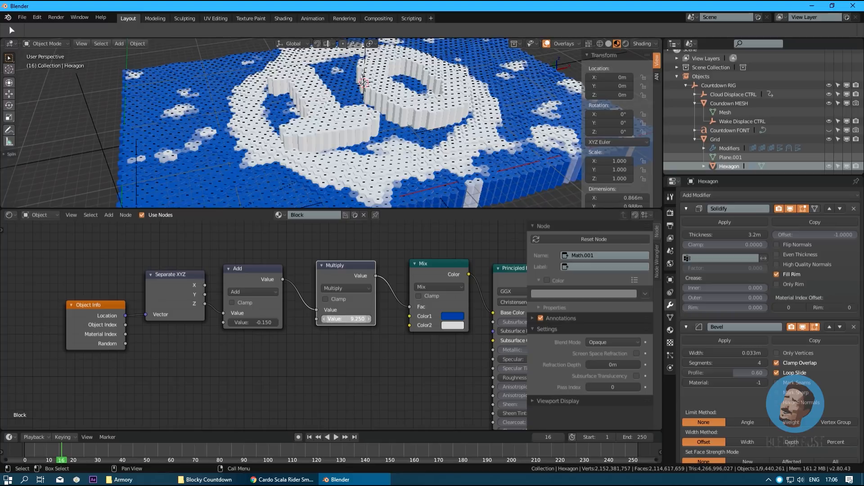
key("space")
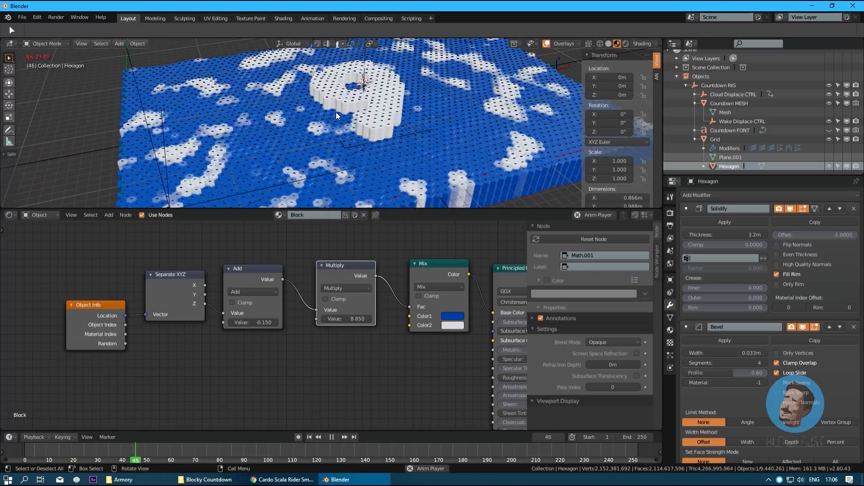
mouse_move(337, 117)
middle_mouse_down()
mouse_move(334, 159)
mouse_move(339, 130)
middle_mouse_up()
key("space")
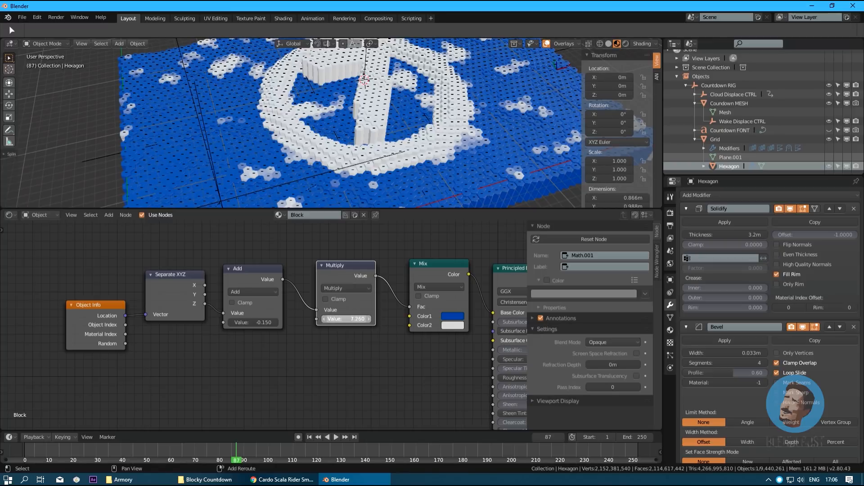
- Set the Multiply node's value to 0.450 and play the animation to check the colour falloff around the digits
left_click_drag(346, 318, 322, 319)
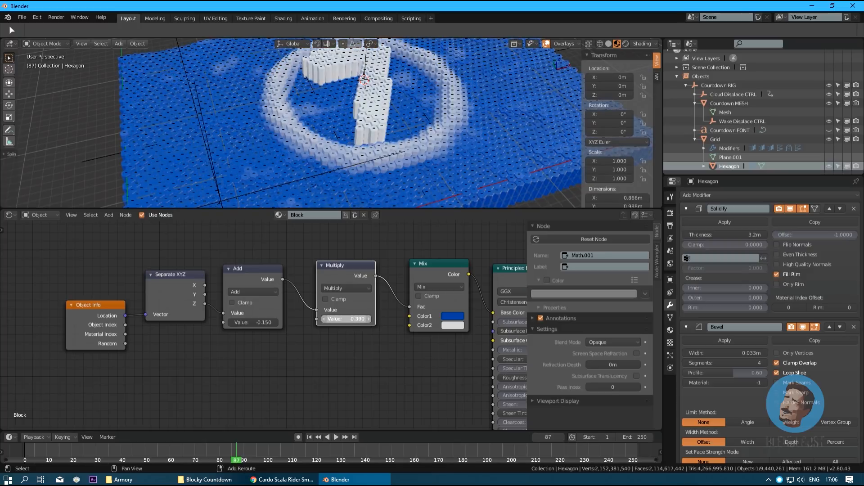
key("space")
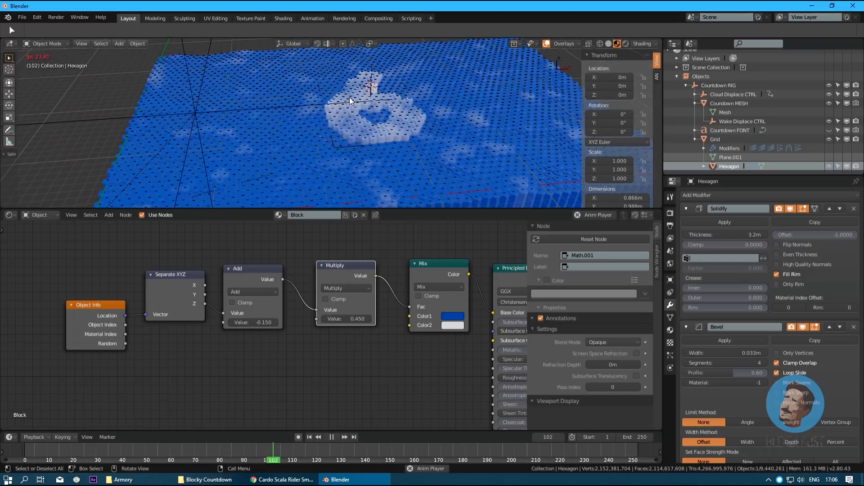
key("space")
middle_click_drag(351, 101, 306, 134)
scroll(306, 134, "down", 2)
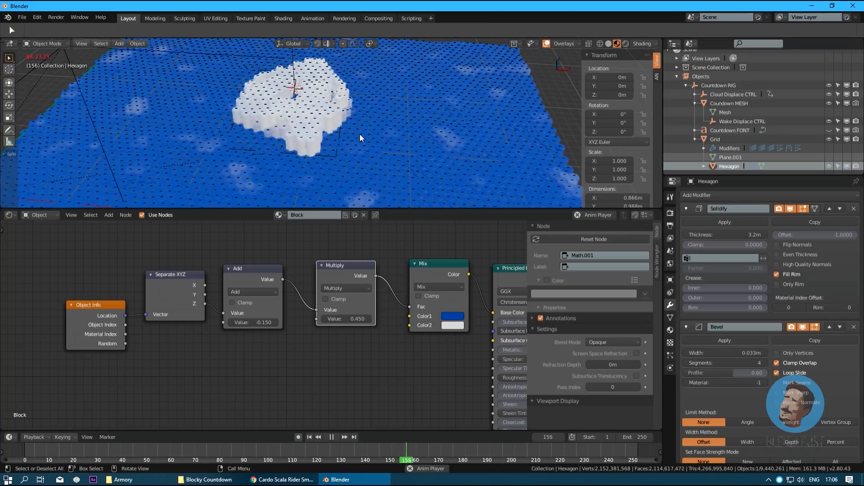
key("space")
mouse_move(361, 134)
middle_mouse_down()
mouse_move(326, 132)
mouse_move(346, 174)
mouse_move(369, 146)
middle_mouse_up()
- Enable Scene Lights for the material preview and choose the darkest environment image for its lighting
key("shift+a")
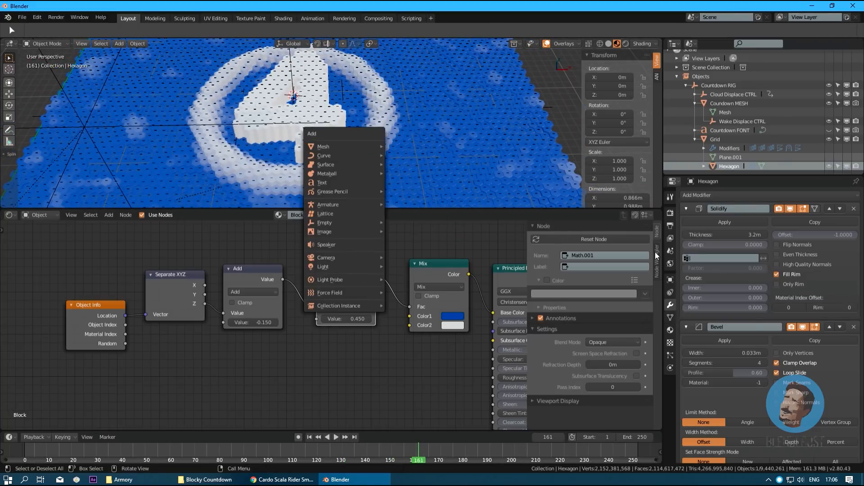
left_click(626, 44)
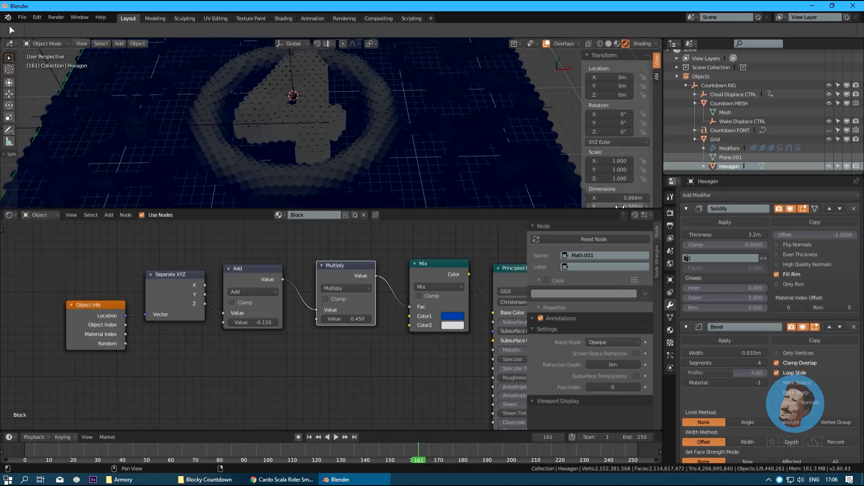
left_click(617, 43)
left_click(642, 42)
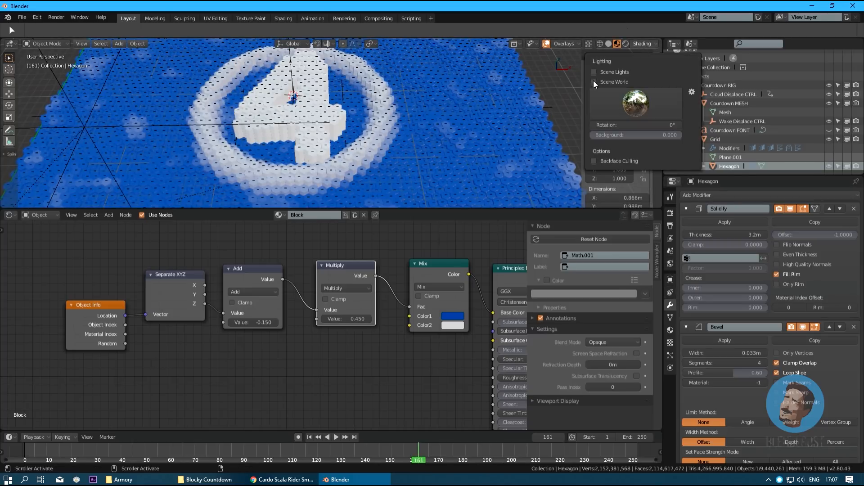
left_click(639, 103)
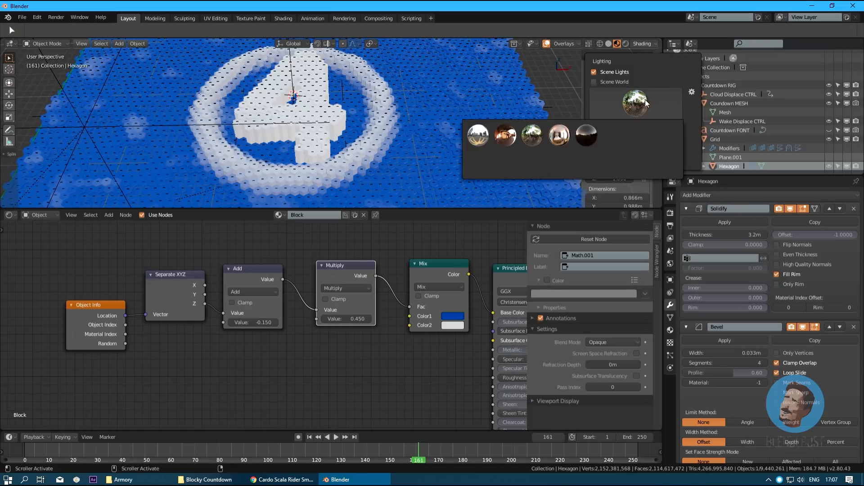
left_click(594, 136)
- Add a Sun light and move it to about X 43.7 m, Y 28.6 m, Z 11.5 m
middle_click_drag(434, 154, 399, 147)
key("shift+a")
mouse_move(355, 269)
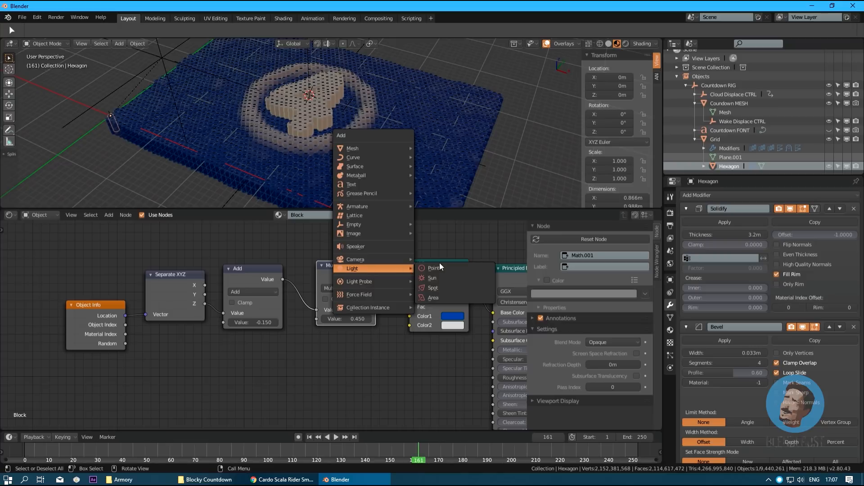
left_click(449, 280)
middle_click_drag(406, 157, 375, 125)
key("g")
left_click(493, 54)
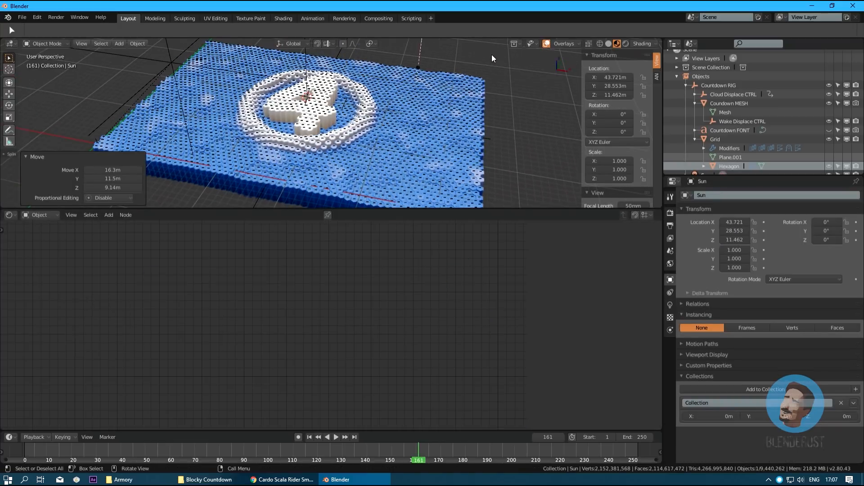
- Rotate the Sun light to about X -53.1°, Y 28.7°, Z -48.2° so it casts angled shadows across the hexagons
key("r")
left_click(426, 91)
middle_click_drag(428, 93, 421, 116)
key("r")
left_click(445, 126)
key("r")
key("r")
left_click(435, 122)
key("r")
key("z")
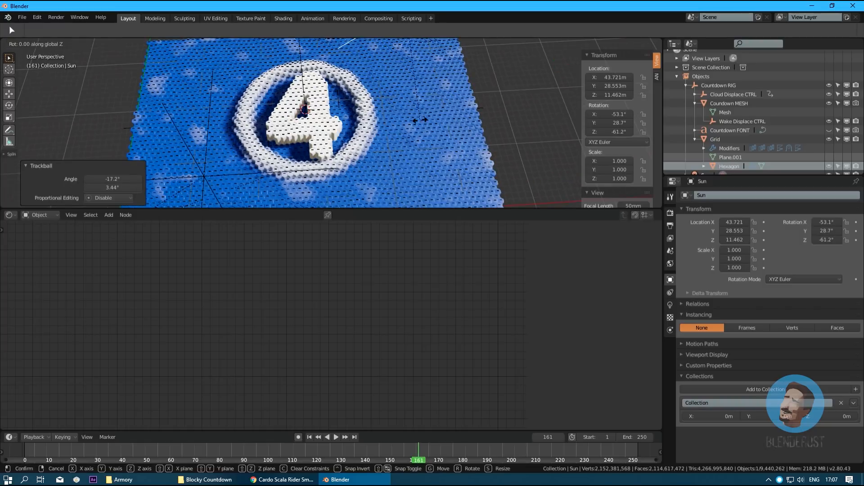
left_click(450, 126)
middle_click_drag(416, 146, 401, 136)
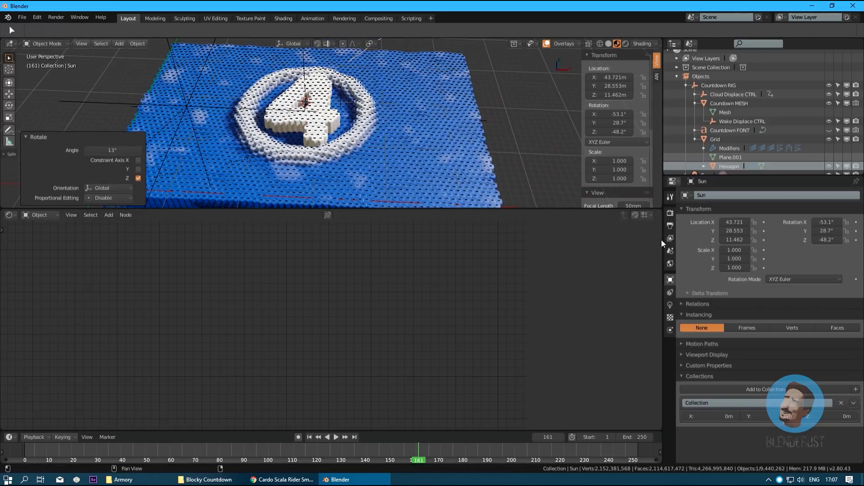
- Enable Eevee ambient occlusion with a distance of 0.5 m and a factor of 3, and turn on screen space reflections
left_click(671, 214)
left_click(696, 253)
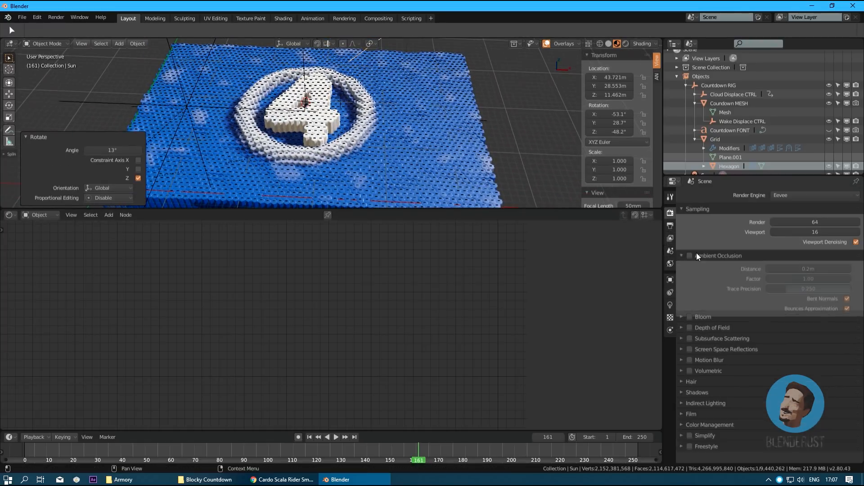
left_click(692, 256)
left_click(801, 269)
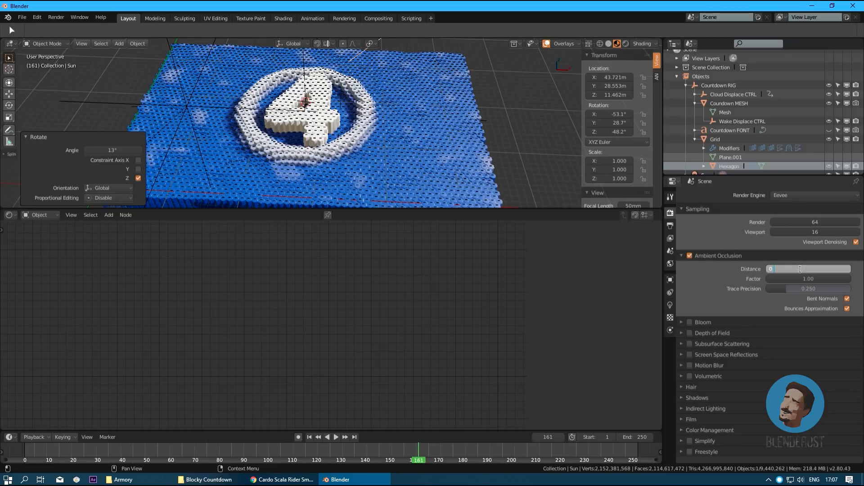
key("Return")
left_click(802, 279)
type("3")
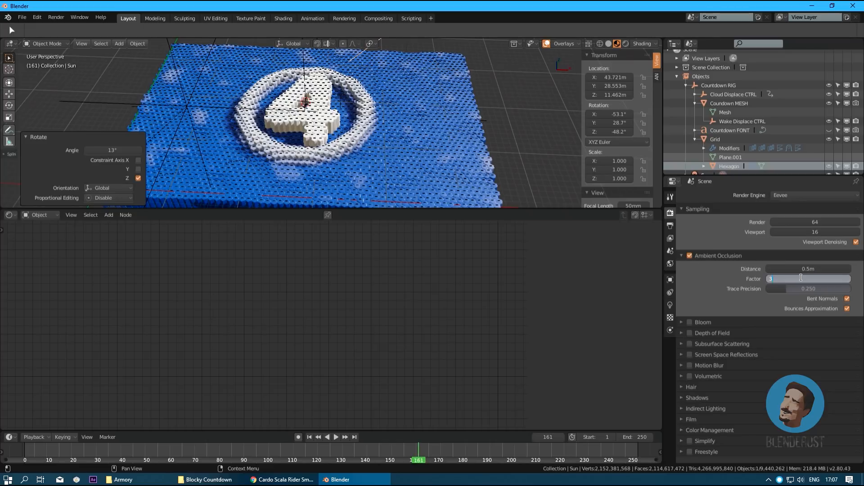
left_click(689, 354)
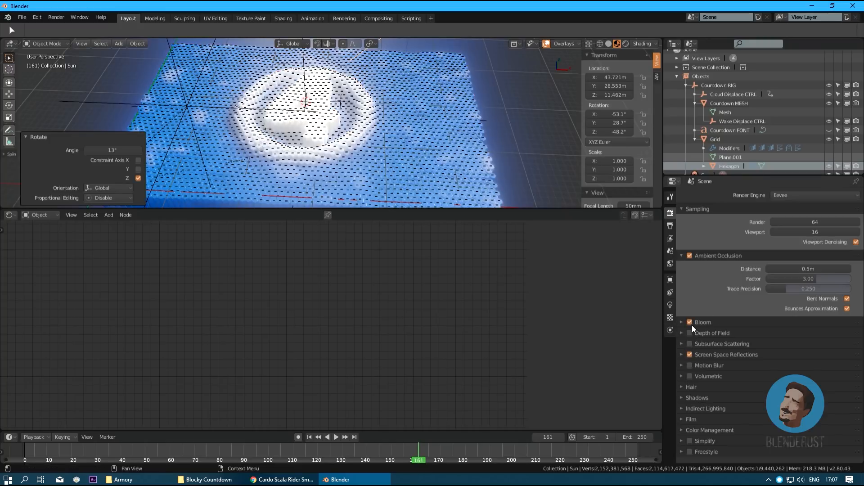
- Show the Animation Nodes data inputs and play the countdown, examining the digits, ring and shadows up close and from several angles
scroll(398, 112, "up", 5)
middle_click_drag(428, 113, 468, 112)
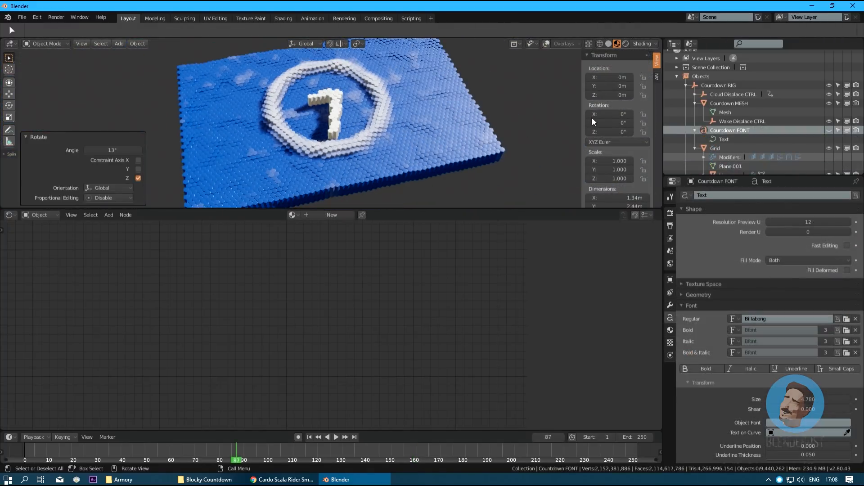
left_click(657, 77)
middle_click_drag(516, 144, 391, 152)
scroll(408, 147, "up", 4)
key("space")
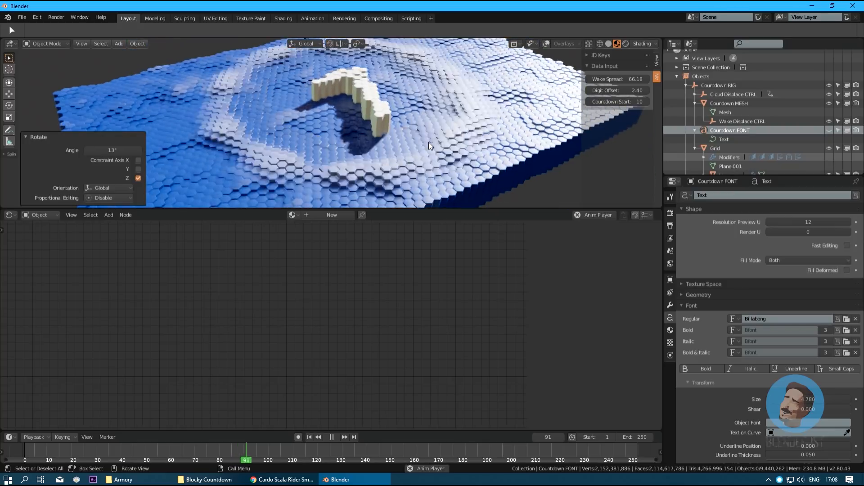
scroll(426, 135, "up", 2)
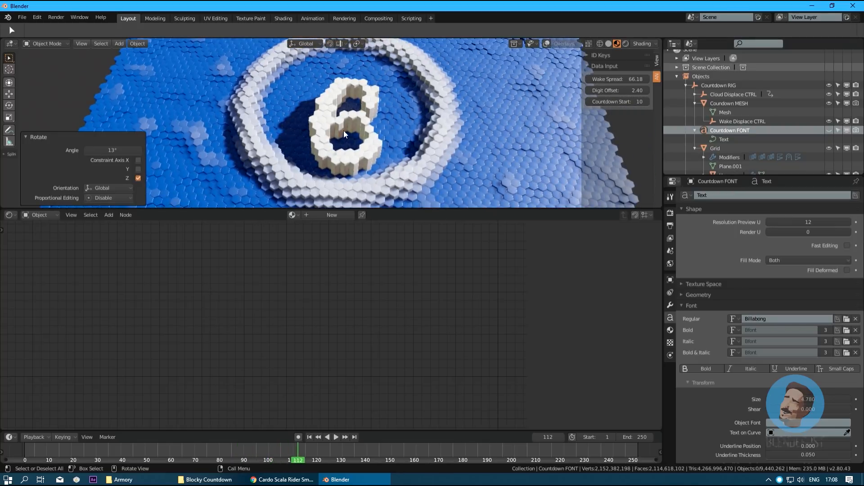
scroll(351, 132, "down", 6)
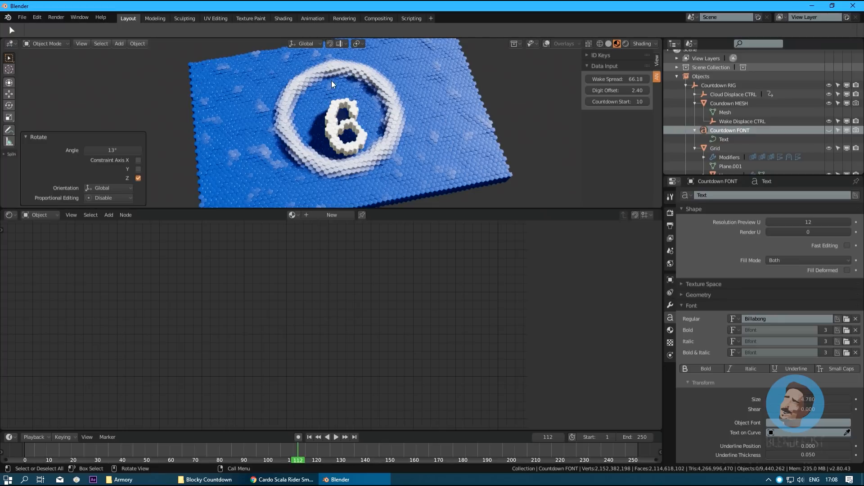
middle_click_drag(332, 80, 358, 136)
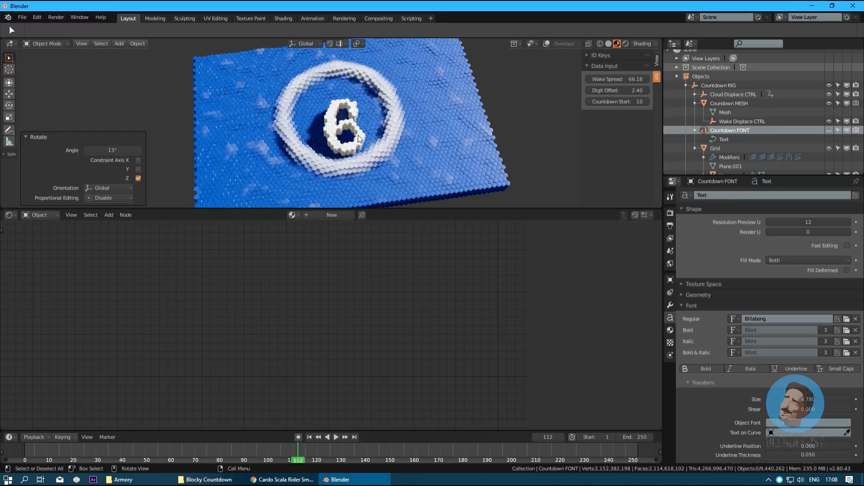